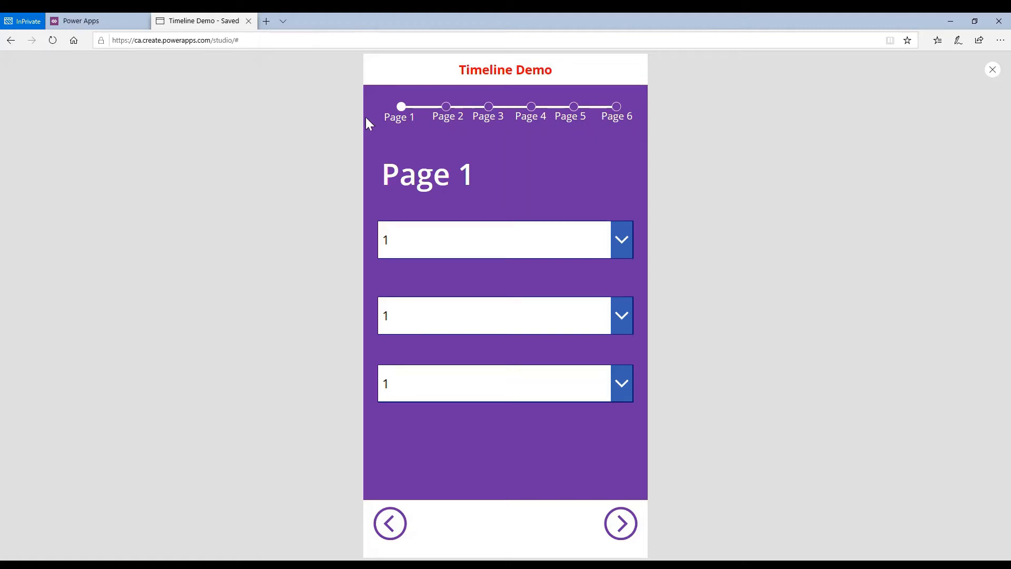
# Test the timeline in the running demo by visiting Page 2, Page 3 and Page 4, and return to Page 1
pyautogui.click(447, 107)
pyautogui.click(490, 106)
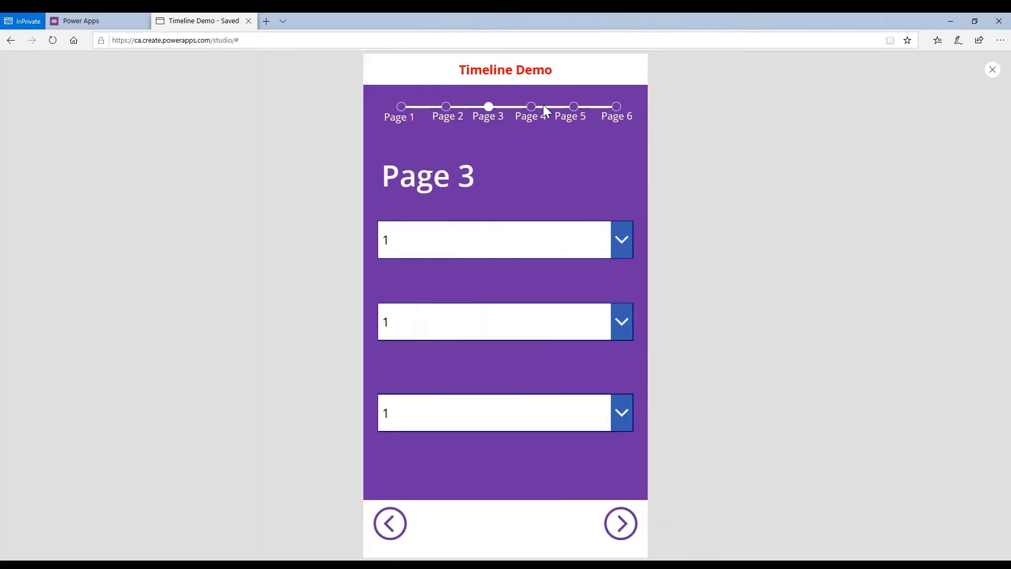
pyautogui.click(532, 107)
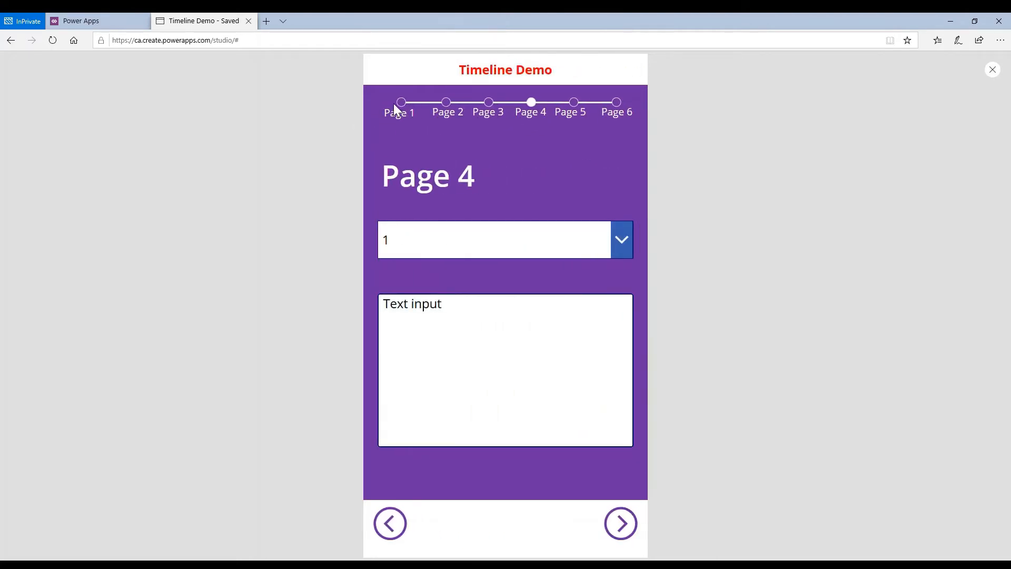
pyautogui.click(397, 109)
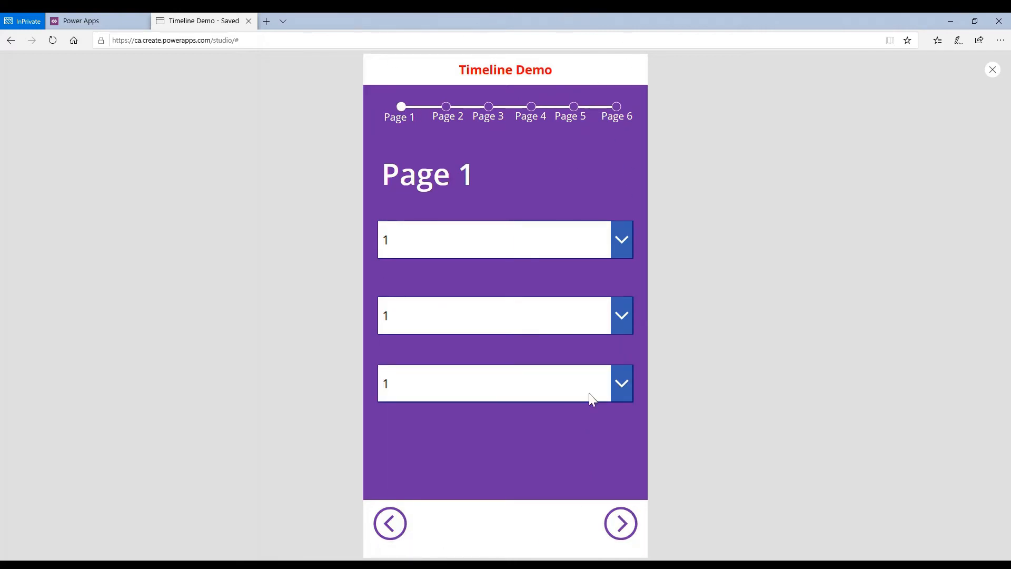
# Try out the first two dropdowns on Page 1 of the demo and advance to Page 2
pyautogui.click(605, 241)
pyautogui.click(500, 296)
pyautogui.click(607, 320)
pyautogui.click(533, 376)
pyautogui.click(621, 522)
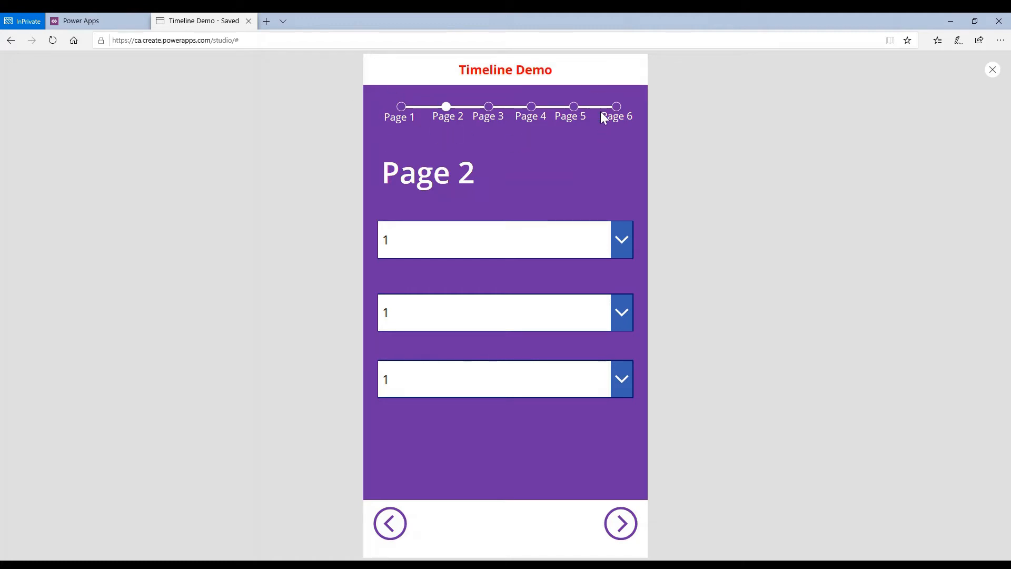
# Jump through the demo's timeline to Page 5, Page 6 and back to Page 3
pyautogui.click(576, 107)
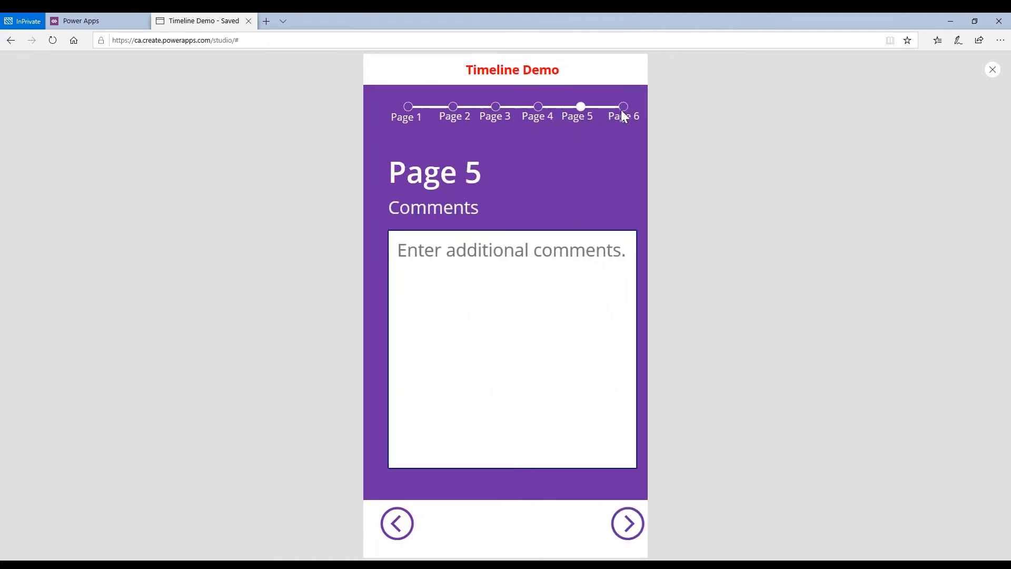
pyautogui.click(617, 108)
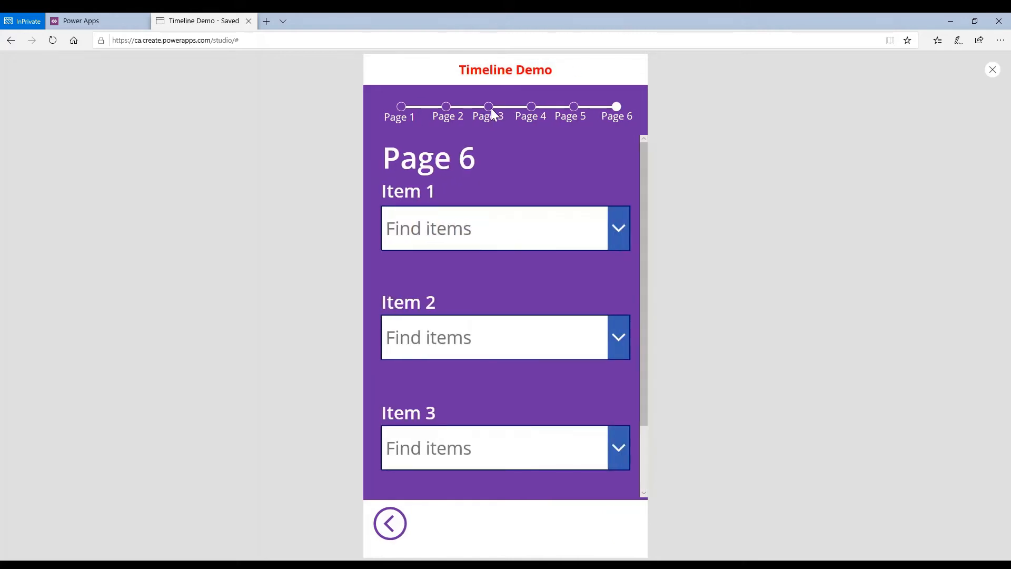
pyautogui.click(488, 111)
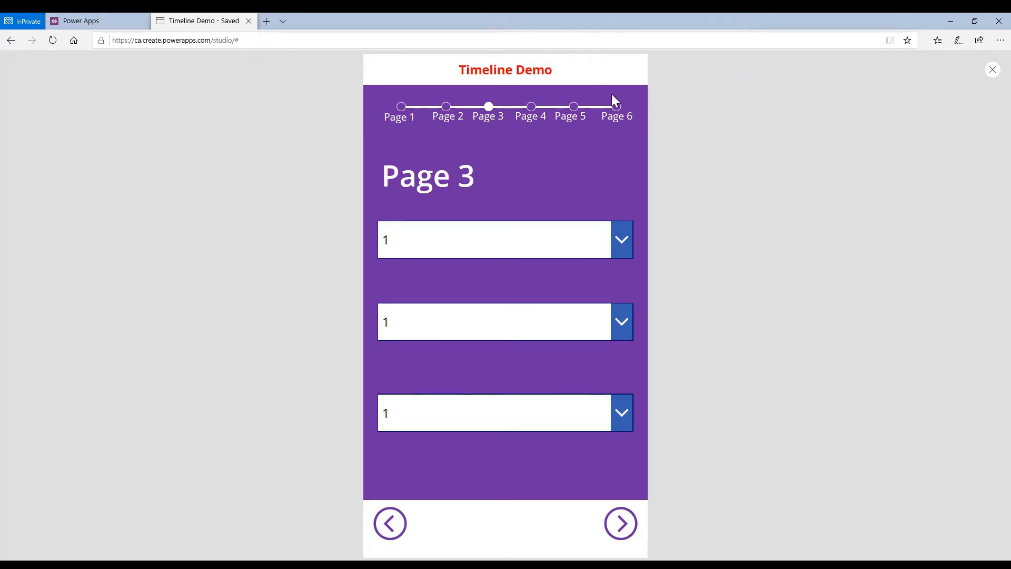
# Move forward one page at a time from Page 3 to Page 6, and go back to Page 4
pyautogui.click(628, 528)
pyautogui.click(623, 524)
pyautogui.click(623, 524)
pyautogui.click(403, 533)
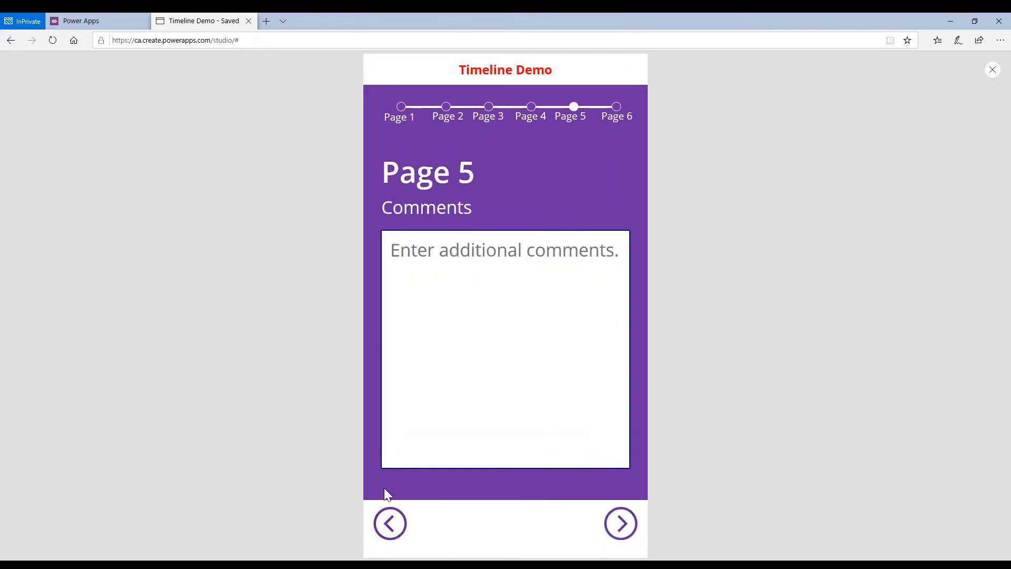
pyautogui.click(404, 538)
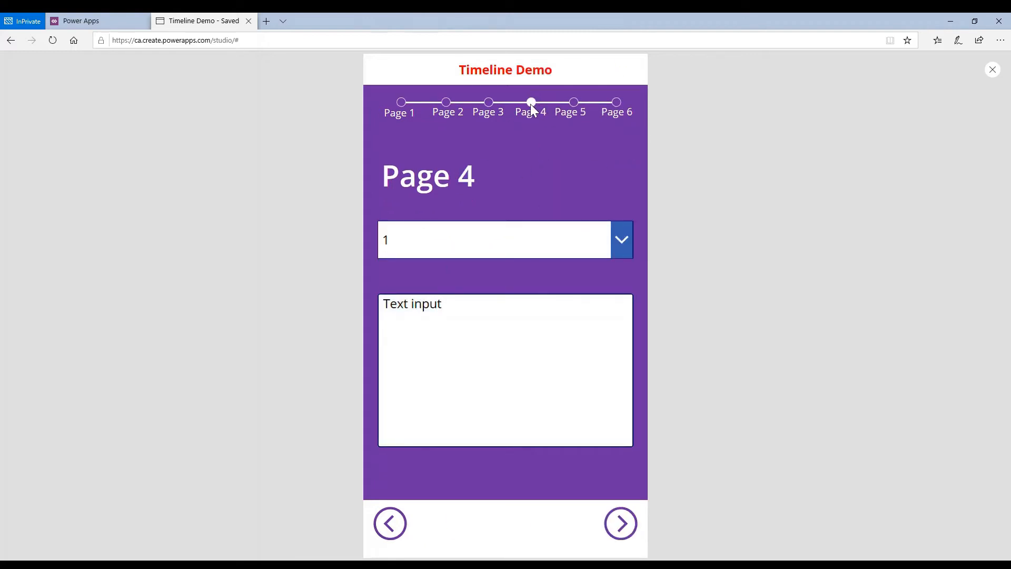
# Choose 3 in the Page 4 dropdown and revisit Page 3, Page 2, Page 1 and Page 4 through the timeline
pyautogui.click(478, 251)
pyautogui.click(490, 324)
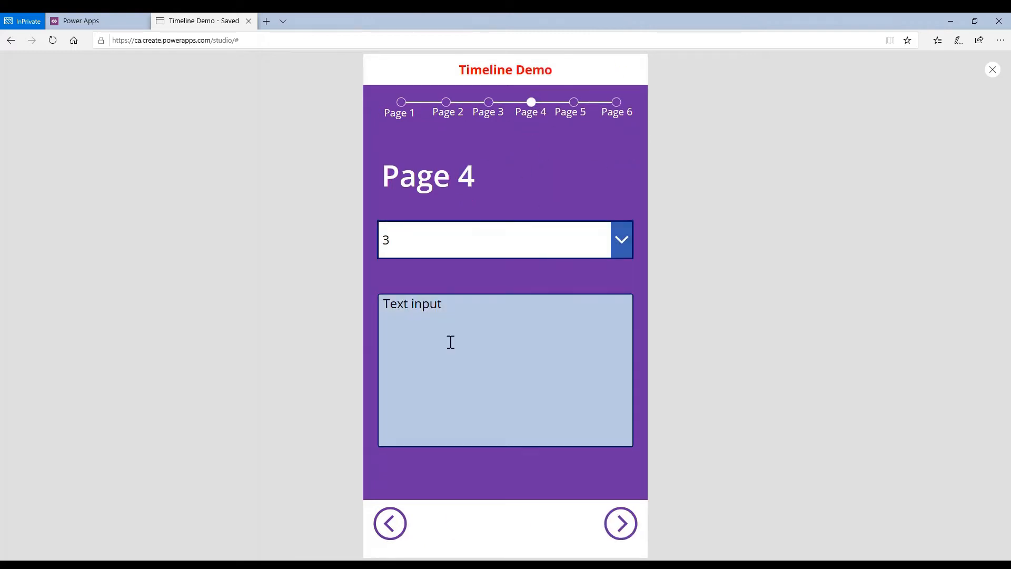
pyautogui.click(486, 102)
pyautogui.click(445, 101)
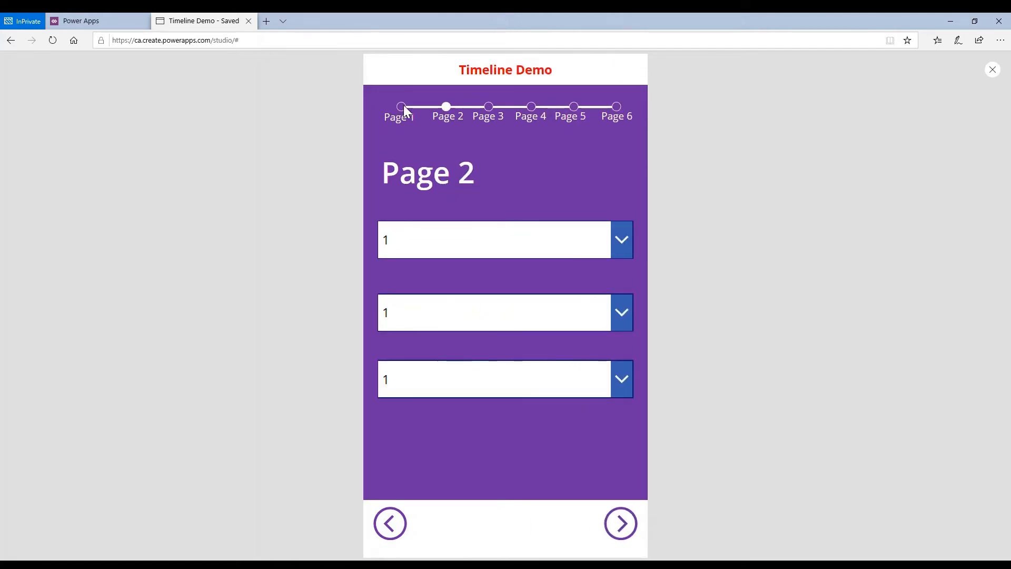
pyautogui.click(401, 106)
pyautogui.click(530, 107)
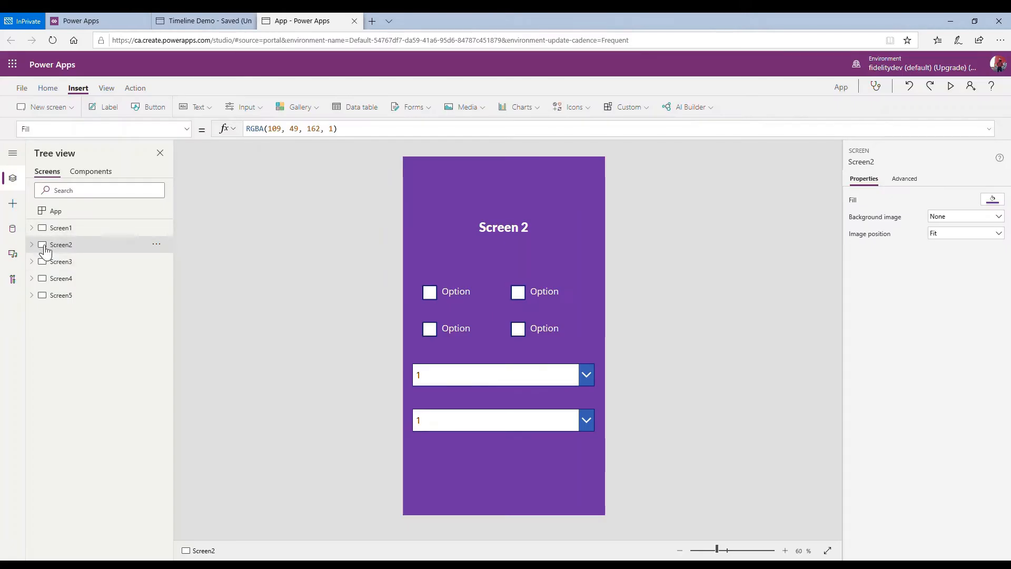
# Review the layouts of Screen1 through Screen5 in the new app, ending on Screen1
pyautogui.click(68, 229)
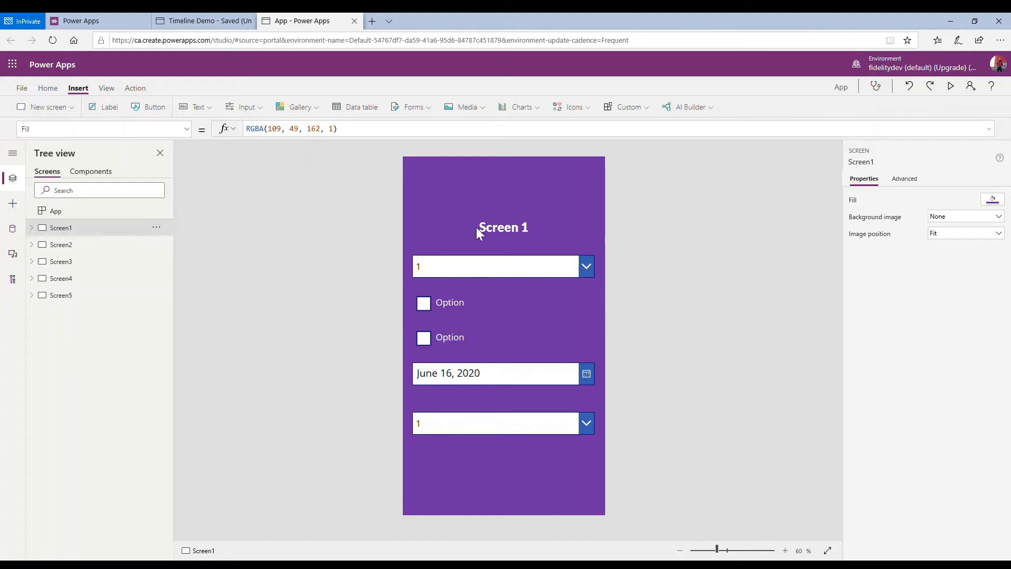
pyautogui.click(98, 243)
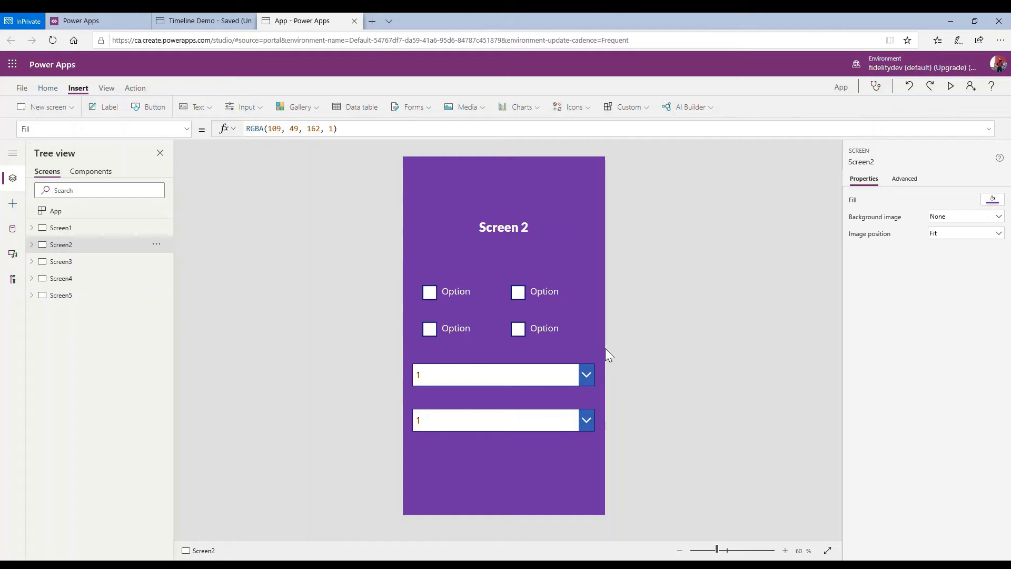
pyautogui.press('Down')
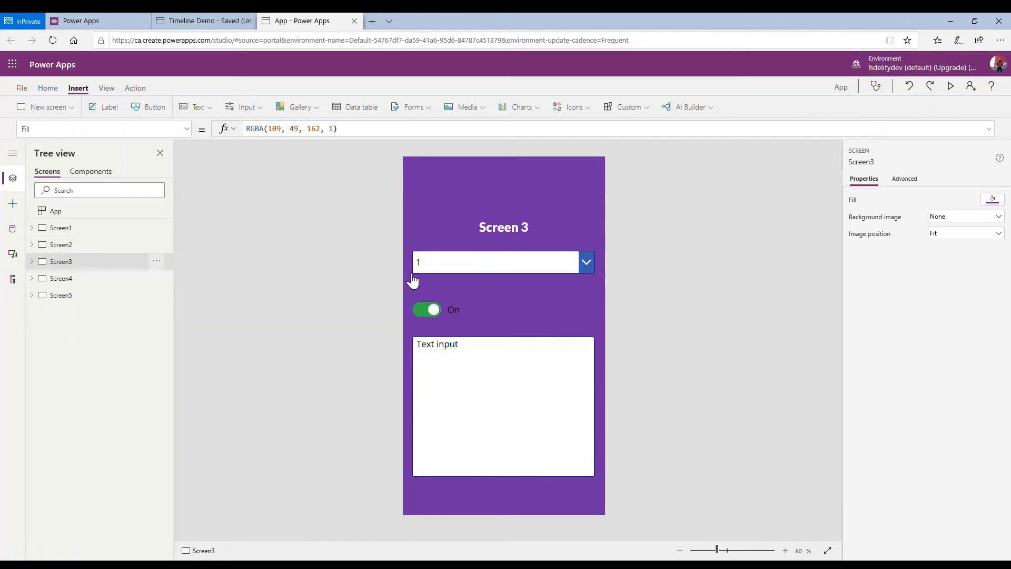
pyautogui.click(95, 280)
pyautogui.click(68, 298)
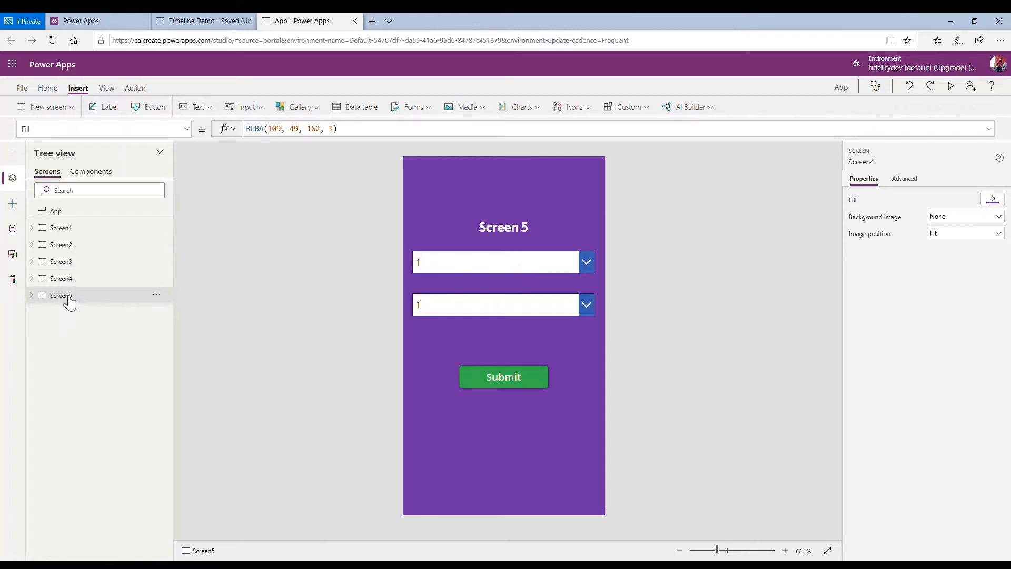
pyautogui.click(76, 262)
pyautogui.click(79, 278)
pyautogui.click(85, 245)
pyautogui.click(87, 231)
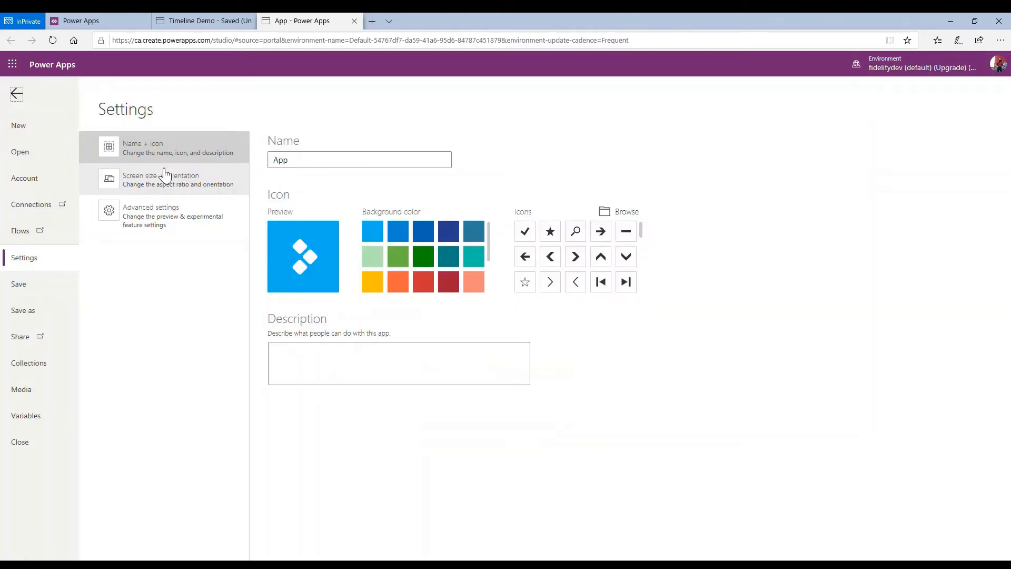
# Examine the app's advanced settings for the Components feature and its toggle
pyautogui.click(151, 211)
pyautogui.scroll(-10, 459, 351)
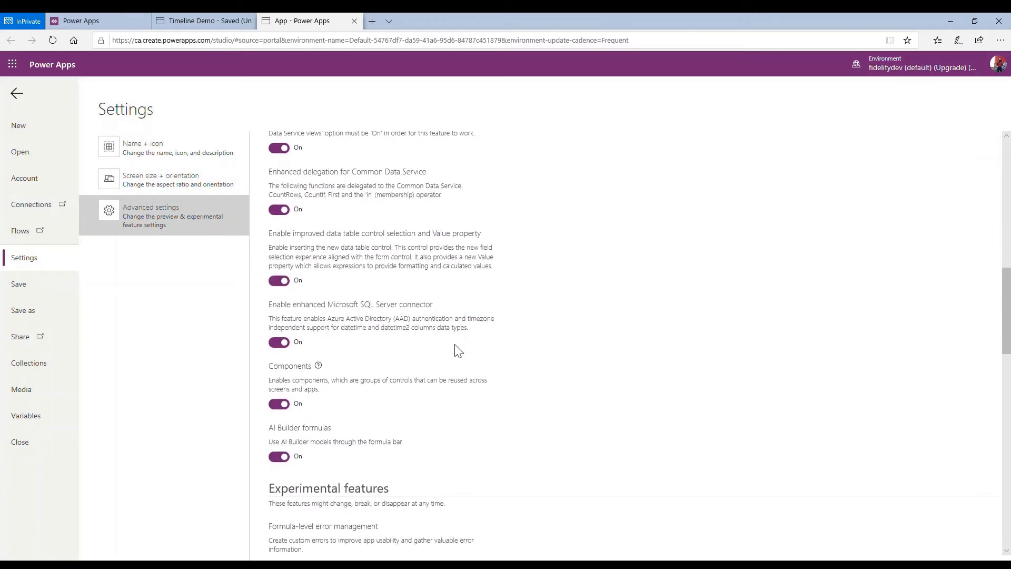
pyautogui.scroll(5, 458, 350)
pyautogui.scroll(-7, 458, 350)
pyautogui.scroll(-7, 458, 351)
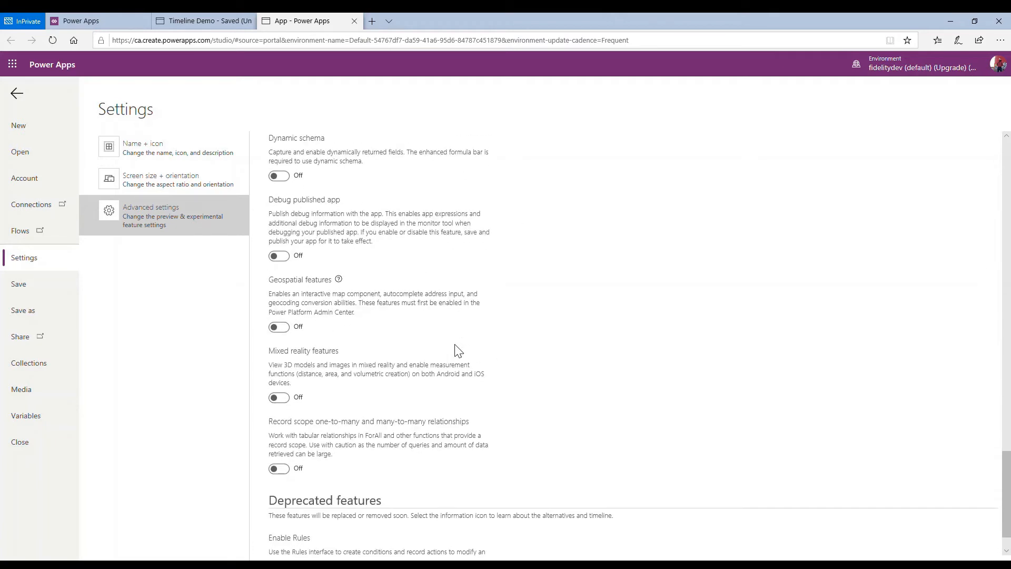
pyautogui.scroll(9, 459, 350)
pyautogui.scroll(8, 458, 350)
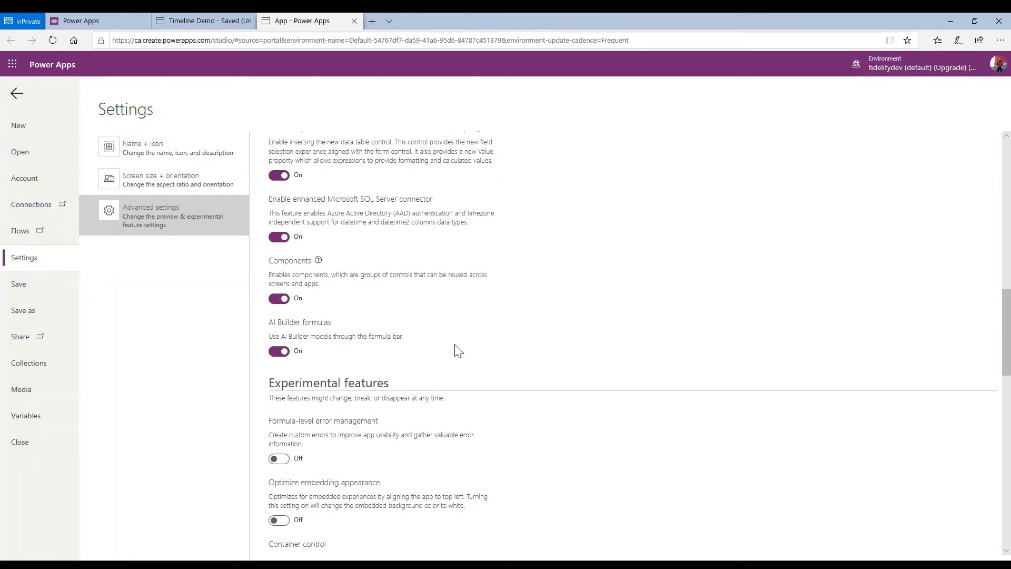
pyautogui.scroll(3, 458, 350)
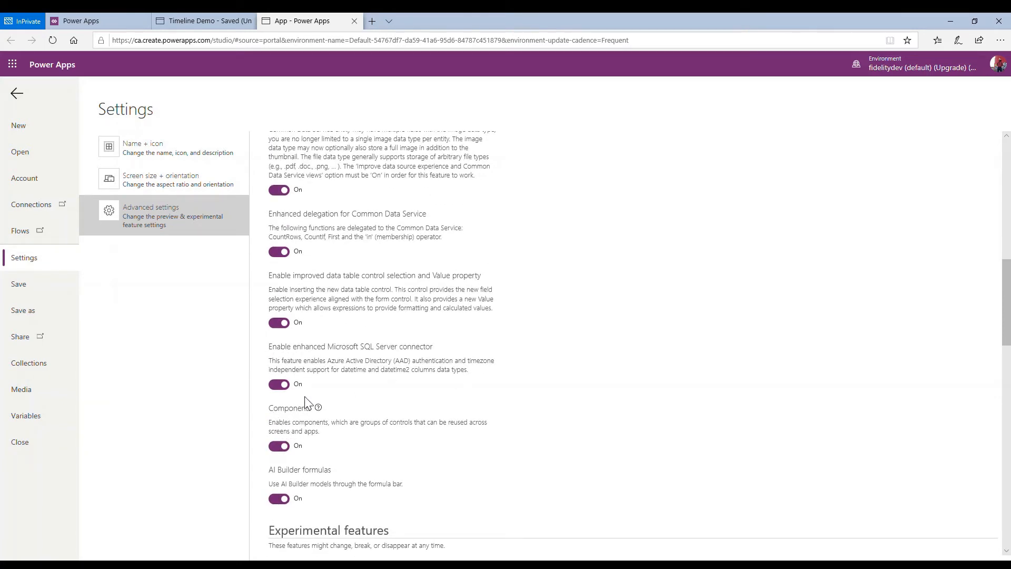
pyautogui.scroll(10, 312, 401)
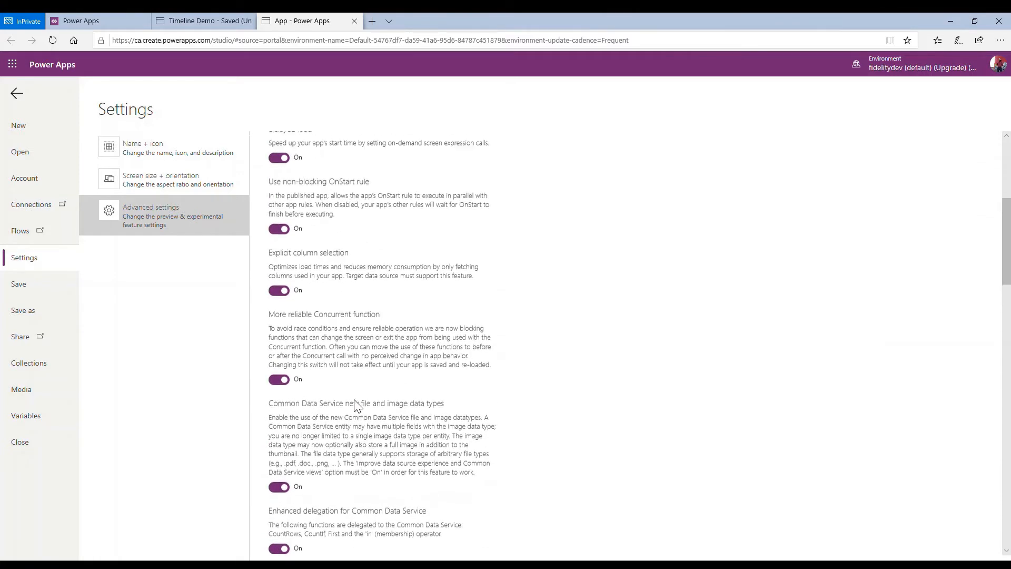
pyautogui.scroll(-12, 391, 460)
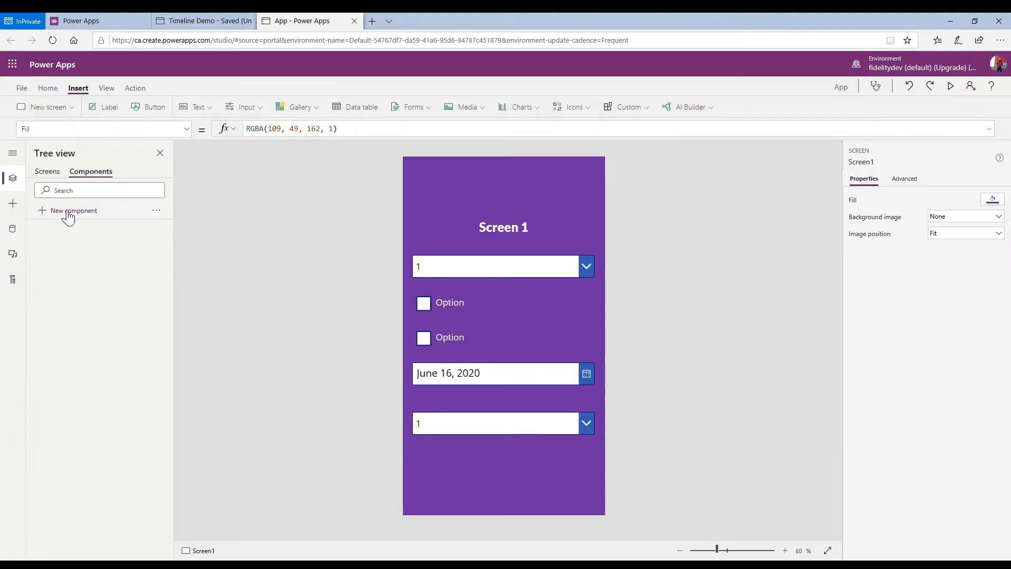
# Create a new component and set its Height property to 80
pyautogui.click(61, 211)
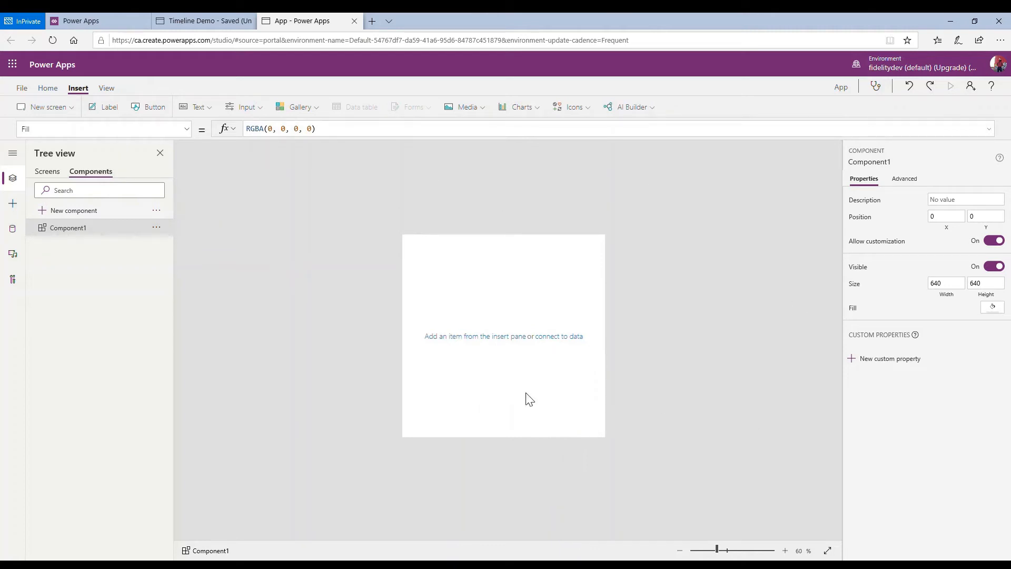
pyautogui.click(437, 266)
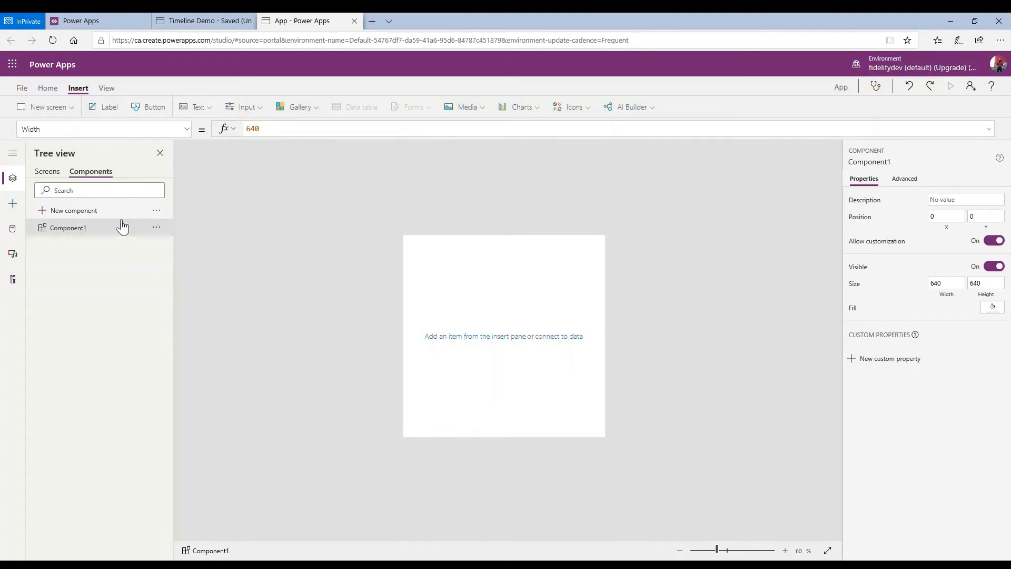
pyautogui.click(187, 129)
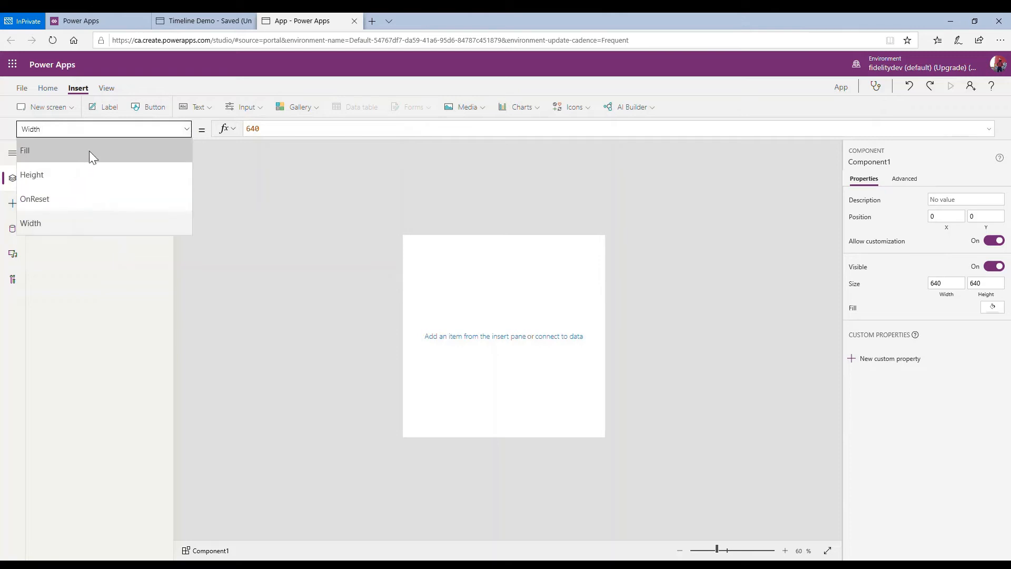
pyautogui.click(350, 280)
pyautogui.click(81, 226)
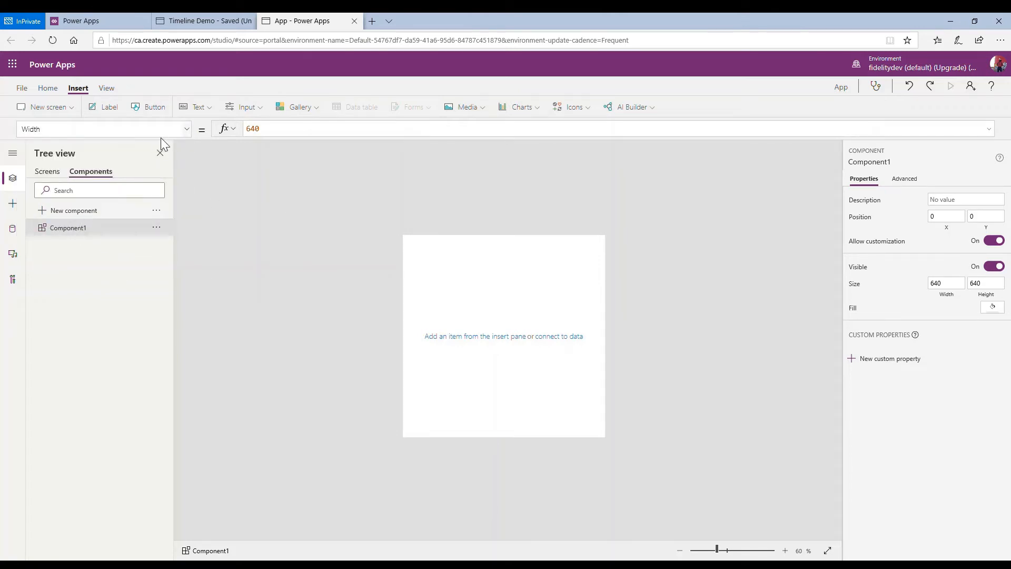
pyautogui.click(128, 133)
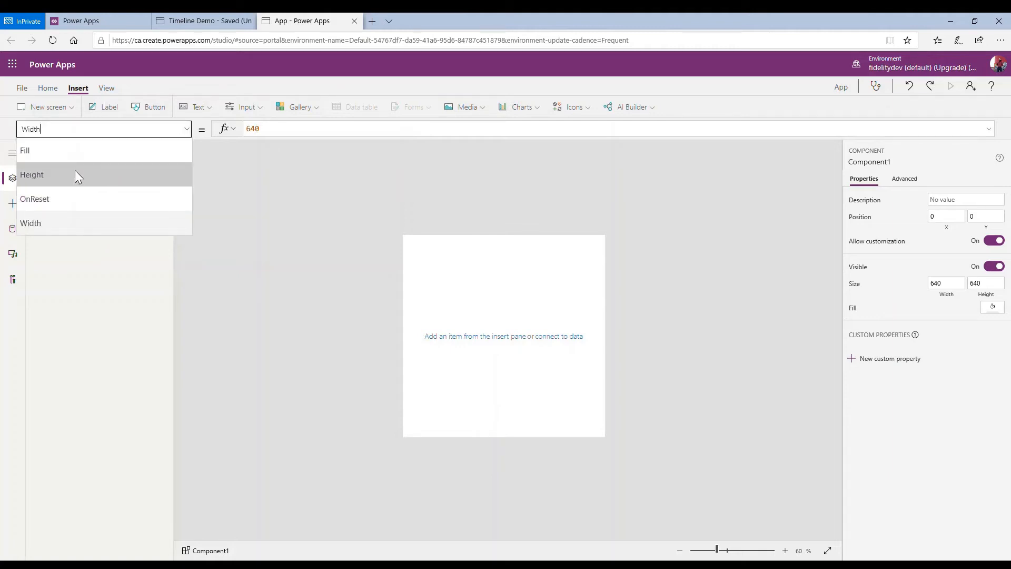
pyautogui.click(48, 173)
pyautogui.click(327, 134)
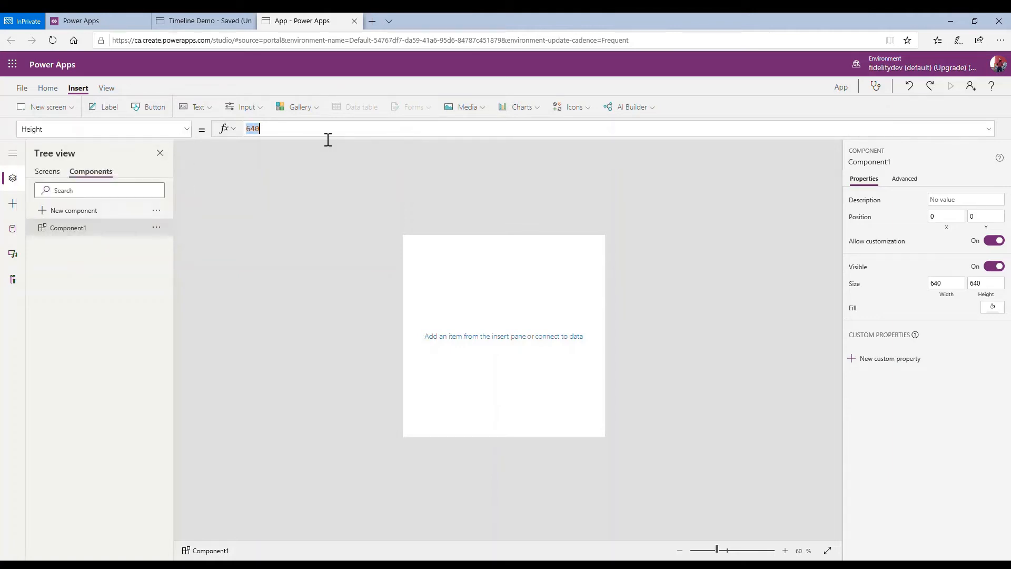
pyautogui.write('80')
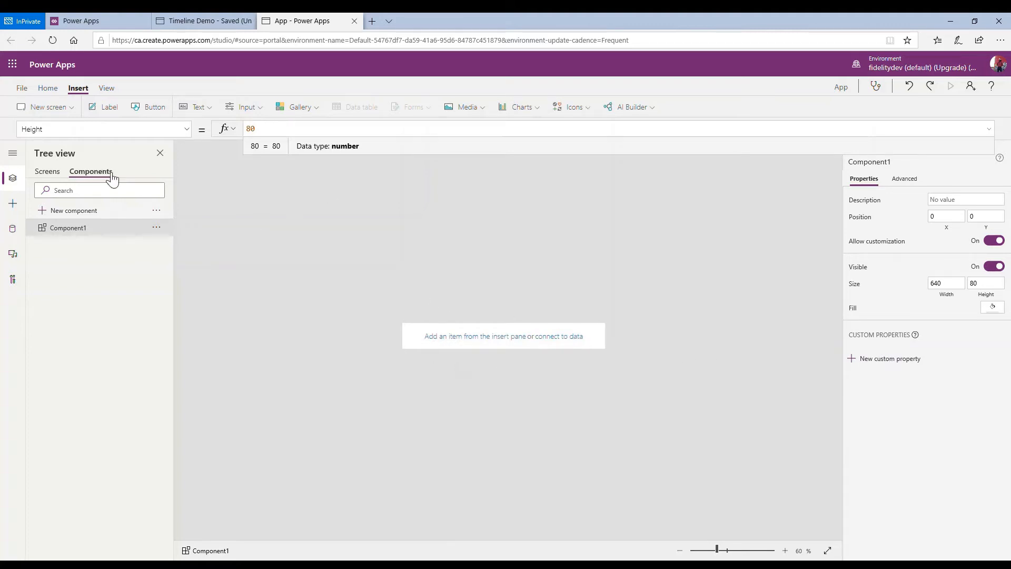
# Set the component's Width property to the formula App.Width
pyautogui.click(186, 129)
pyautogui.click(56, 223)
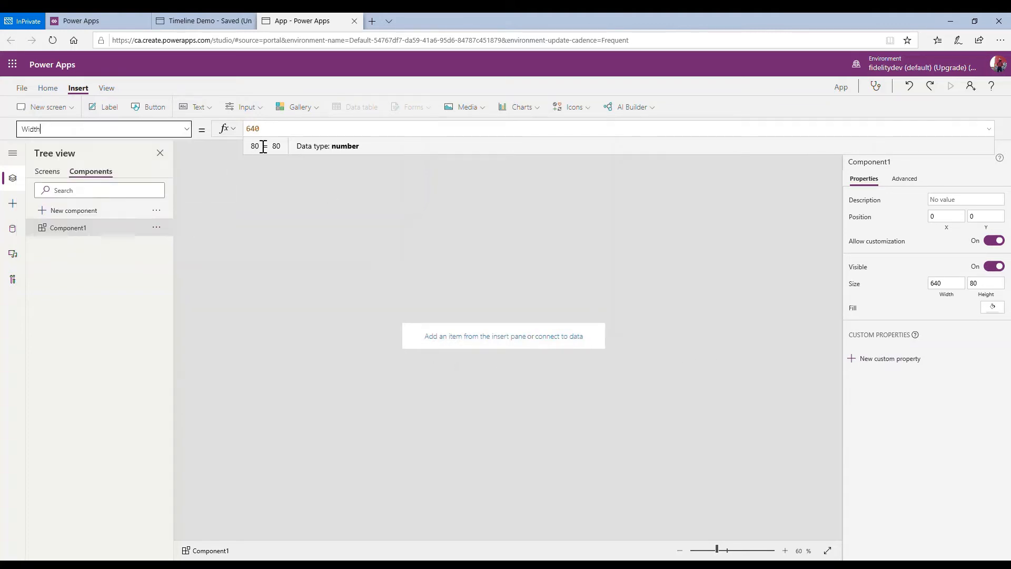
pyautogui.write('App')
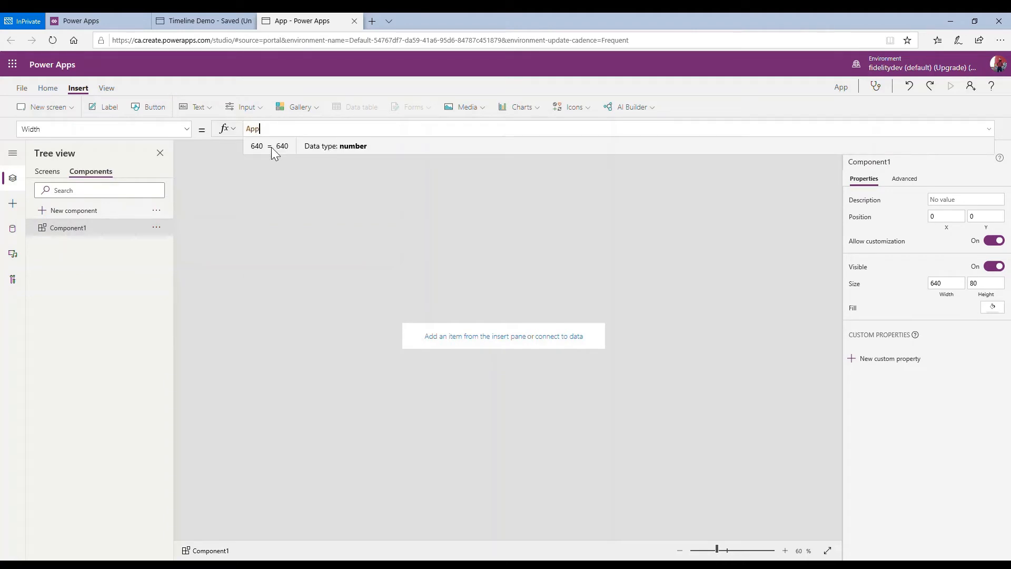
pyautogui.write('.Width')
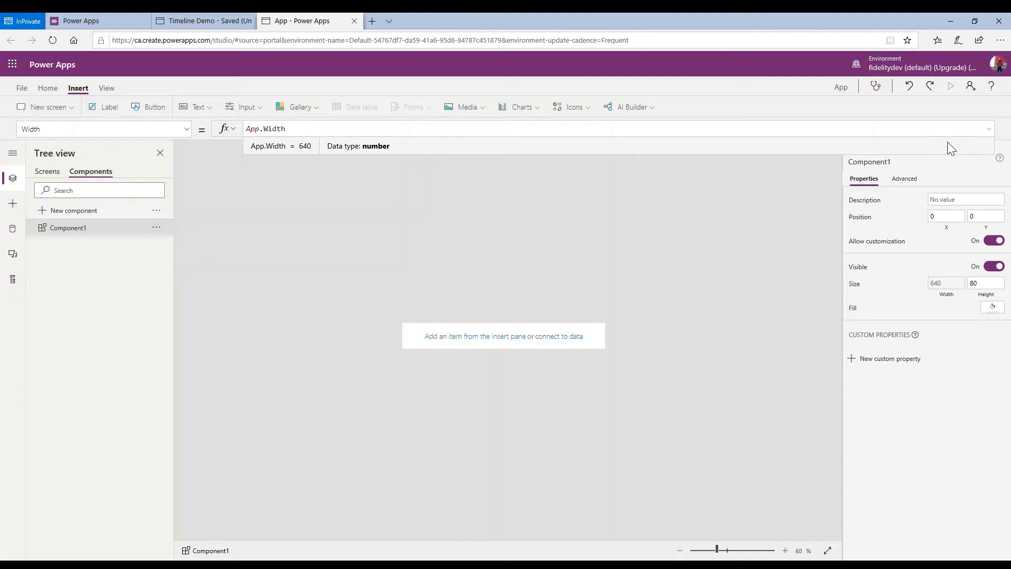
pyautogui.click(990, 130)
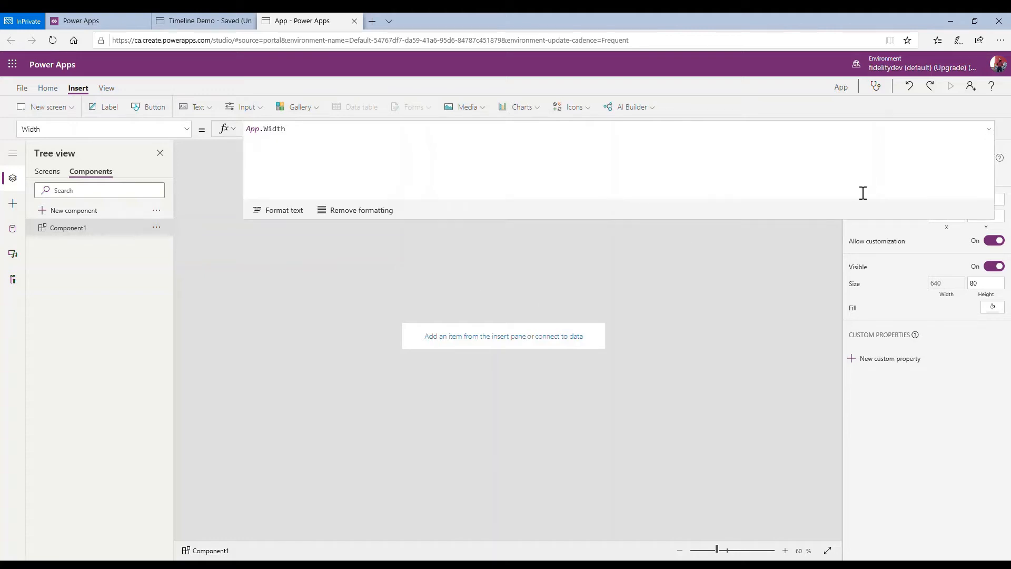
pyautogui.click(990, 130)
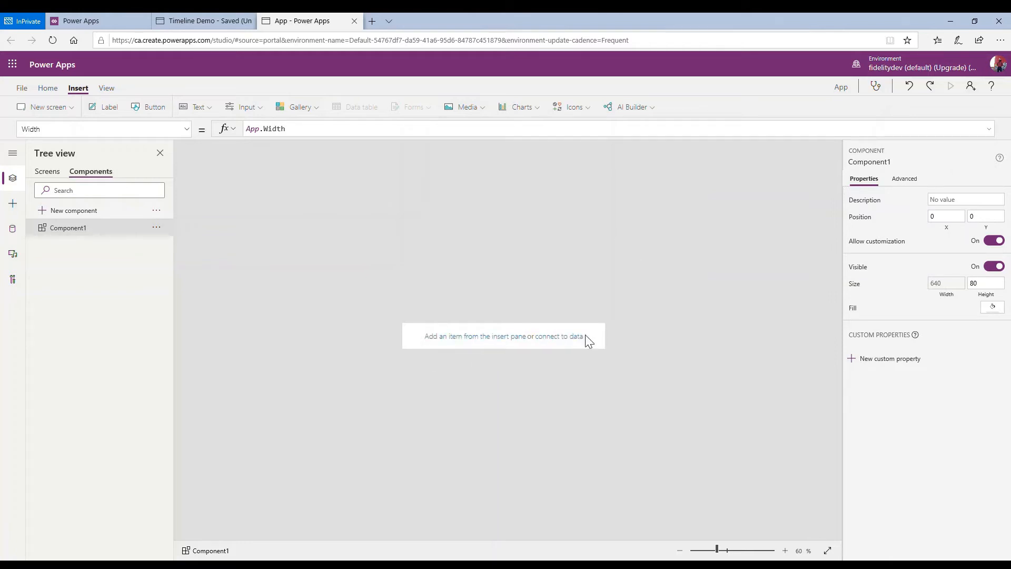
# Insert a rectangle into the component and shape it into a thin line about 535 by 6 at about X 51, Y 39
pyautogui.click(572, 108)
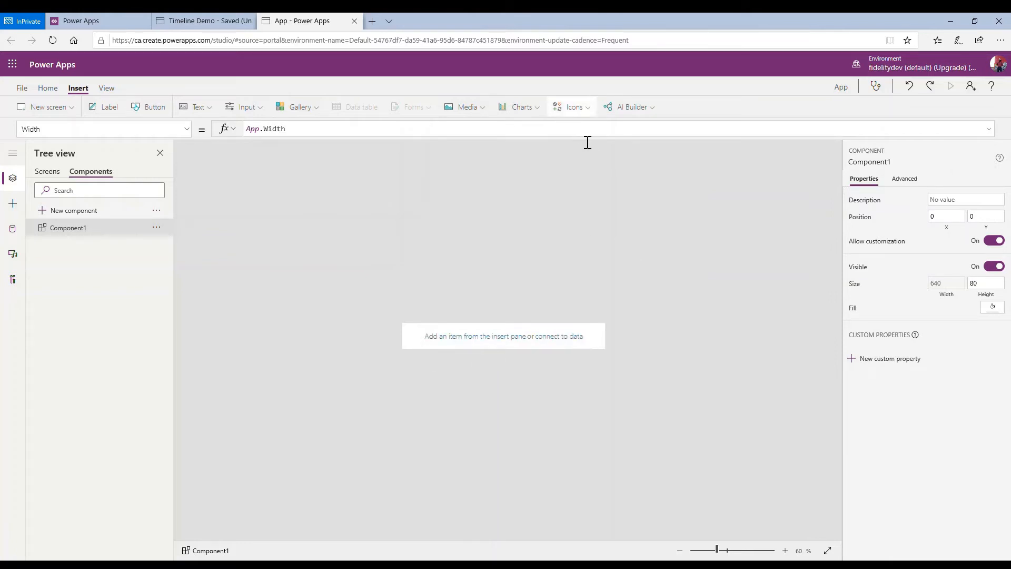
pyautogui.scroll(-10, 618, 213)
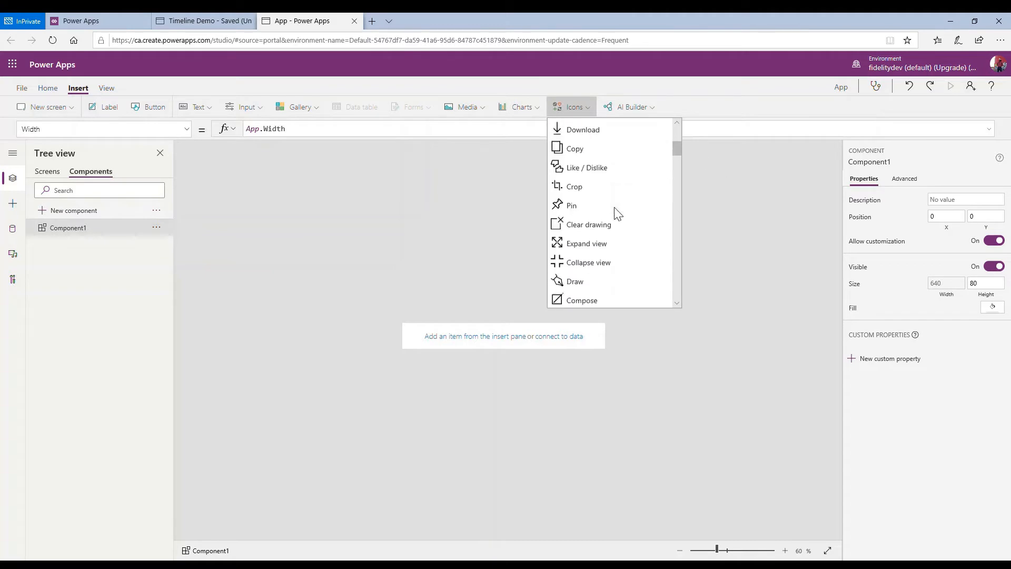
pyautogui.scroll(-15, 615, 208)
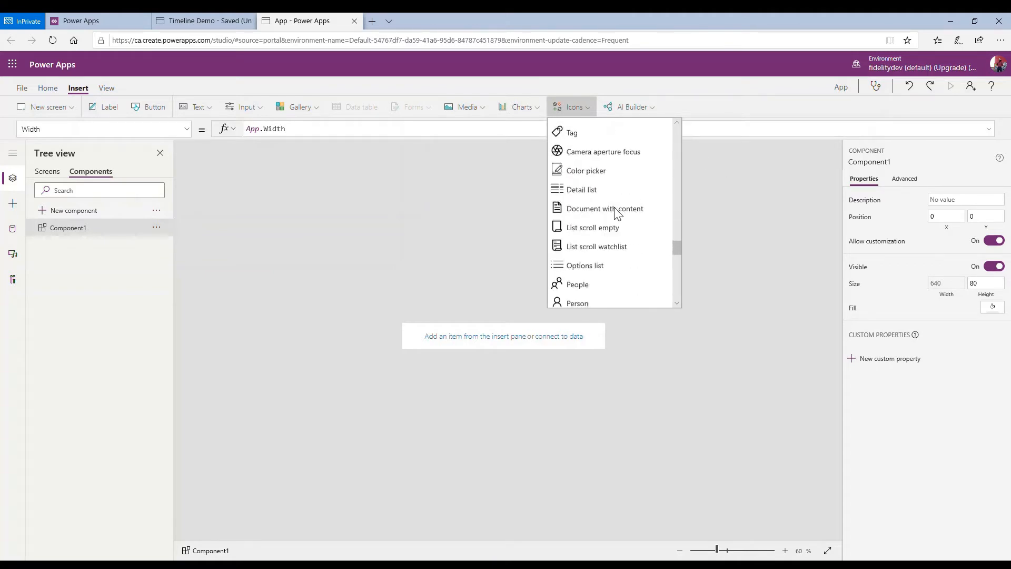
pyautogui.scroll(5, 614, 207)
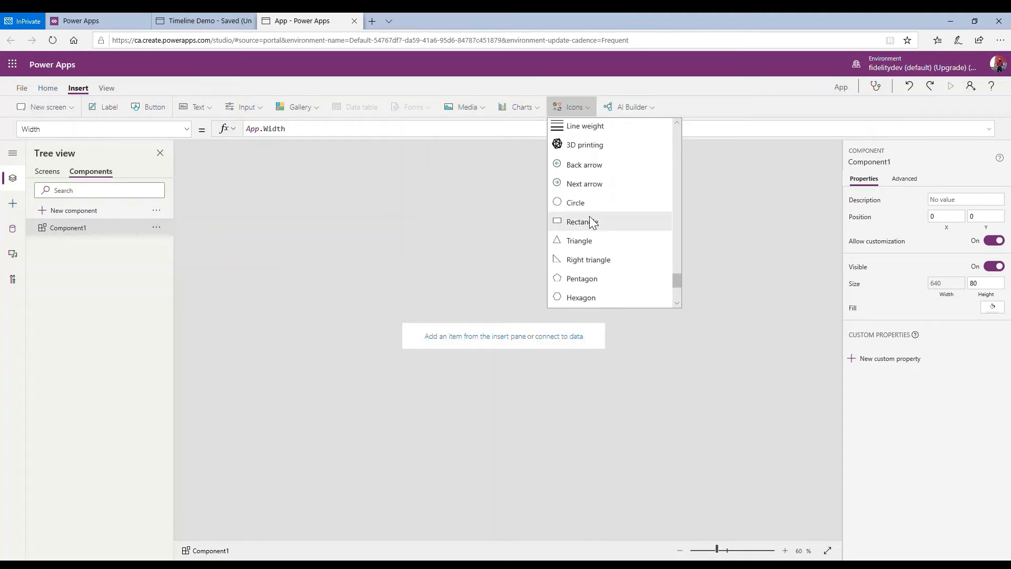
pyautogui.click(589, 217)
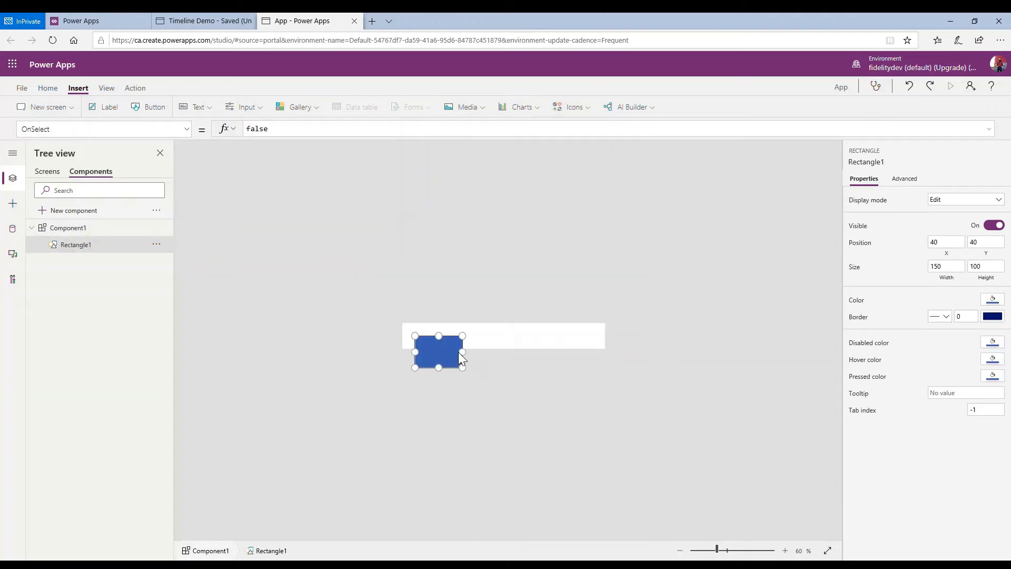
pyautogui.moveTo(509, 351); pyautogui.dragTo(586, 352)
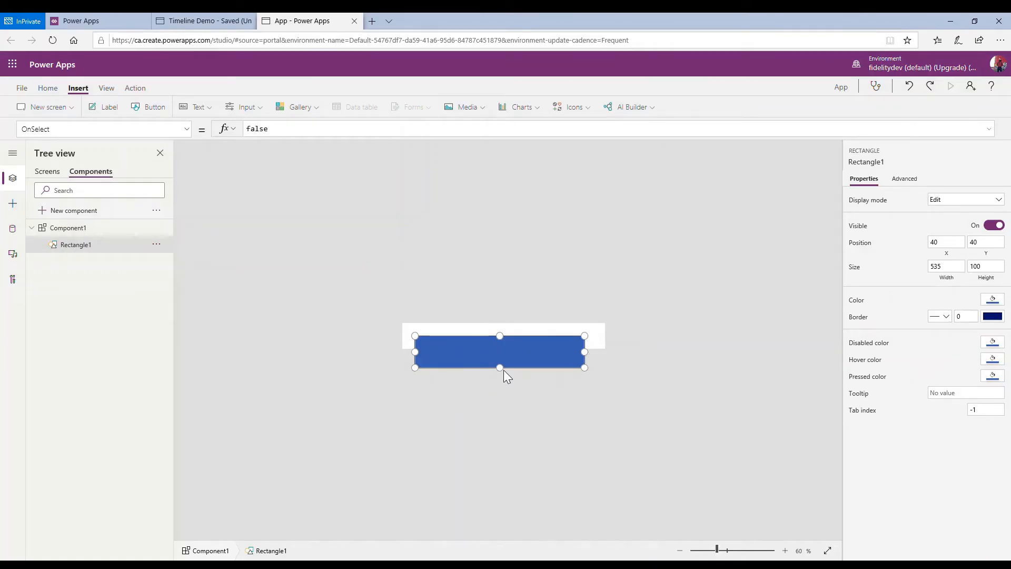
pyautogui.moveTo(503, 374); pyautogui.dragTo(540, 342)
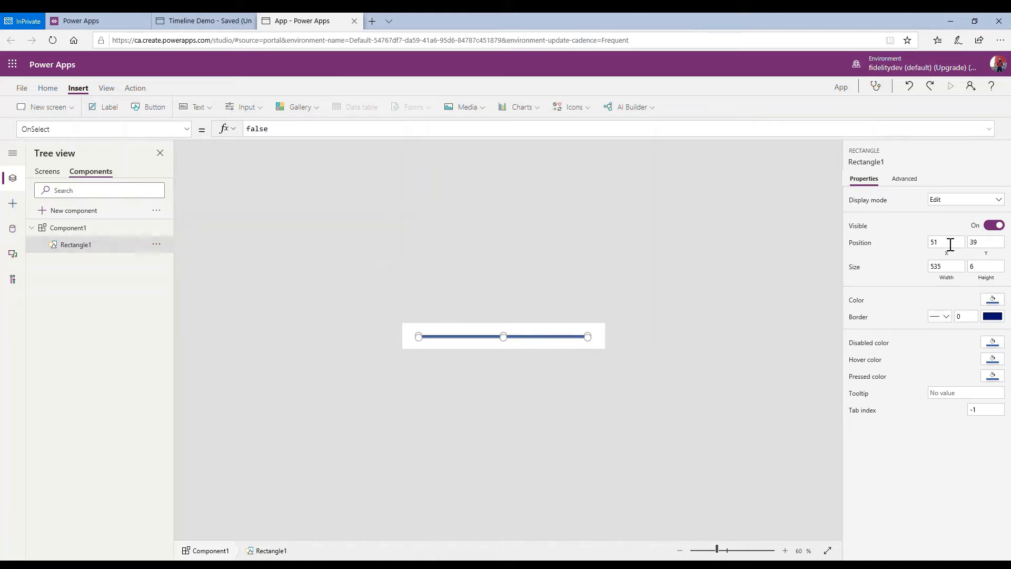
# Set the rectangle's fill color to white
pyautogui.click(998, 315)
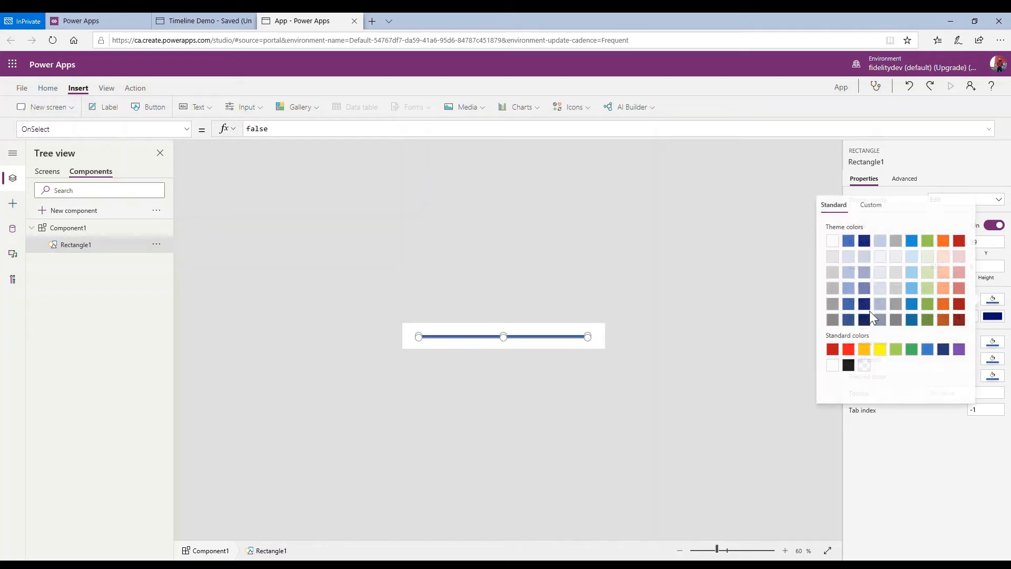
pyautogui.click(890, 242)
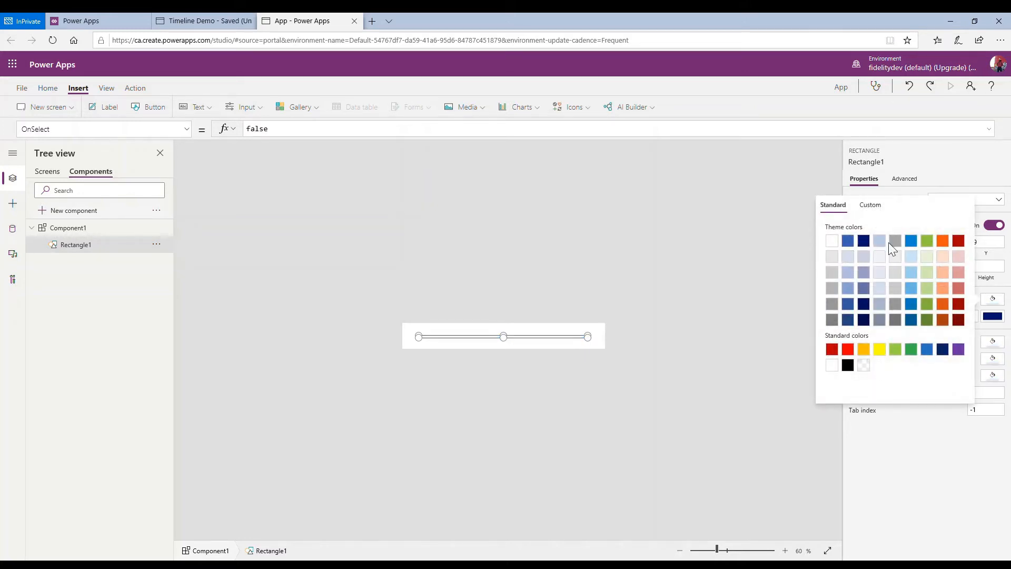
pyautogui.click(910, 458)
# Set the component's background fill to the standard green
pyautogui.click(534, 349)
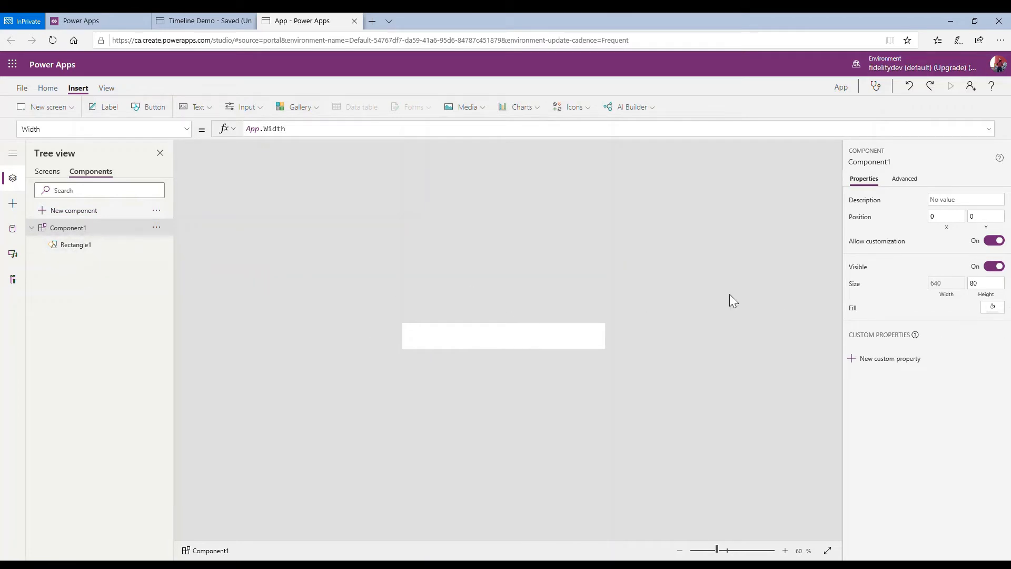
pyautogui.click(997, 308)
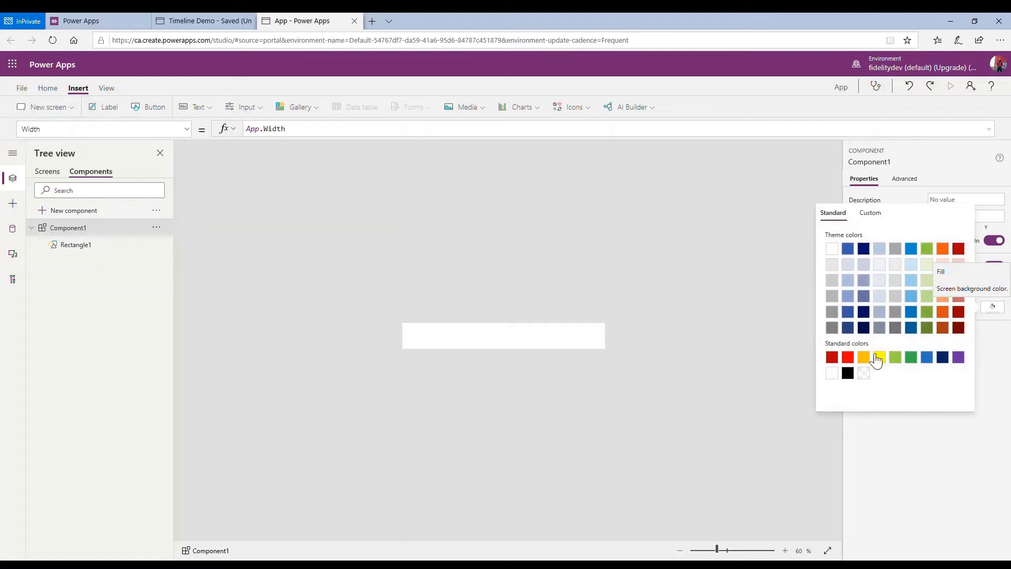
pyautogui.click(911, 357)
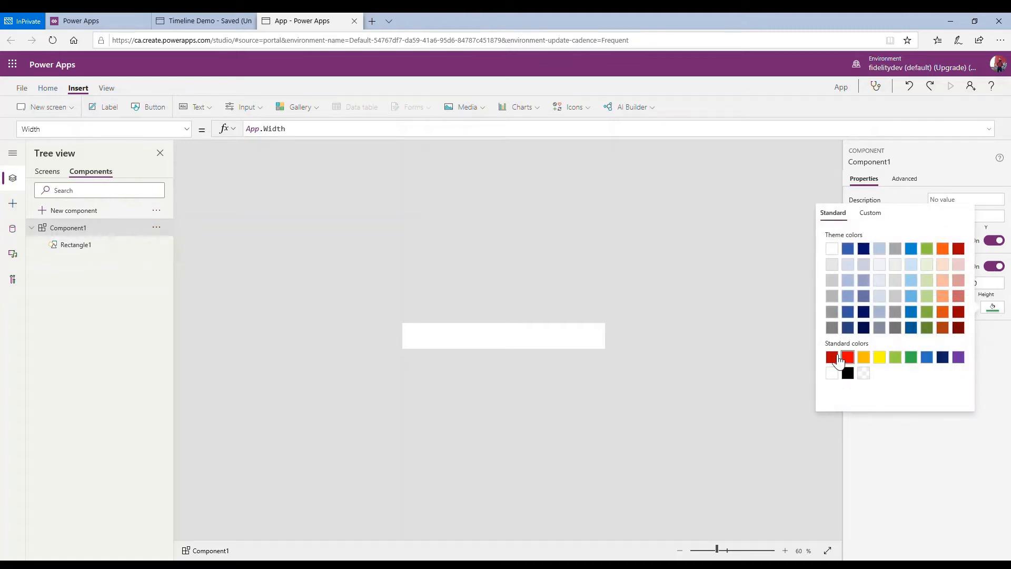
pyautogui.click(767, 350)
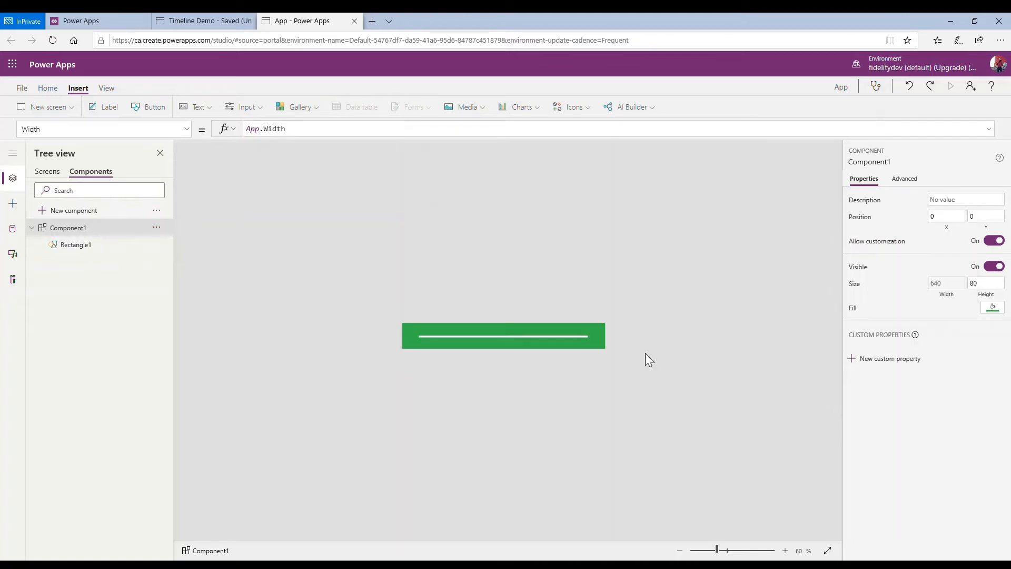
# Set the X property of the white line rectangle to 80
pyautogui.click(461, 336)
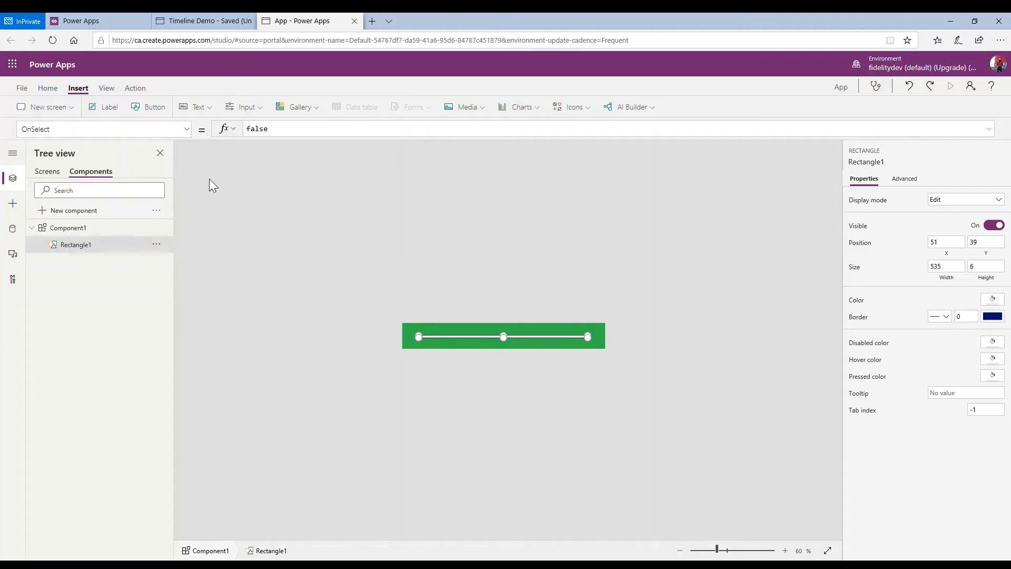
pyautogui.click(182, 136)
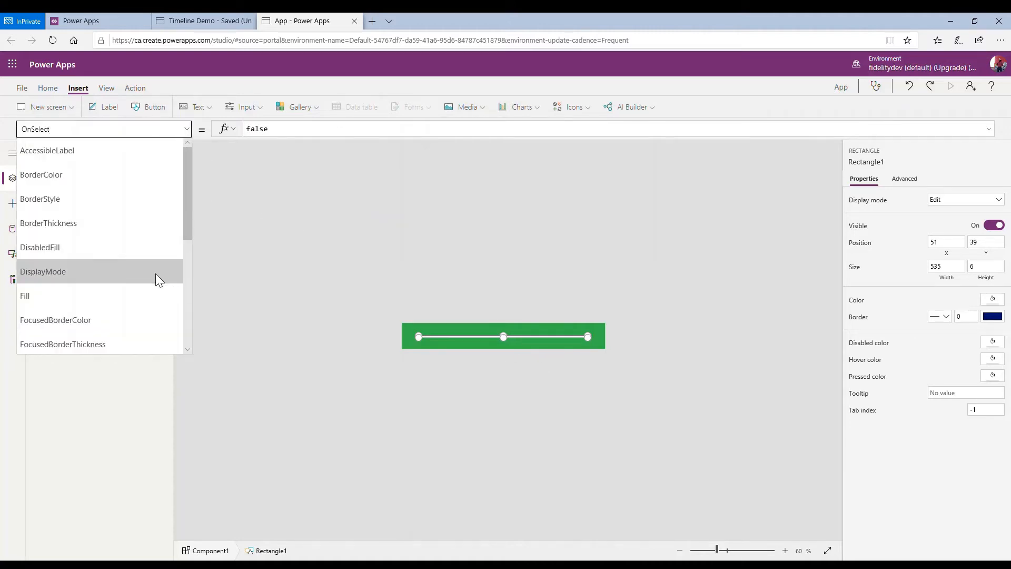
pyautogui.scroll(-5, 136, 283)
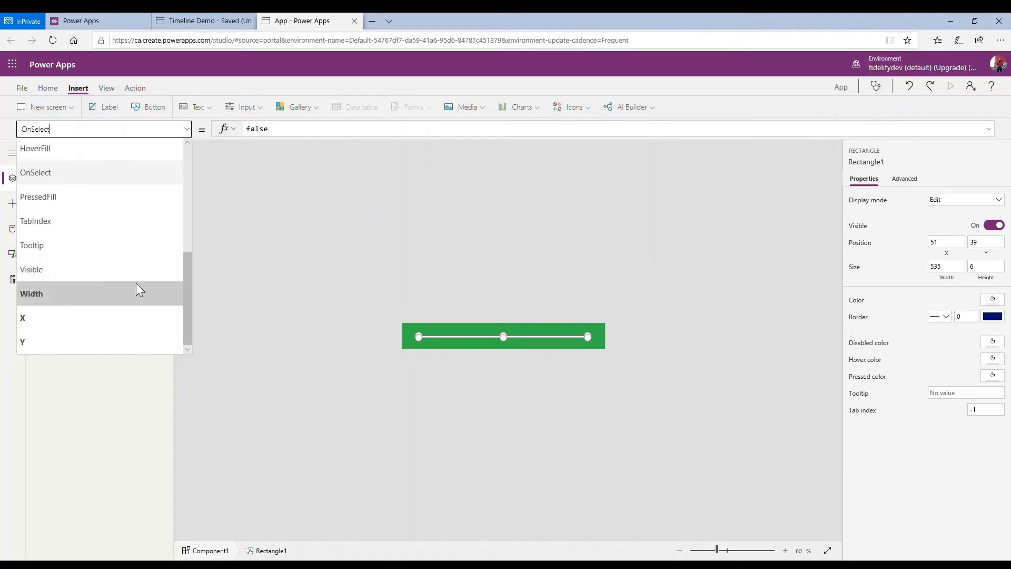
pyautogui.click(137, 316)
pyautogui.click(312, 138)
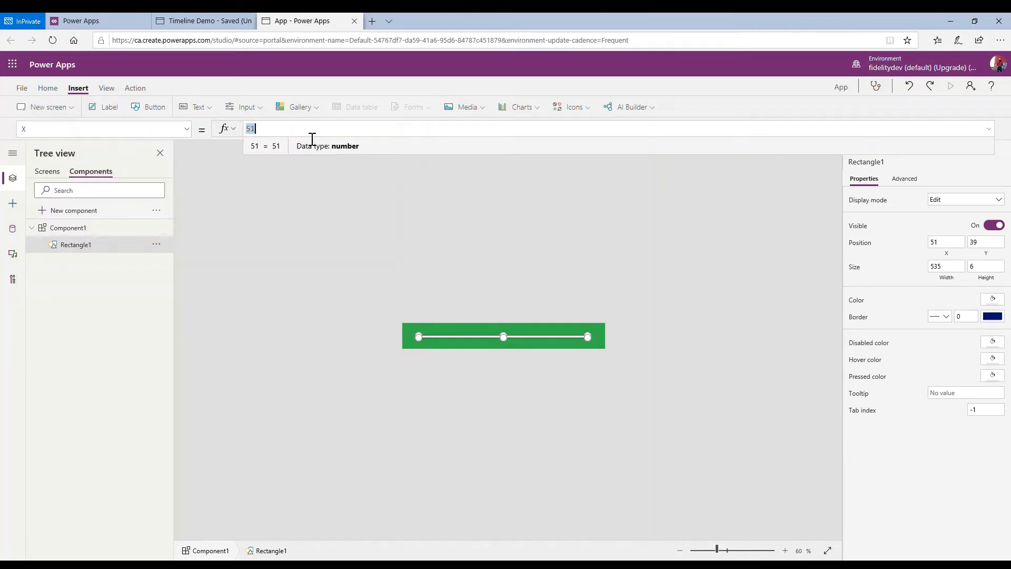
pyautogui.write('80')
# Set the line rectangle's Width property to the formula App.Width - 160
pyautogui.click(186, 129)
pyautogui.click(152, 289)
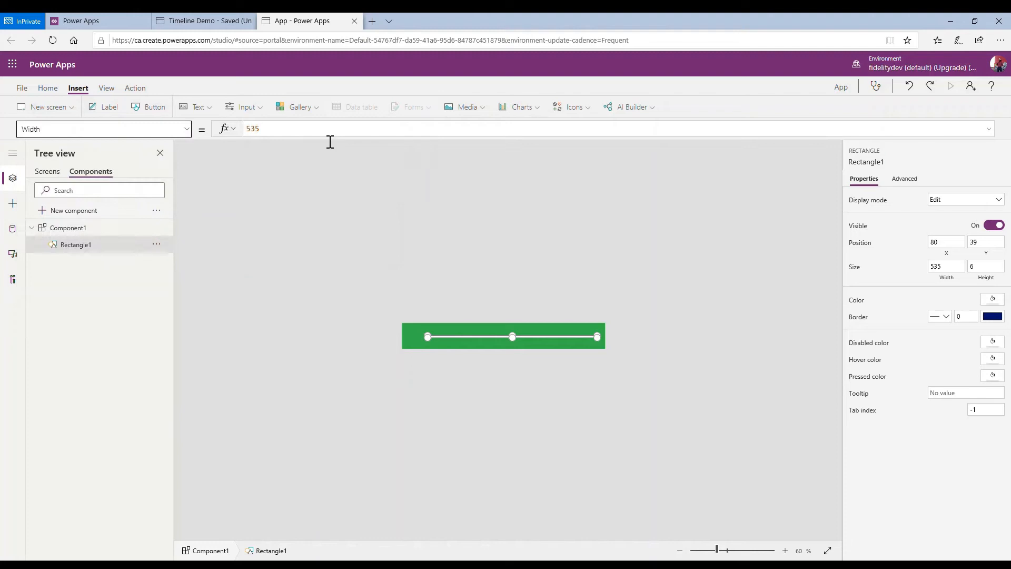
pyautogui.write('App.WIdth')
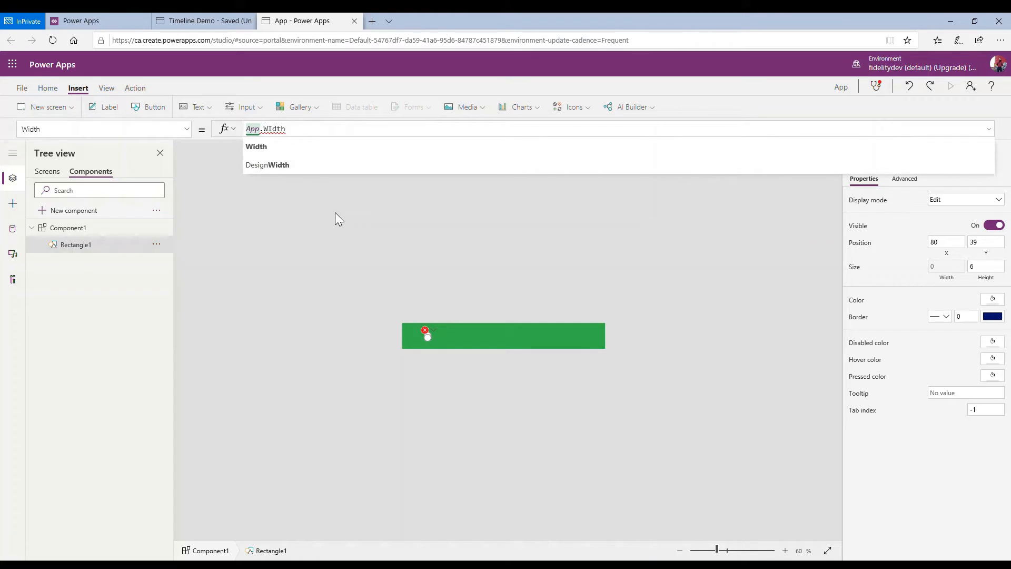
pyautogui.click(296, 150)
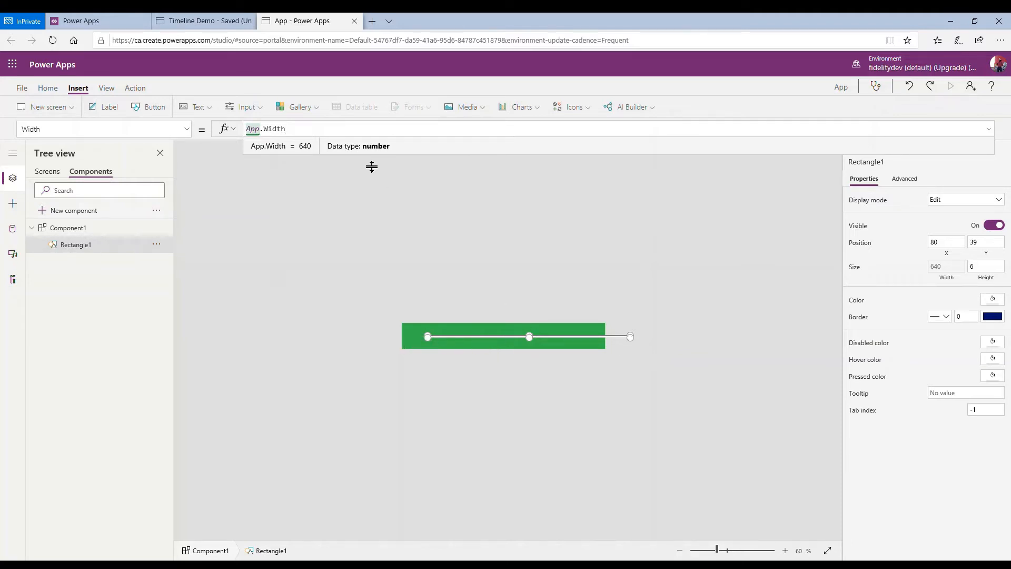
pyautogui.write('- 1')
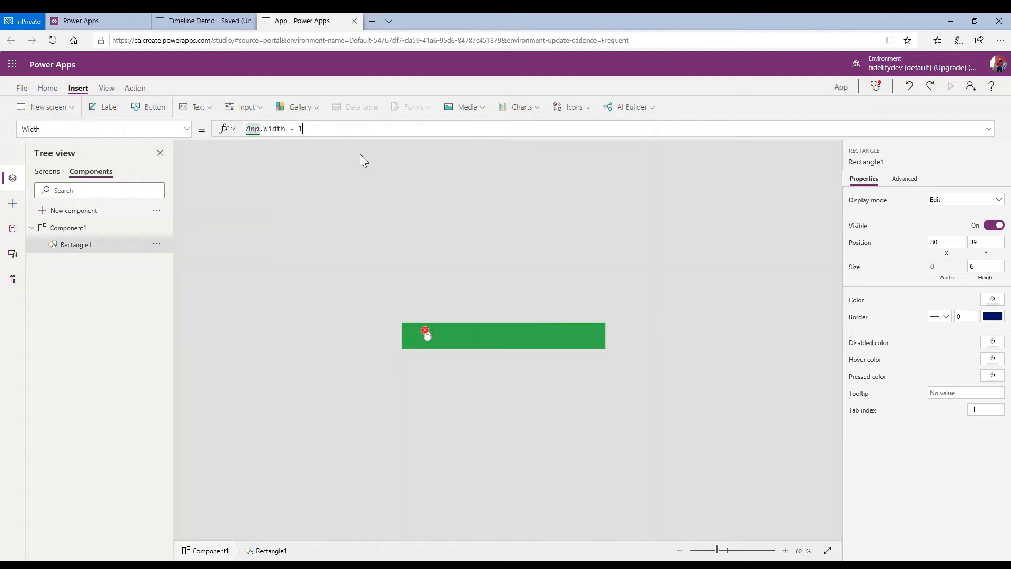
pyautogui.write('60')
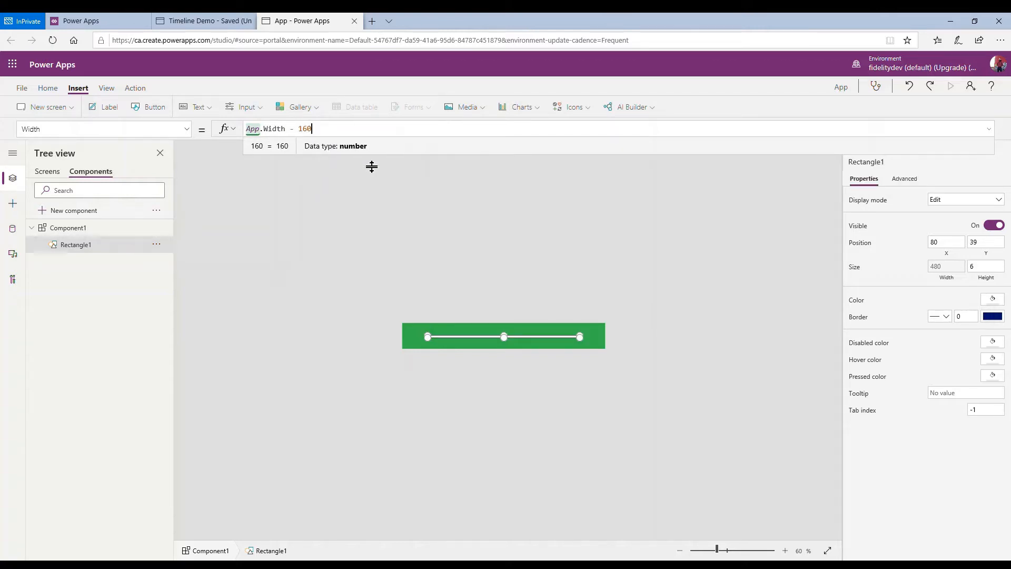
pyautogui.click(413, 260)
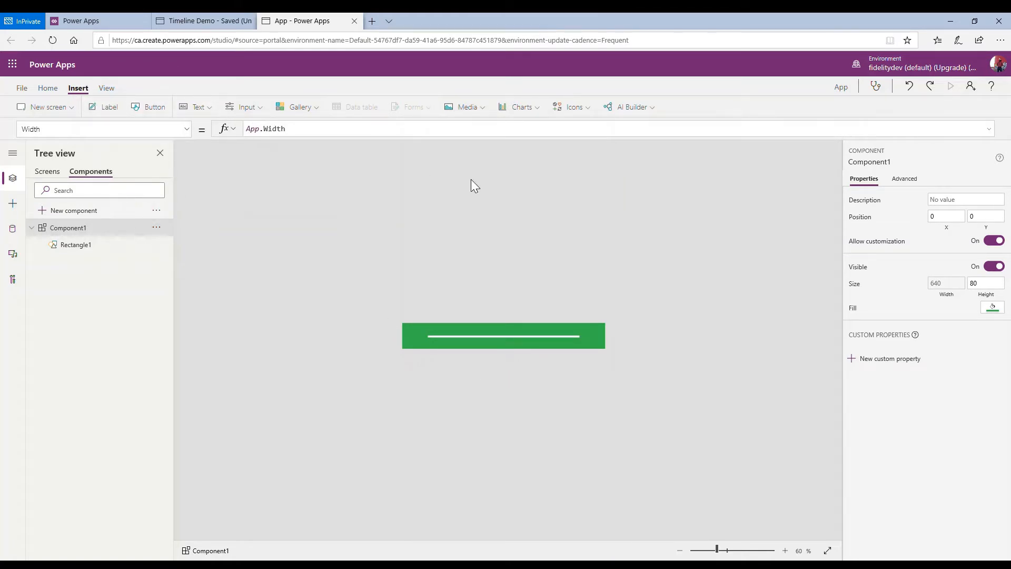
# Insert a circle and shrink it to about 60 by 41 over the line's left end, at about X 58, Y 21
pyautogui.click(580, 108)
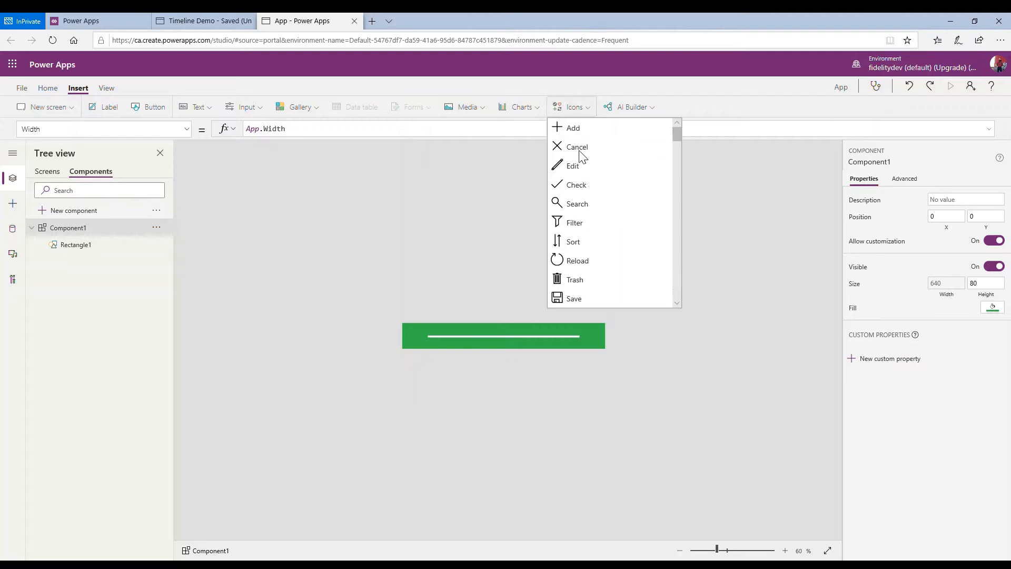
pyautogui.scroll(-10, 615, 216)
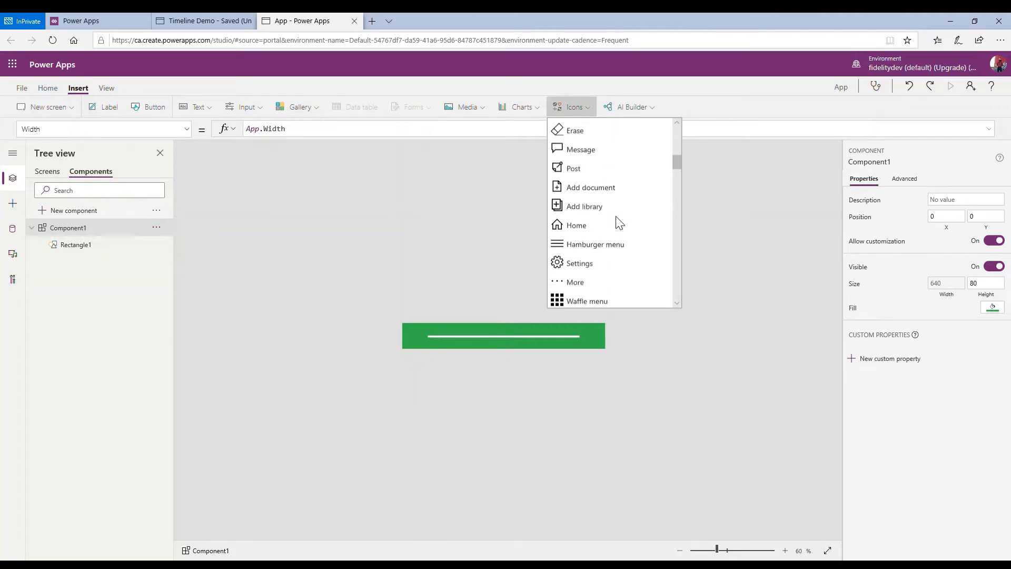
pyautogui.scroll(-15, 617, 222)
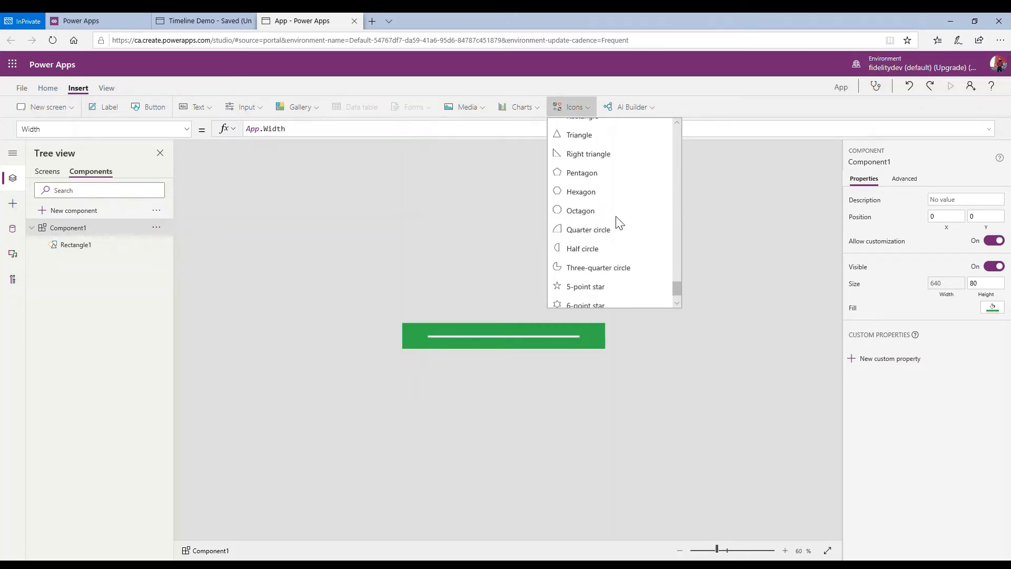
pyautogui.scroll(5, 593, 207)
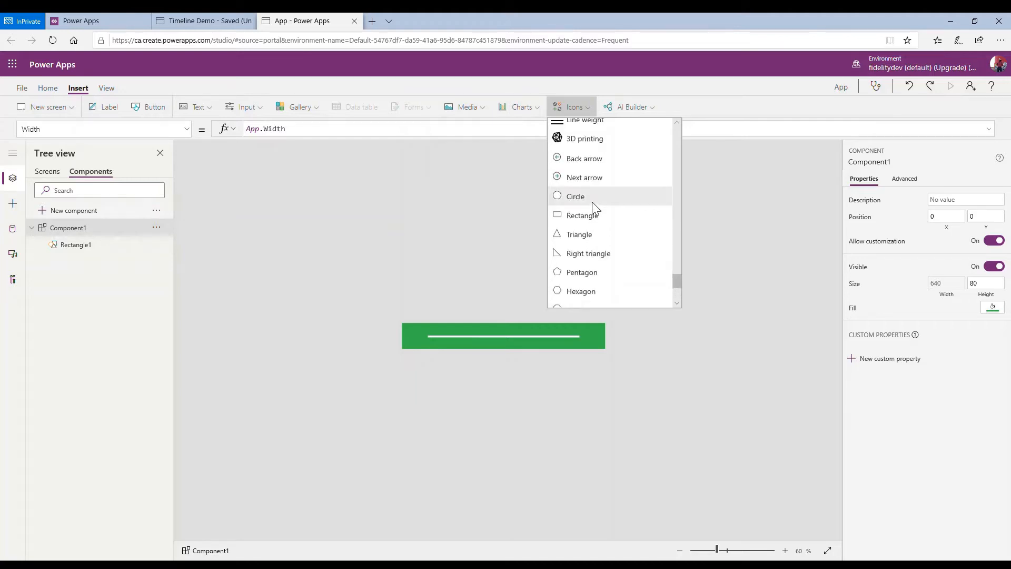
pyautogui.press('Escape')
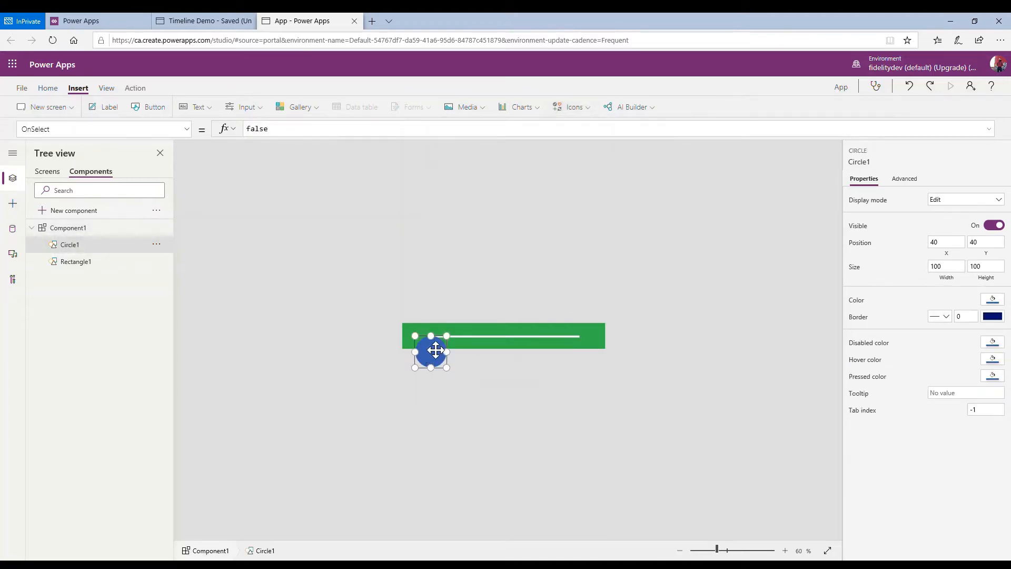
pyautogui.moveTo(416, 337); pyautogui.dragTo(439, 344)
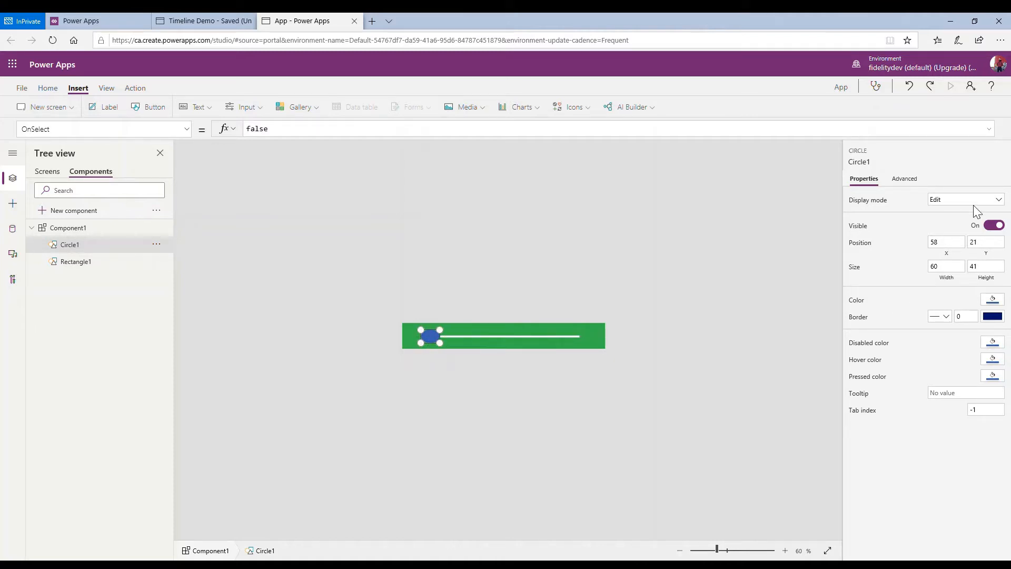
# Set the circle's width and height to 40
pyautogui.click(961, 268)
pyautogui.write('40')
pyautogui.click(1003, 270)
pyautogui.write('40')
pyautogui.click(472, 332)
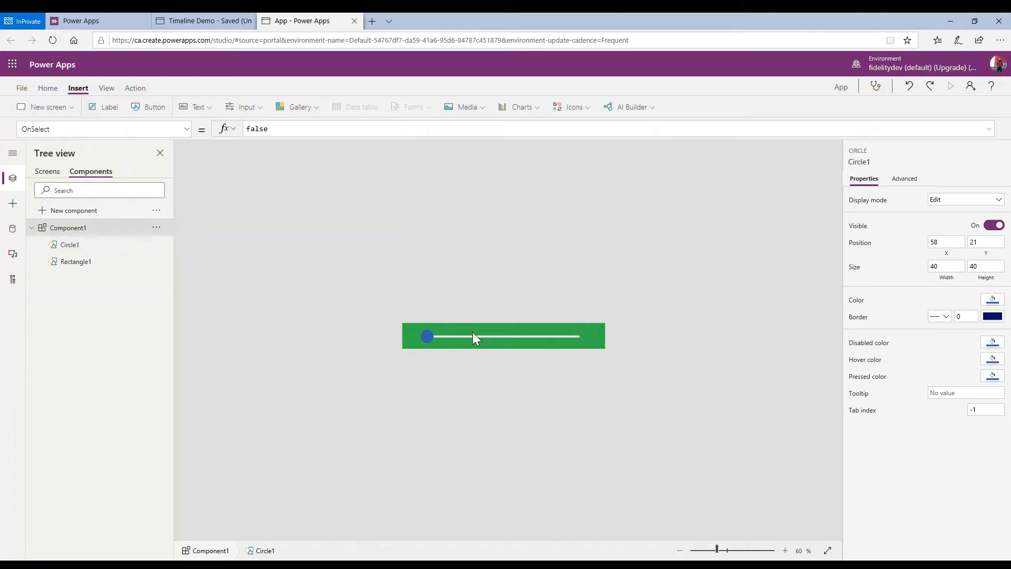
# Resize the circle to 30 by 30 and move it to about X 50, Y 27 at the line's left end
pyautogui.click(428, 337)
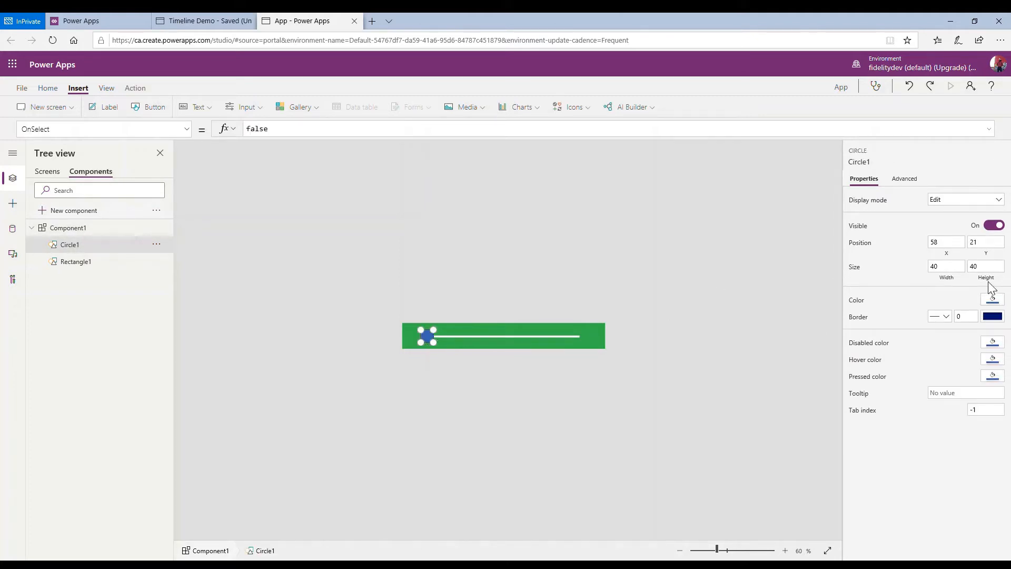
pyautogui.click(942, 267)
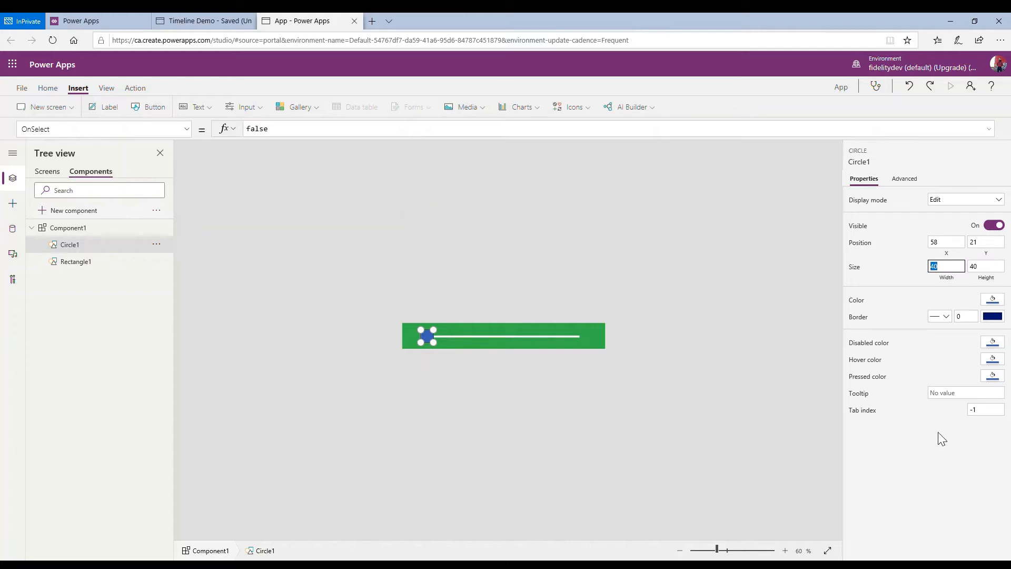
pyautogui.write('30')
pyautogui.press('Tab')
pyautogui.write('30')
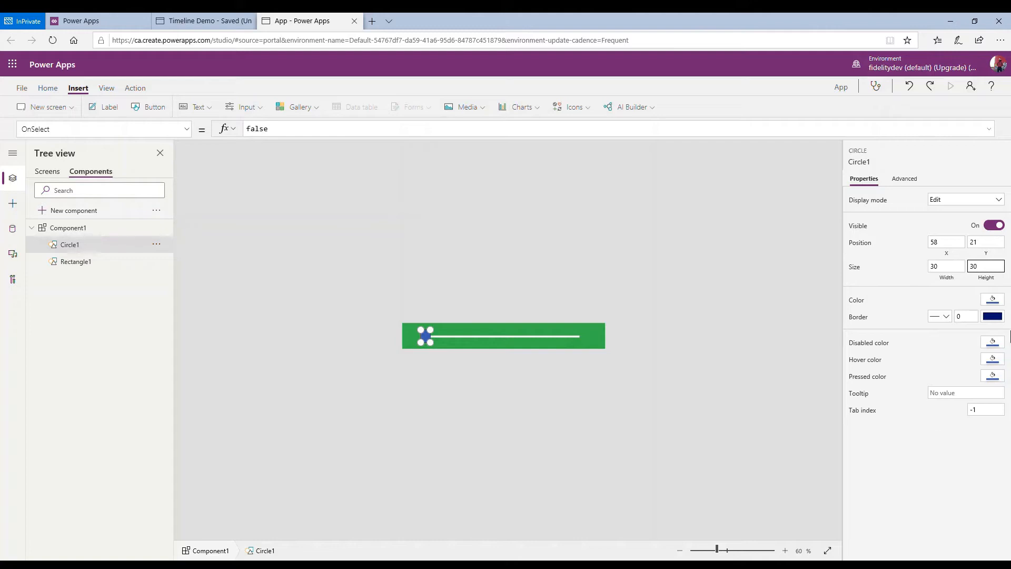
pyautogui.click(628, 331)
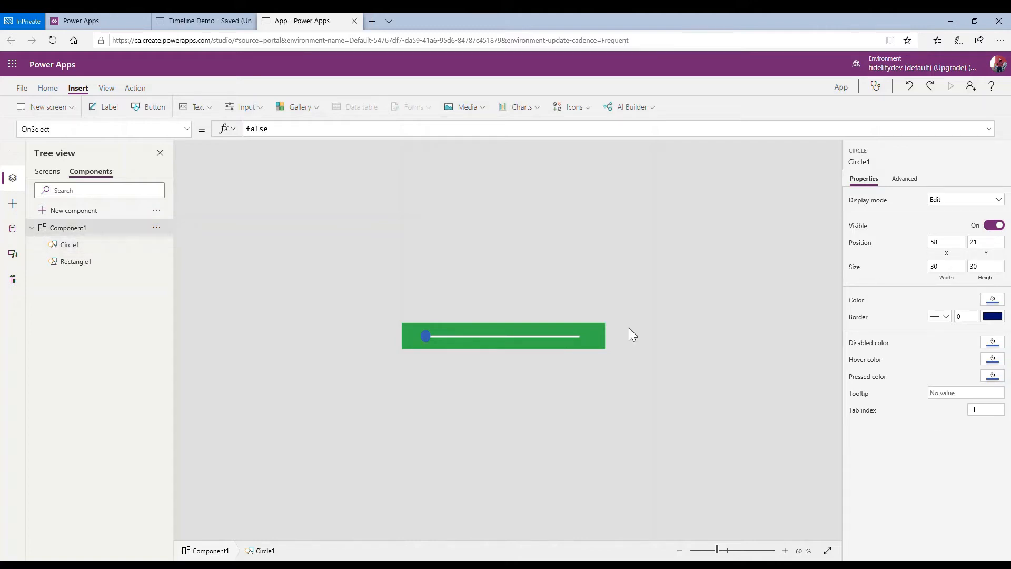
pyautogui.click(425, 336)
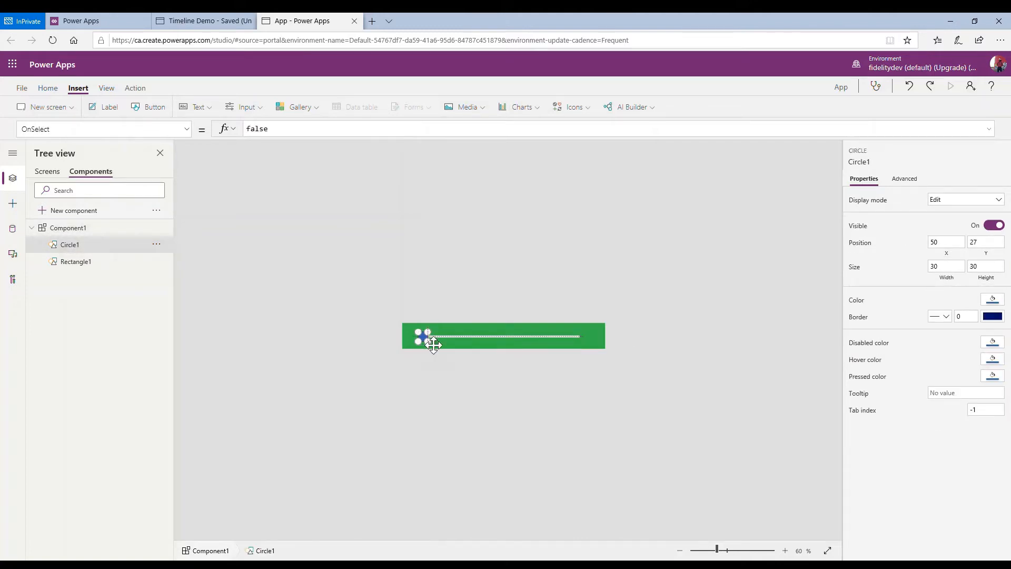
# Duplicate the circle and place the copy on the line's right end, at about X 543, Y 27
pyautogui.click(526, 337)
pyautogui.click(537, 360)
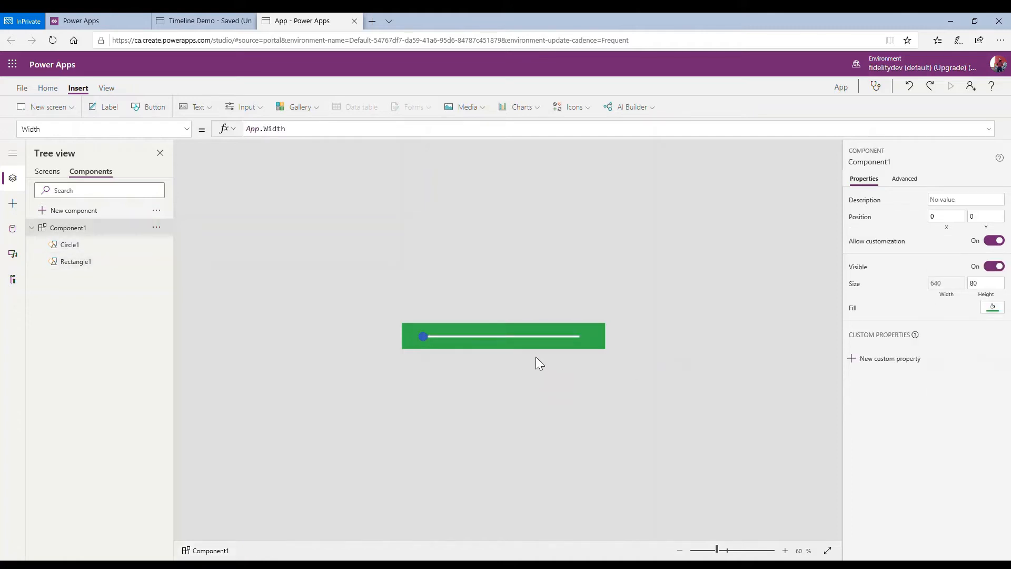
pyautogui.click(422, 336)
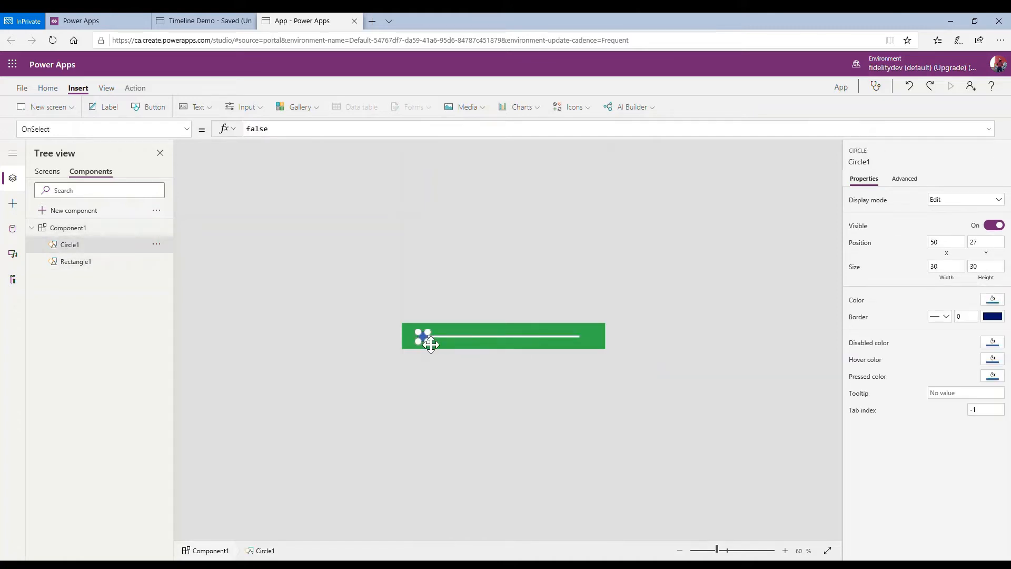
pyautogui.hotkey('ctrl', 'c')
pyautogui.hotkey('ctrl', 'v')
pyautogui.moveTo(440, 350); pyautogui.dragTo(589, 345)
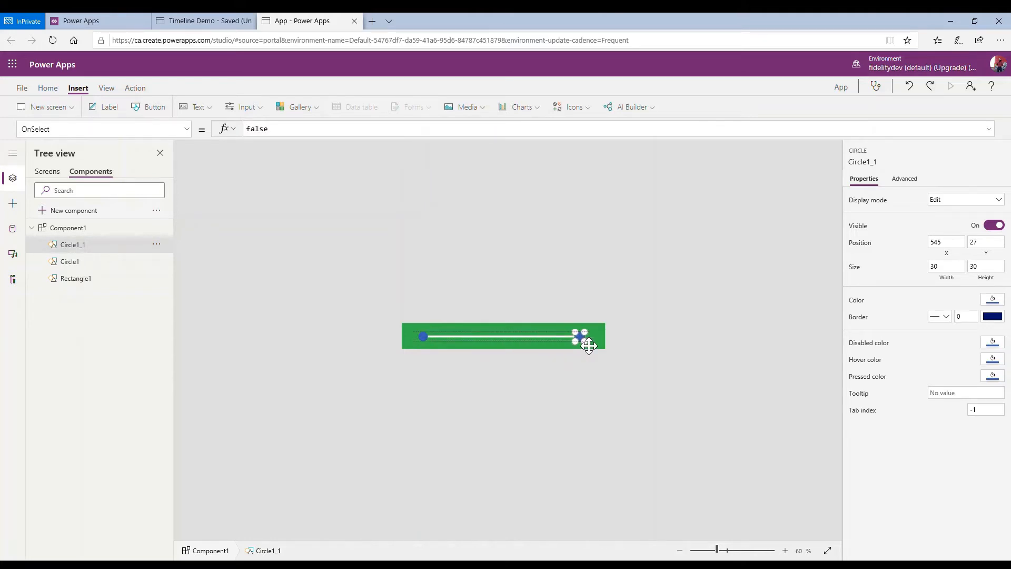
pyautogui.click(762, 345)
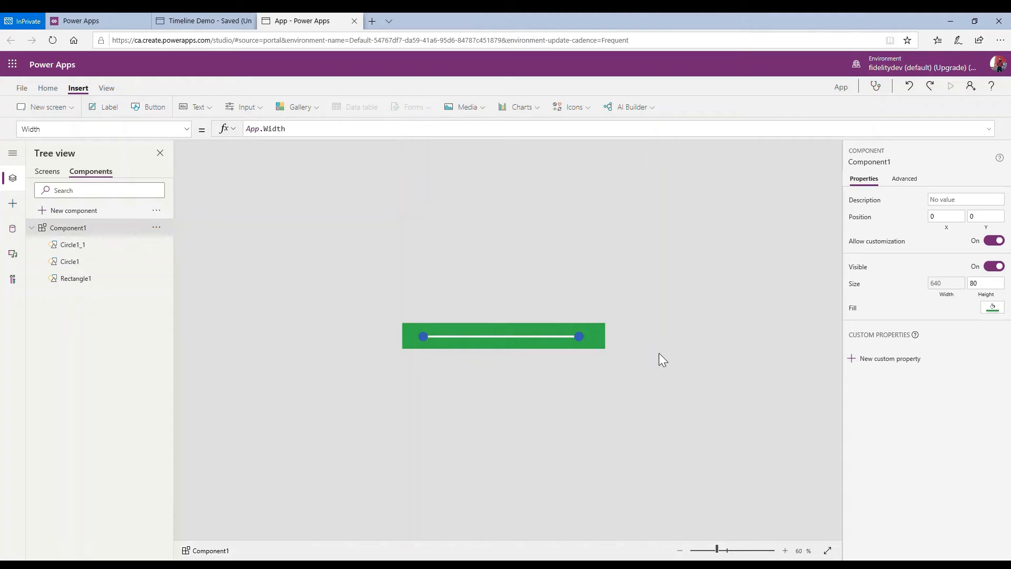
# Add three more copies of the circle and spread them along the line between the two end circles, at Y 27
pyautogui.click(428, 336)
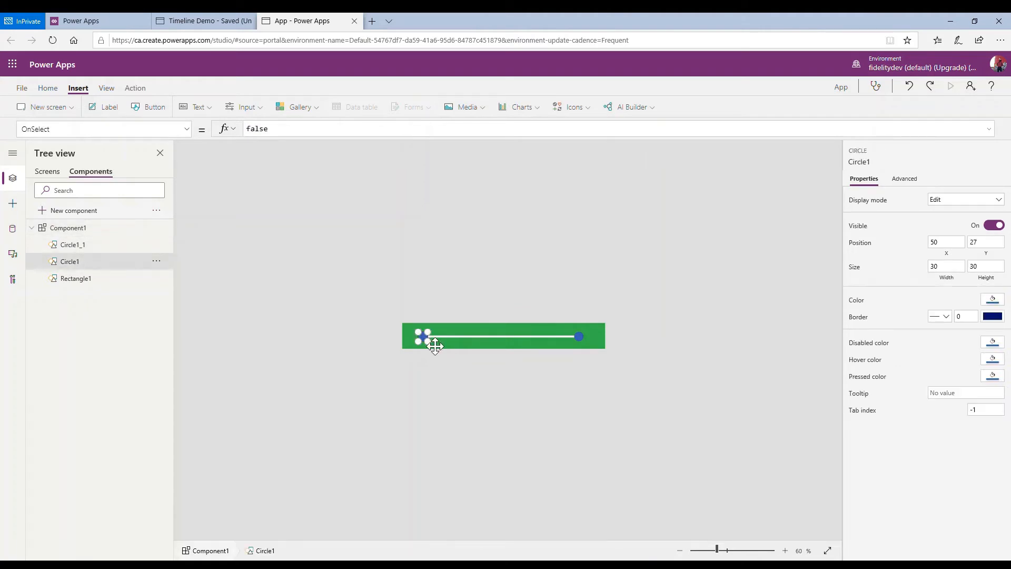
pyautogui.hotkey('ctrl', 'v')
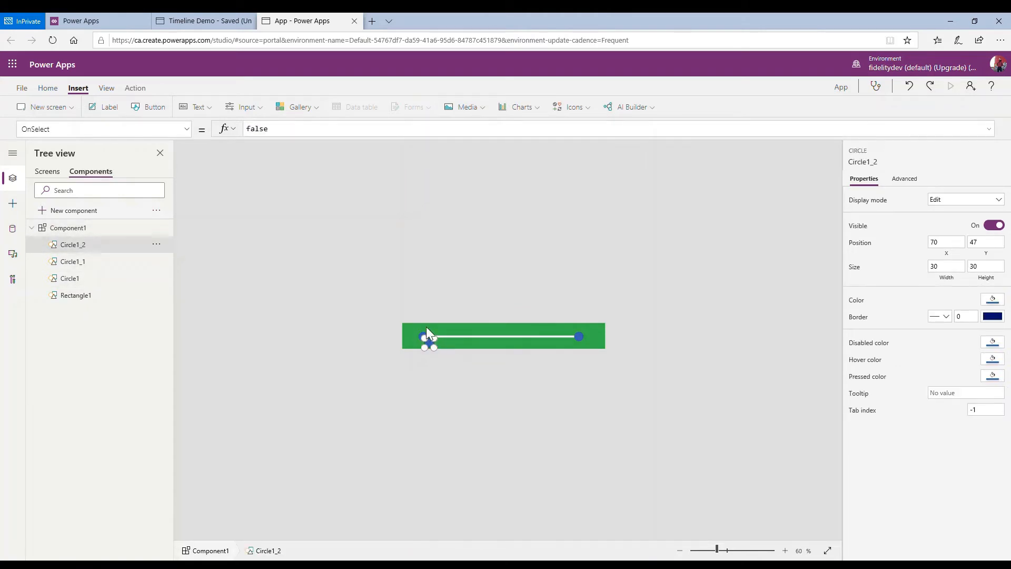
pyautogui.hotkey('ctrl', 'v')
pyautogui.hotkey('ctrl', 'v')
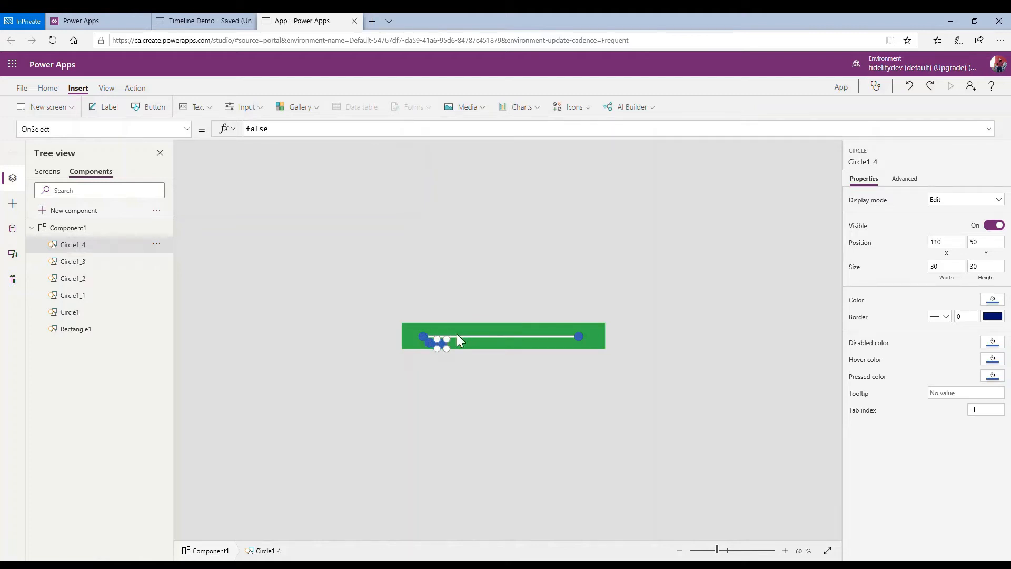
pyautogui.moveTo(495, 347); pyautogui.dragTo(550, 345)
pyautogui.moveTo(438, 343); pyautogui.dragTo(506, 343)
pyautogui.moveTo(430, 343); pyautogui.dragTo(460, 340)
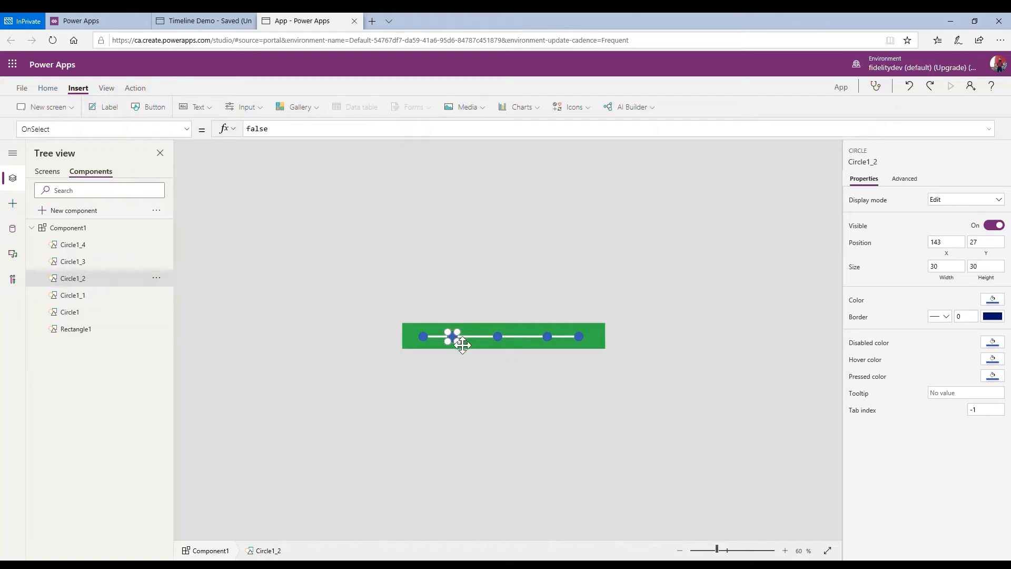
pyautogui.click(523, 387)
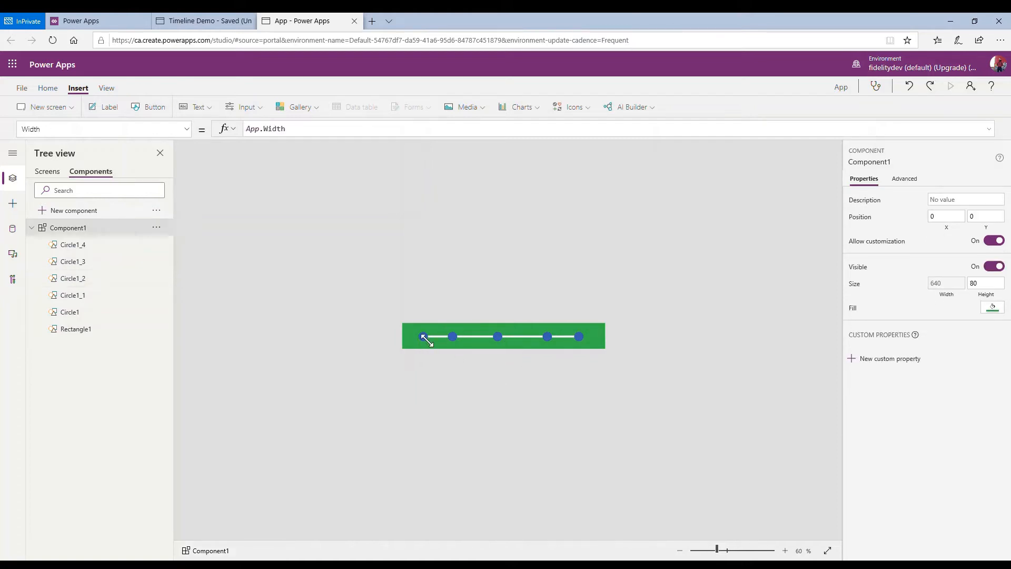
# Even out the spacing of the middle circles by moving them to about X 177, X 305 and X 424
pyautogui.click(425, 338)
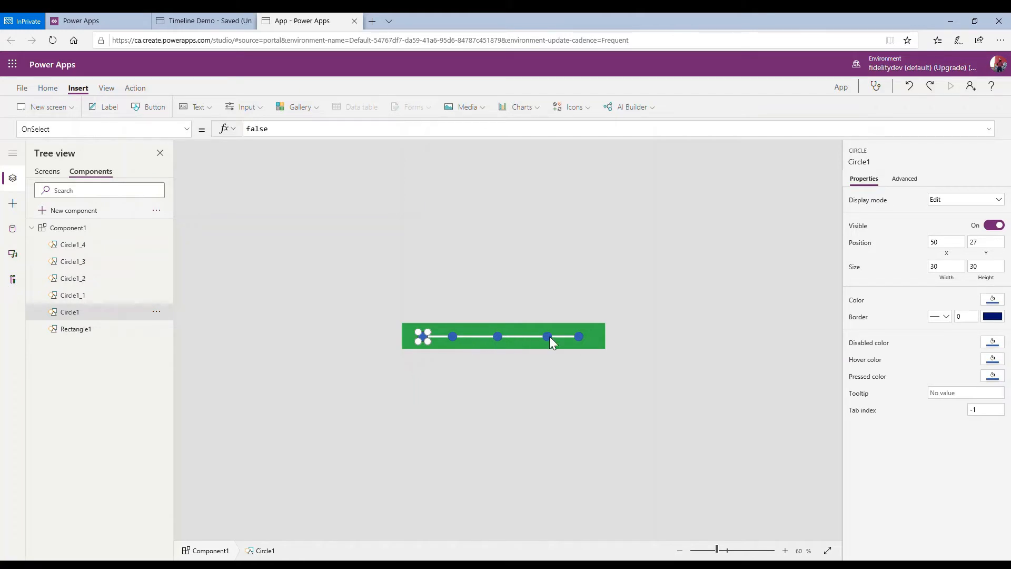
pyautogui.click(454, 336)
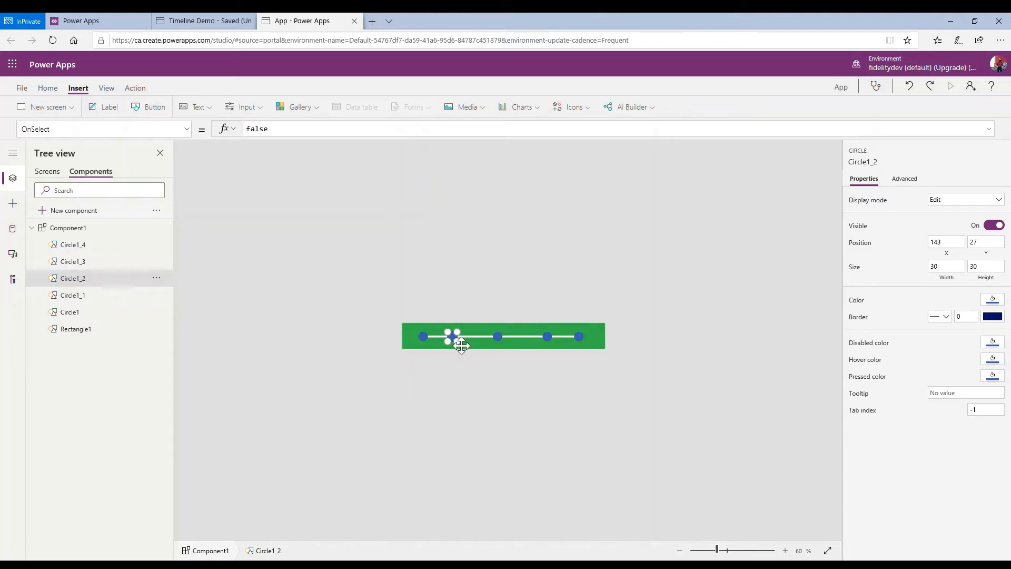
pyautogui.moveTo(462, 346); pyautogui.dragTo(467, 346)
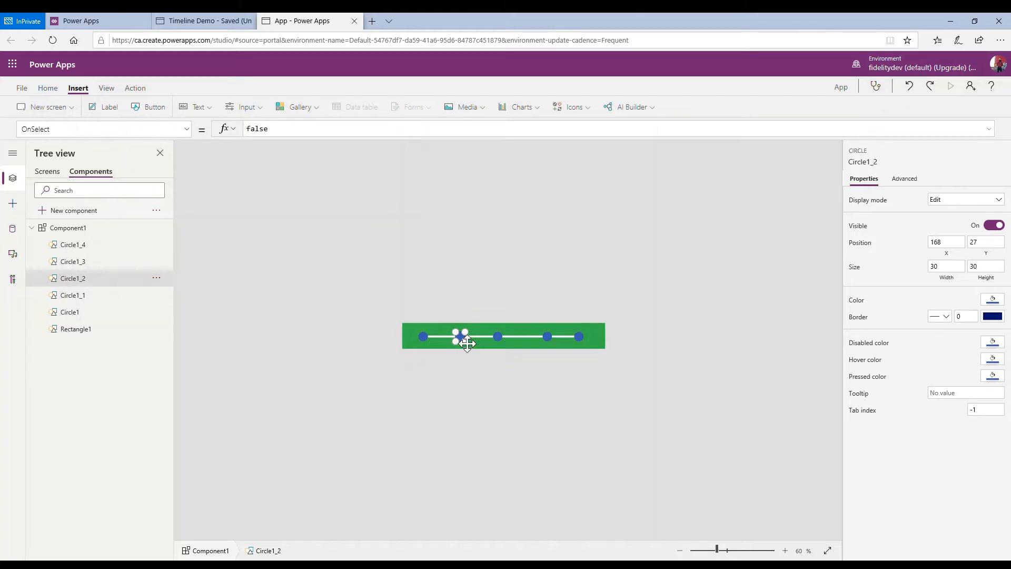
pyautogui.click(498, 337)
pyautogui.moveTo(502, 341); pyautogui.dragTo(469, 341)
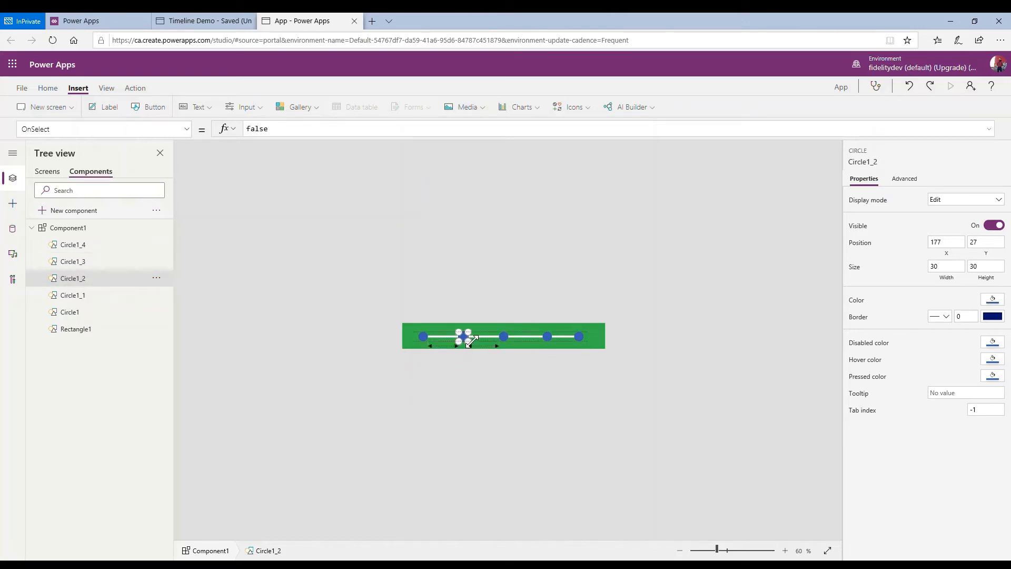
pyautogui.click(544, 334)
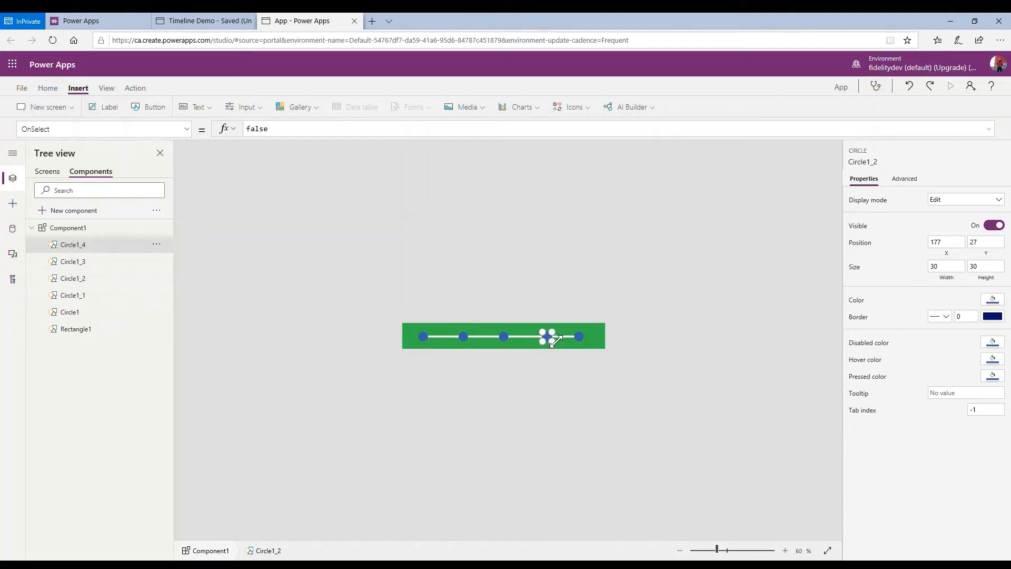
pyautogui.moveTo(551, 340); pyautogui.dragTo(548, 345)
pyautogui.click(541, 396)
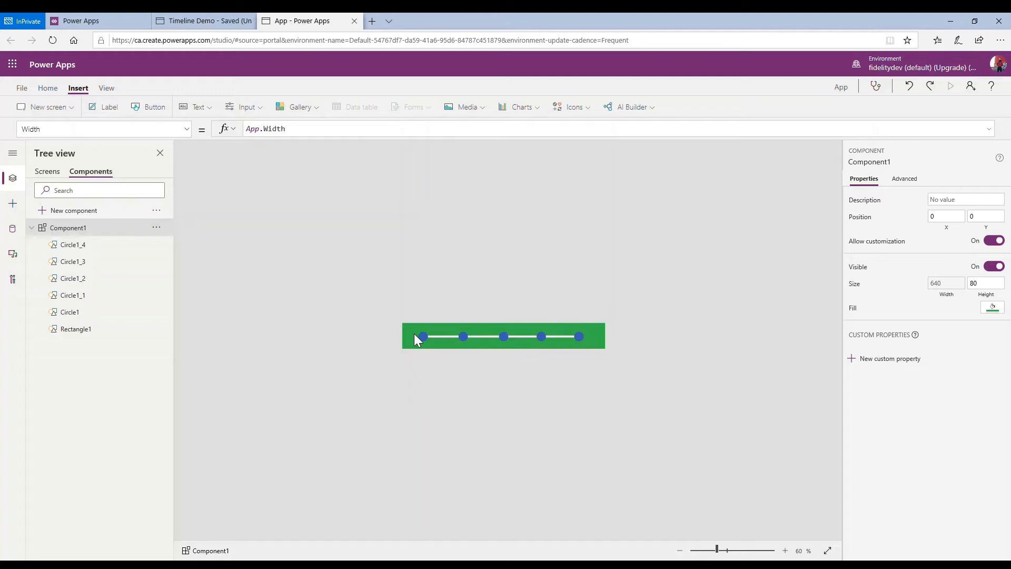
# Change the fill color of all five circles on the line to the standard purple
pyautogui.click(427, 340)
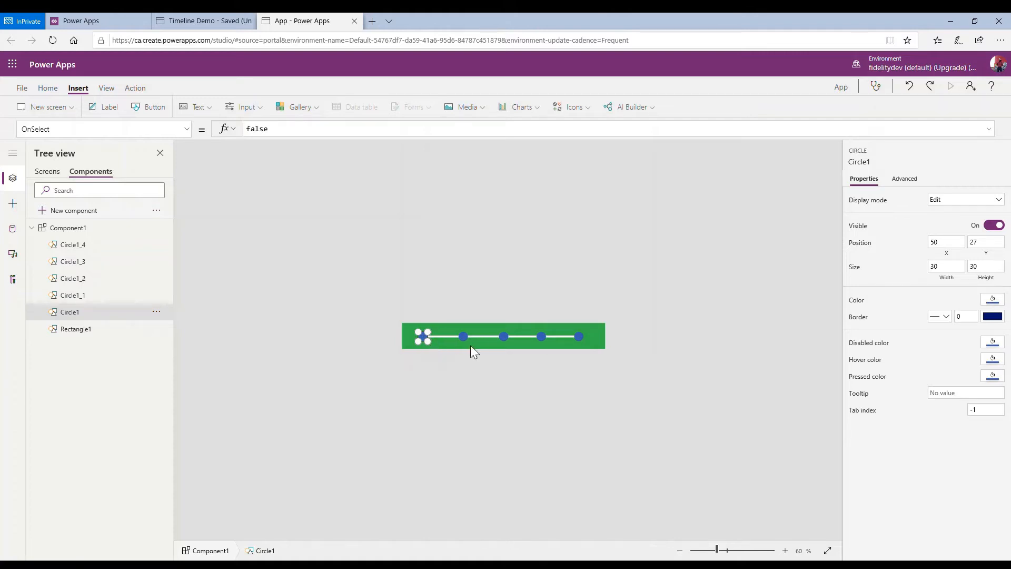
pyautogui.click(1000, 307)
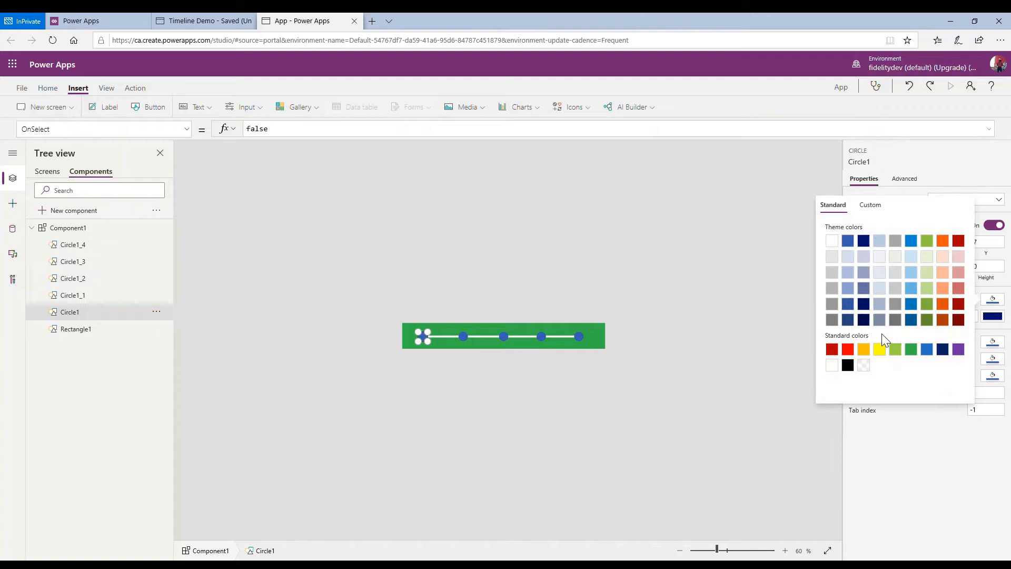
pyautogui.click(463, 336)
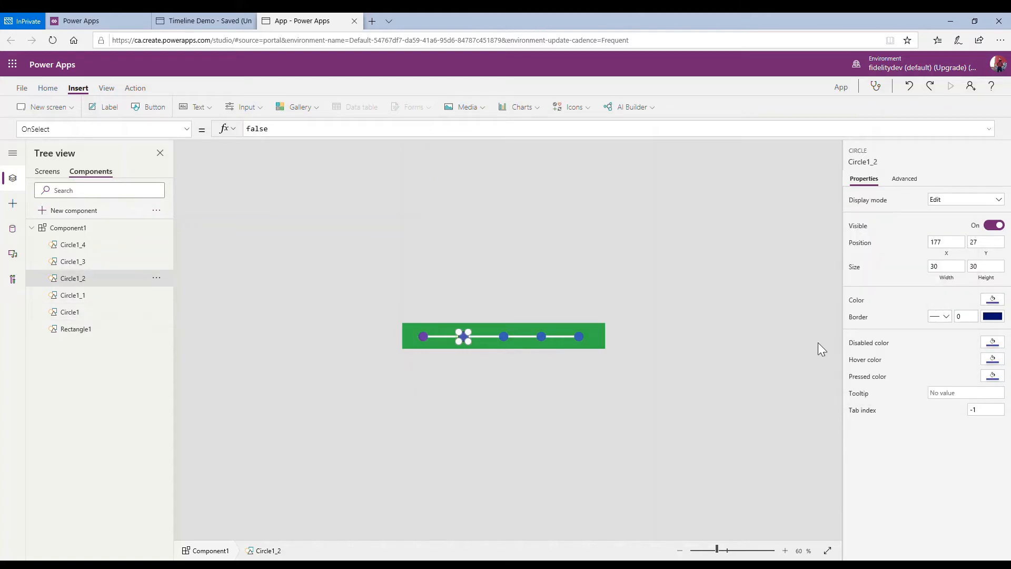
pyautogui.click(997, 308)
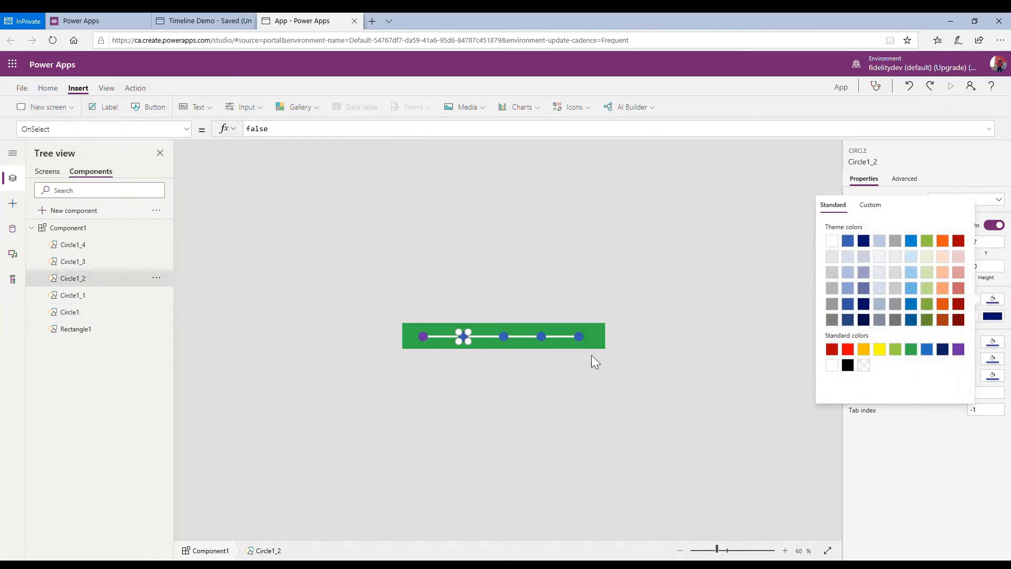
pyautogui.click(504, 337)
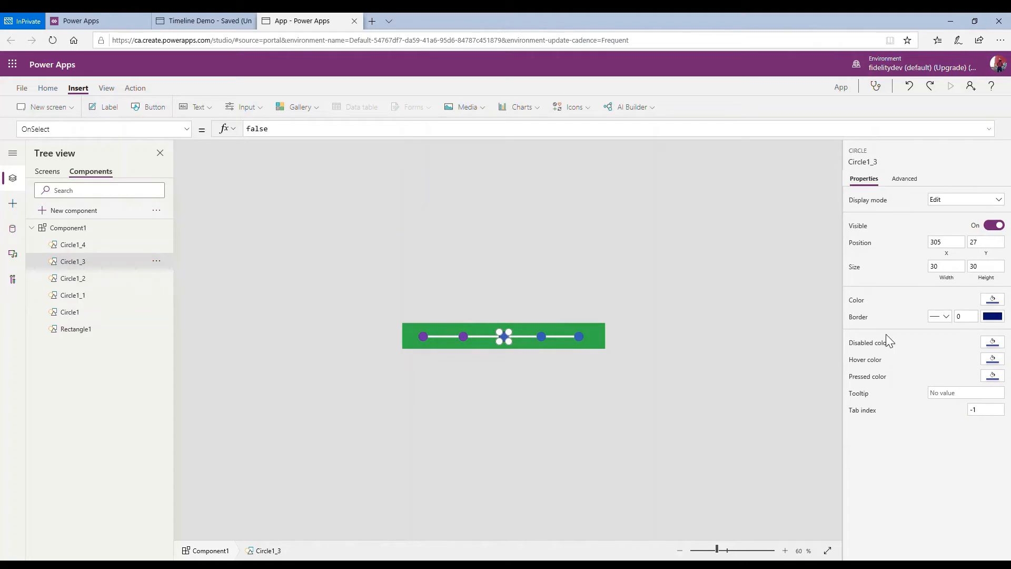
pyautogui.click(997, 308)
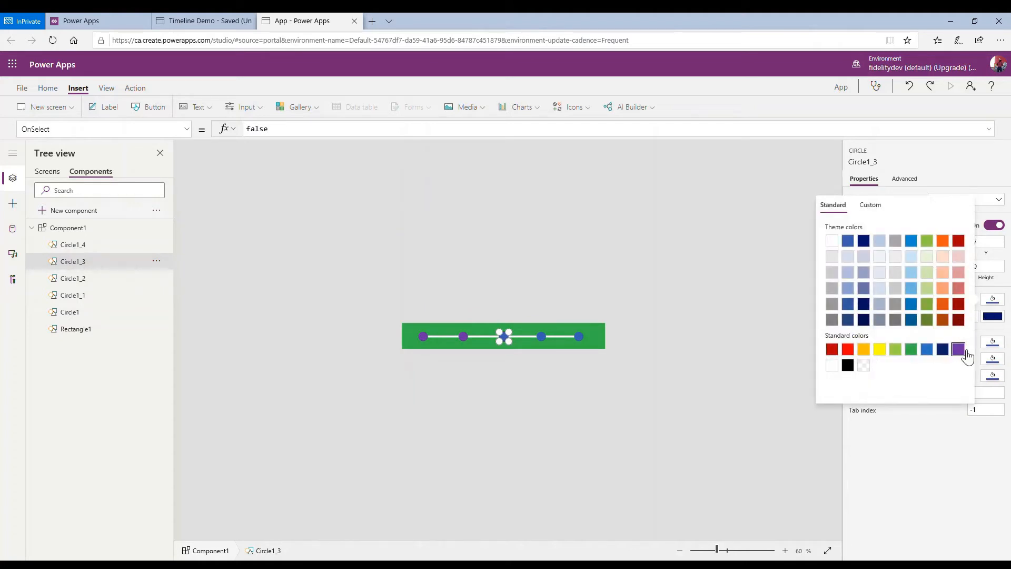
pyautogui.click(541, 336)
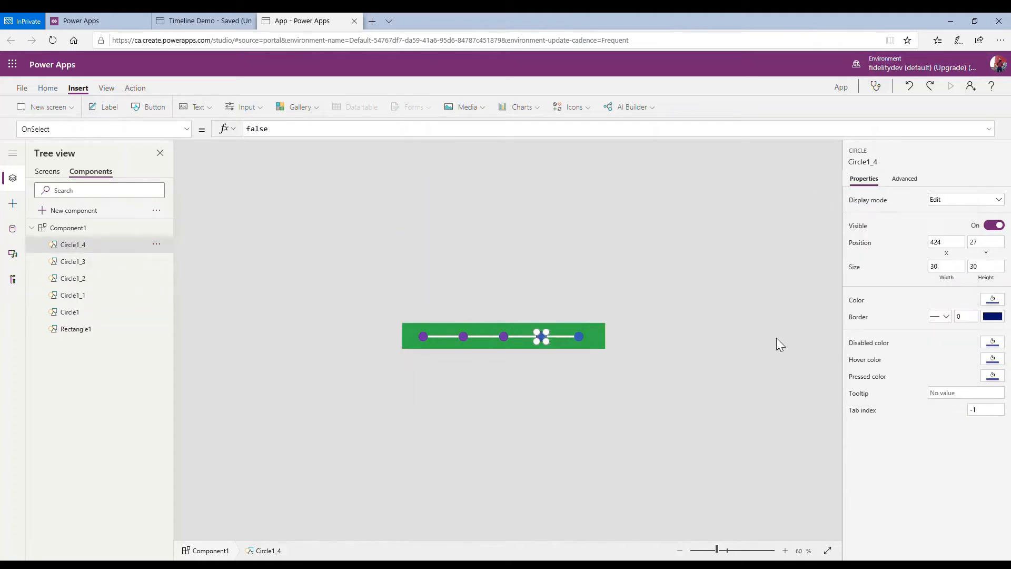
pyautogui.click(993, 311)
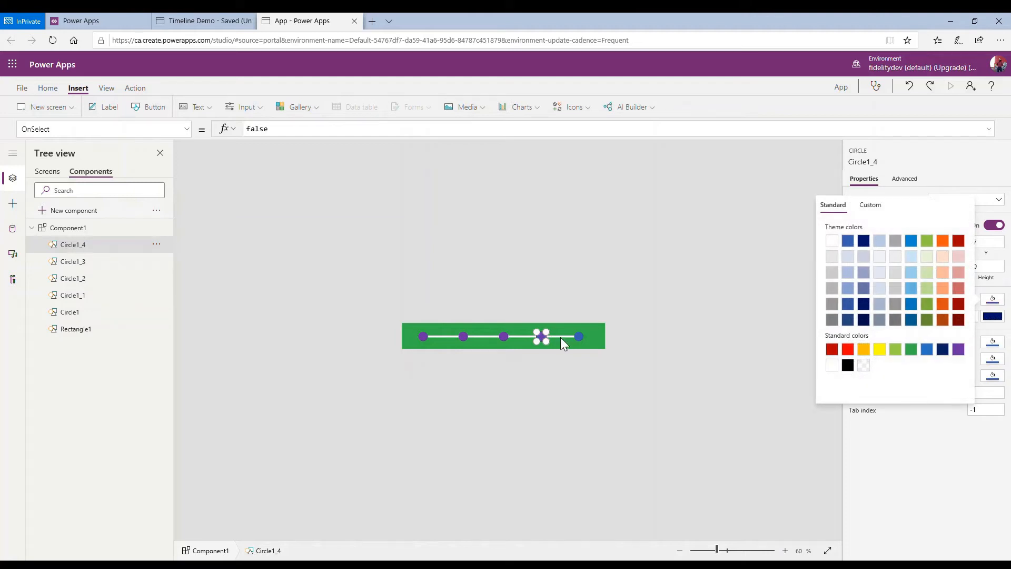
pyautogui.click(582, 346)
pyautogui.click(602, 336)
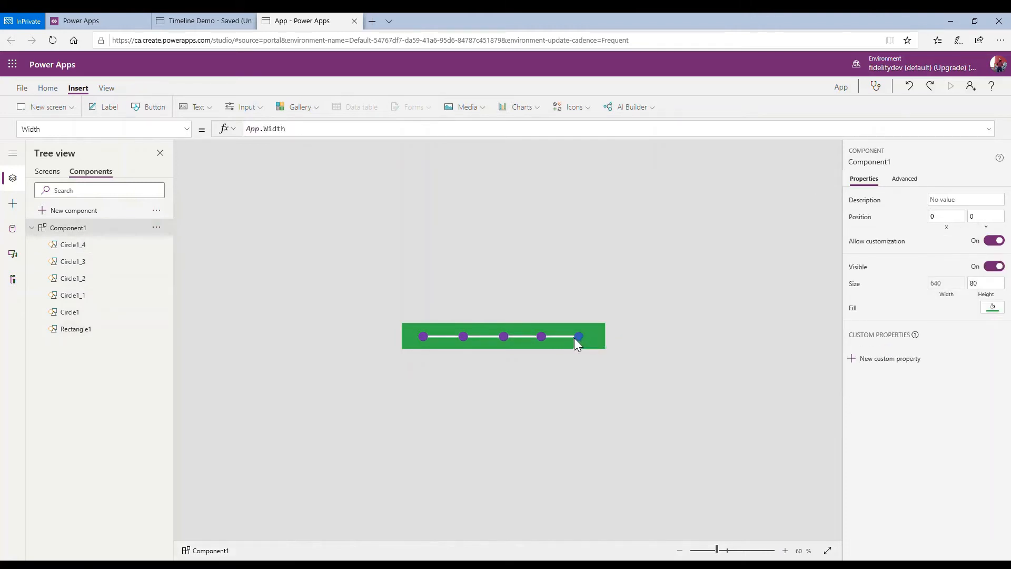
pyautogui.click(579, 337)
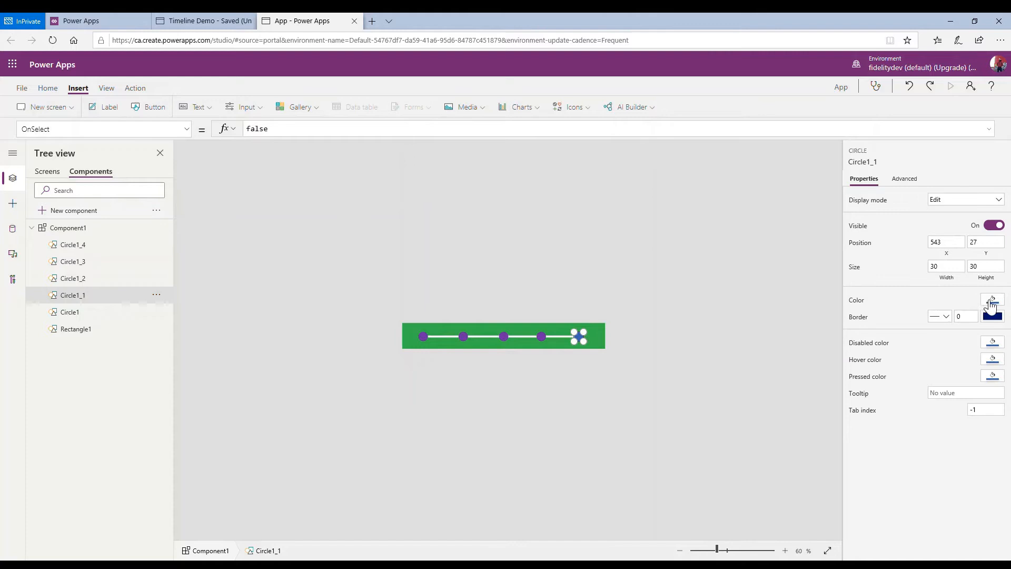
pyautogui.click(991, 343)
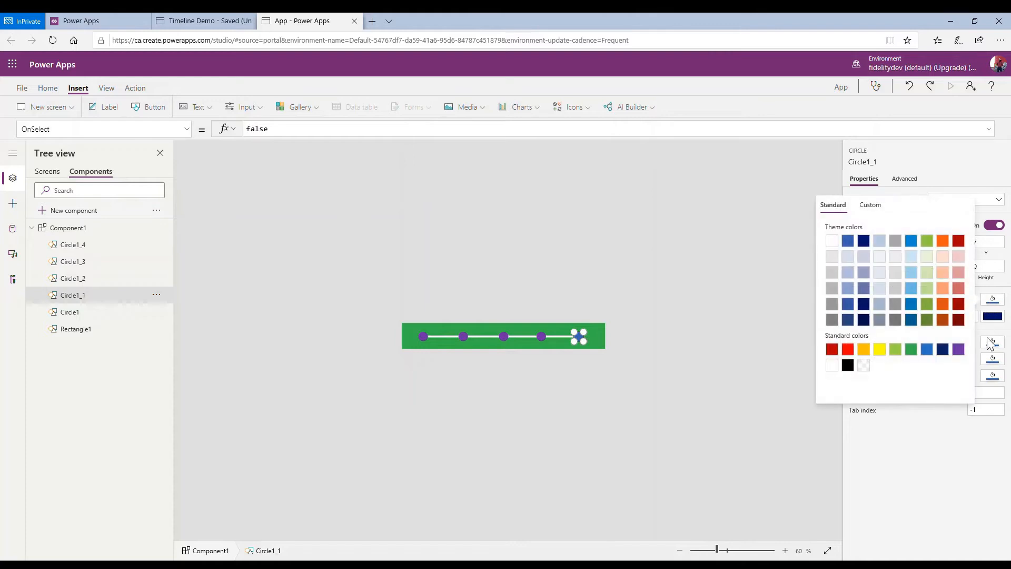
# Give the first circle on the line a white border with a thickness of 1
pyautogui.click(421, 337)
pyautogui.click(975, 318)
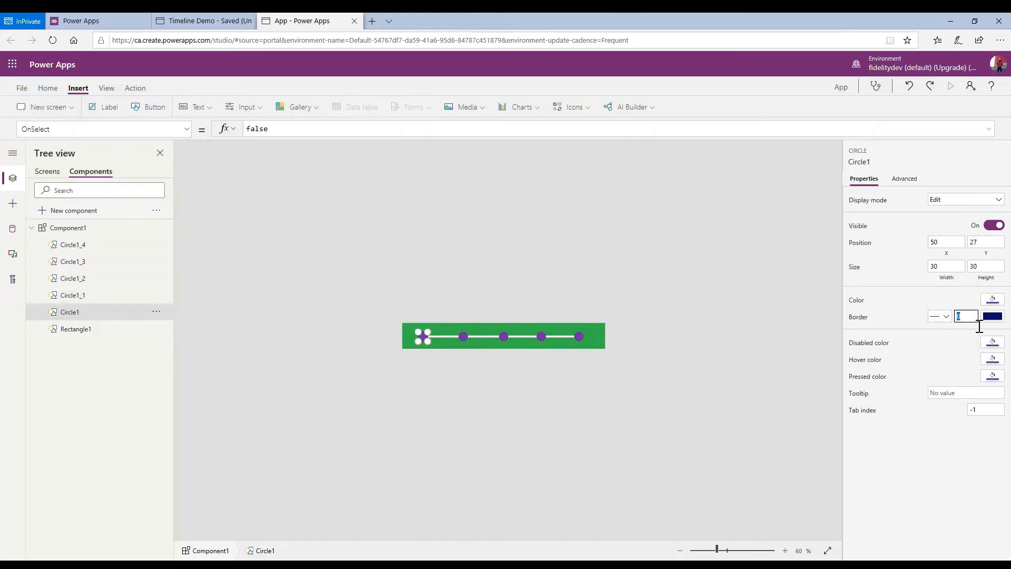
pyautogui.write('1')
pyautogui.click(993, 318)
pyautogui.click(833, 273)
pyautogui.click(431, 361)
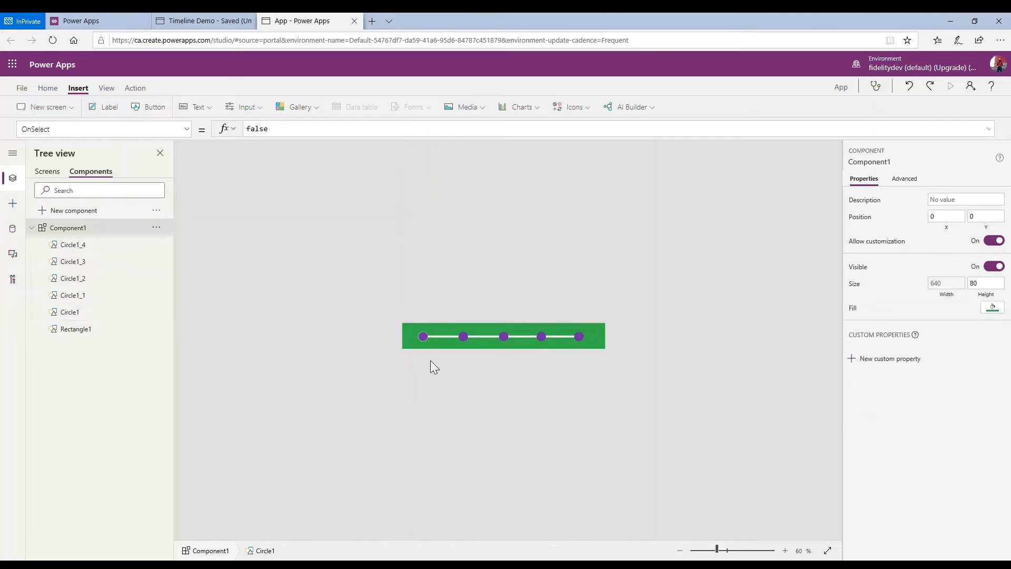
# Increase the first circle's border thickness to 2
pyautogui.click(423, 337)
pyautogui.click(967, 316)
pyautogui.write('2')
pyautogui.click(723, 305)
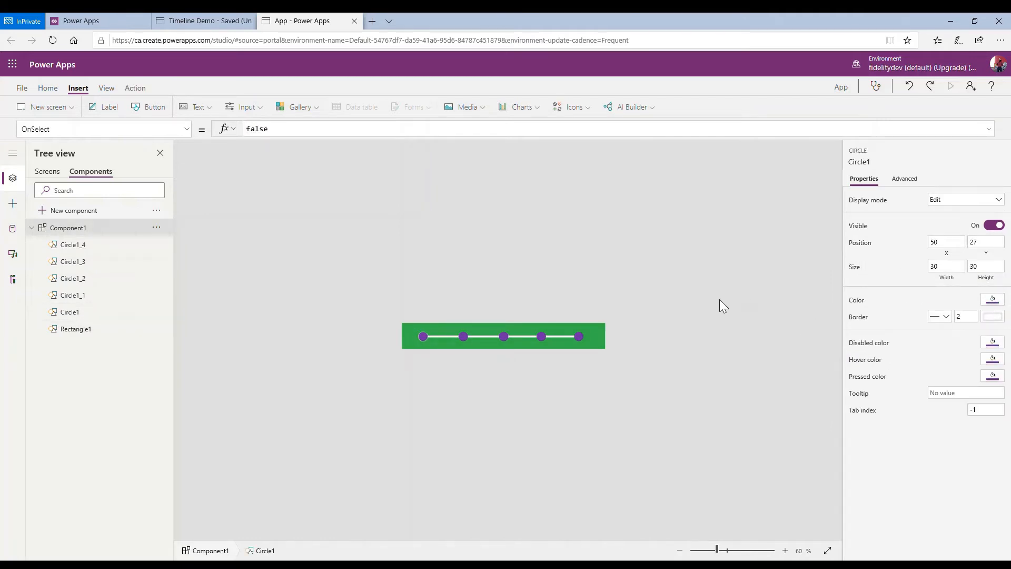
# Give the second circle on the line a white border with a thickness of 2
pyautogui.click(463, 337)
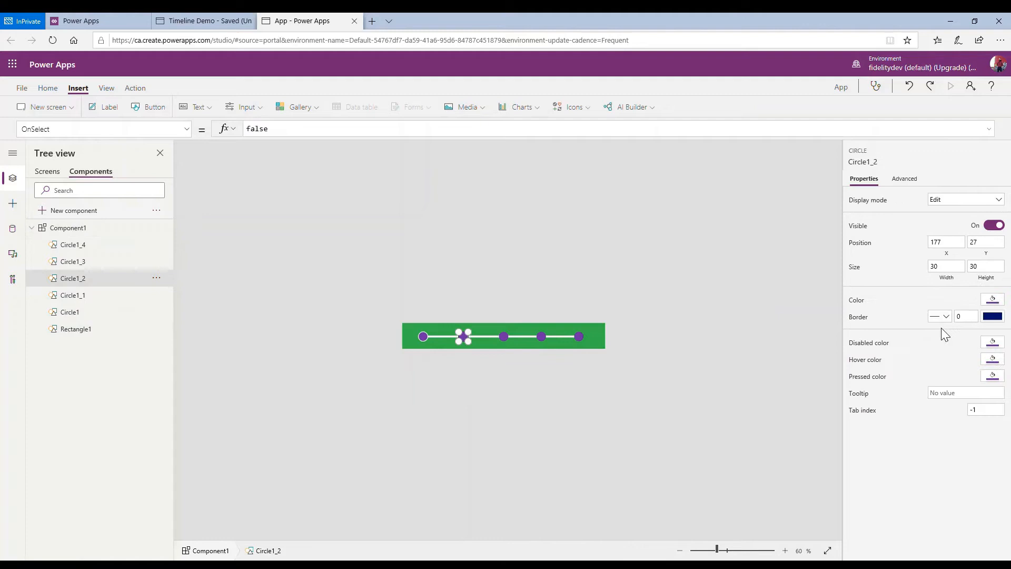
pyautogui.click(971, 325)
pyautogui.write('2')
pyautogui.click(993, 316)
pyautogui.click(832, 258)
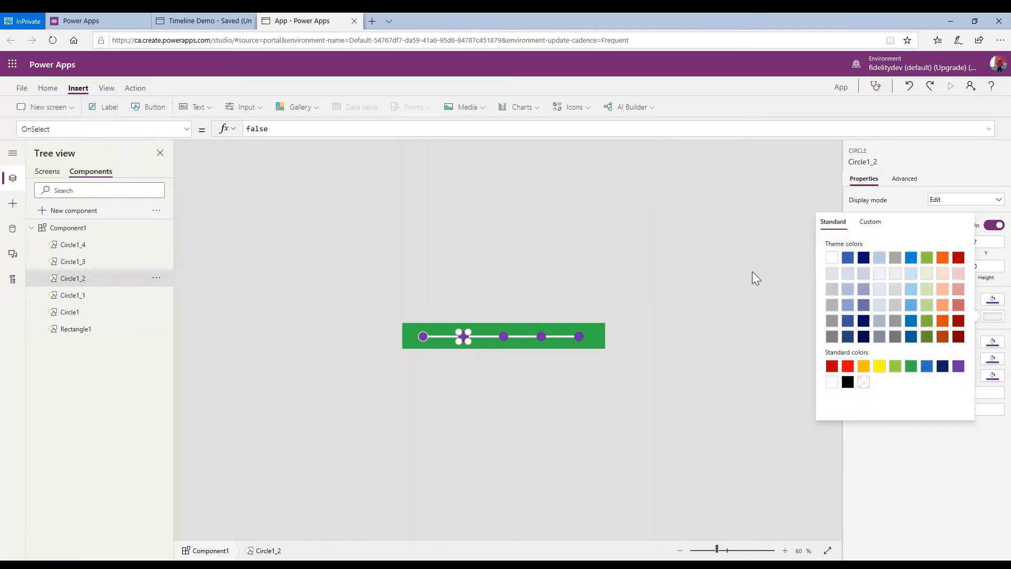
pyautogui.click(533, 349)
# Set the border color of the third circle, in the middle of the line, to white
pyautogui.click(504, 337)
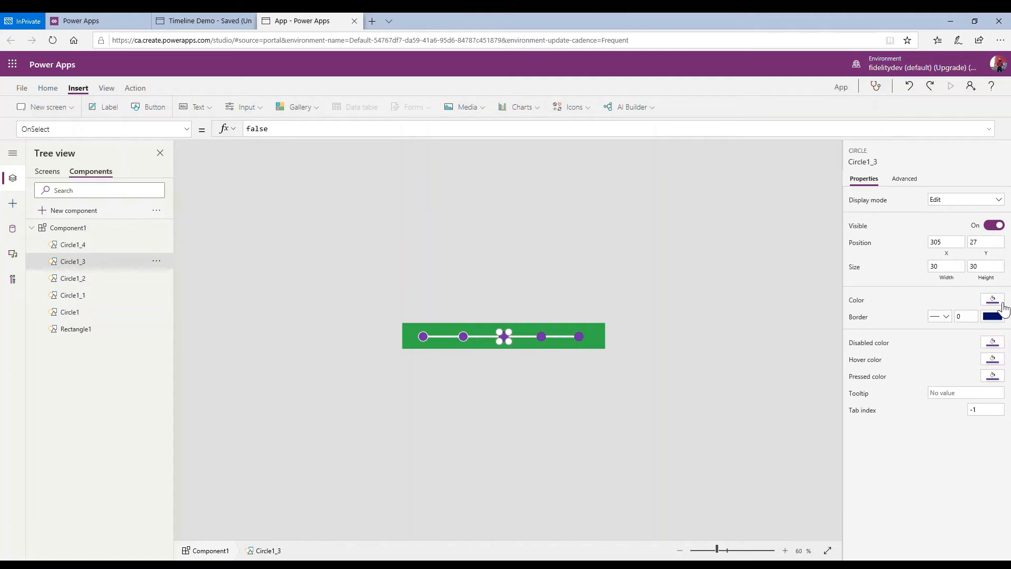
pyautogui.click(1003, 305)
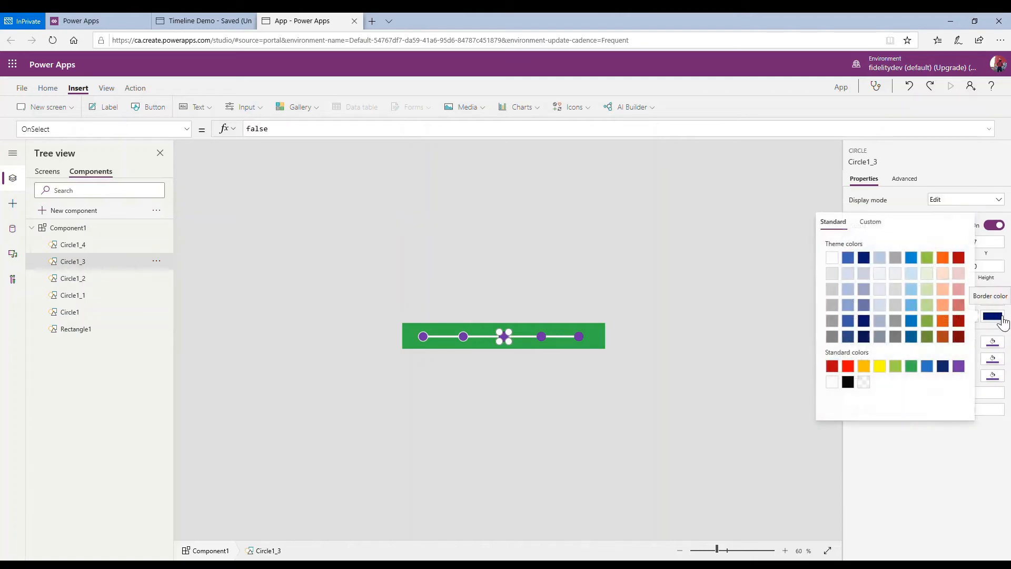
pyautogui.click(833, 382)
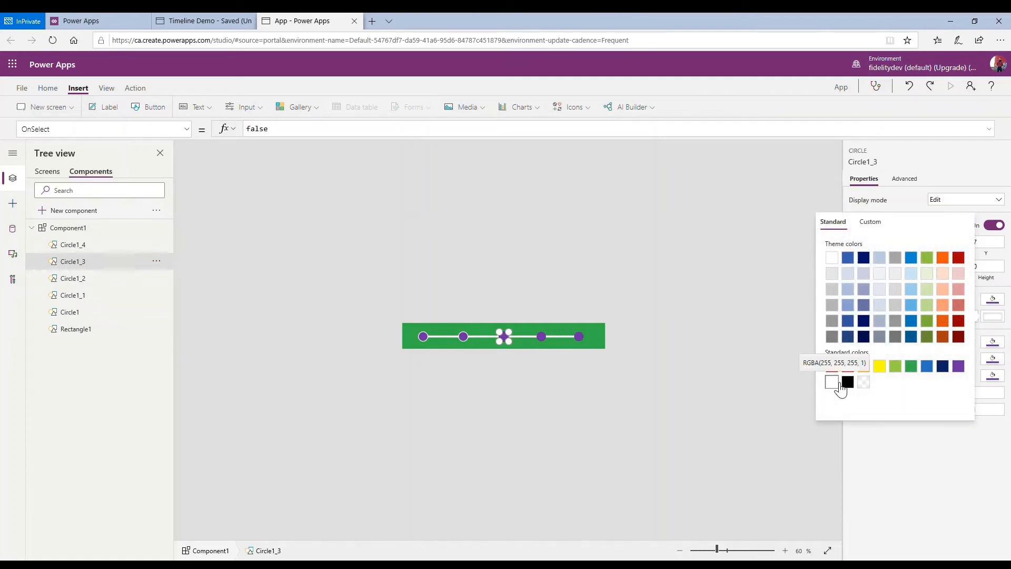
pyautogui.click(779, 335)
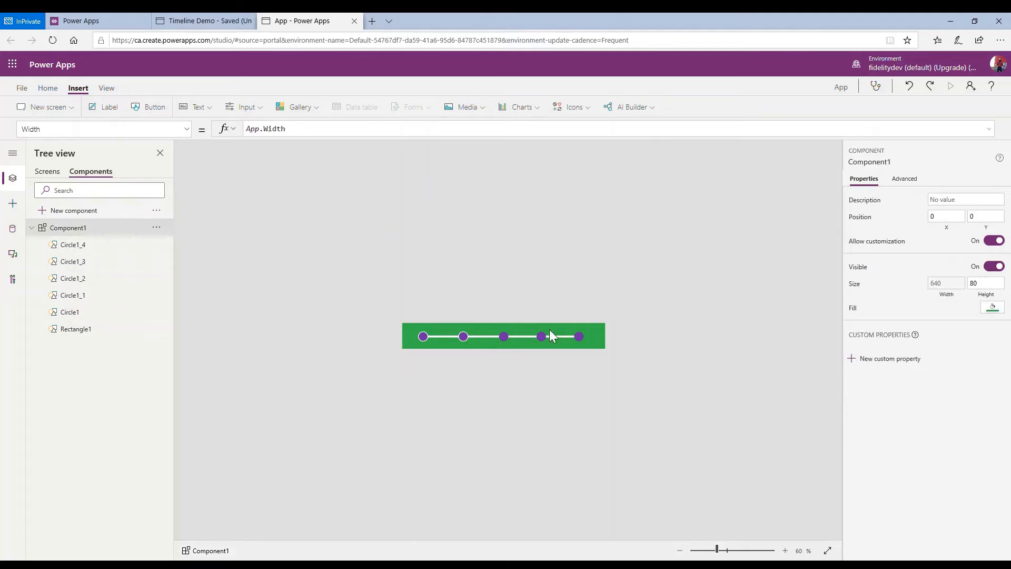
# Set the border thickness of the third circle, in the middle of the line, to 2
pyautogui.click(507, 335)
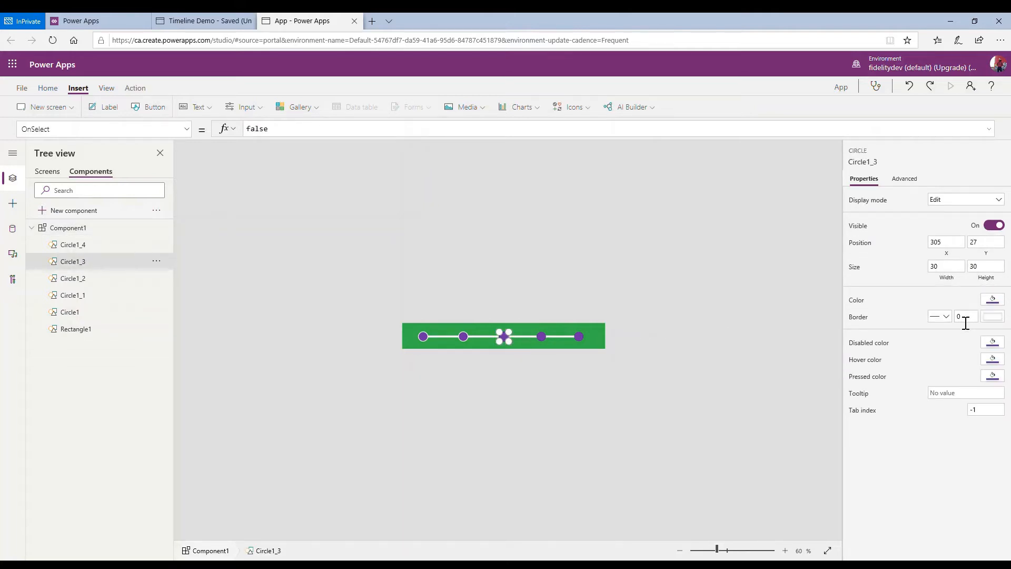
pyautogui.click(975, 317)
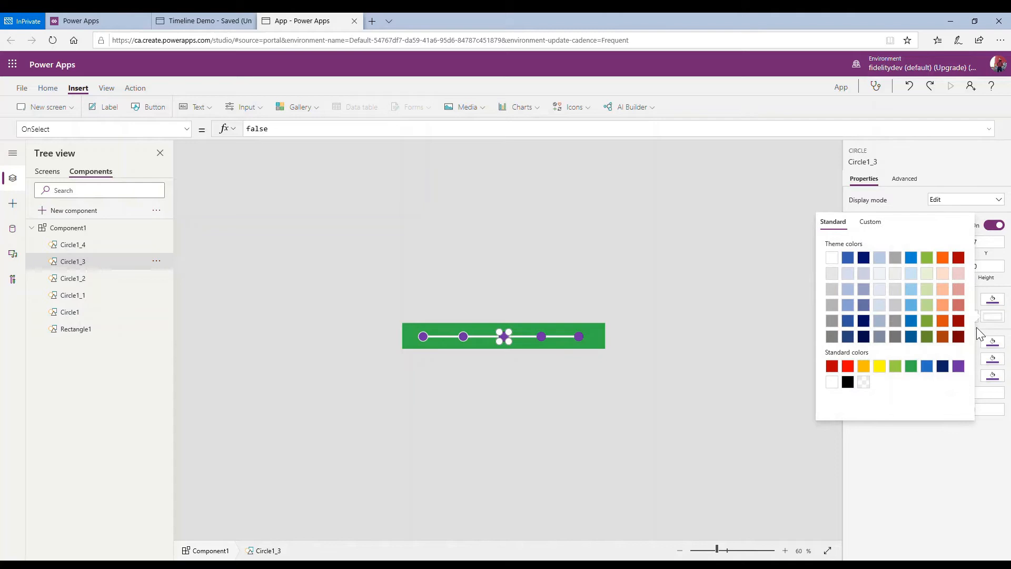
pyautogui.click(968, 374)
pyautogui.click(974, 321)
pyautogui.write('2')
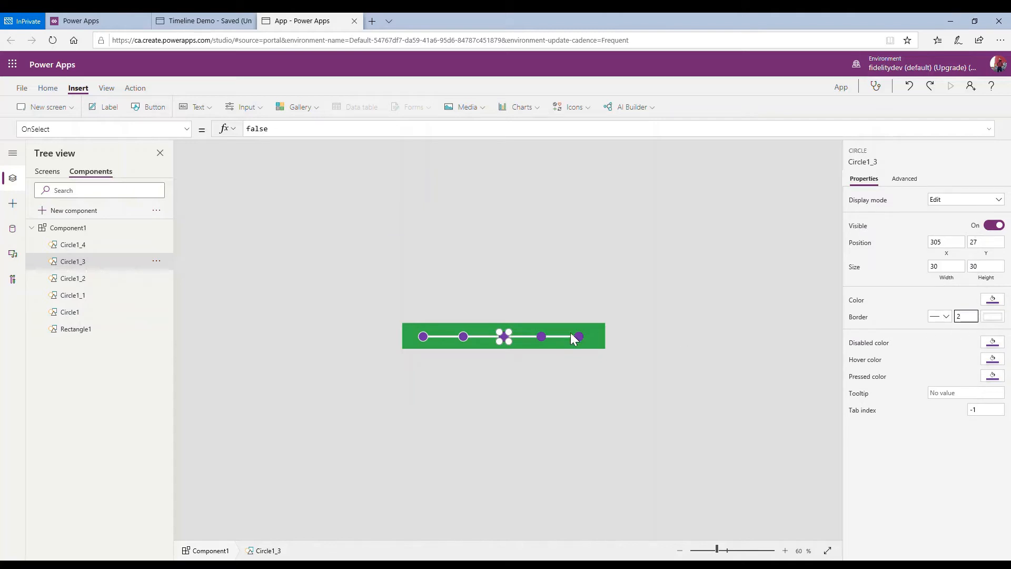
# Give the fourth circle on the line a white border with a thickness of 2
pyautogui.click(543, 336)
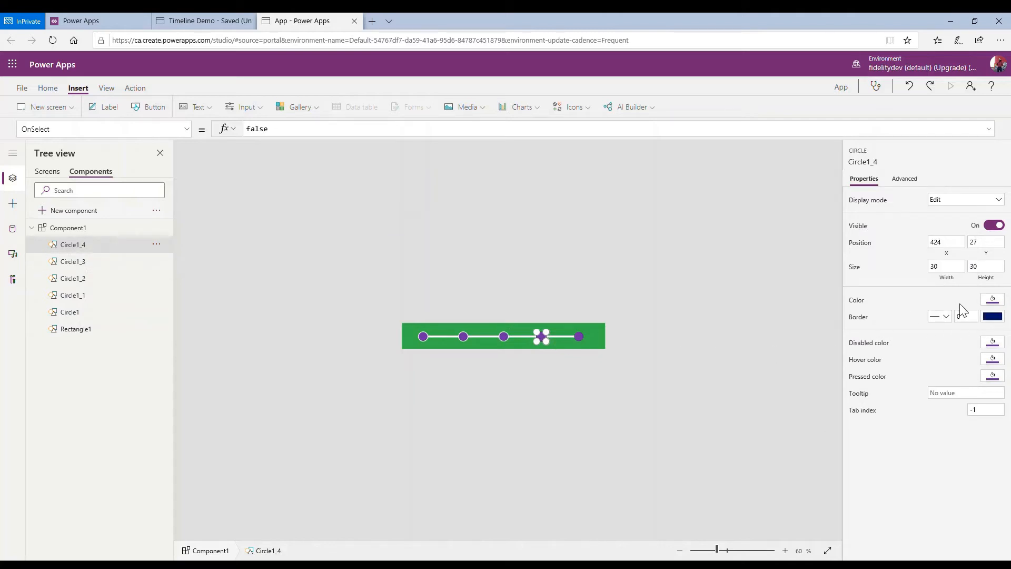
pyautogui.click(974, 317)
pyautogui.write('2')
pyautogui.click(992, 317)
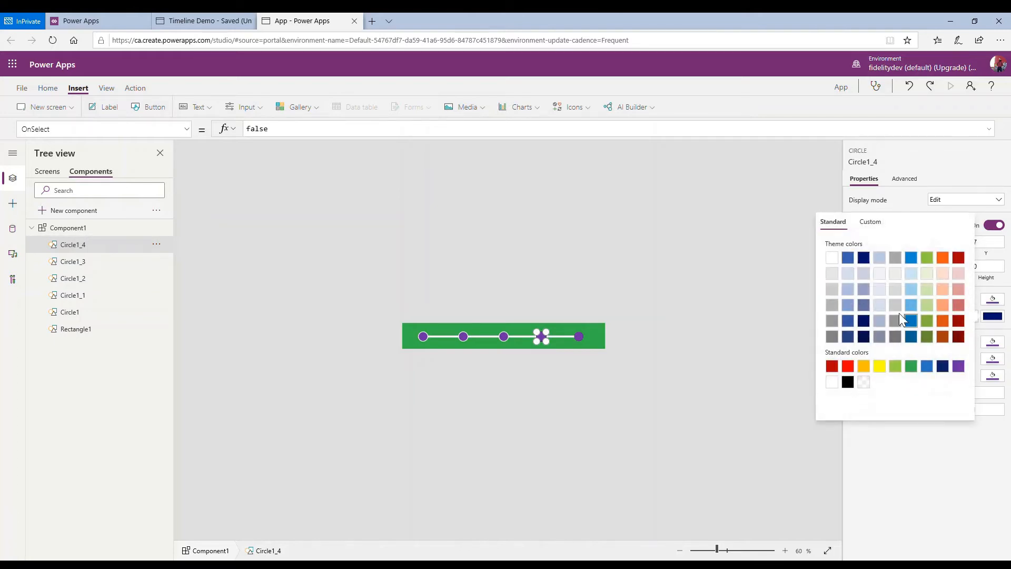
pyautogui.click(832, 382)
# Give the fifth circle, at the end of the line, a white border with a thickness of 2
pyautogui.click(580, 339)
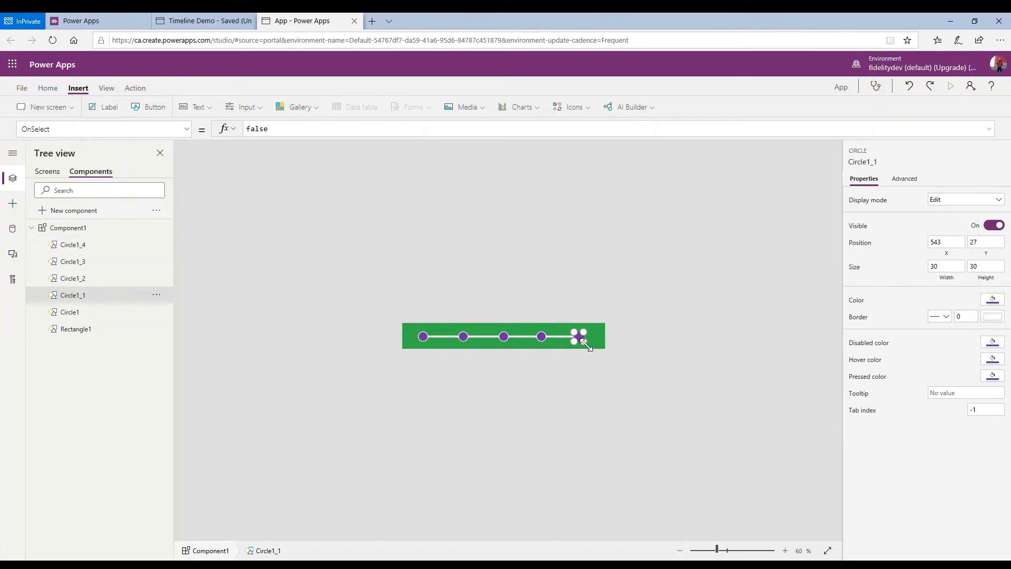
pyautogui.click(991, 317)
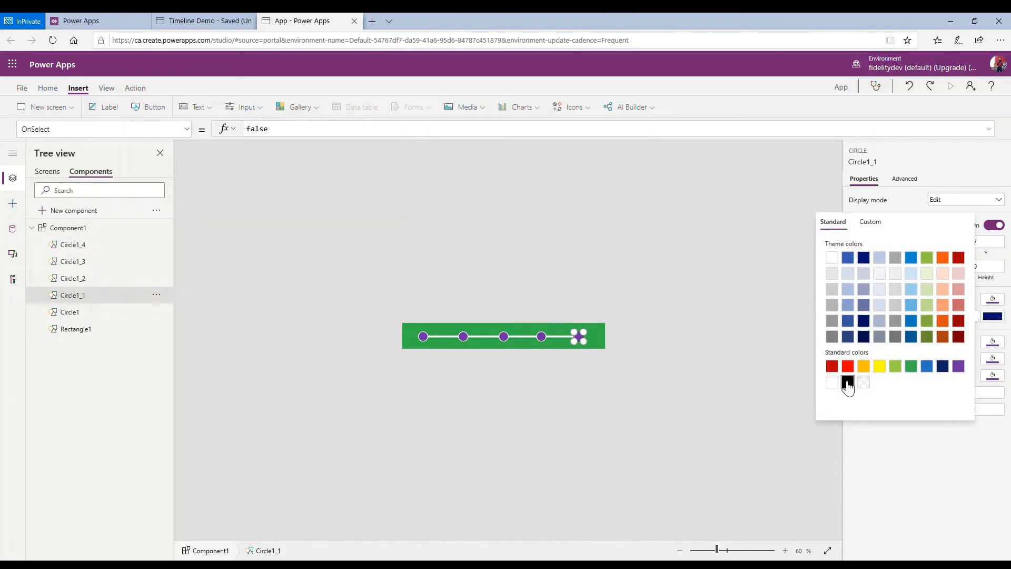
pyautogui.click(832, 382)
pyautogui.click(796, 365)
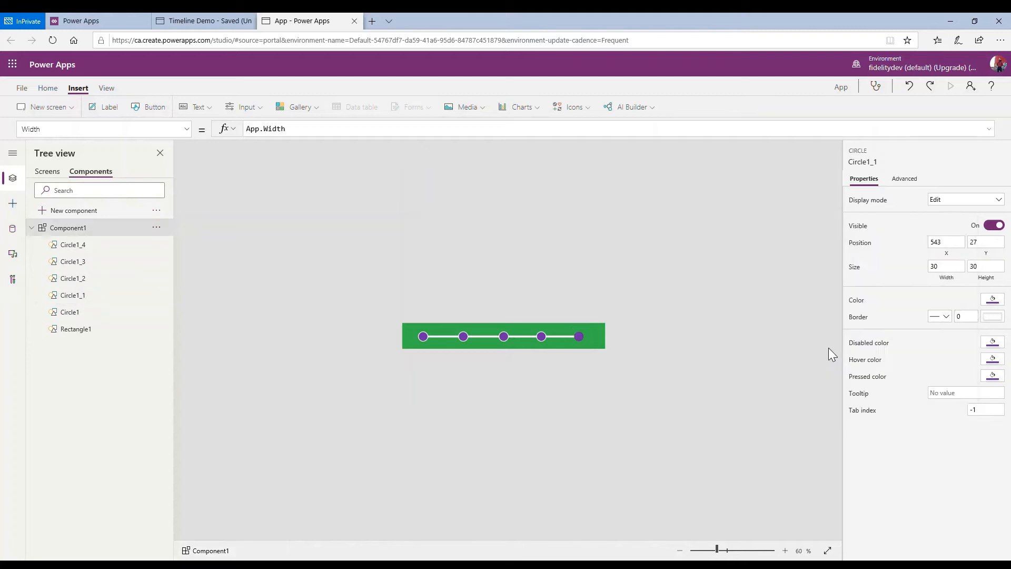
pyautogui.click(583, 336)
pyautogui.click(967, 316)
pyautogui.write('2')
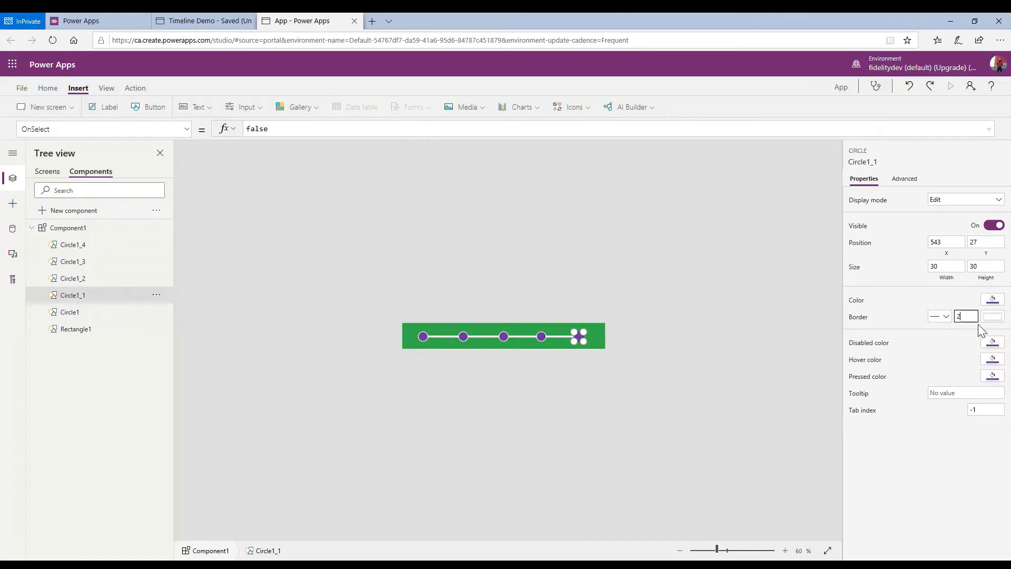
pyautogui.click(785, 331)
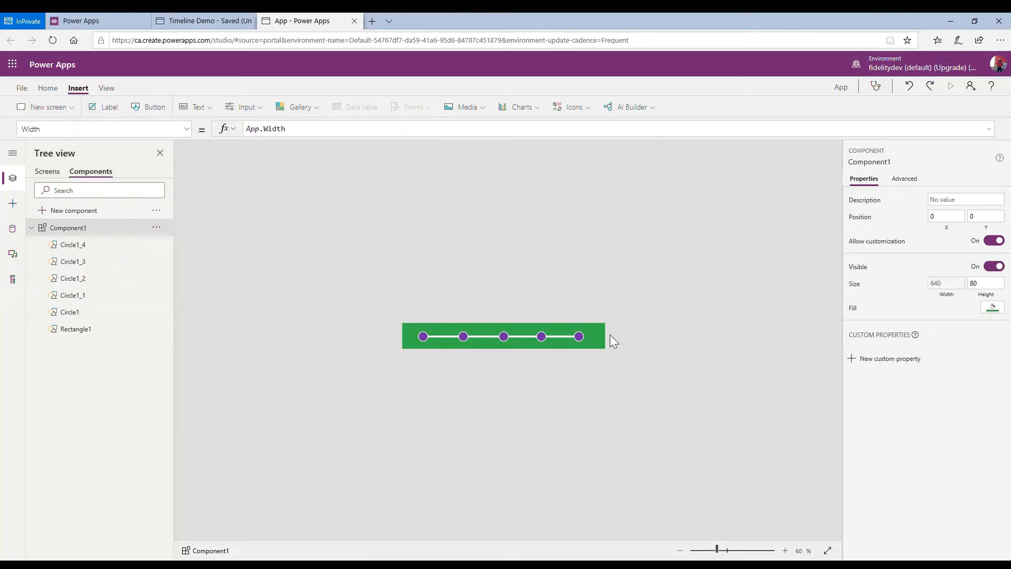
# Rename the component Component1 as Timeline
pyautogui.click(157, 228)
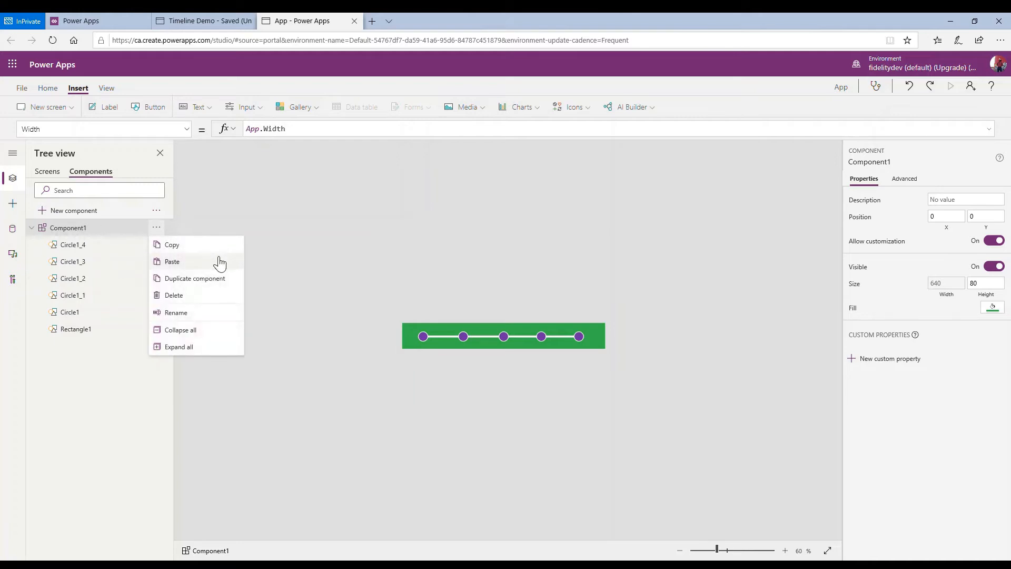
pyautogui.click(204, 314)
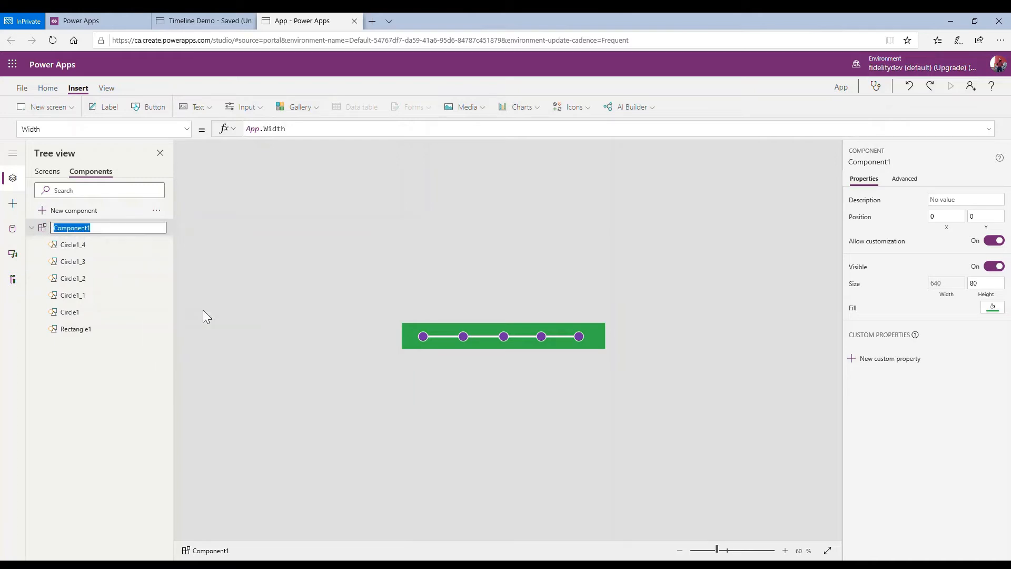
pyautogui.write('Timeline')
pyautogui.click(295, 273)
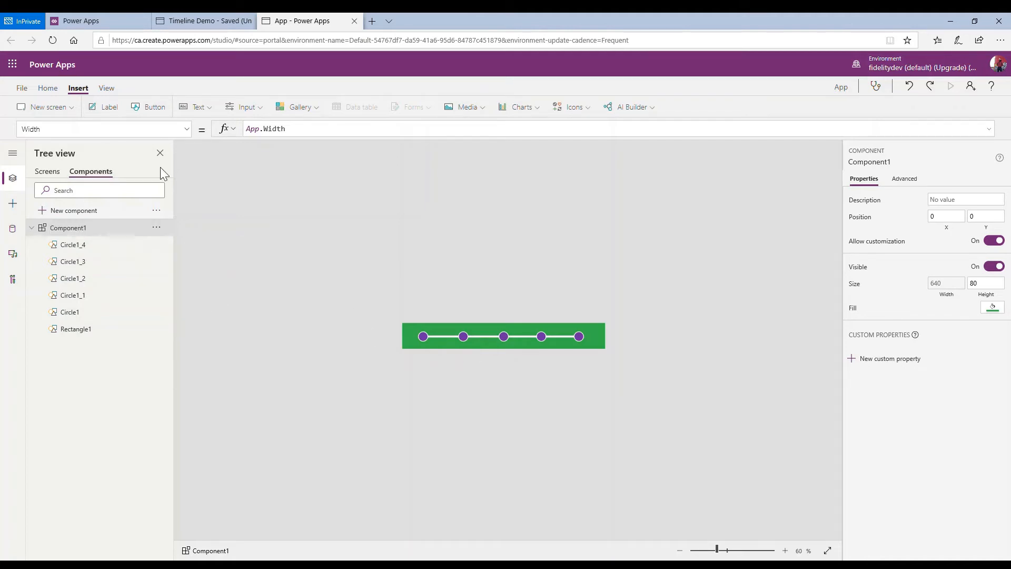
# Insert the custom Timeline component on Screen1
pyautogui.click(48, 172)
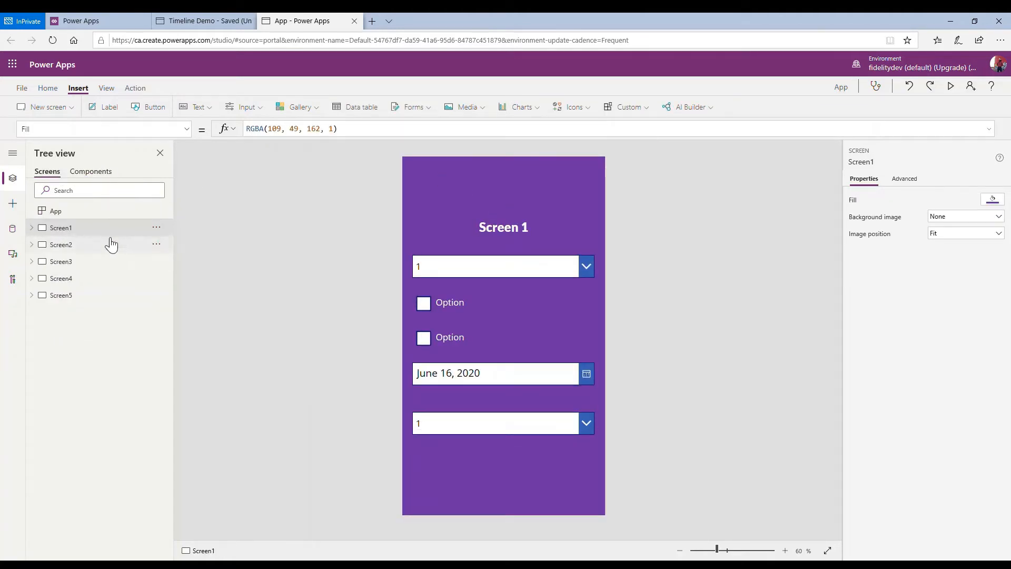
pyautogui.click(639, 106)
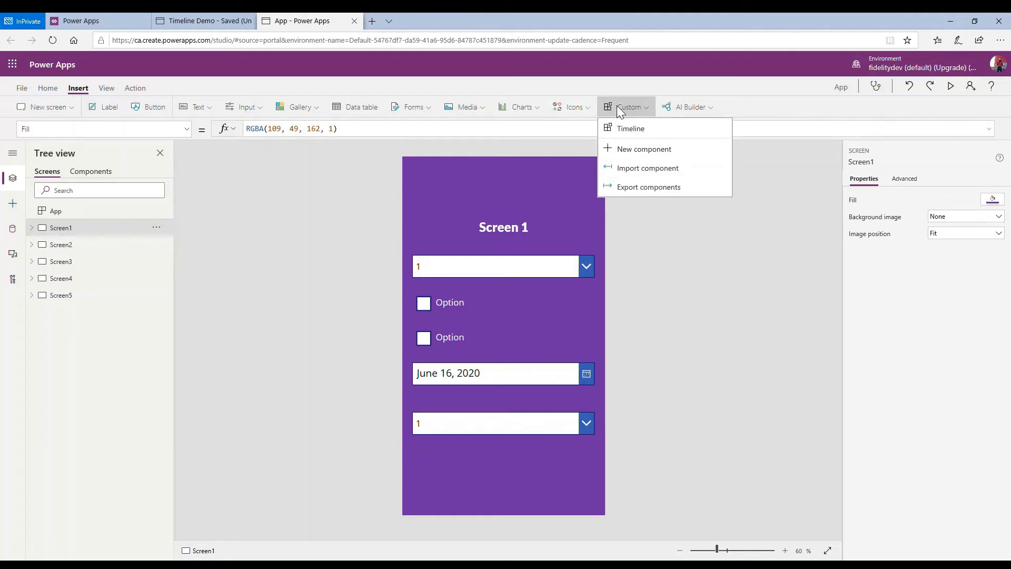
pyautogui.click(618, 104)
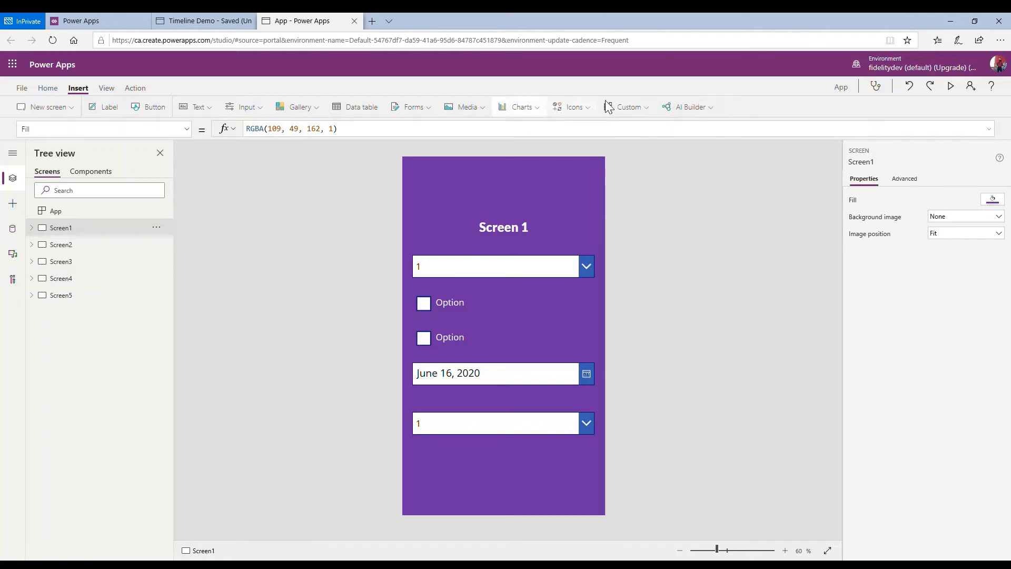
pyautogui.click(621, 112)
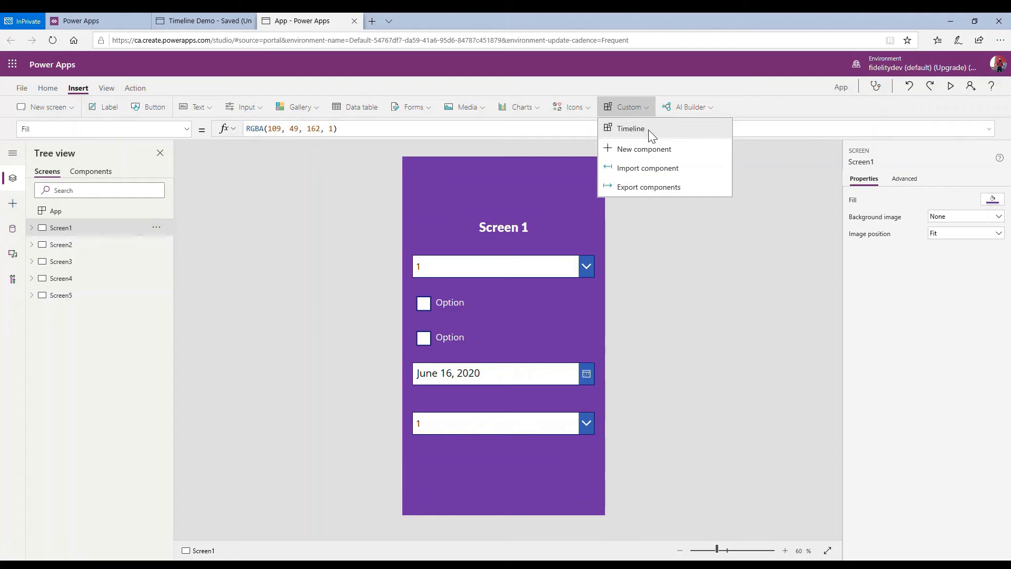
pyautogui.click(649, 132)
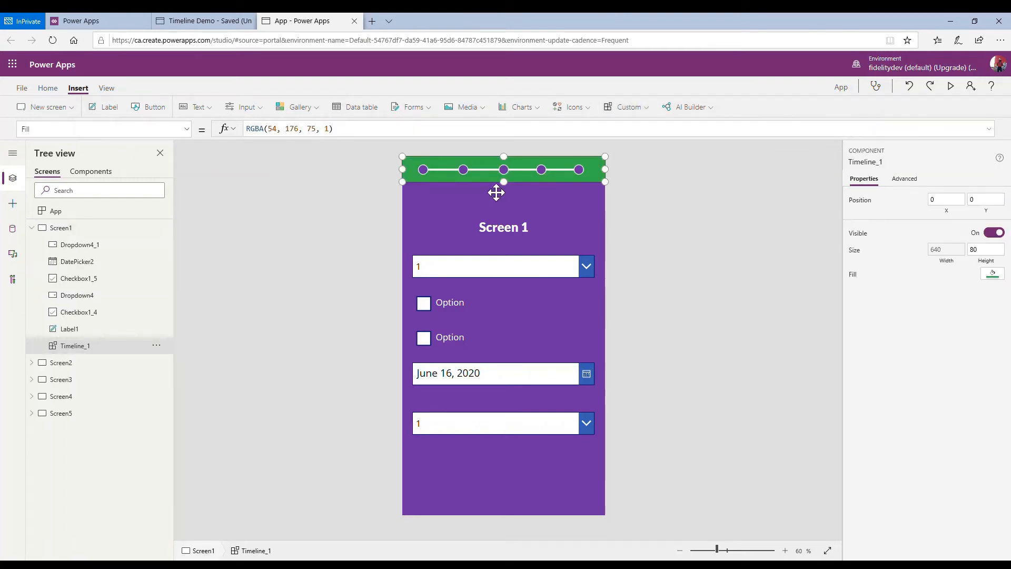
# Move the timeline on Screen1 down to a Y position of about 53, above the screen title
pyautogui.click(32, 228)
pyautogui.click(66, 246)
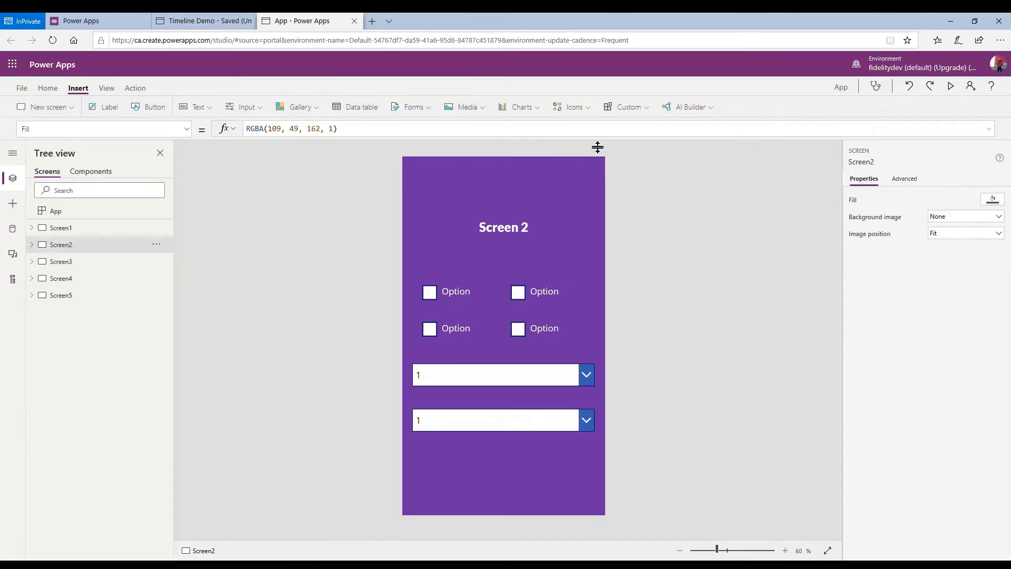
pyautogui.click(85, 227)
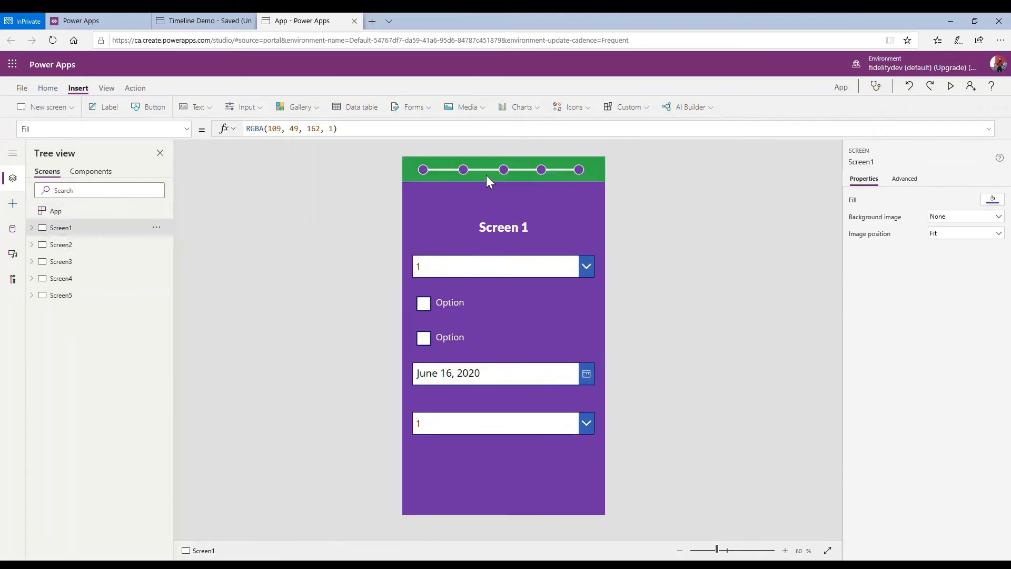
pyautogui.click(492, 169)
pyautogui.moveTo(503, 172); pyautogui.dragTo(503, 190)
pyautogui.click(32, 227)
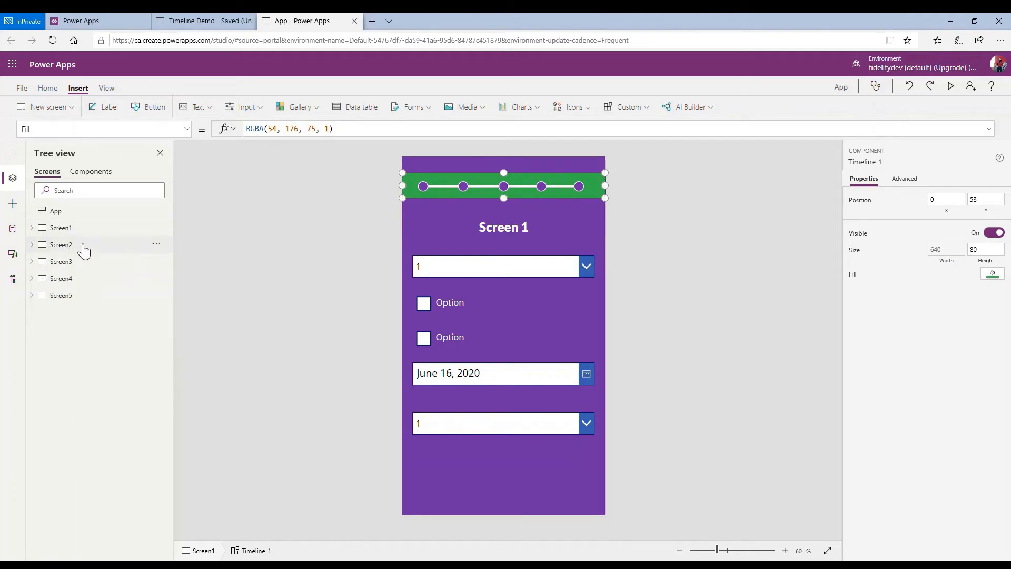
# Add the Timeline component to Screen2 and move it down to a Y position of about 51
pyautogui.click(79, 245)
pyautogui.click(625, 108)
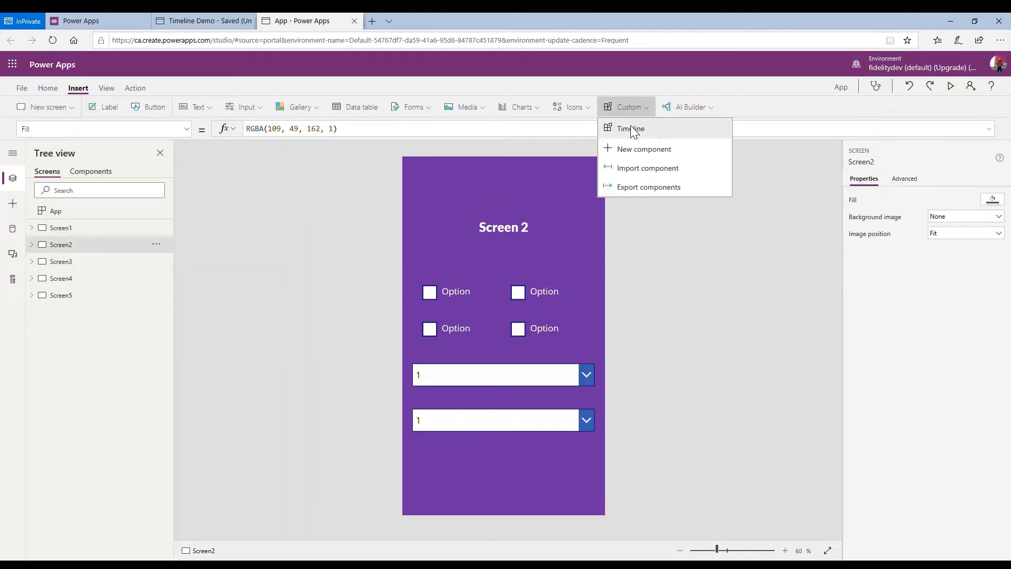
pyautogui.click(637, 130)
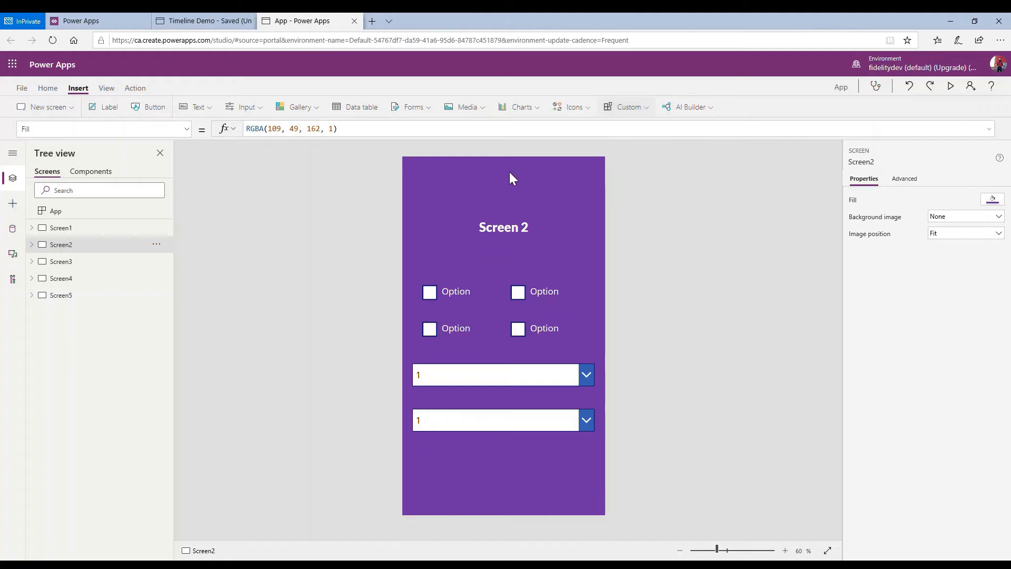
pyautogui.moveTo(512, 182); pyautogui.dragTo(513, 198)
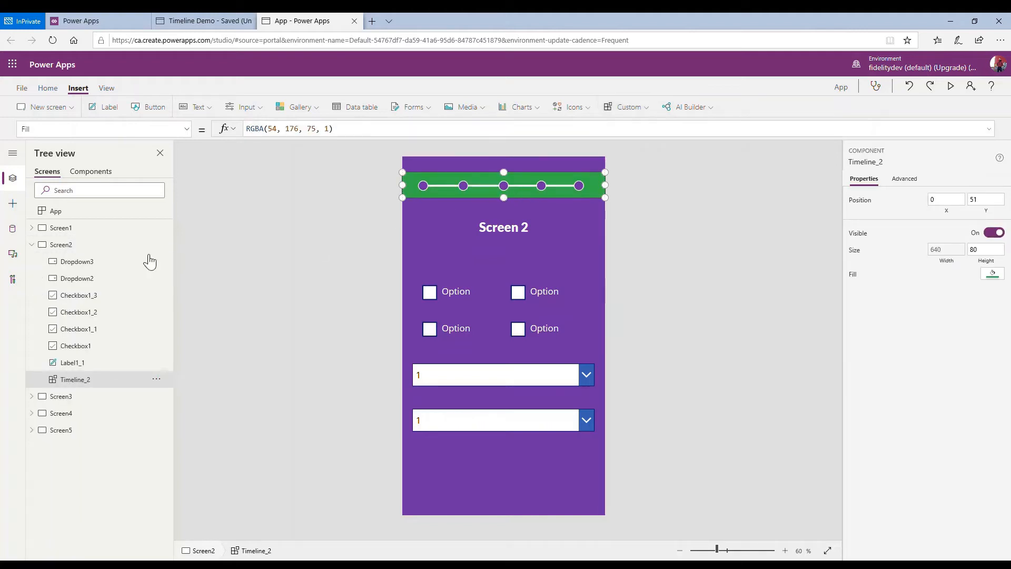
pyautogui.click(33, 245)
# Add the Timeline component to Screen3 and move it down to a Y position of about 71
pyautogui.click(61, 262)
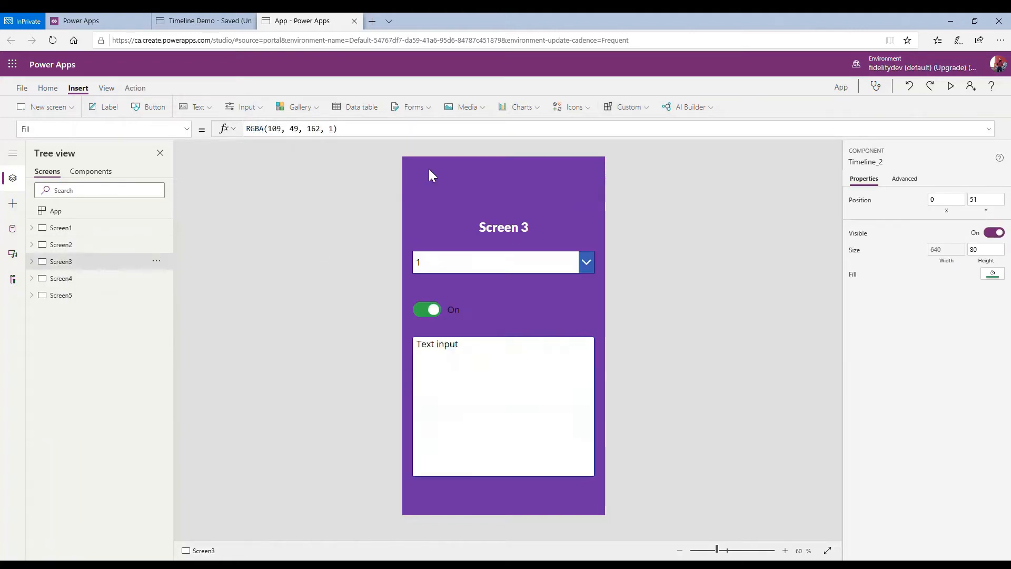
pyautogui.click(621, 108)
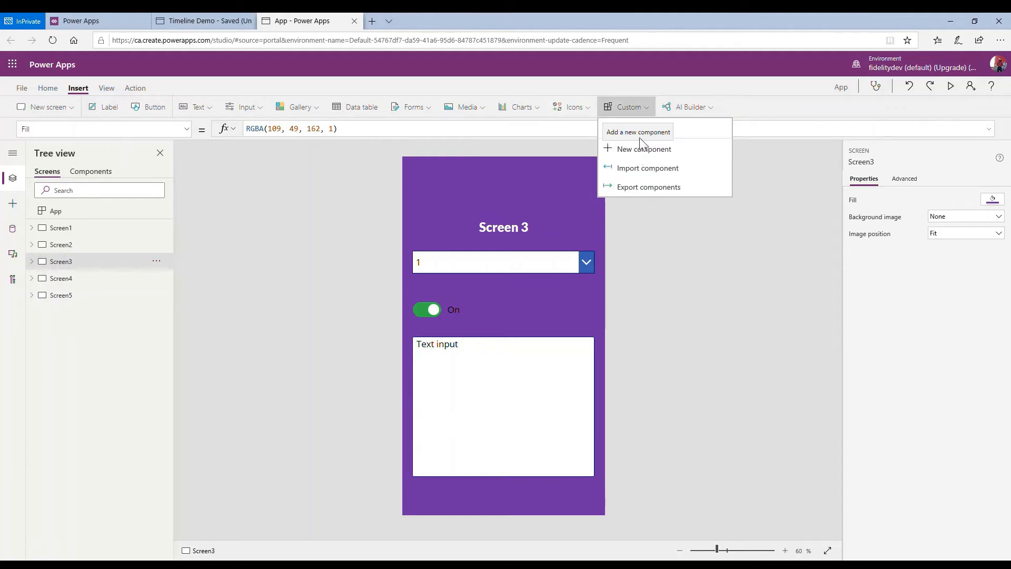
pyautogui.click(632, 132)
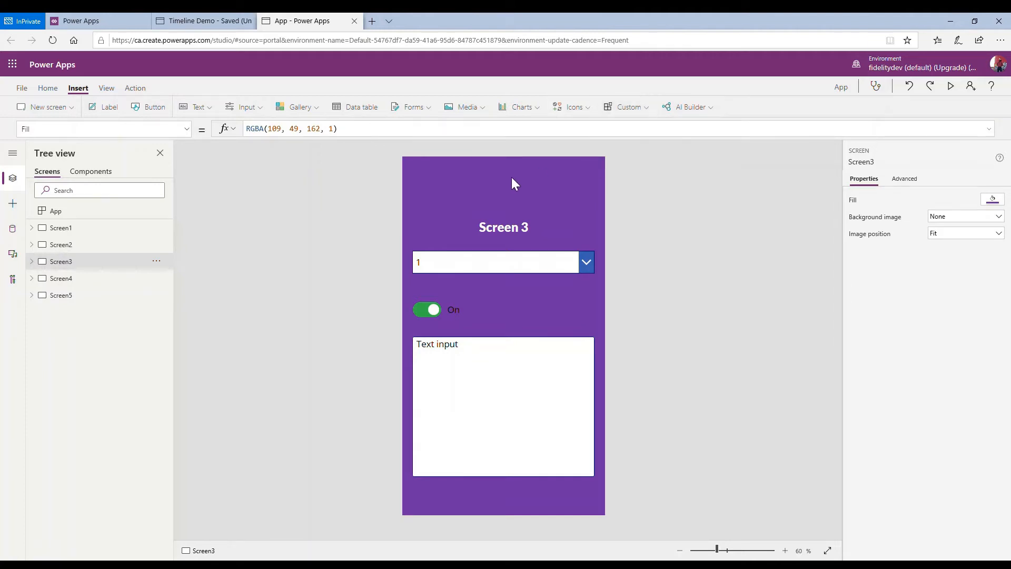
pyautogui.moveTo(516, 183); pyautogui.dragTo(511, 205)
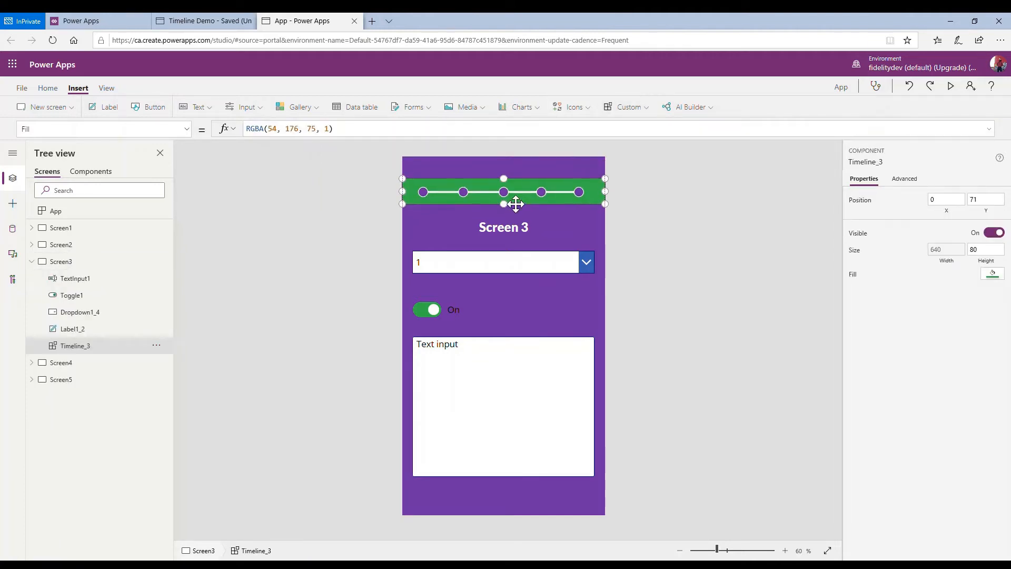
pyautogui.click(32, 262)
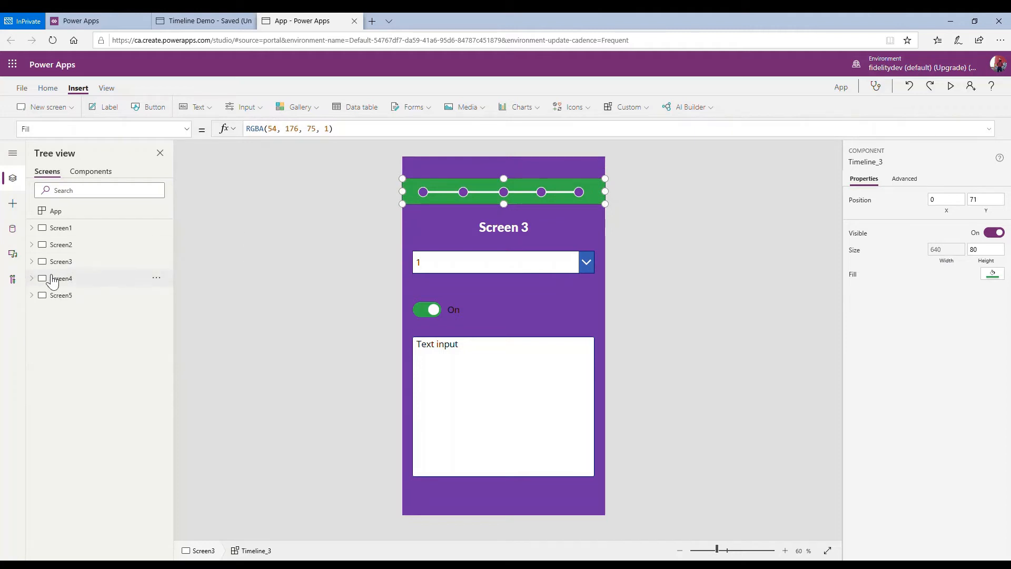
# Add the Timeline component to Screen4 and move it down to a Y position of about 75
pyautogui.click(61, 276)
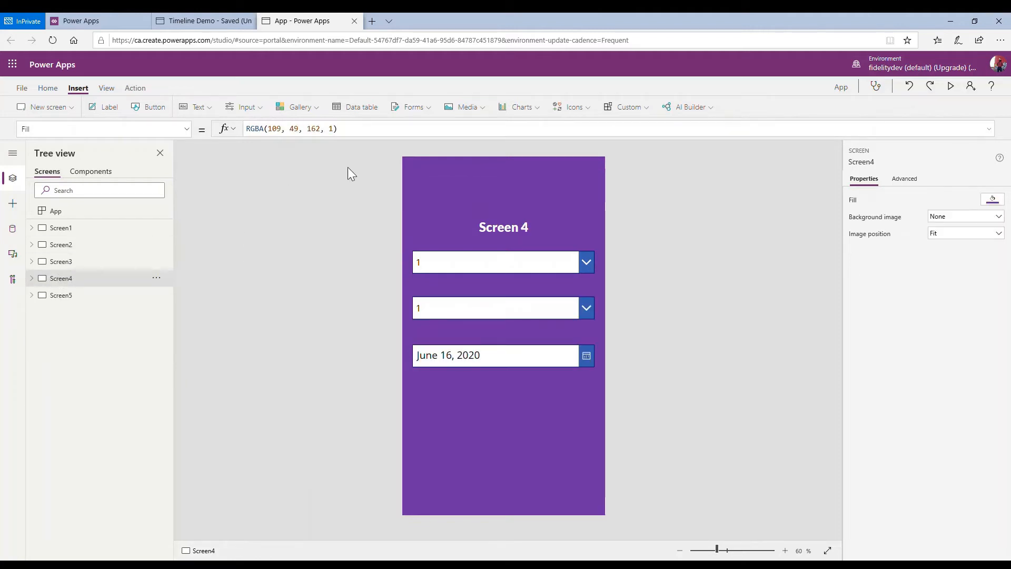
pyautogui.click(574, 113)
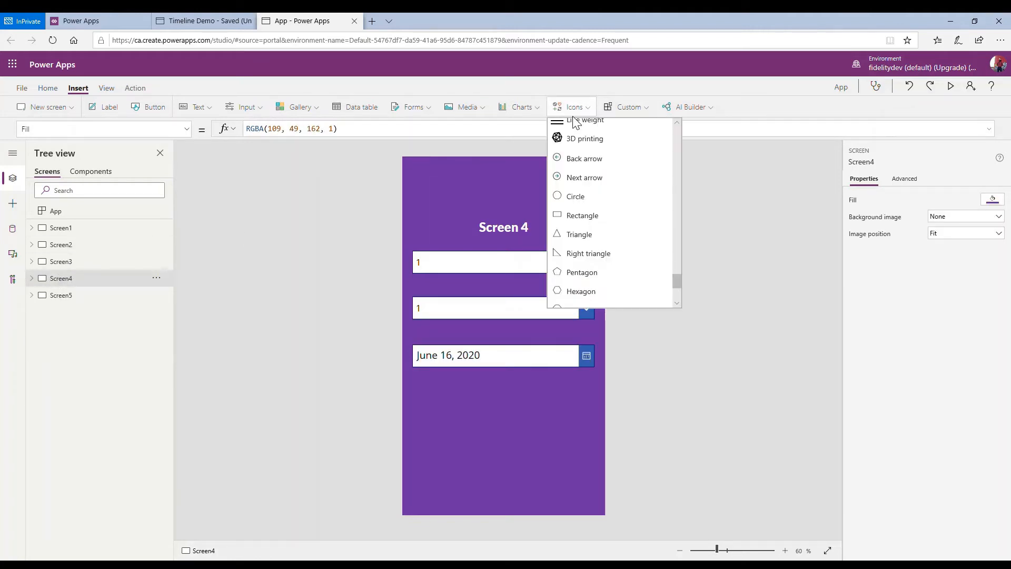
pyautogui.click(632, 108)
pyautogui.click(652, 131)
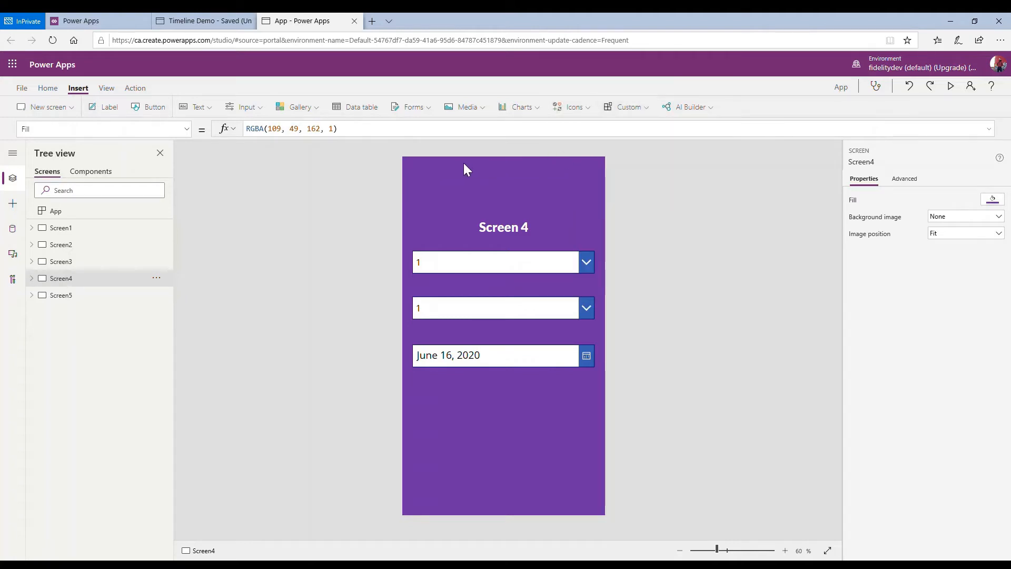
pyautogui.moveTo(501, 176); pyautogui.dragTo(508, 200)
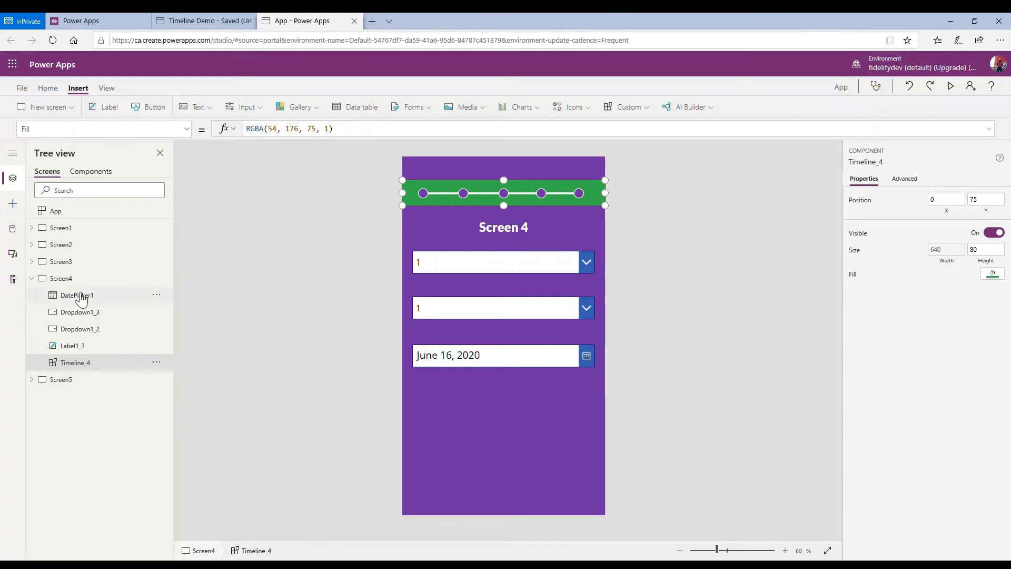
pyautogui.click(32, 279)
# Add the Timeline component to Screen5
pyautogui.click(105, 295)
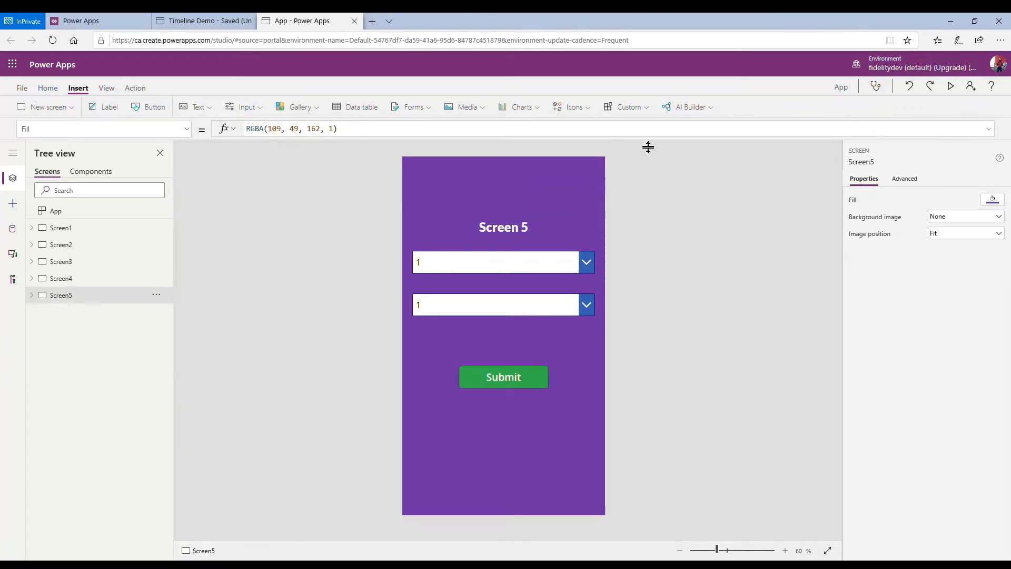
pyautogui.click(635, 108)
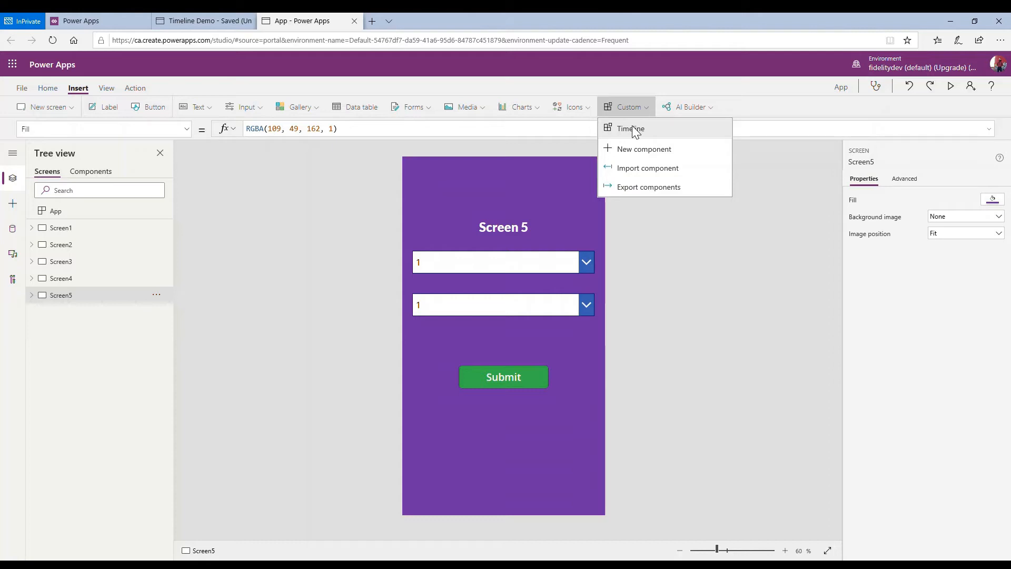
pyautogui.click(635, 132)
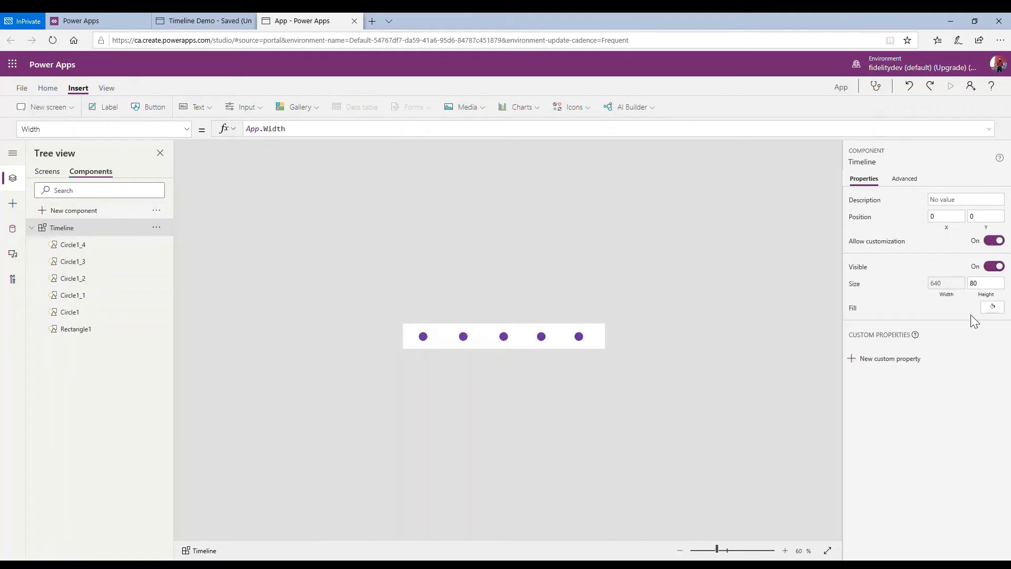
# Set the fill colour of the Timeline component itself to green
pyautogui.click(993, 308)
pyautogui.click(912, 357)
pyautogui.click(467, 316)
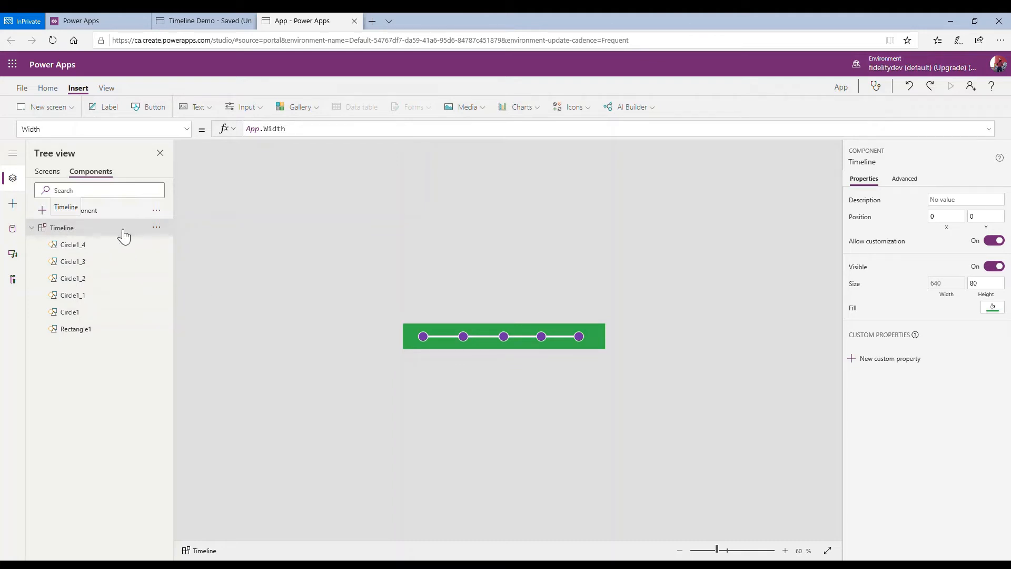
# Start a new custom property on the Timeline component and enter Screen 1 as its display name
pyautogui.click(858, 360)
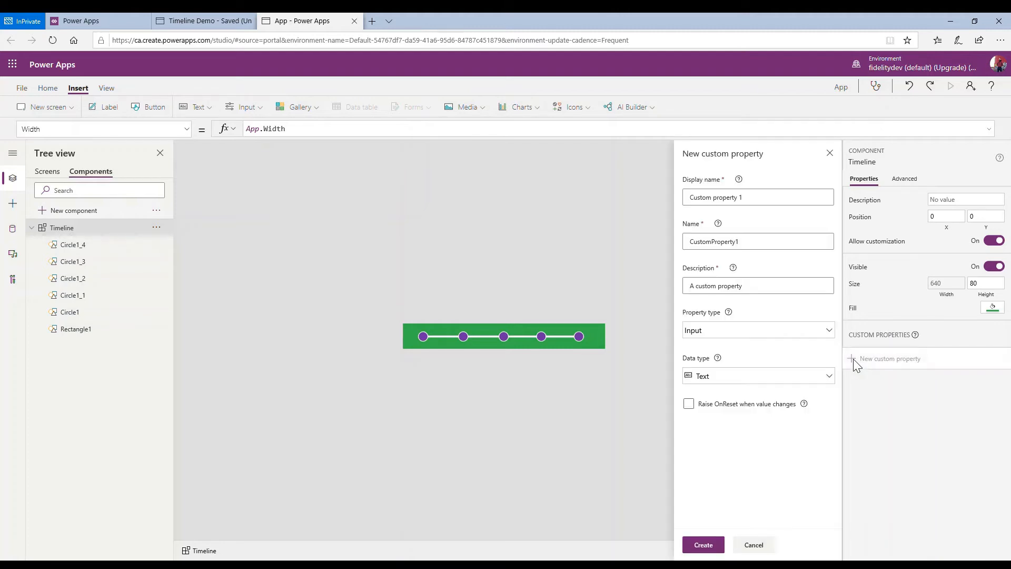
pyautogui.click(769, 197)
pyautogui.hotkey('ctrl', 'a')
pyautogui.write('Page')
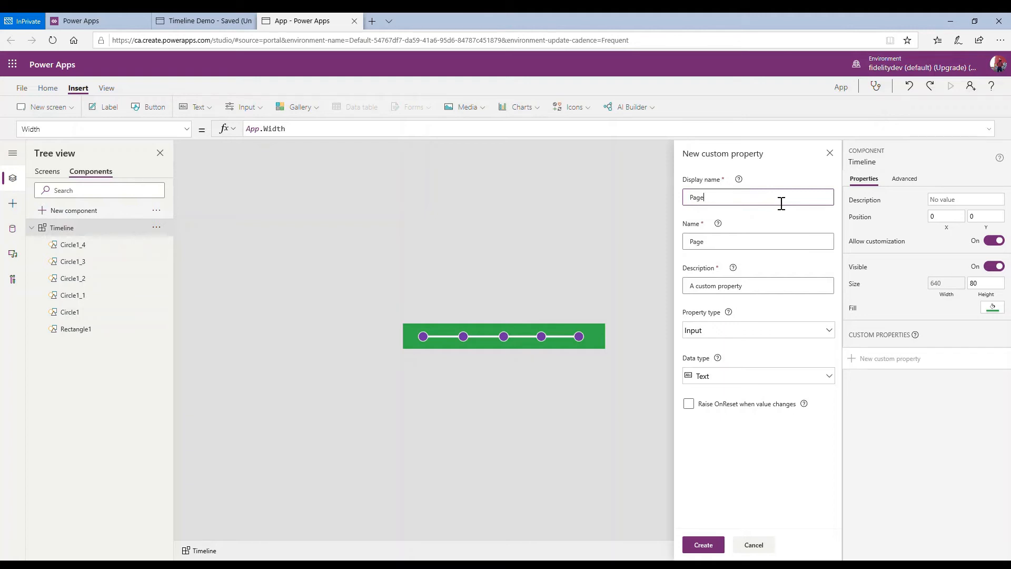
pyautogui.press('BackSpace')
pyautogui.press('BackSpace')
pyautogui.press('BackSpace')
pyautogui.write('Scrt')
pyautogui.press('BackSpace')
pyautogui.write('reen')
pyautogui.click(772, 261)
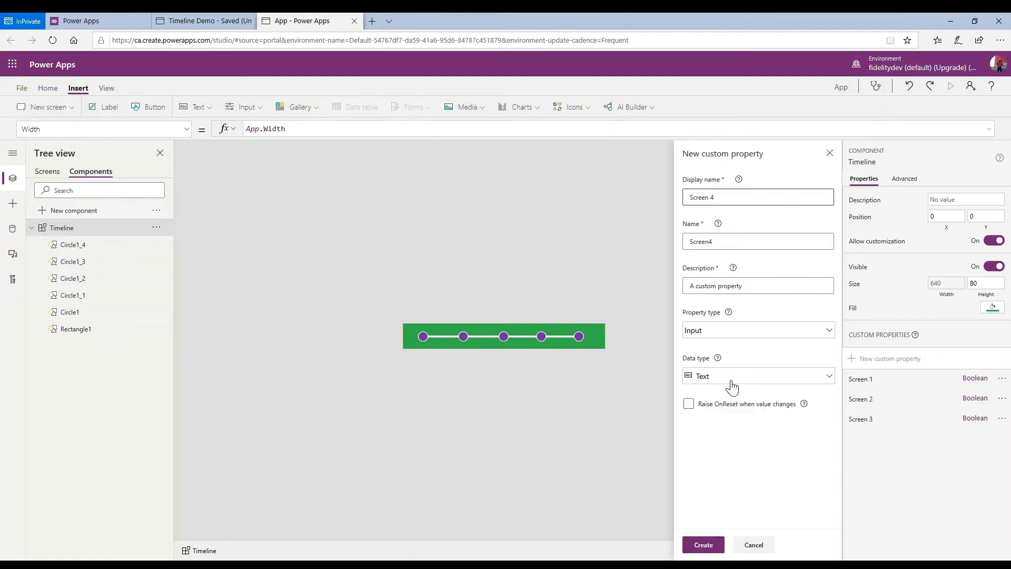
# Set the data type of the Screen 4 custom property to Boolean and create it
pyautogui.click(727, 389)
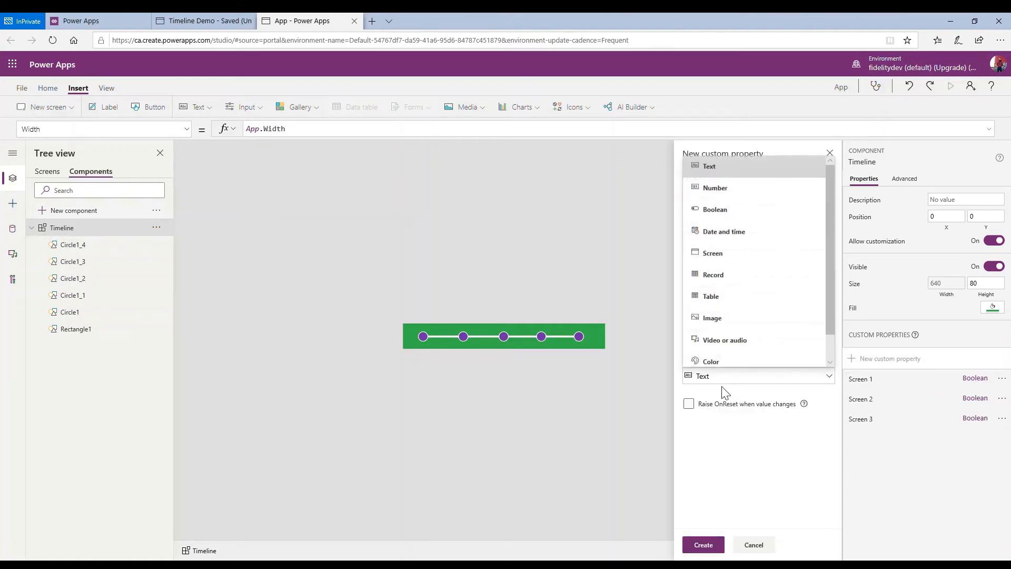
pyautogui.click(715, 210)
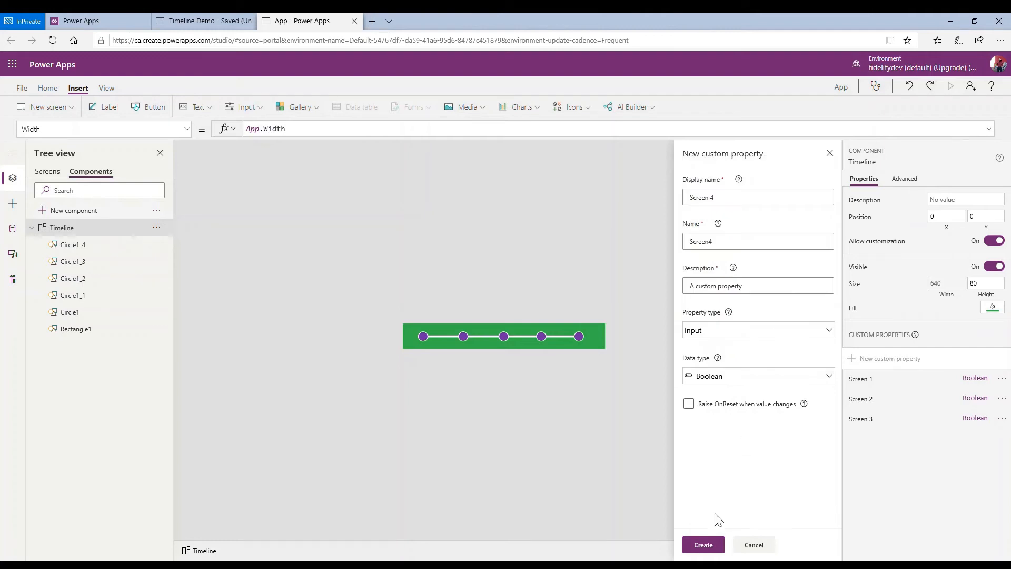
pyautogui.click(720, 549)
# Add another Boolean custom property to the Timeline component with the display name Screen 5
pyautogui.click(848, 353)
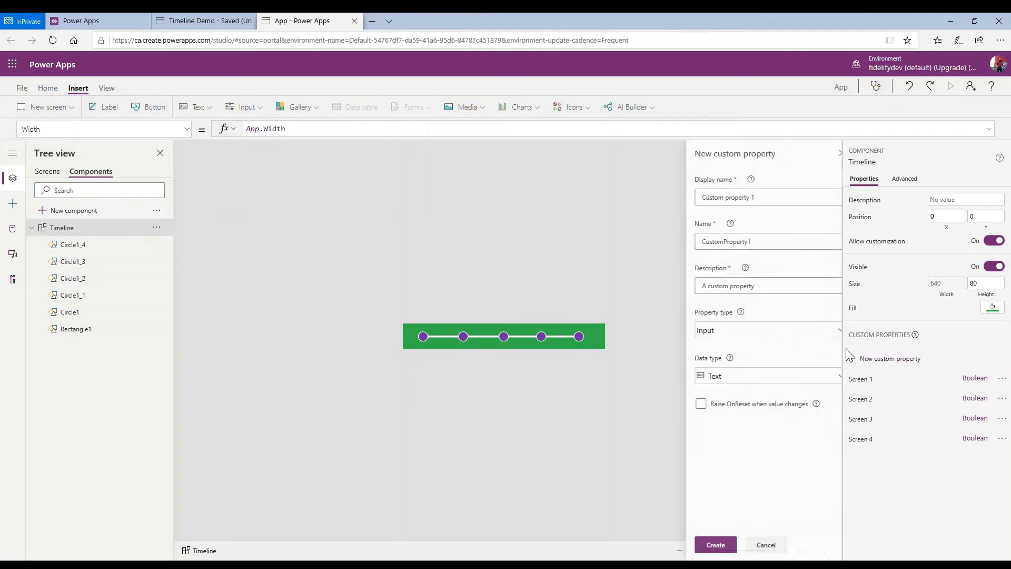
pyautogui.tripleClick(754, 202)
pyautogui.write('Screen')
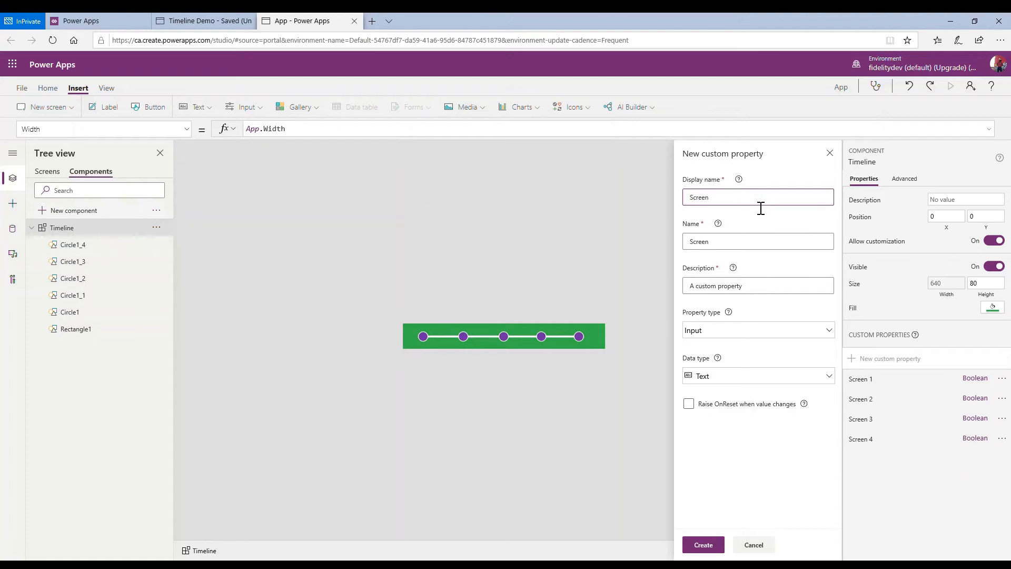
pyautogui.write(' 5')
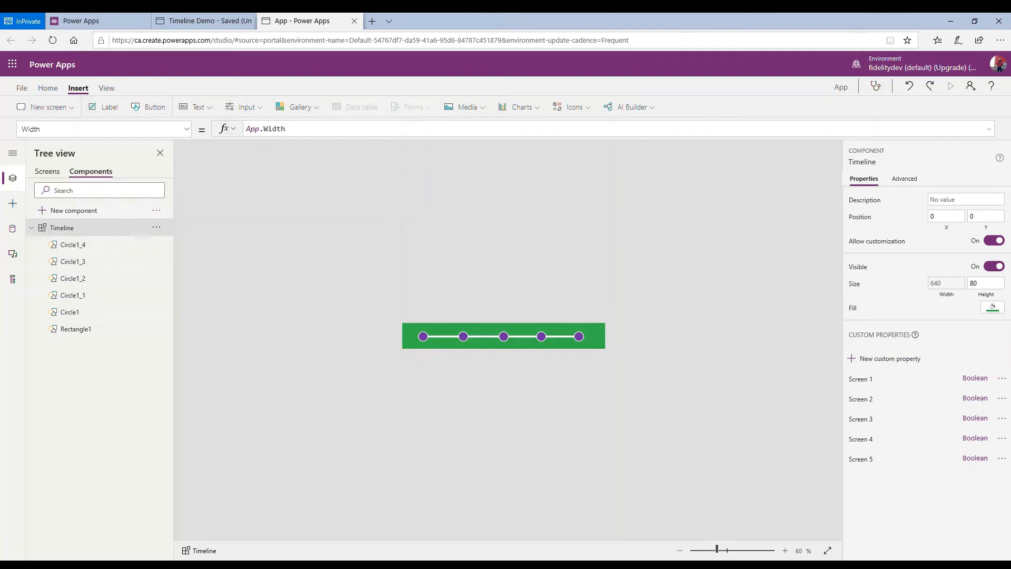
# Examine which custom properties the timeline on Screen1 offers, including its Screen2 property
pyautogui.click(48, 172)
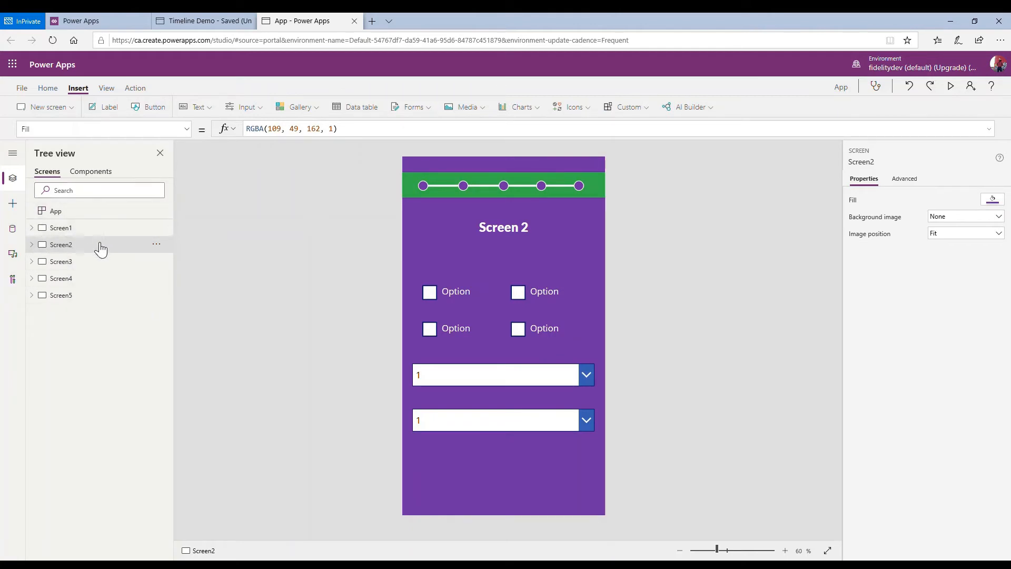
pyautogui.click(88, 232)
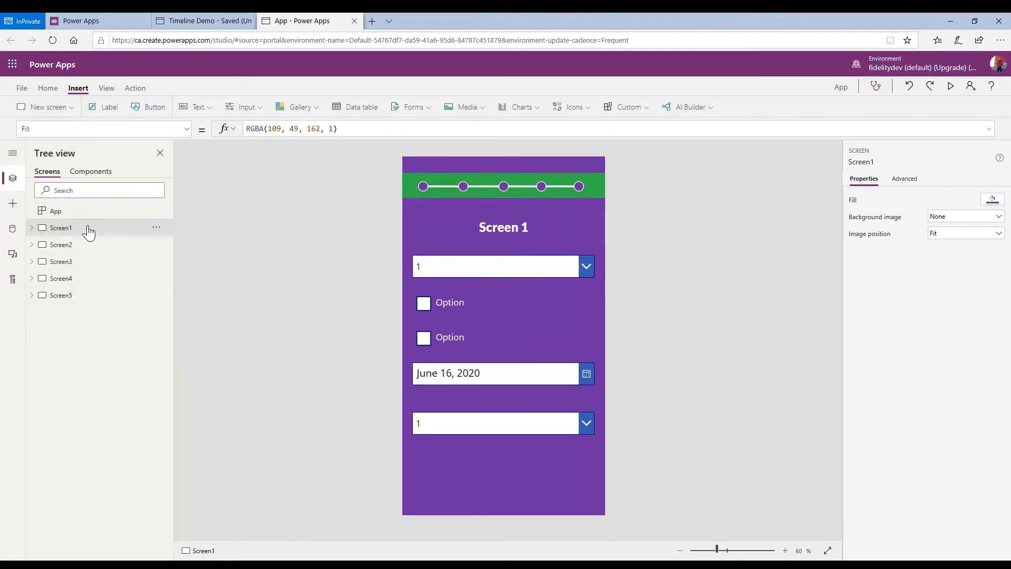
pyautogui.click(465, 204)
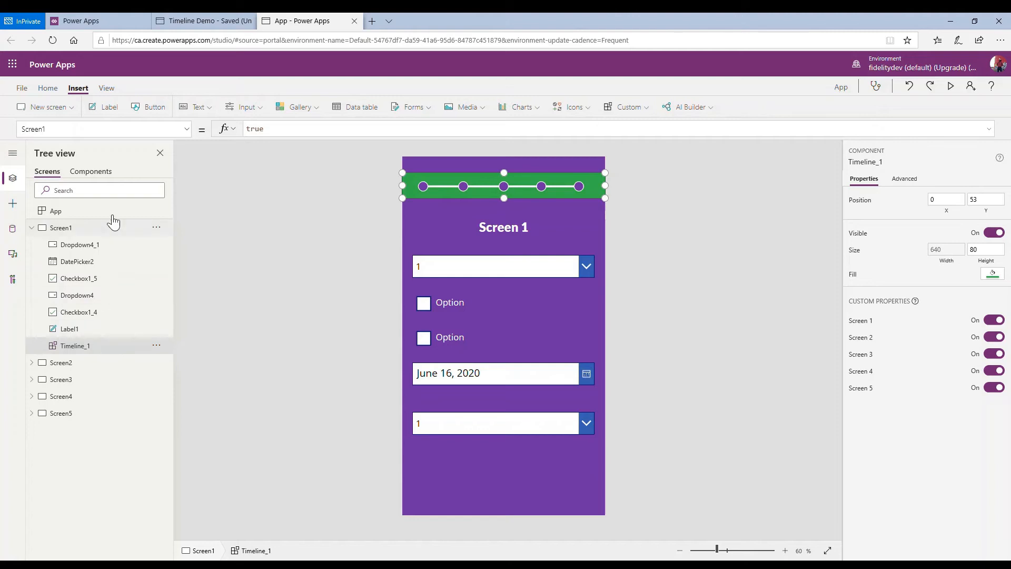
pyautogui.click(187, 130)
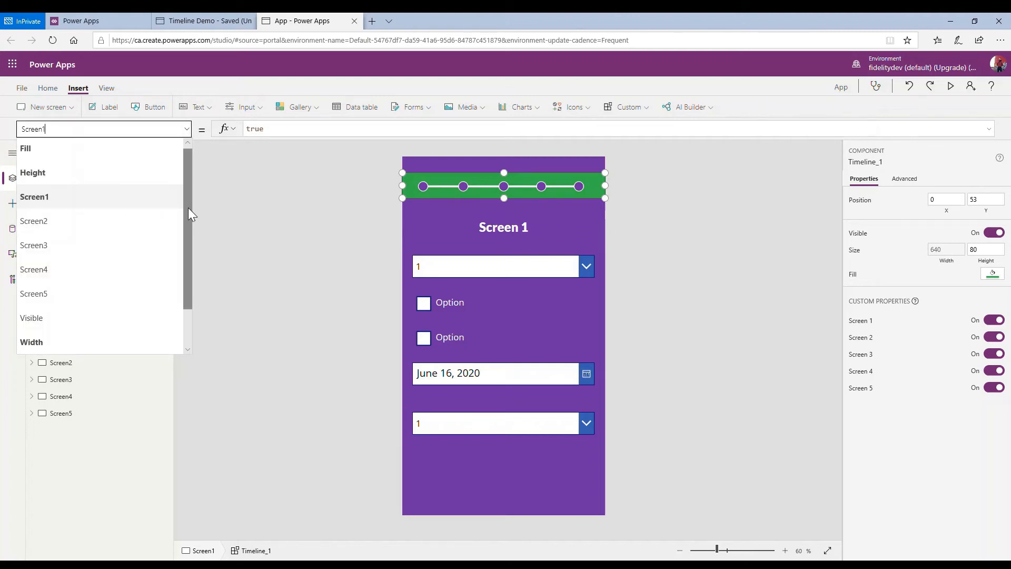
pyautogui.moveTo(188, 208); pyautogui.dragTo(186, 235)
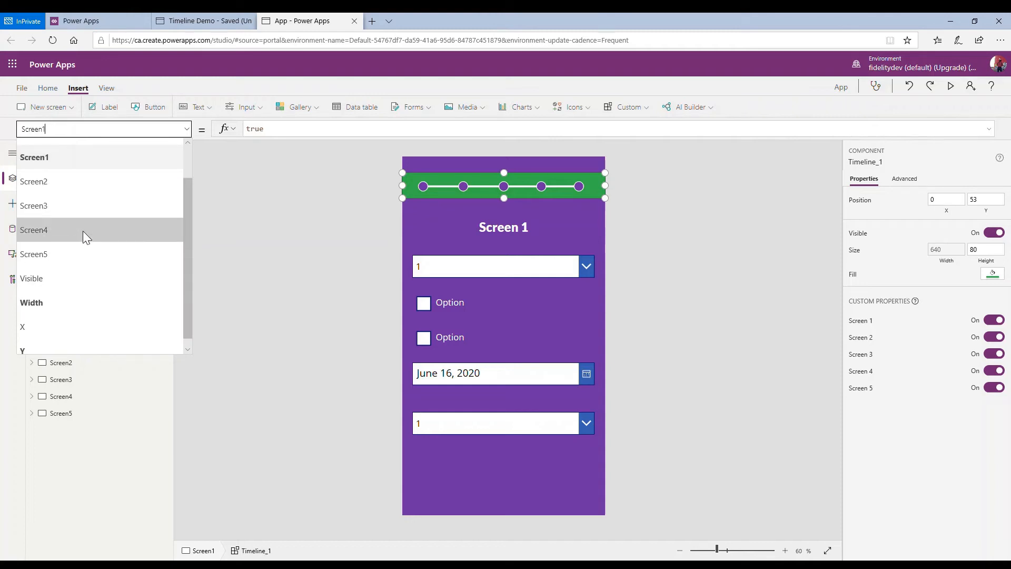
pyautogui.click(106, 180)
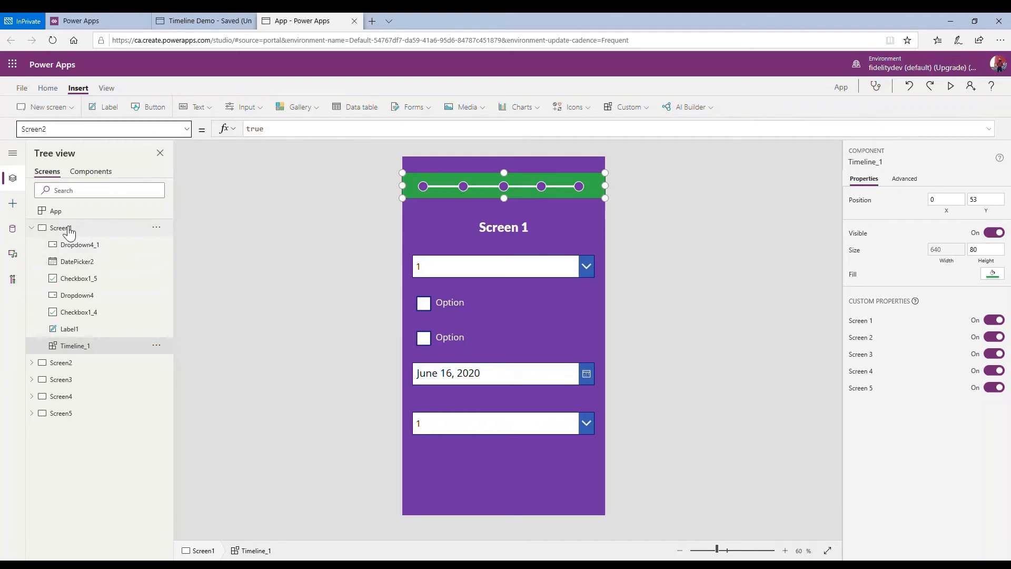
pyautogui.click(187, 130)
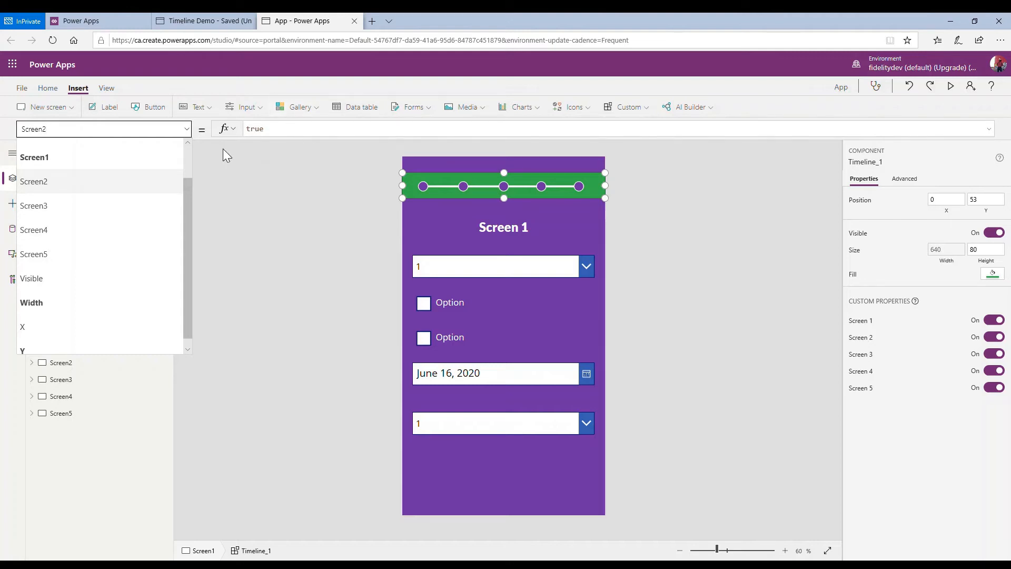
pyautogui.click(336, 191)
pyautogui.click(33, 227)
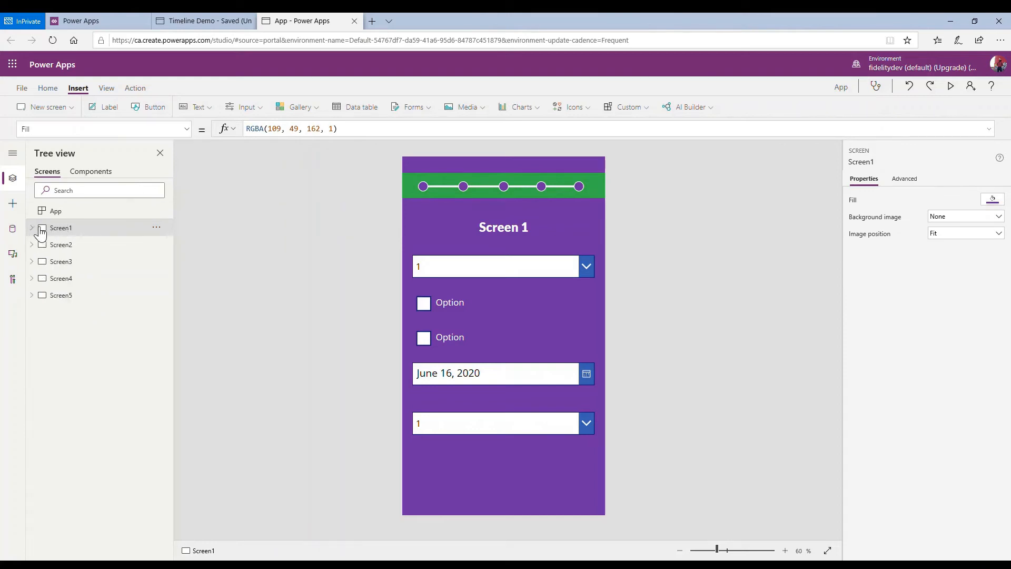
# Check that the timeline on Screen4 offers the same custom properties
pyautogui.click(80, 279)
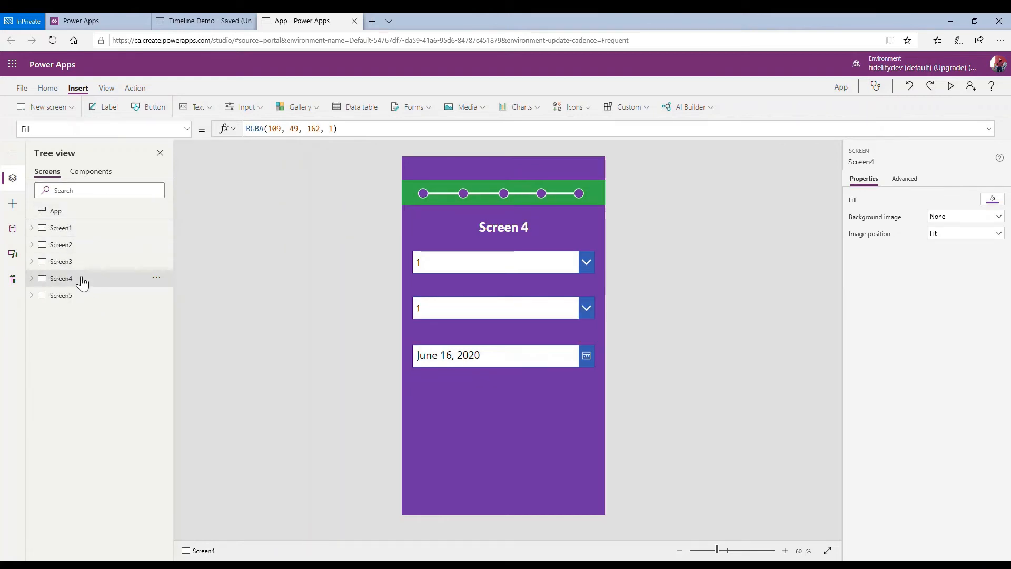
pyautogui.click(442, 200)
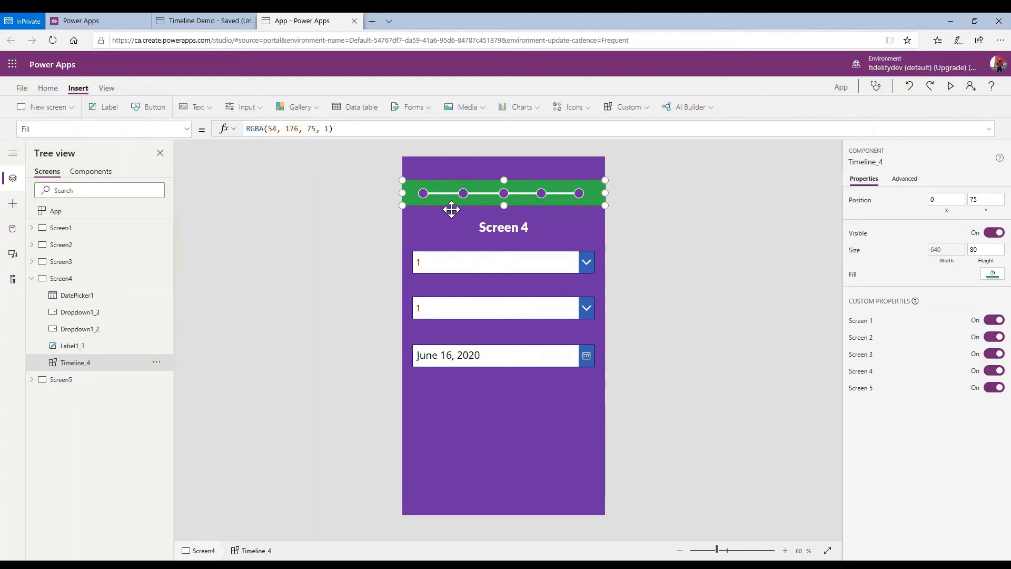
pyautogui.click(187, 130)
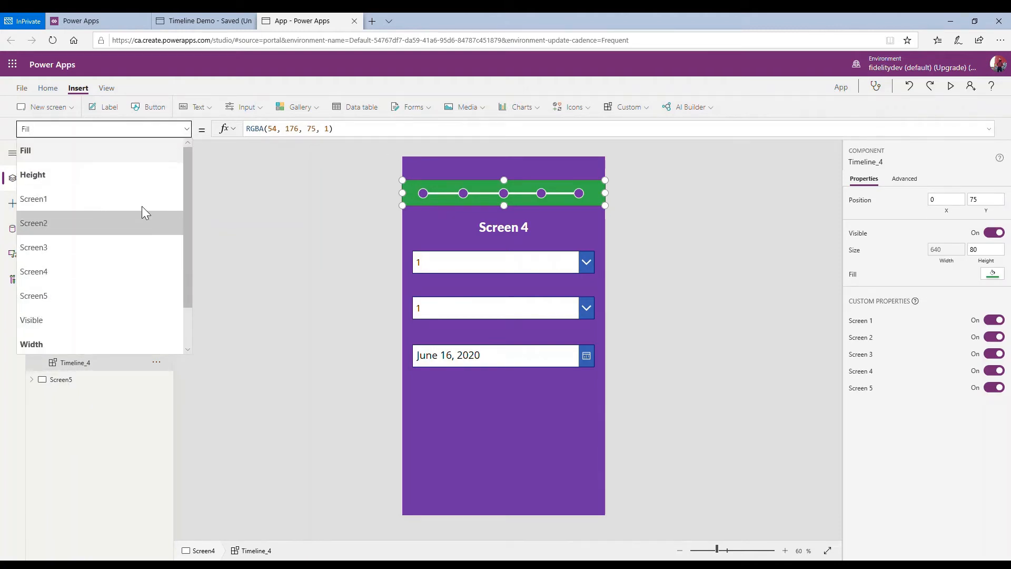
pyautogui.click(315, 166)
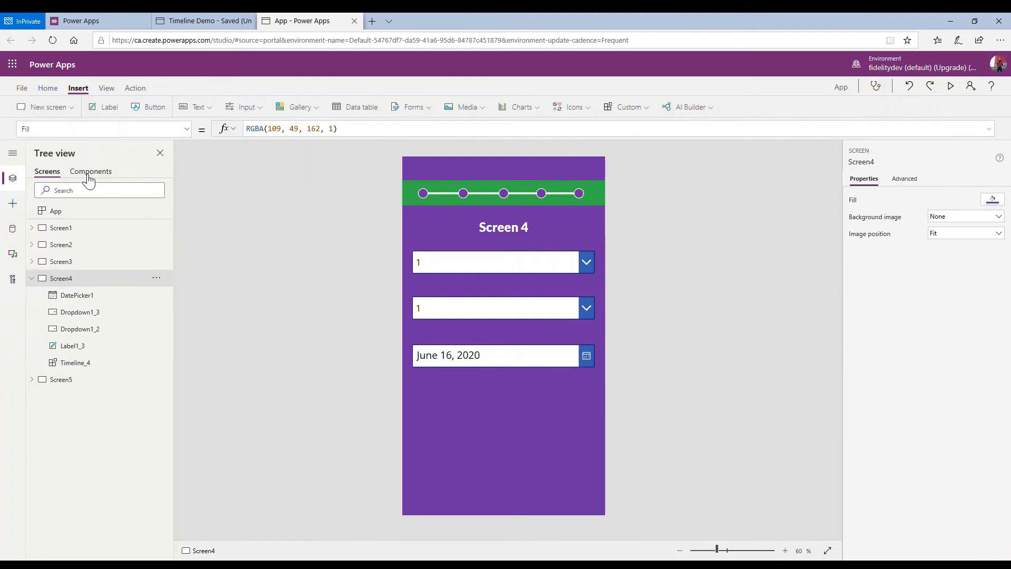
# Return to the Timeline component's definition and go through its five circles one by one
pyautogui.click(89, 174)
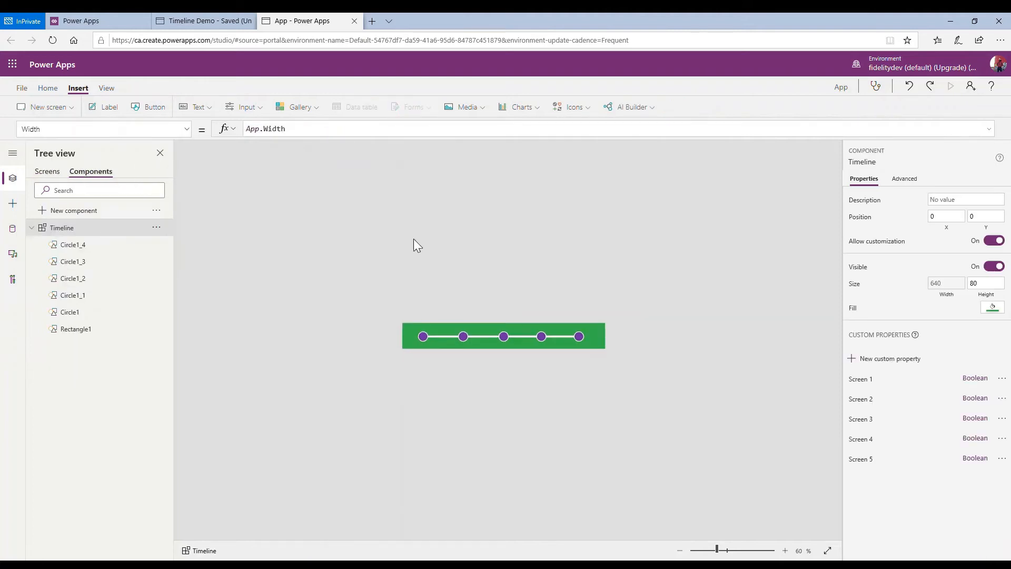
pyautogui.click(424, 340)
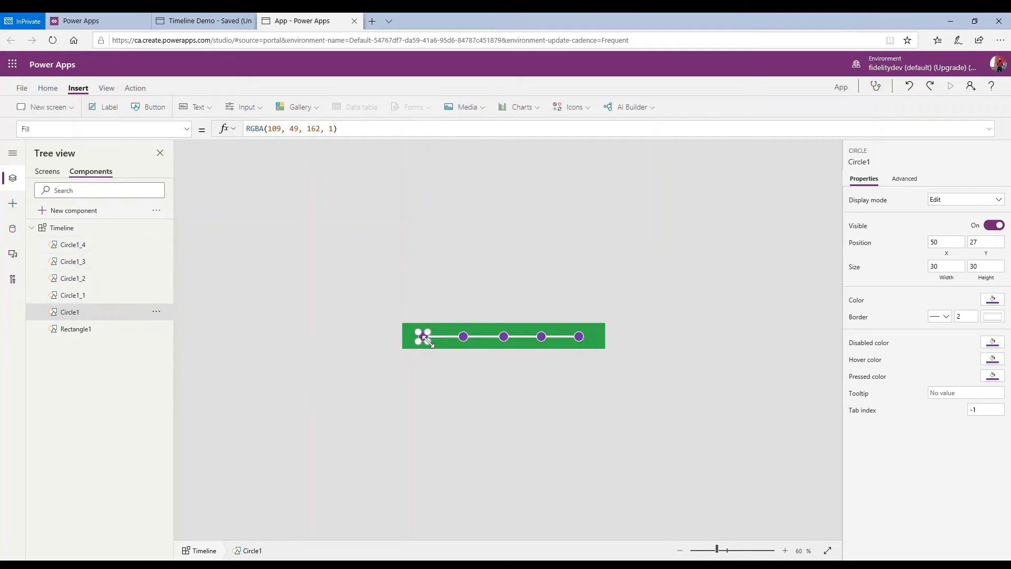
pyautogui.click(466, 338)
pyautogui.click(508, 337)
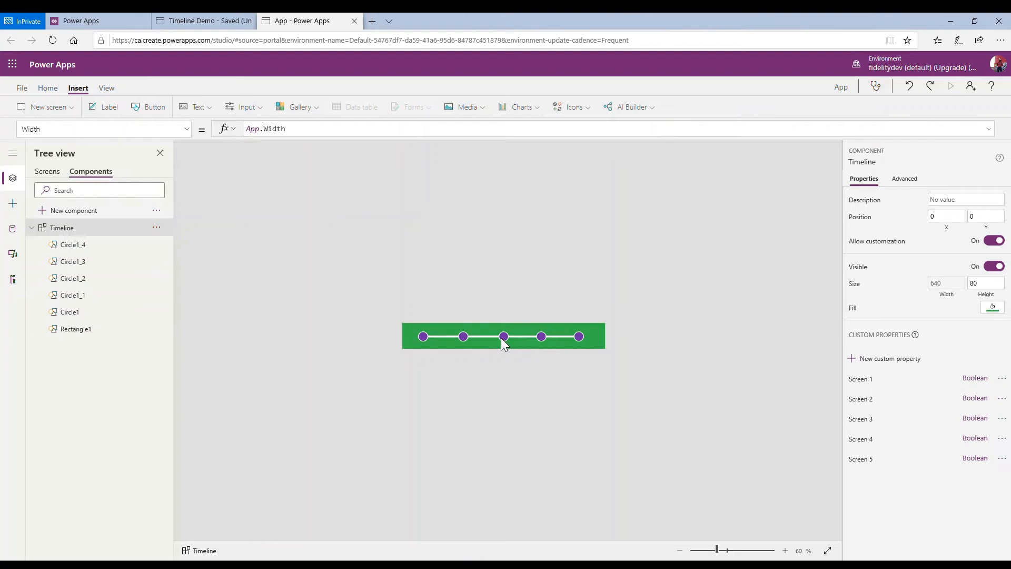
pyautogui.click(506, 338)
pyautogui.click(543, 340)
pyautogui.click(579, 338)
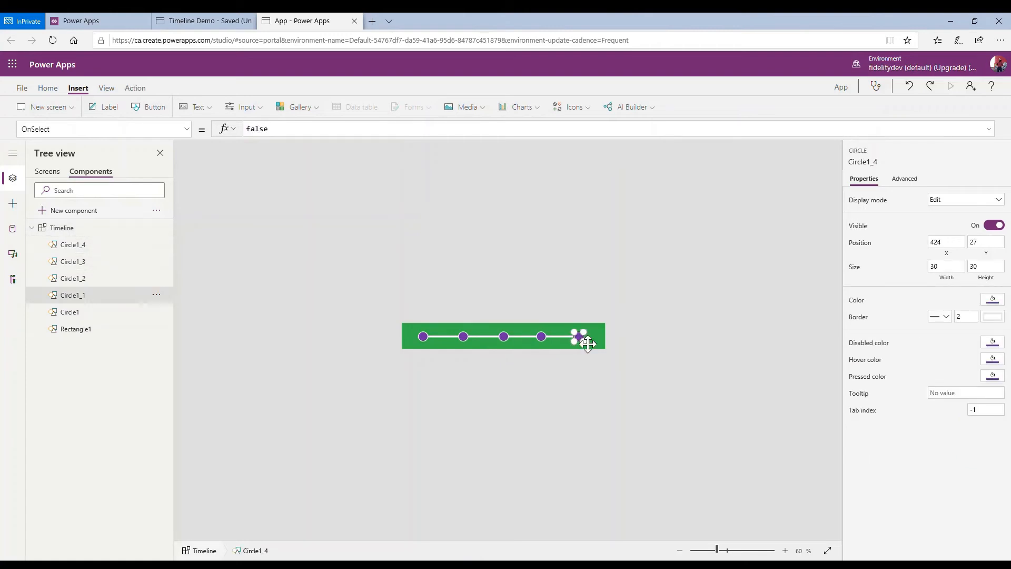
# Begin an If formula in the first circle's Fill property, before the existing RGBA colour, with Timeline.Screen1 as its condition
pyautogui.click(427, 338)
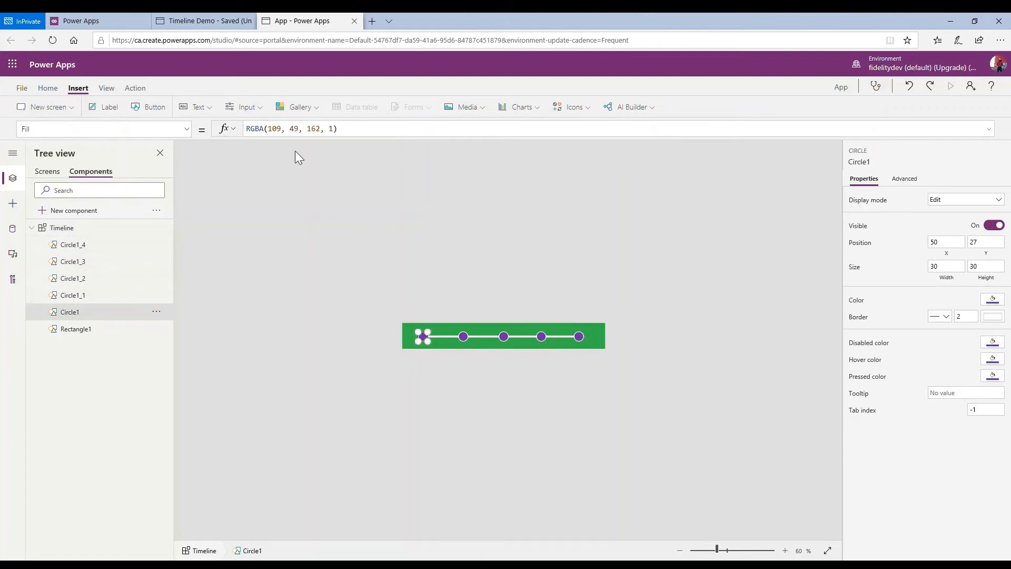
pyautogui.click(337, 133)
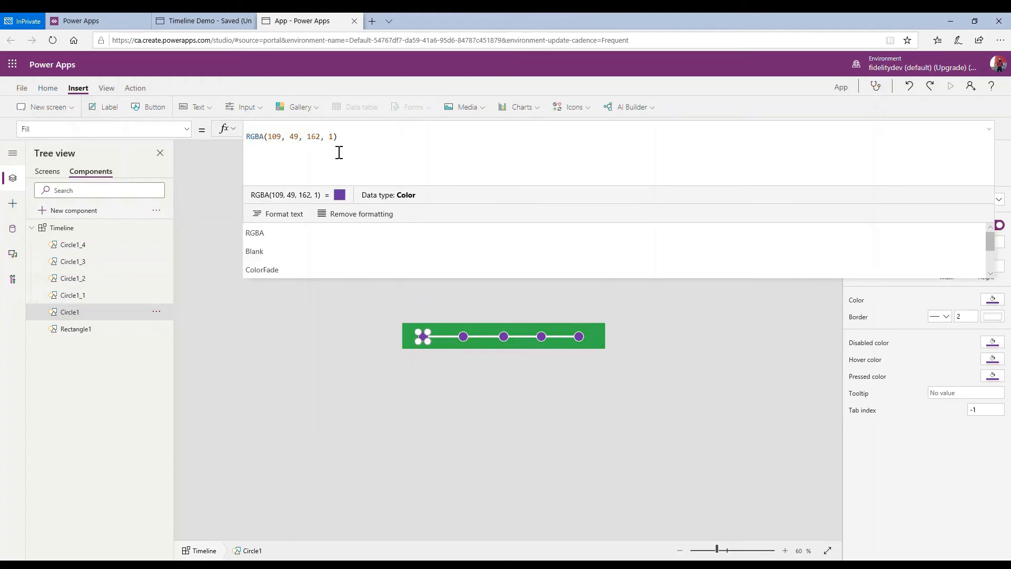
pyautogui.click(292, 134)
pyautogui.hotkey('shift', 'Down')
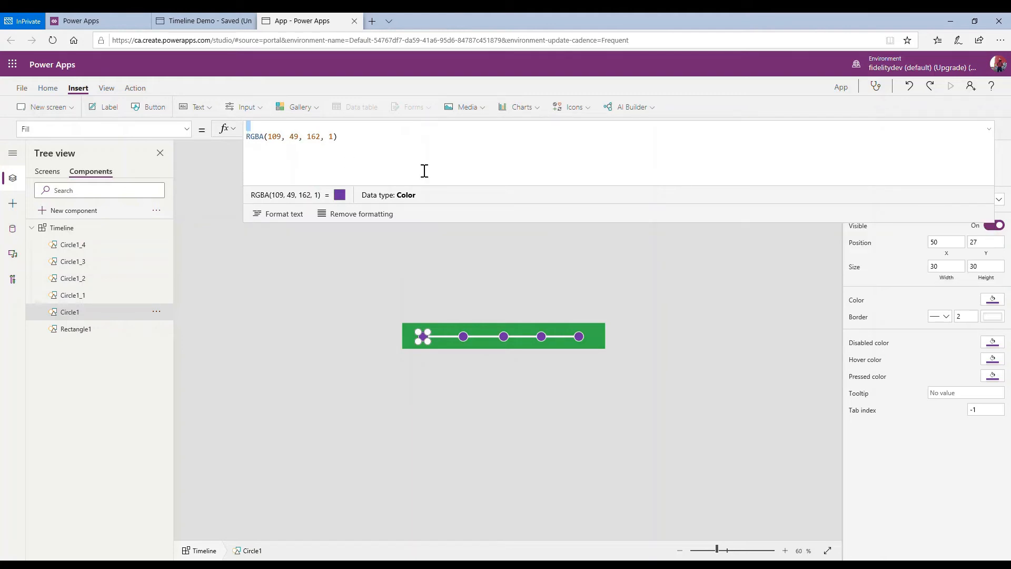
pyautogui.write('If(')
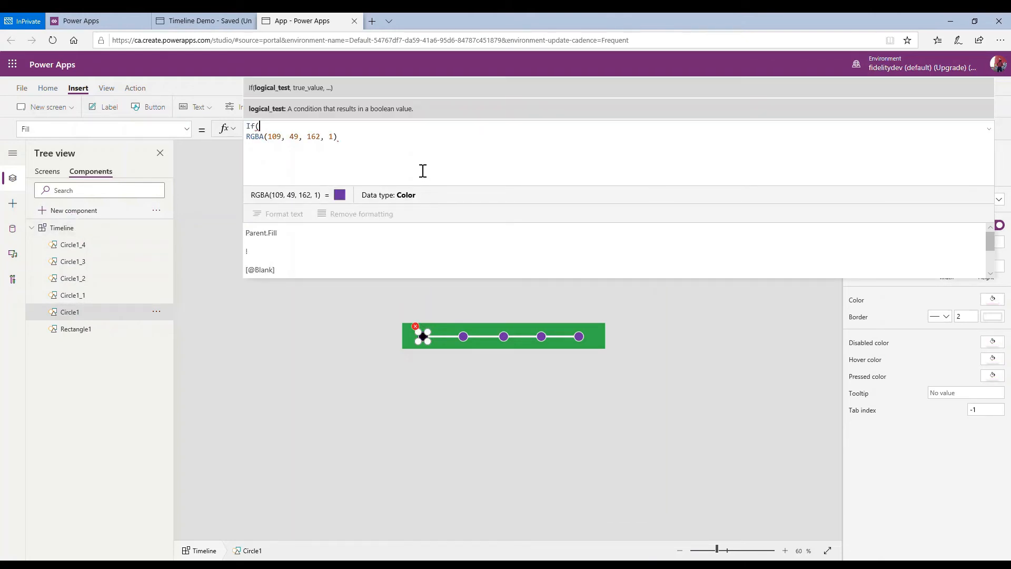
pyautogui.write('Time')
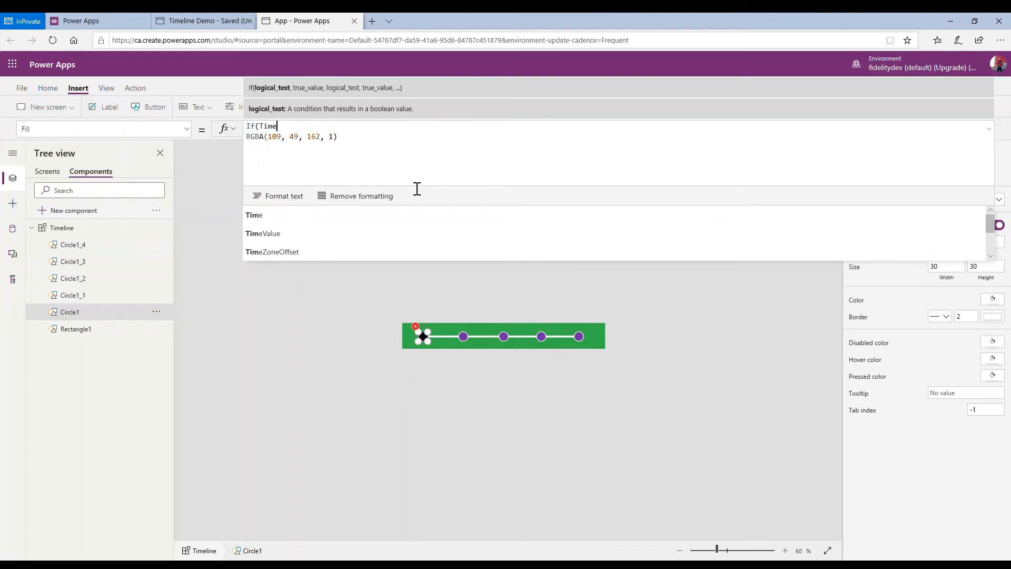
pyautogui.write('li')
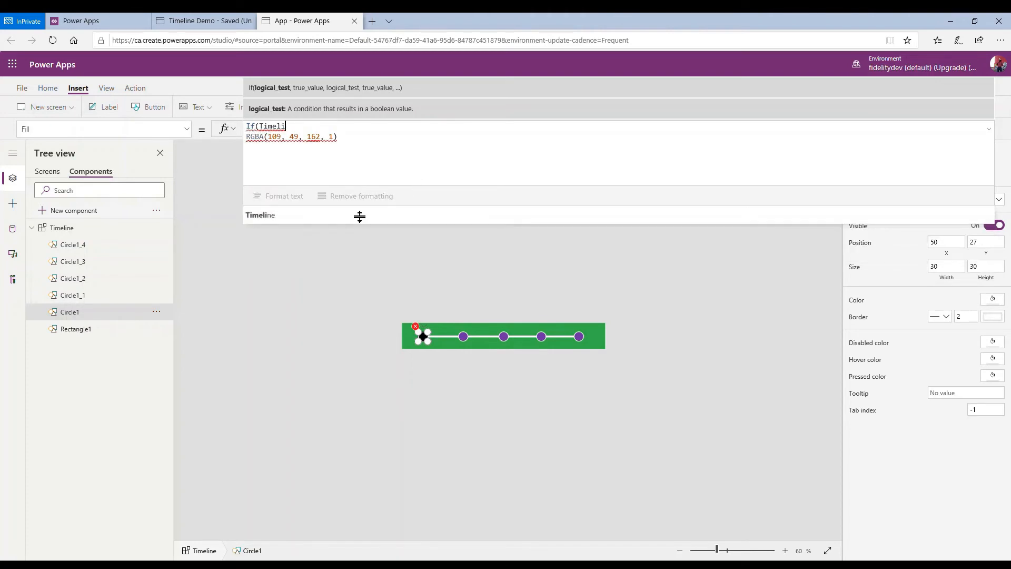
pyautogui.click(317, 214)
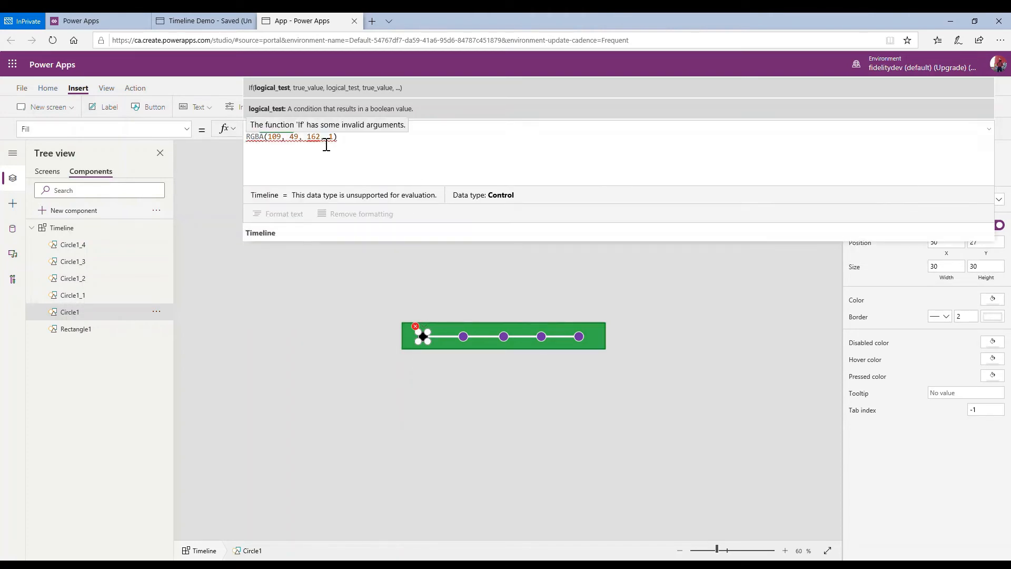
pyautogui.write('.')
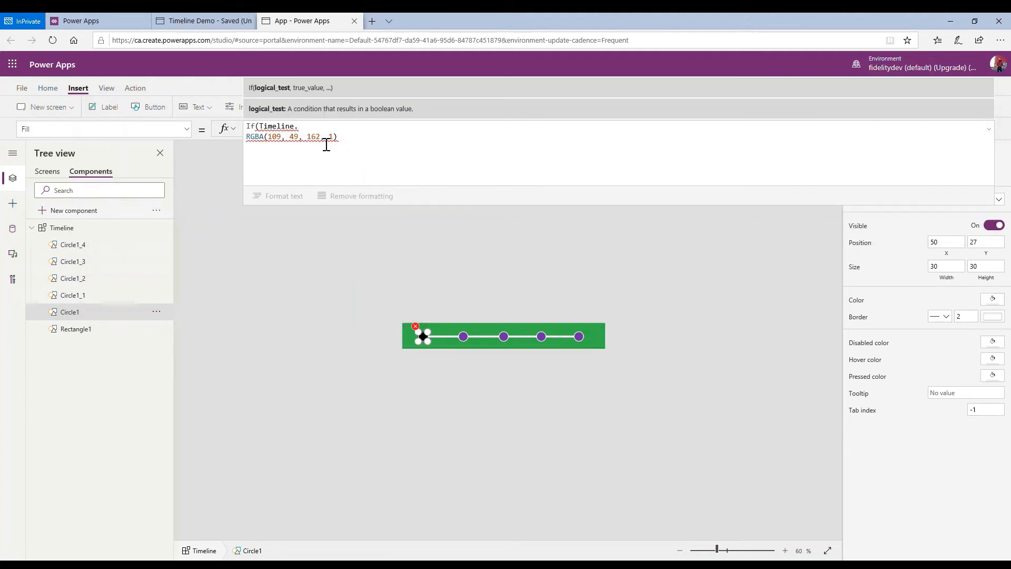
pyautogui.write('Scree')
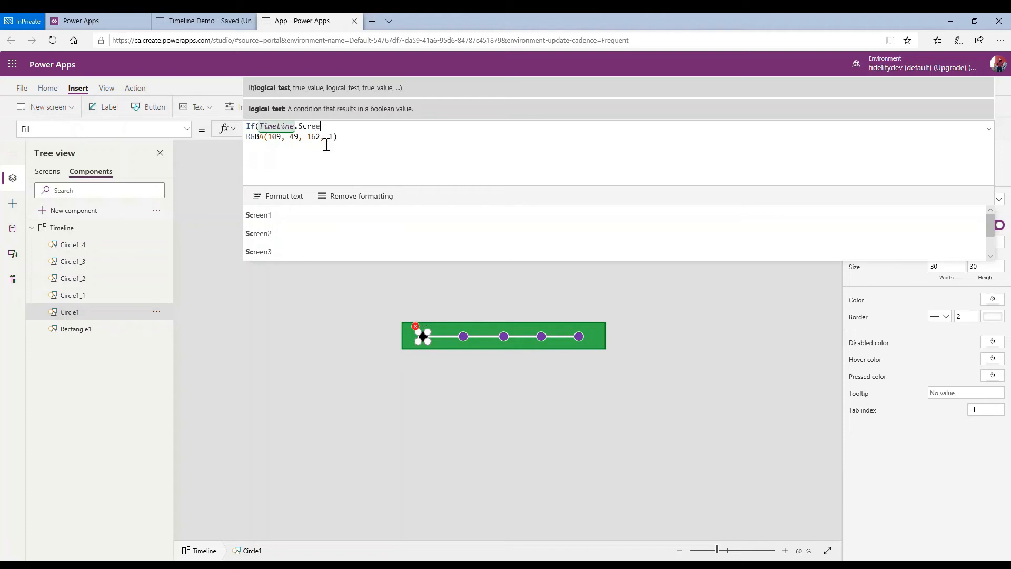
pyautogui.click(276, 214)
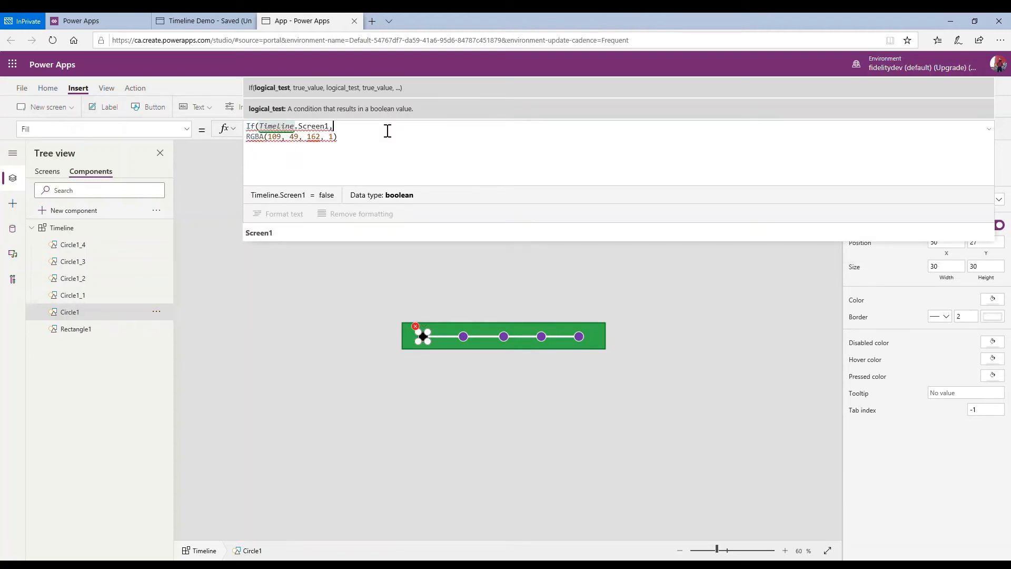
# Complete the first circle's Fill formula so it returns White when true and RGBA(109, 49, 162, 1) otherwise
pyautogui.write(', Whi')
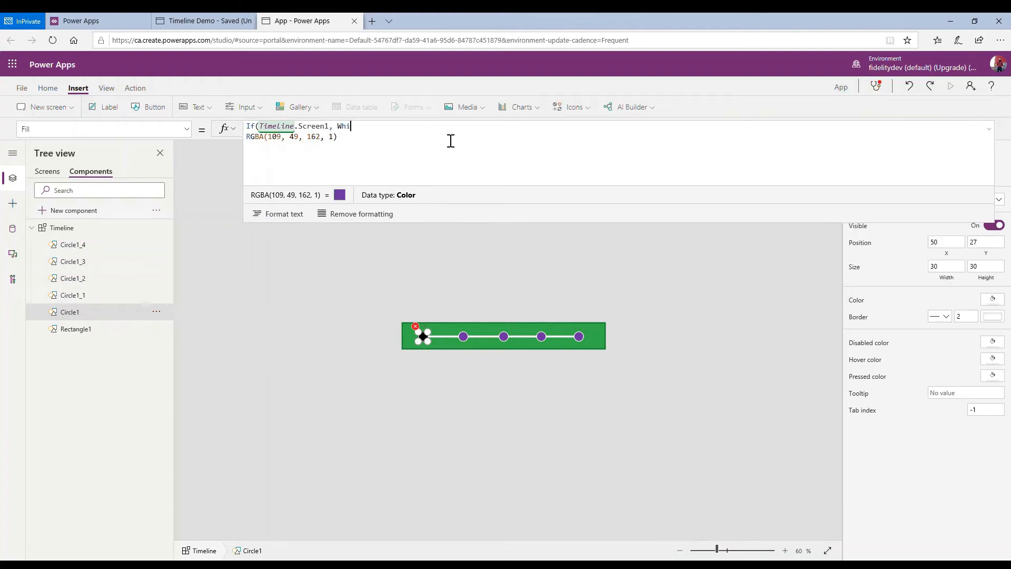
pyautogui.write('te,')
pyautogui.click(392, 145)
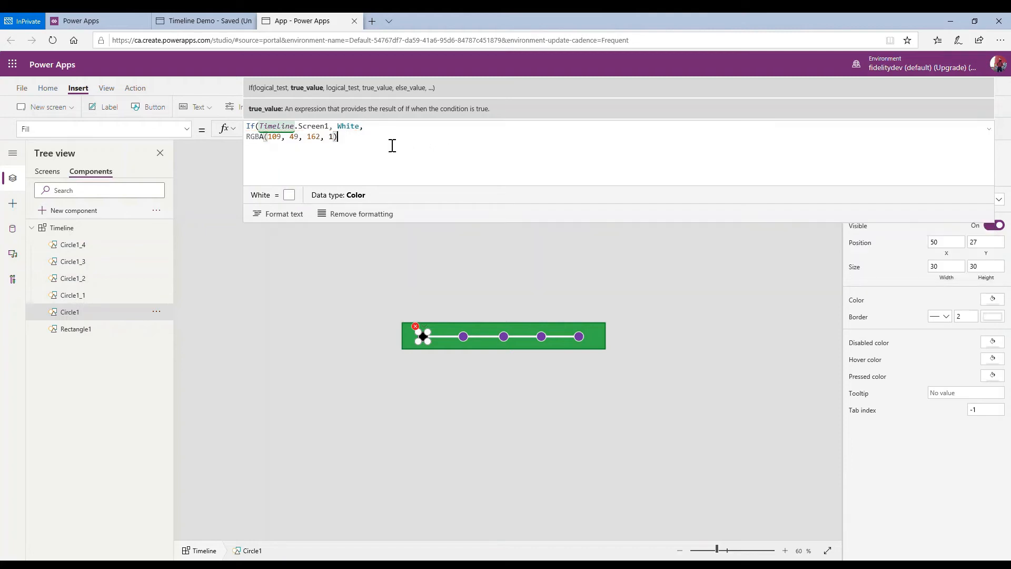
pyautogui.write(')')
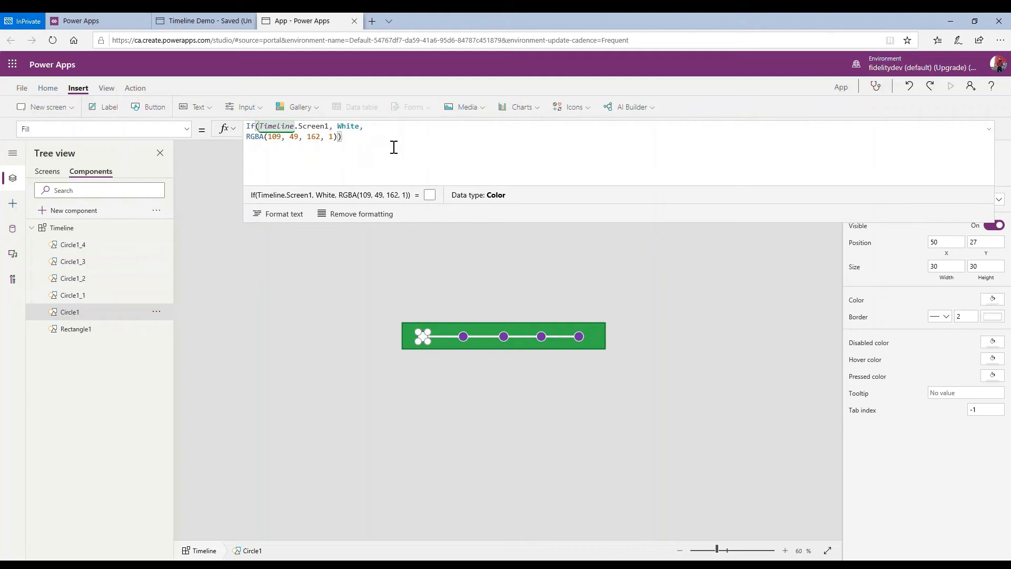
# Copy the first circle's entire Fill formula for reuse on the other circles
pyautogui.moveTo(405, 156); pyautogui.dragTo(237, 131)
pyautogui.click(430, 162)
pyautogui.click(331, 127)
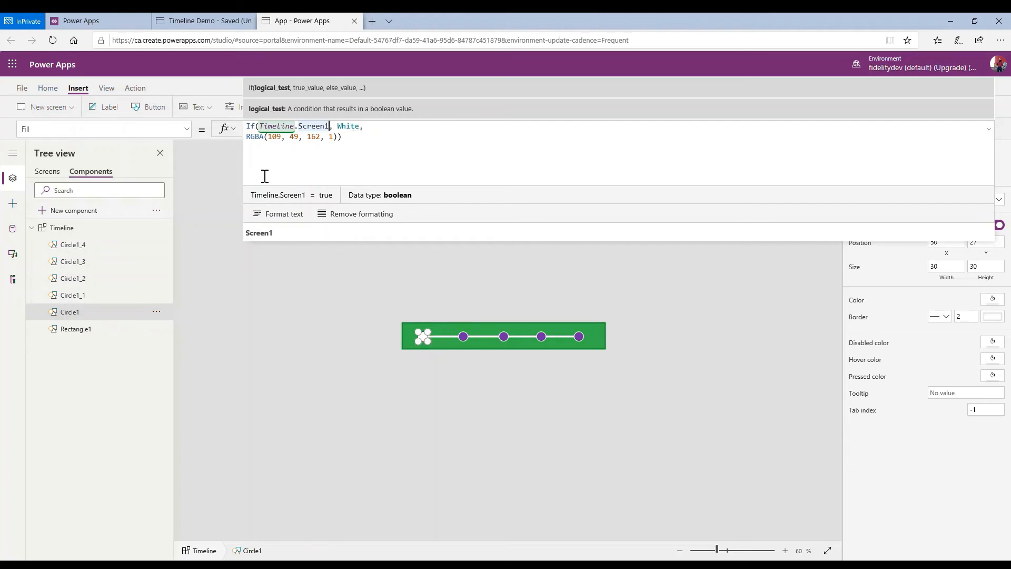
pyautogui.moveTo(402, 154); pyautogui.dragTo(247, 133)
pyautogui.hotkey('ctrl', 'c')
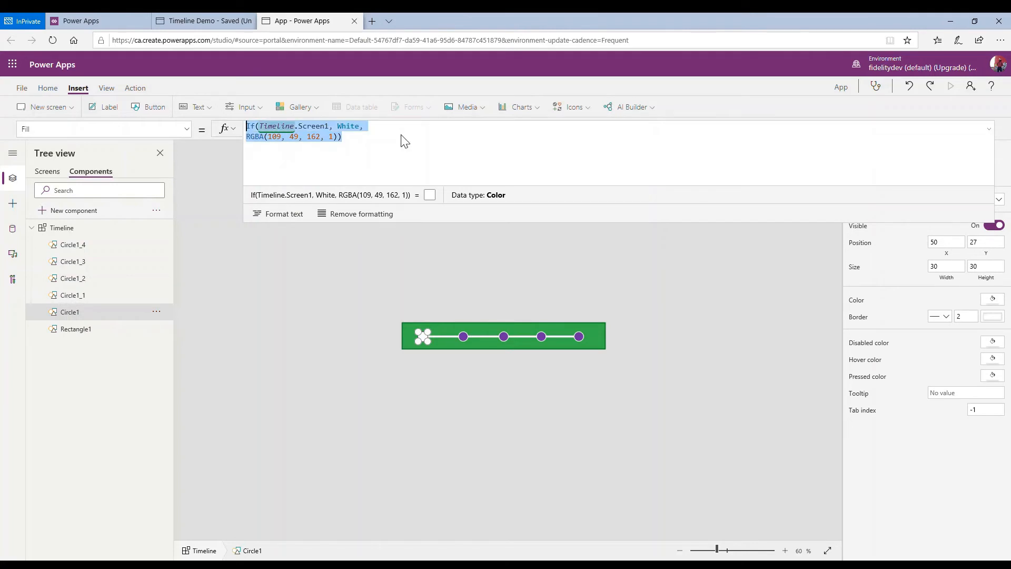
# Replace the second circle's Fill with the copied If formula and change its condition to Timeline.Screen2
pyautogui.click(464, 336)
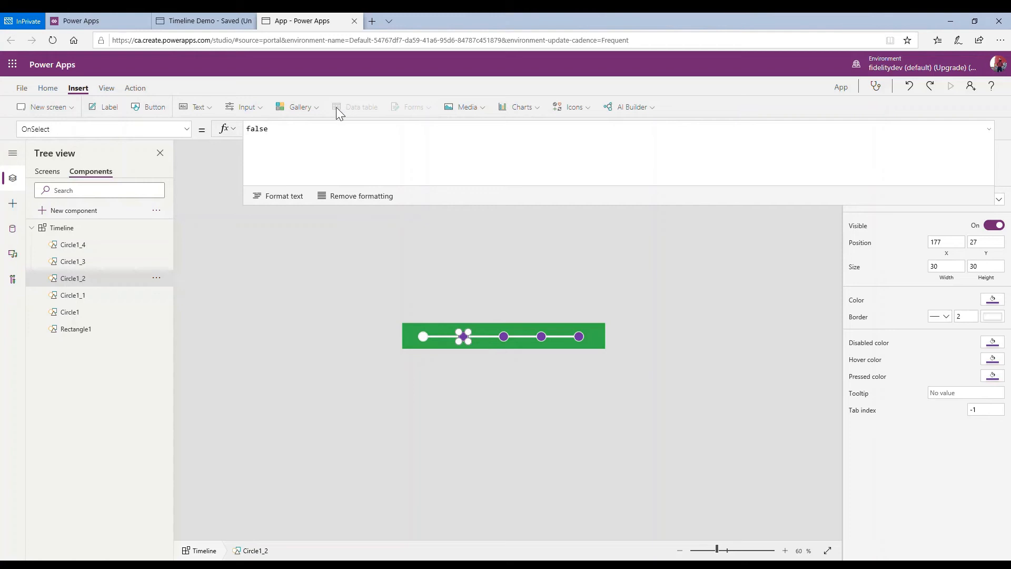
pyautogui.click(188, 130)
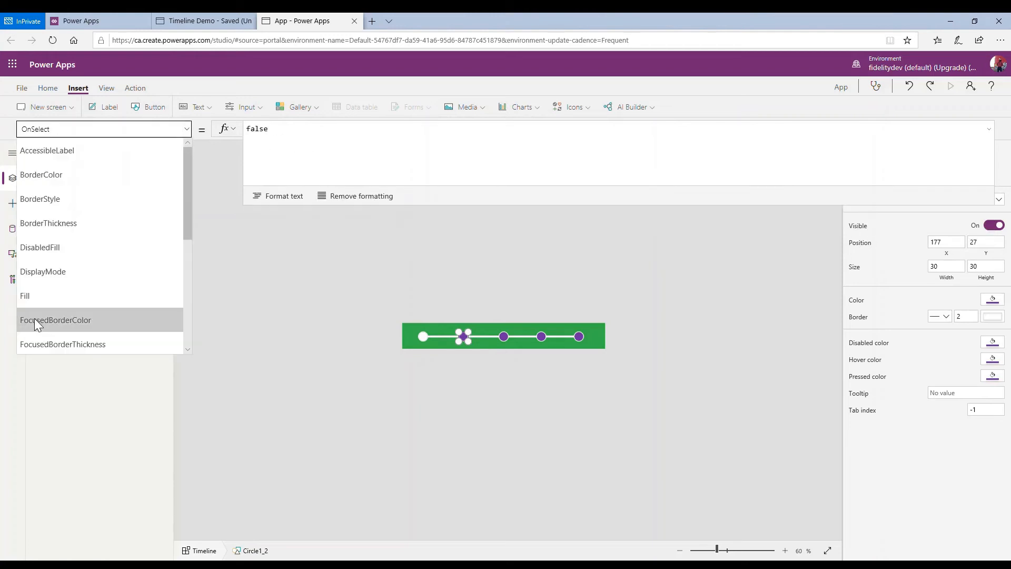
pyautogui.click(44, 299)
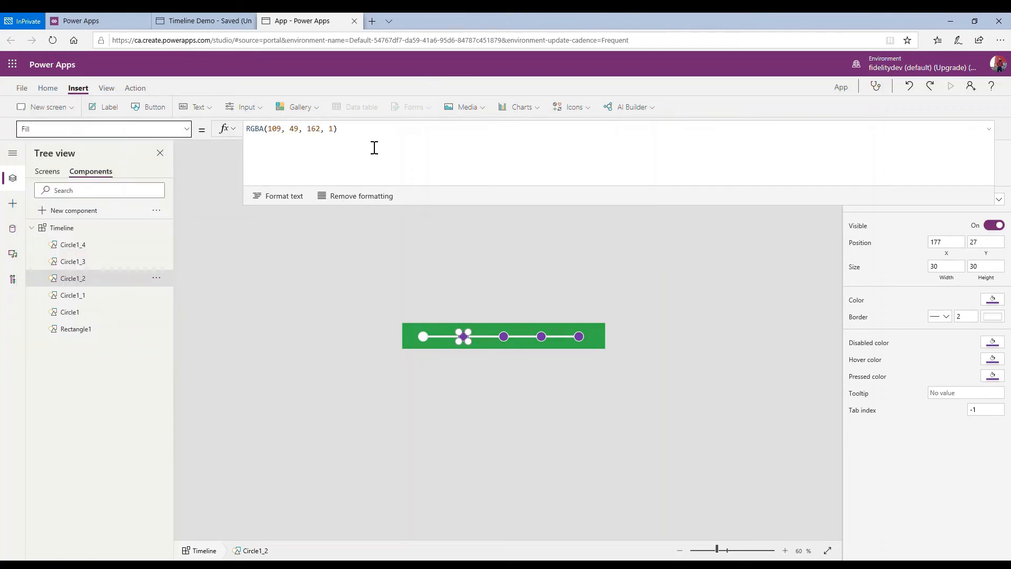
pyautogui.click(374, 147)
pyautogui.hotkey('ctrl', 'a')
pyautogui.hotkey('ctrl', 'v')
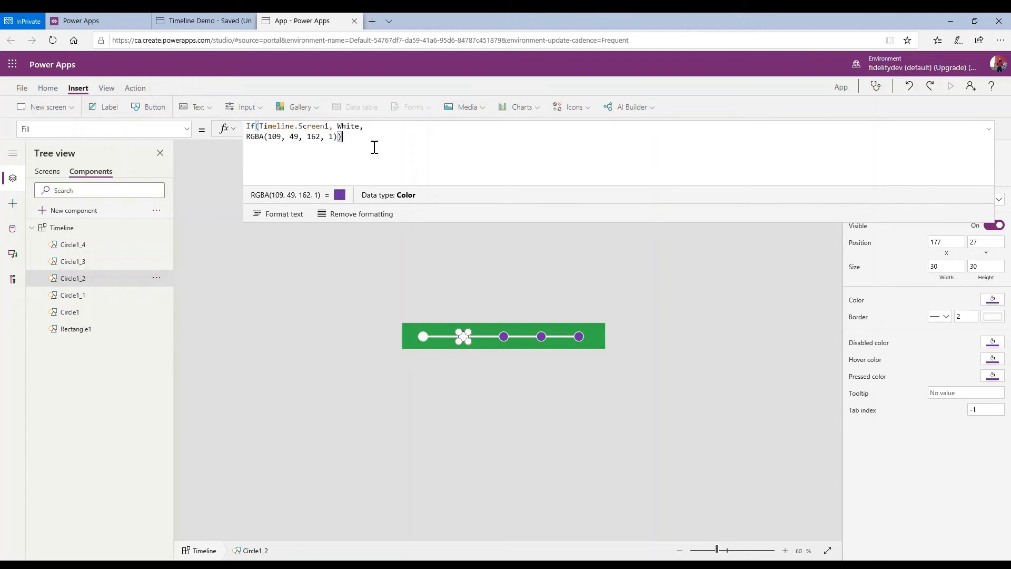
pyautogui.click(337, 132)
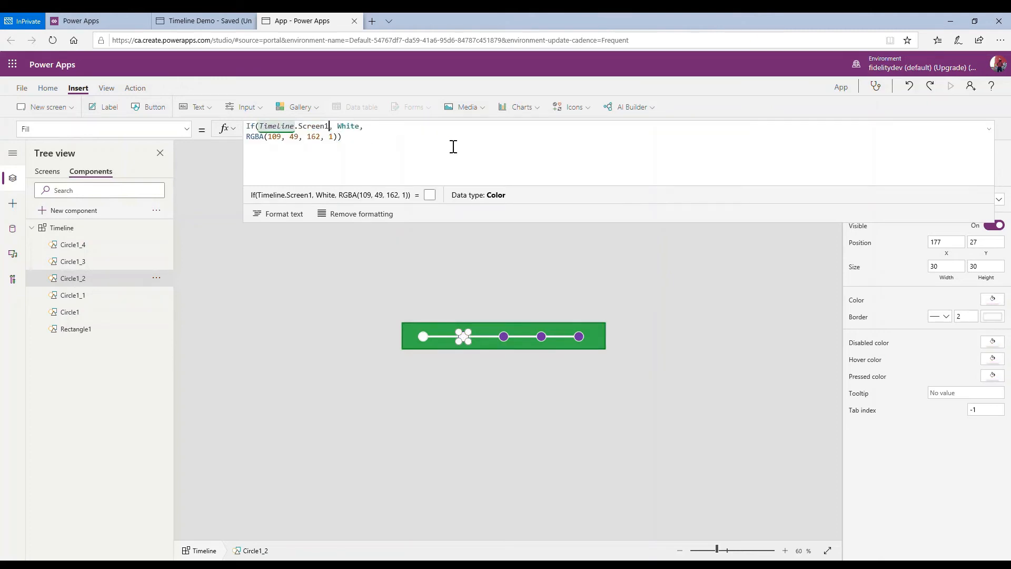
pyautogui.press('BackSpace')
pyautogui.write('2')
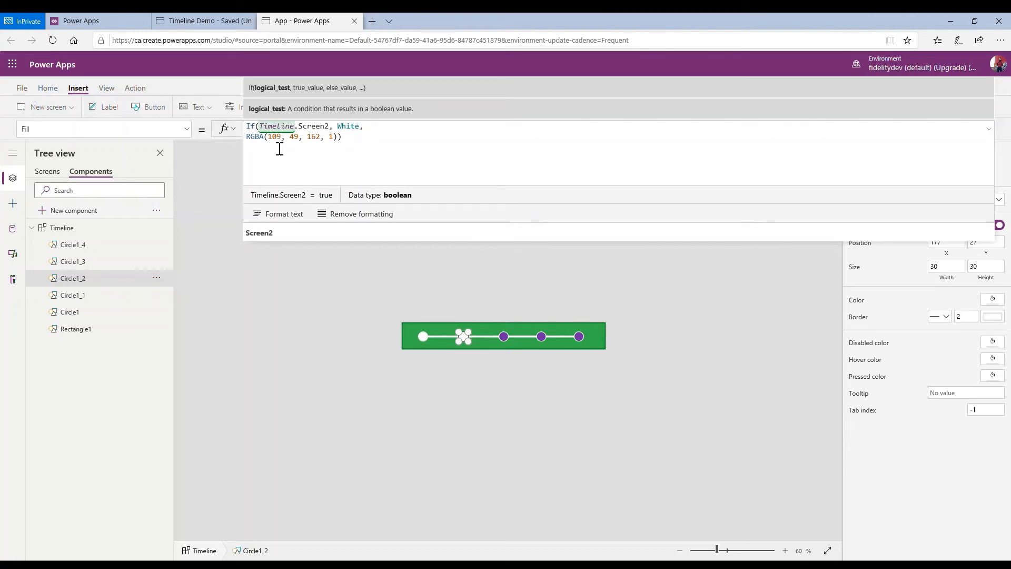
# Replace the third circle's Fill with the copied If formula and change its condition to Timeline.Screen3
pyautogui.click(503, 342)
pyautogui.click(185, 135)
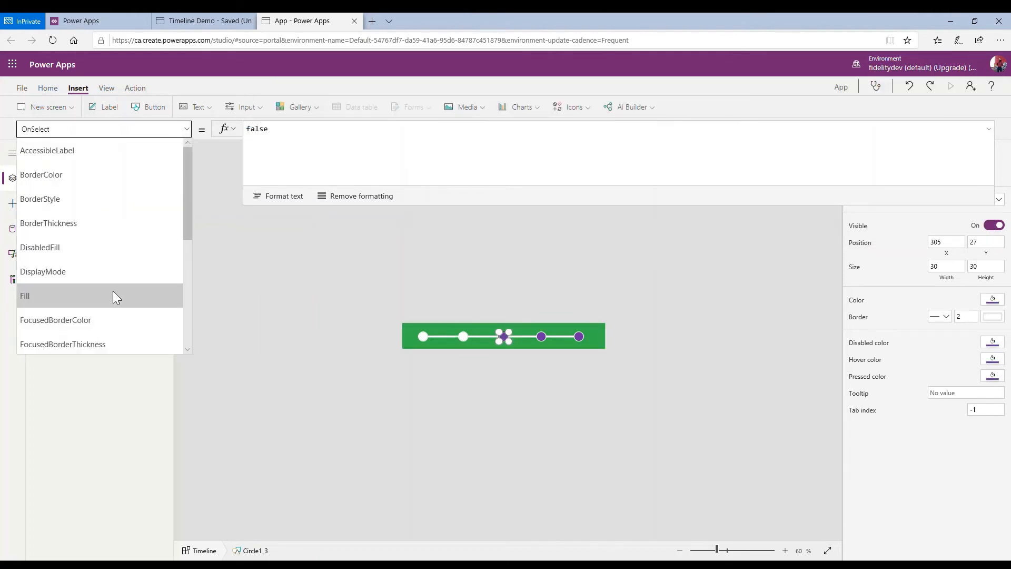
pyautogui.click(52, 296)
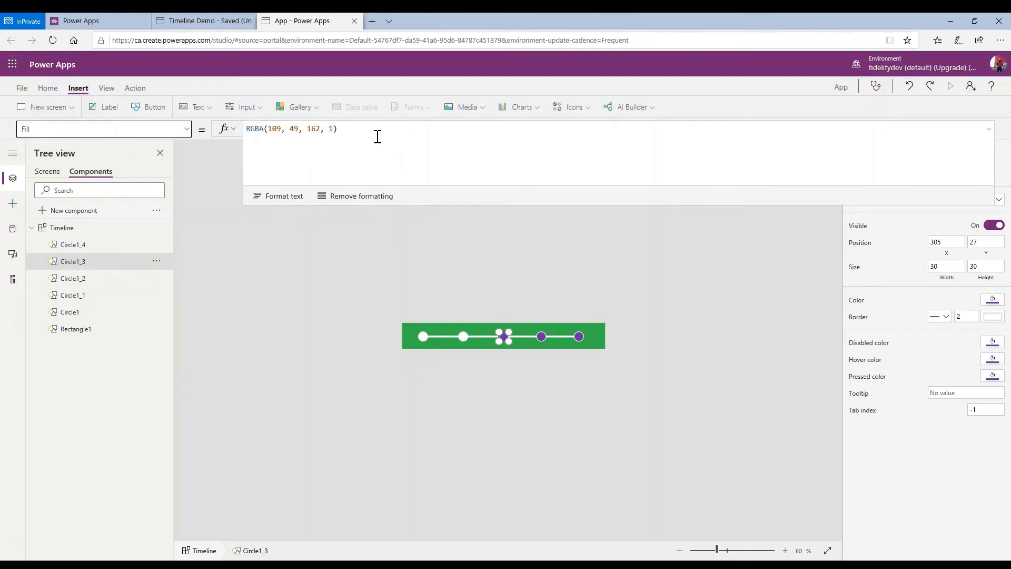
pyautogui.moveTo(378, 137); pyautogui.dragTo(228, 136)
pyautogui.hotkey('ctrl', 'v')
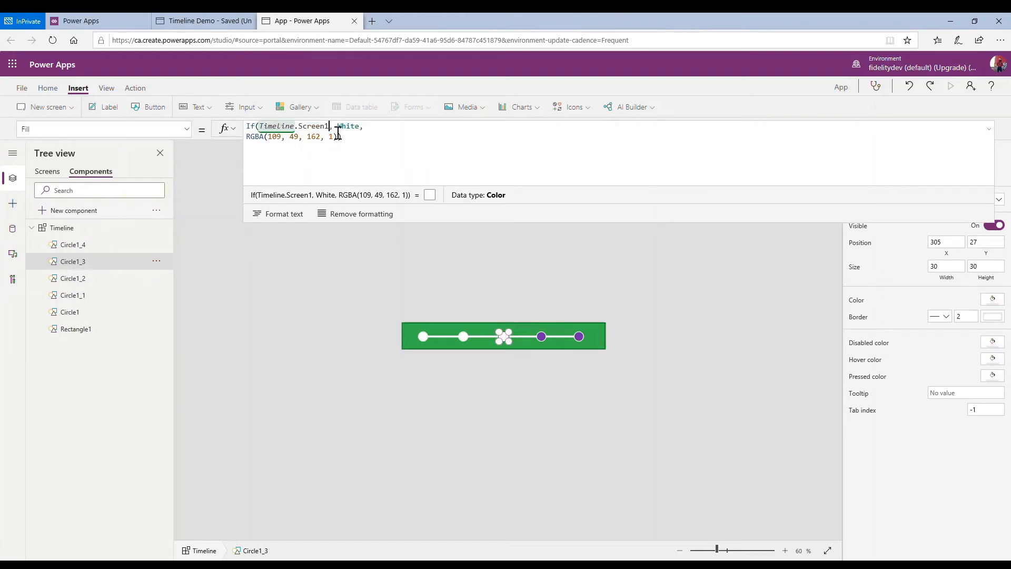
pyautogui.write('3')
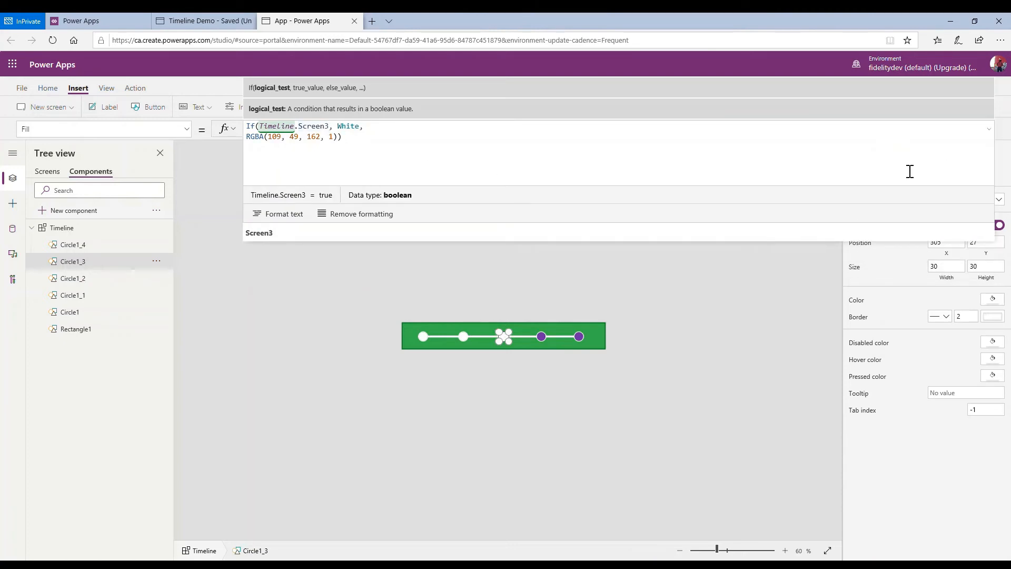
# Replace the fourth circle's Fill with the copied If formula and change its condition to Timeline.Screen4
pyautogui.click(541, 335)
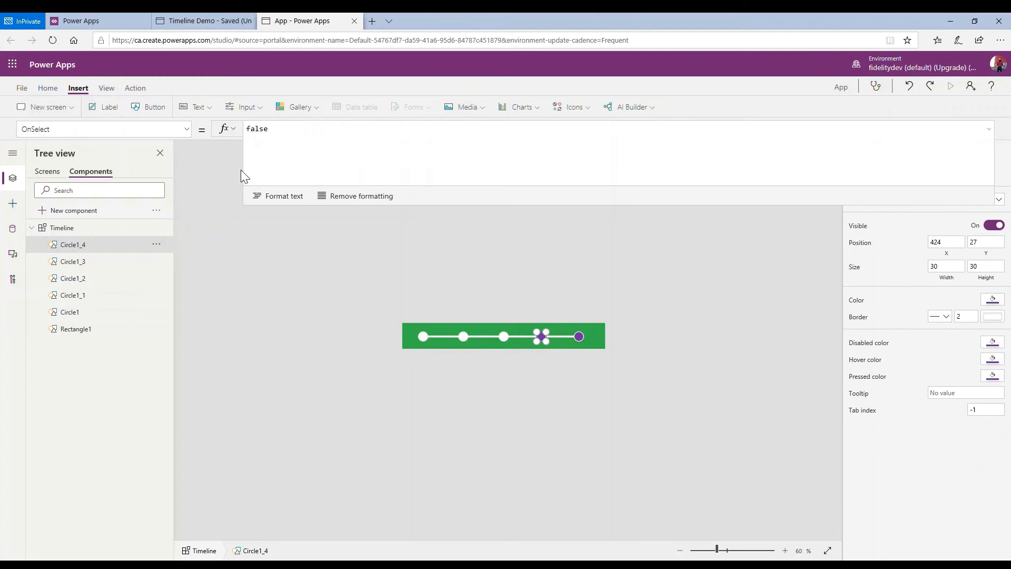
pyautogui.click(173, 135)
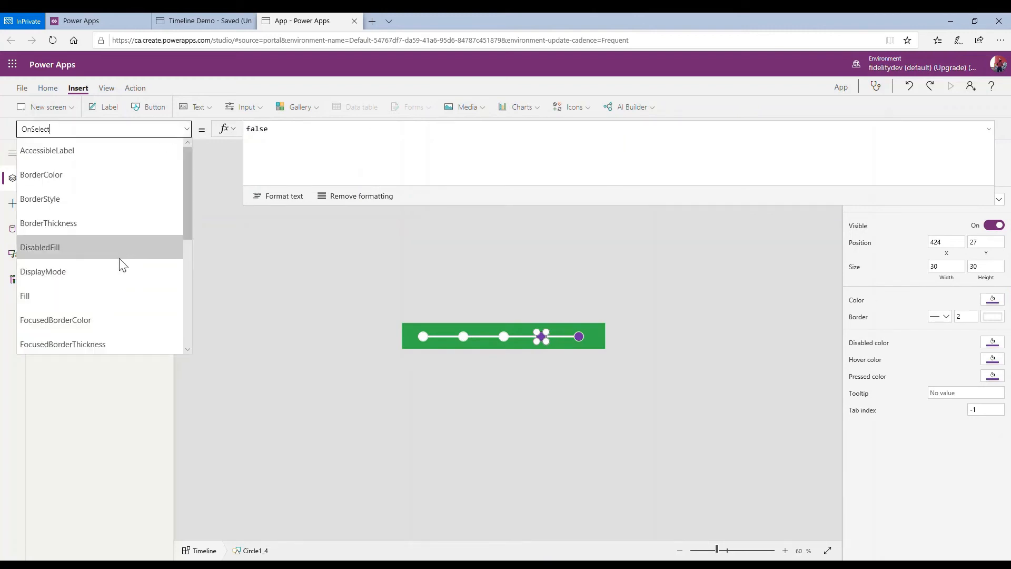
pyautogui.click(109, 293)
pyautogui.click(303, 151)
pyautogui.hotkey('ctrl', 'a')
pyautogui.hotkey('ctrl', 'v')
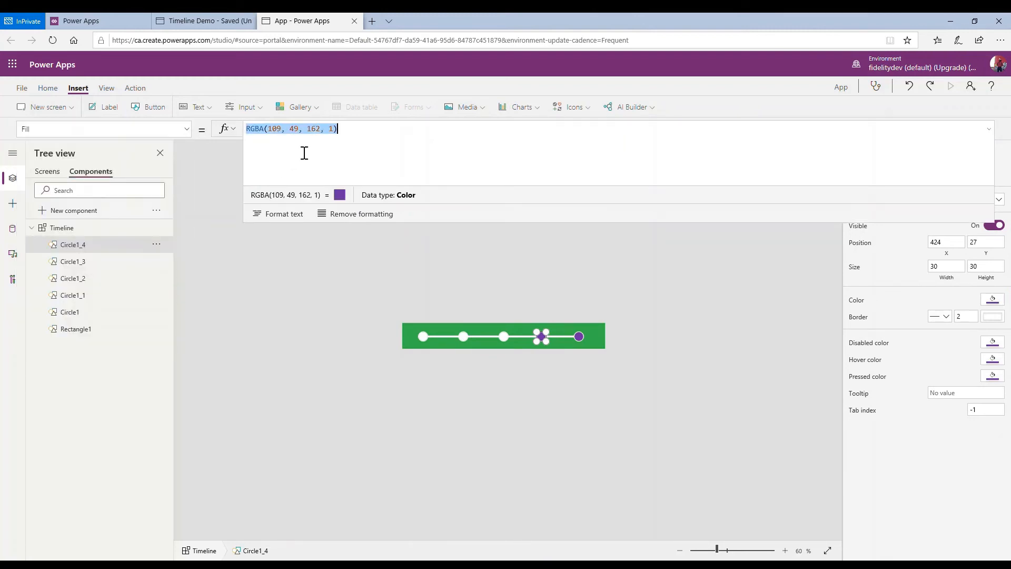
pyautogui.press('Right')
pyautogui.press('Right')
pyautogui.press('BackSpace')
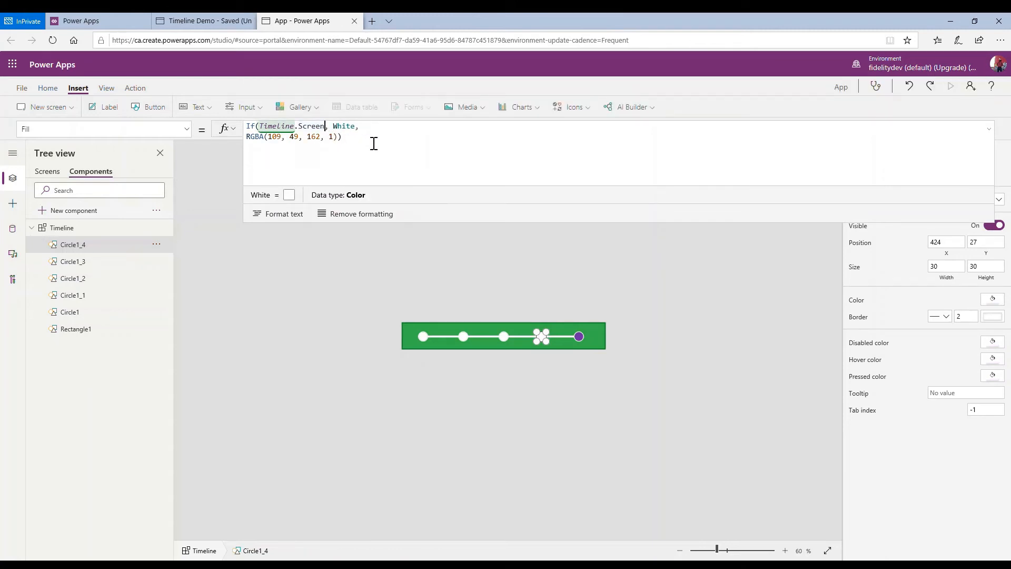
pyautogui.write('4')
# Replace the fifth circle's Fill with the copied If formula, change its condition to Timeline.Screen5, and deselect the circle
pyautogui.click(579, 337)
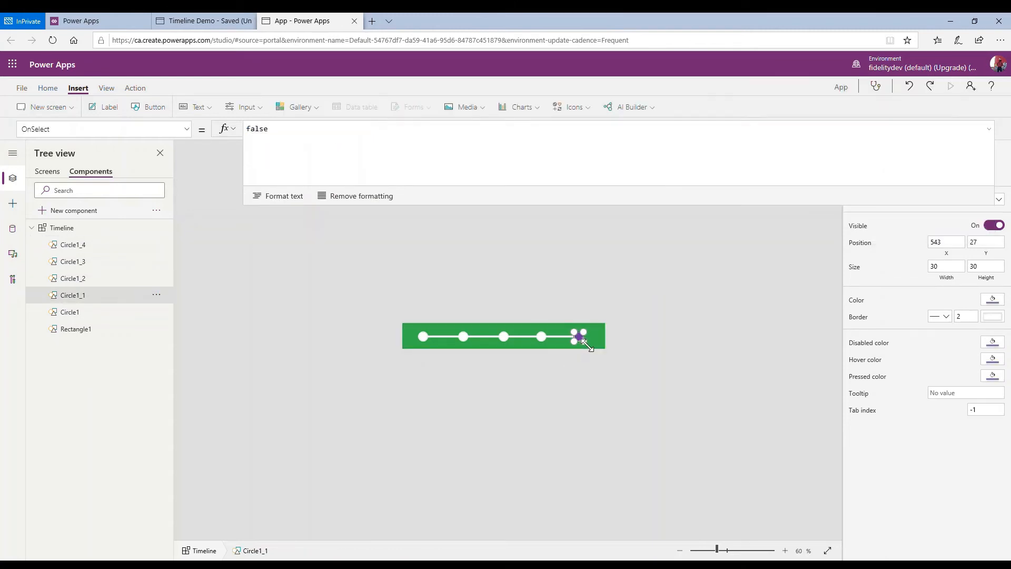
pyautogui.click(184, 134)
pyautogui.click(121, 291)
pyautogui.hotkey('ctrl', 'a')
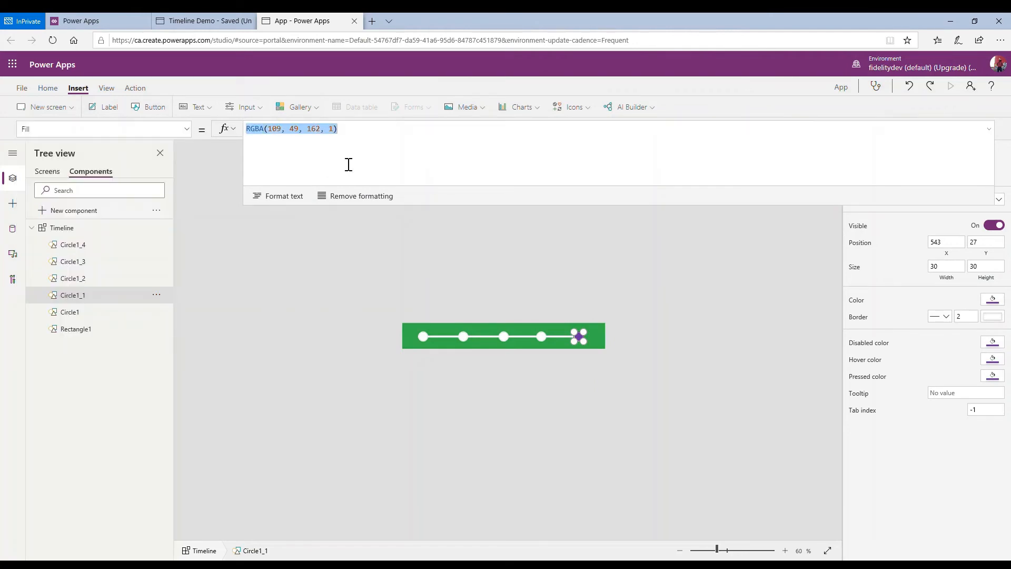
pyautogui.hotkey('ctrl', 'v')
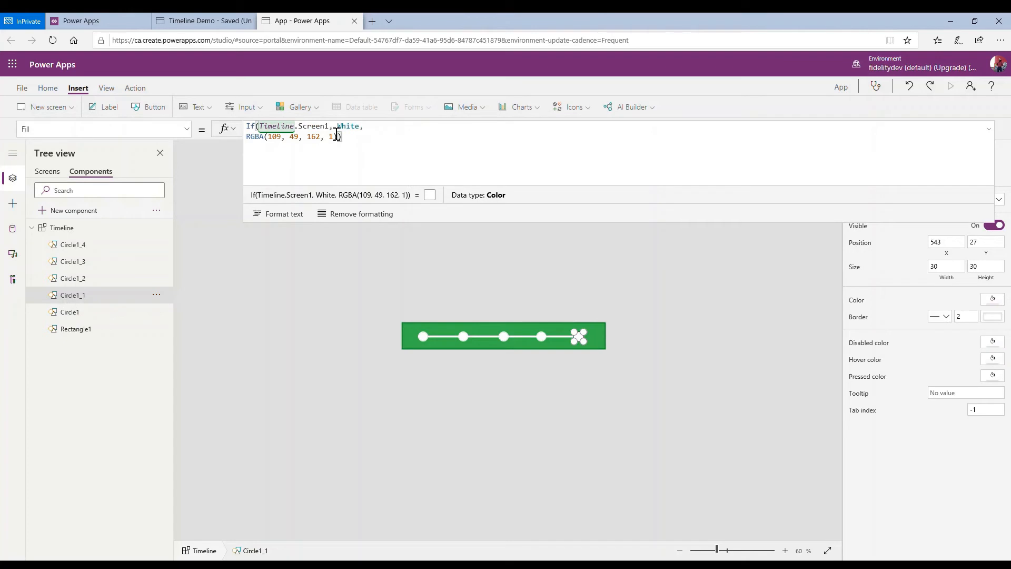
pyautogui.click(329, 126)
pyautogui.press('BackSpace')
pyautogui.write('5')
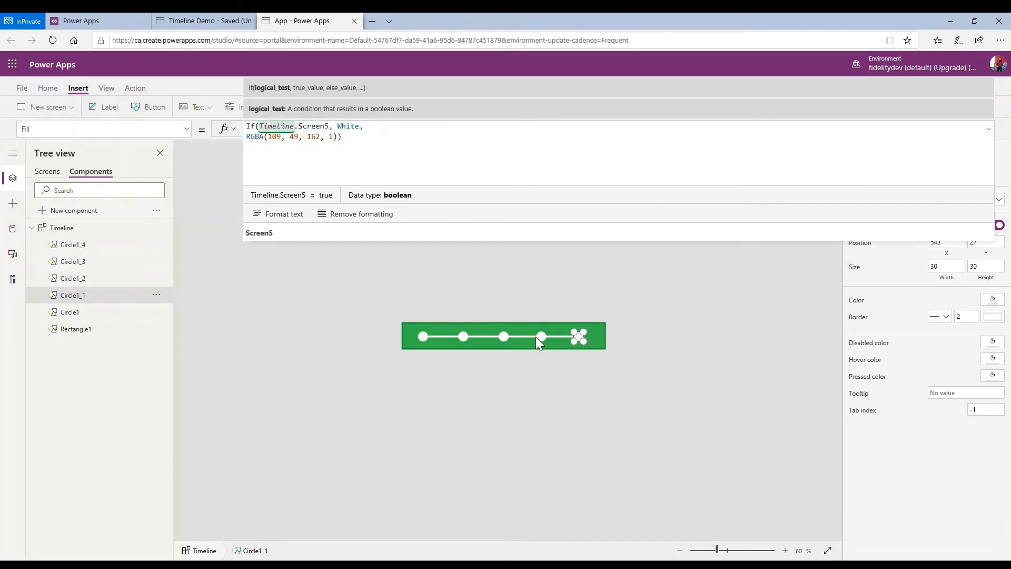
pyautogui.click(653, 323)
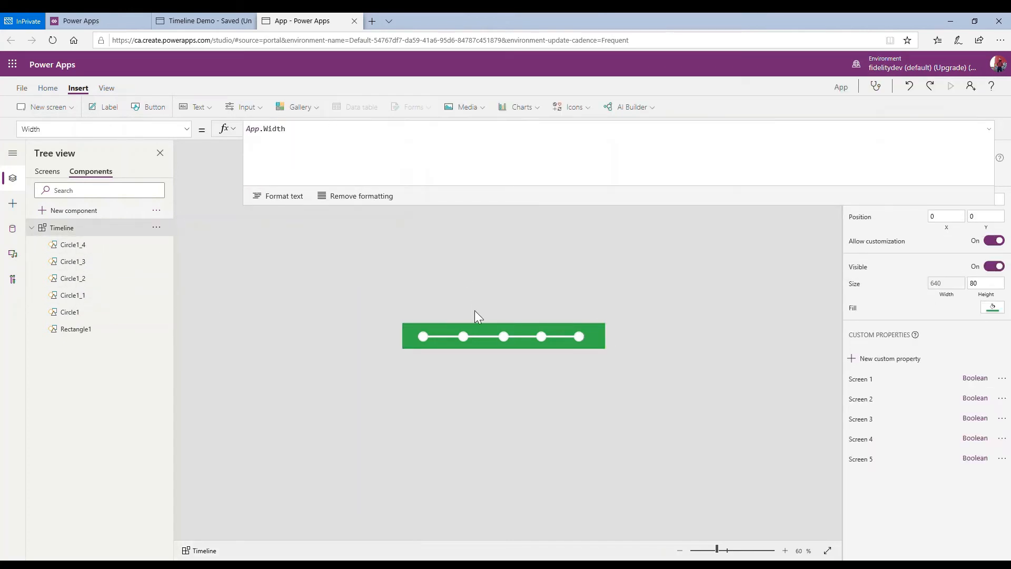
# Return to the app's screens, collapse Screen4's contents and display Screen1 with its timeline
pyautogui.click(53, 172)
pyautogui.click(997, 129)
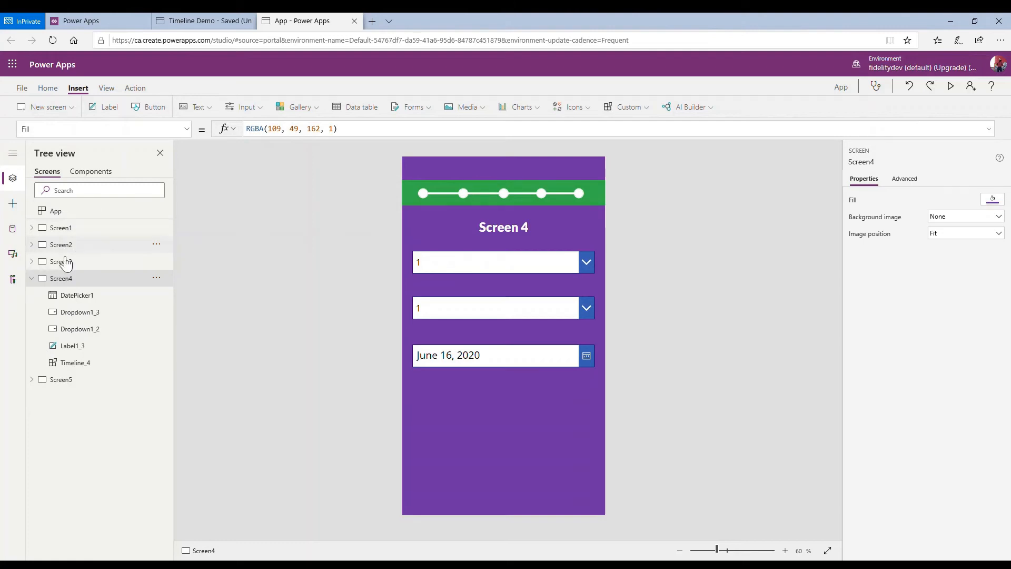
pyautogui.click(32, 278)
pyautogui.click(97, 236)
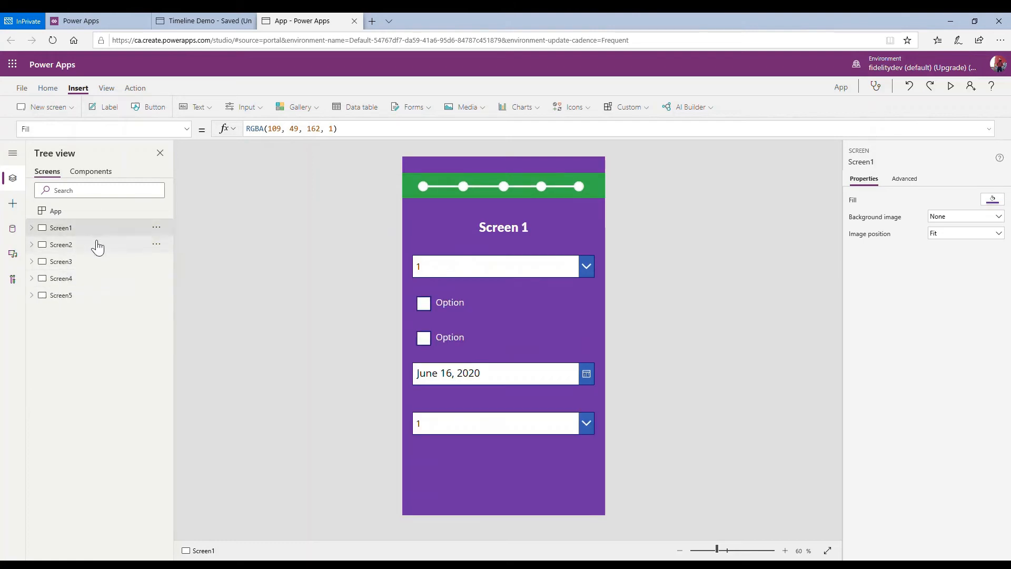
# Set the Screen2 property of the timeline component on Screen1 to false
pyautogui.click(186, 129)
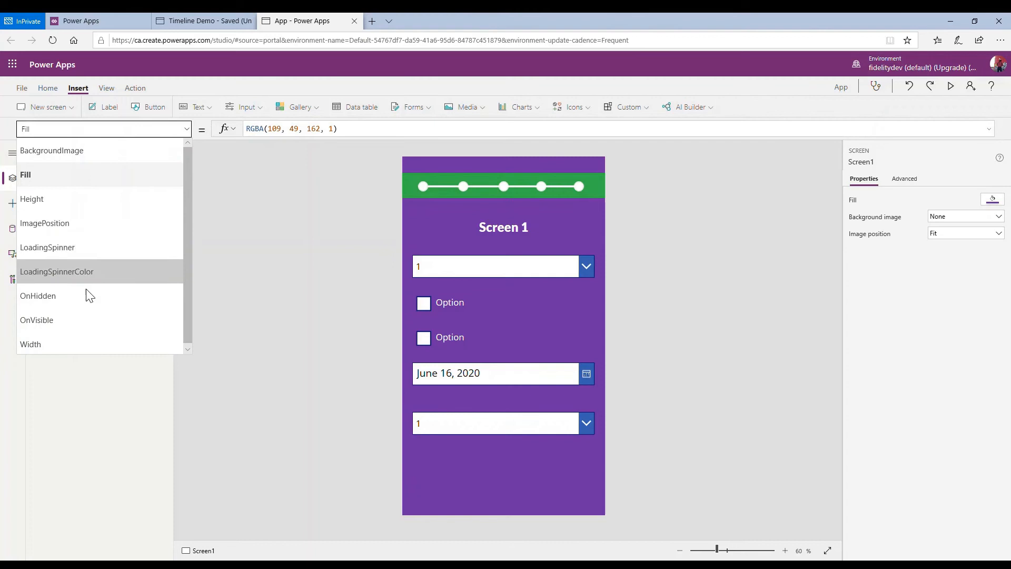
pyautogui.press('Escape')
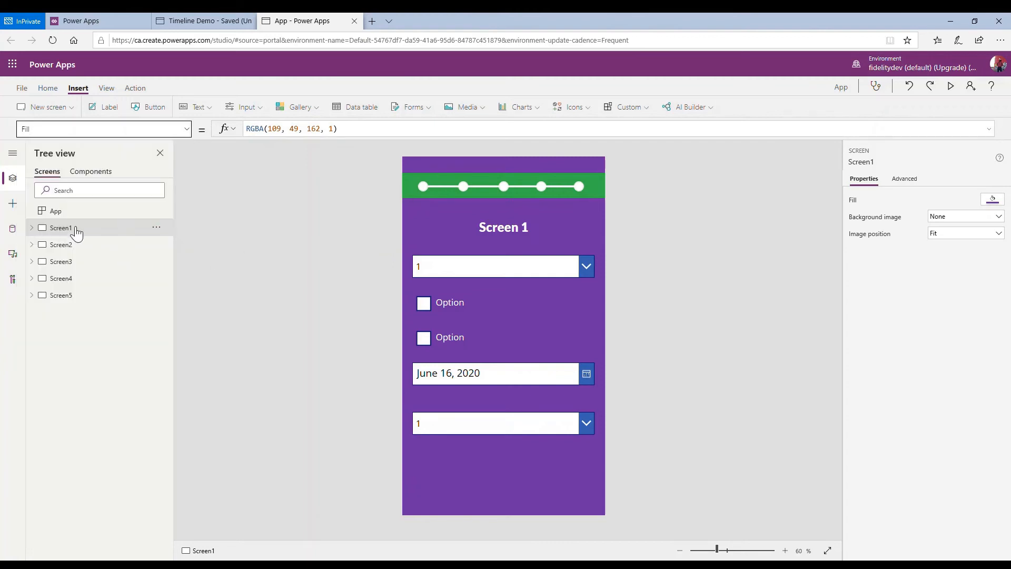
pyautogui.click(443, 192)
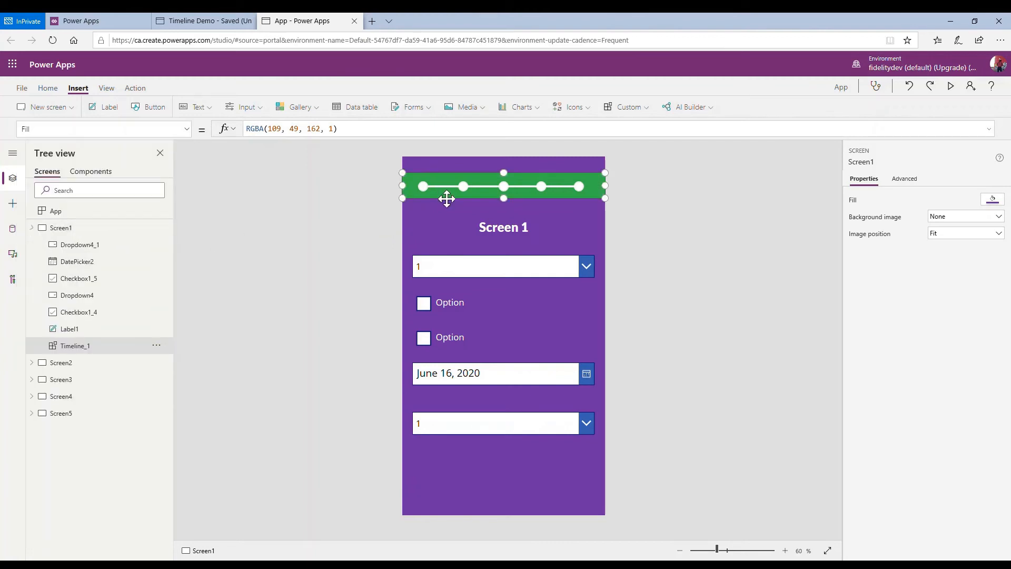
pyautogui.click(186, 130)
pyautogui.click(79, 247)
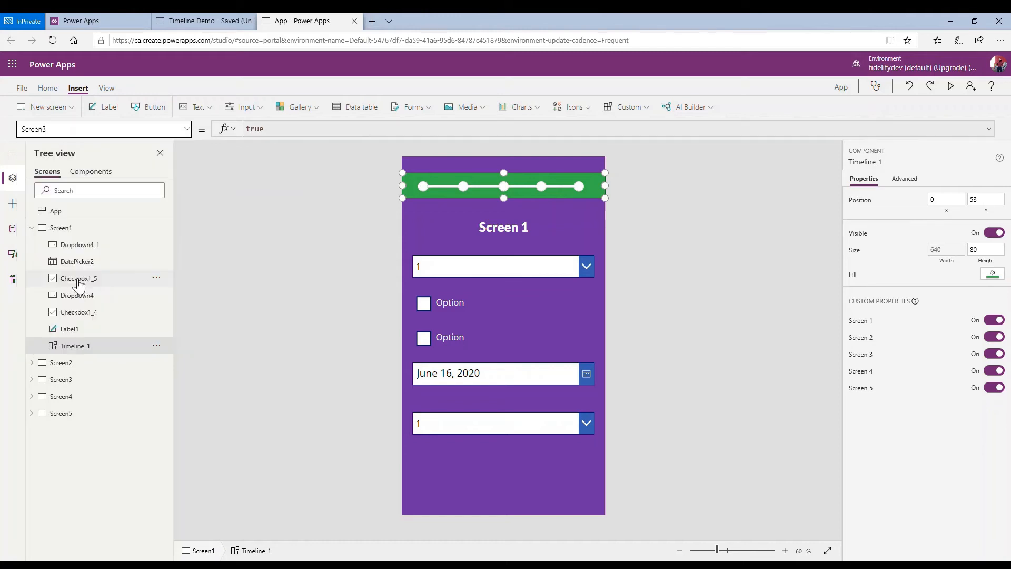
pyautogui.click(183, 132)
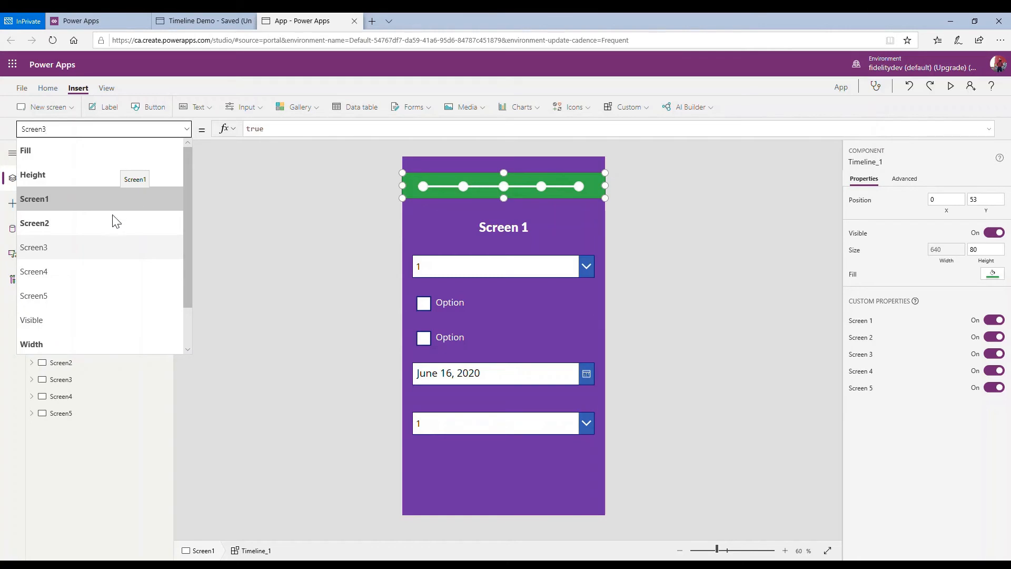
pyautogui.scroll(-1, 93, 223)
pyautogui.click(95, 223)
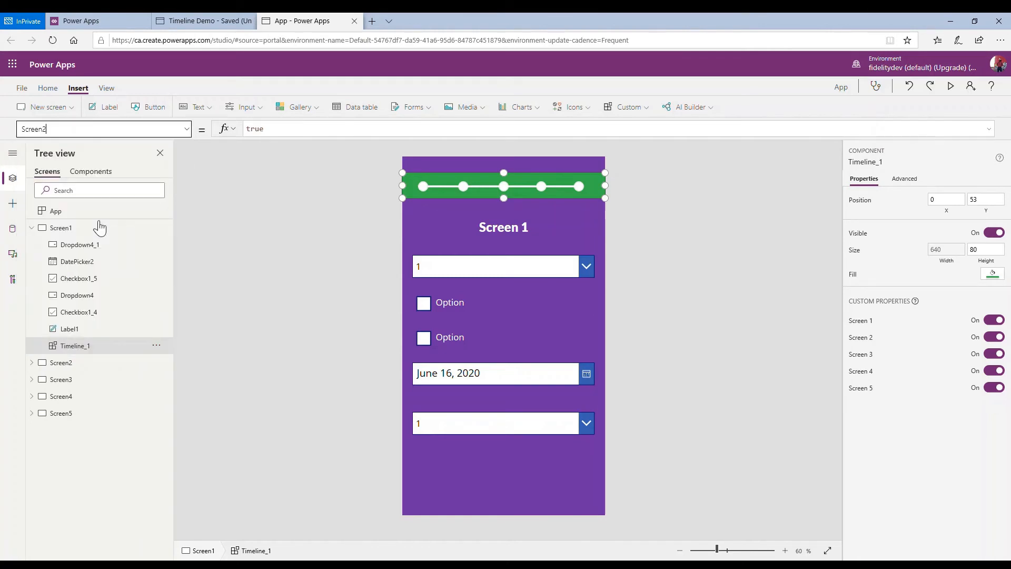
pyautogui.click(320, 135)
pyautogui.write('fla')
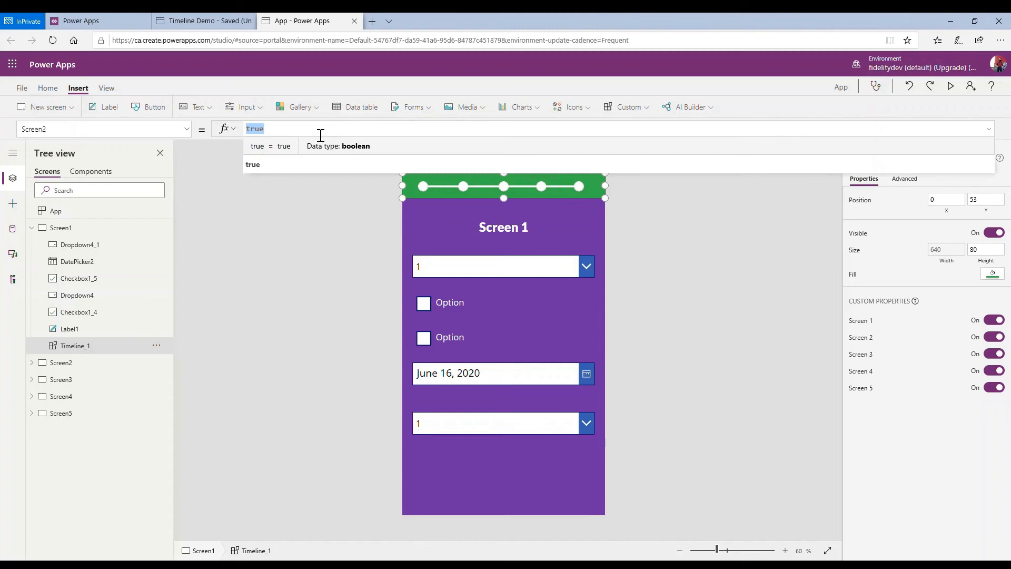
pyautogui.press('BackSpace')
pyautogui.press('BackSpace')
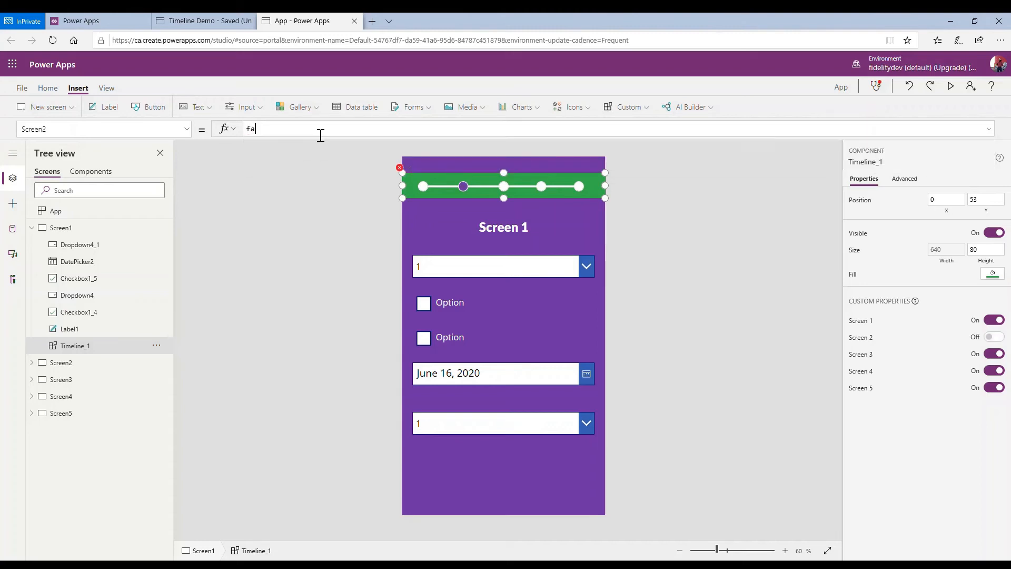
pyautogui.write('alse')
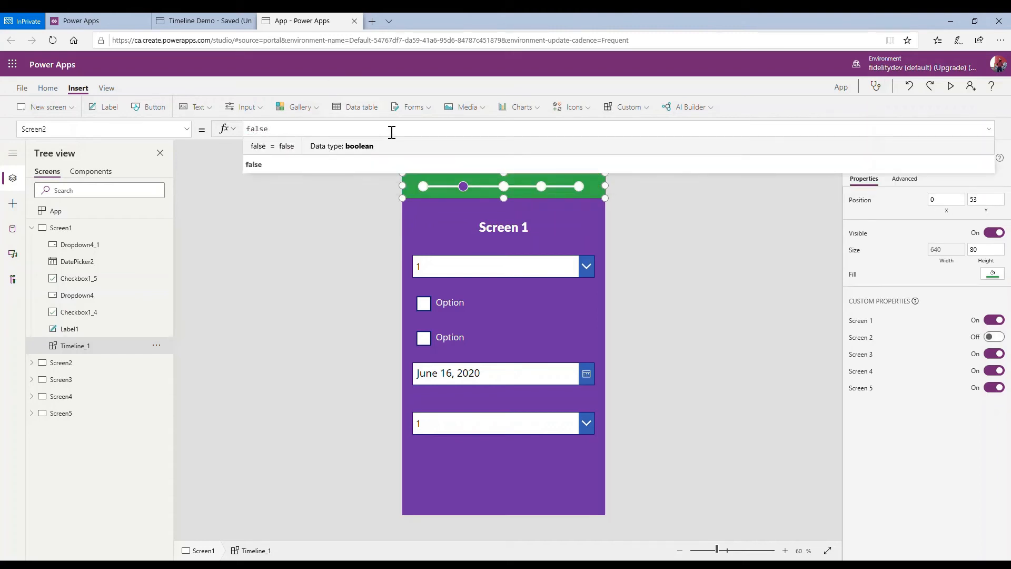
# Set the Screen3 property of Screen1's timeline component to false, reusing the value from its Screen2 property
pyautogui.moveTo(269, 130); pyautogui.dragTo(244, 133)
pyautogui.click(182, 129)
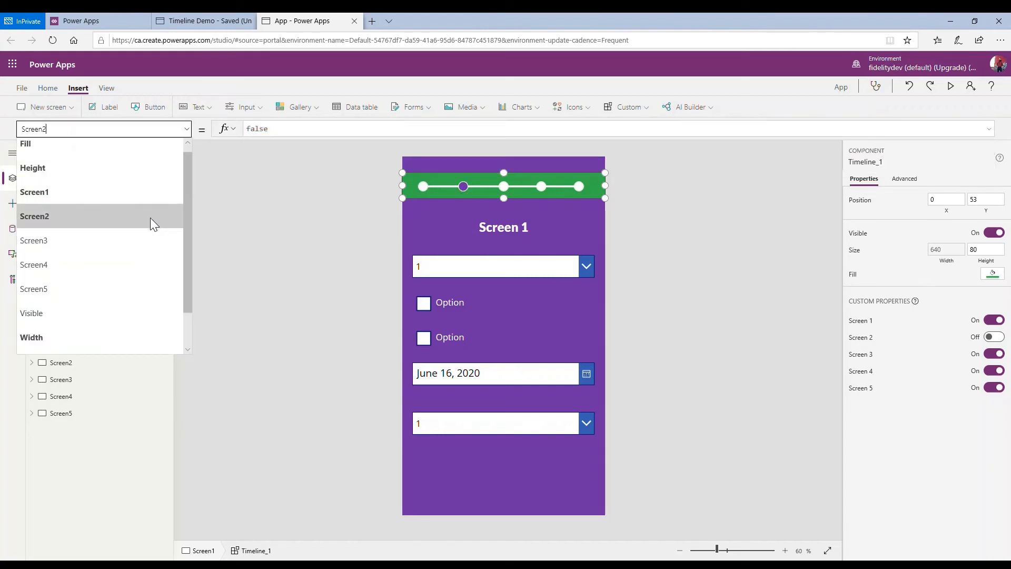
pyautogui.click(131, 241)
pyautogui.click(305, 131)
pyautogui.hotkey('ctrl', 'a')
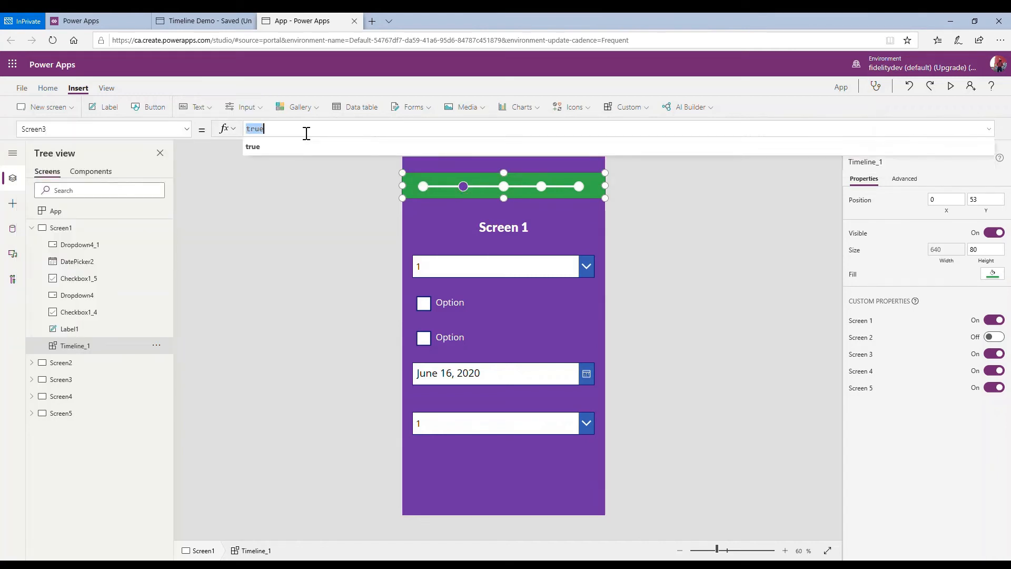
# Set the Screen4 property of the timeline component on Screen1 to false
pyautogui.click(188, 131)
pyautogui.click(128, 261)
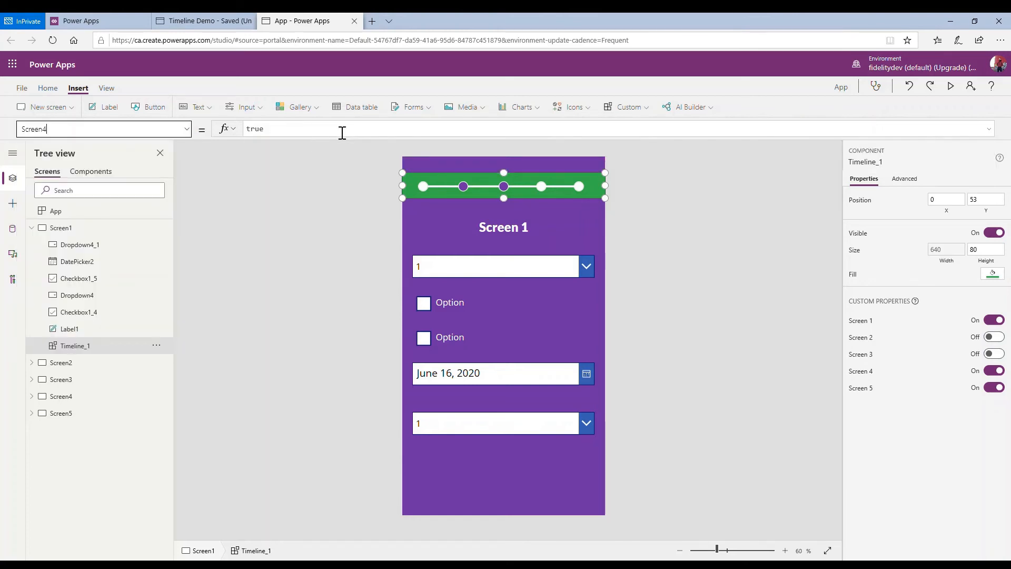
pyautogui.click(342, 133)
pyautogui.hotkey('ctrl', 'a')
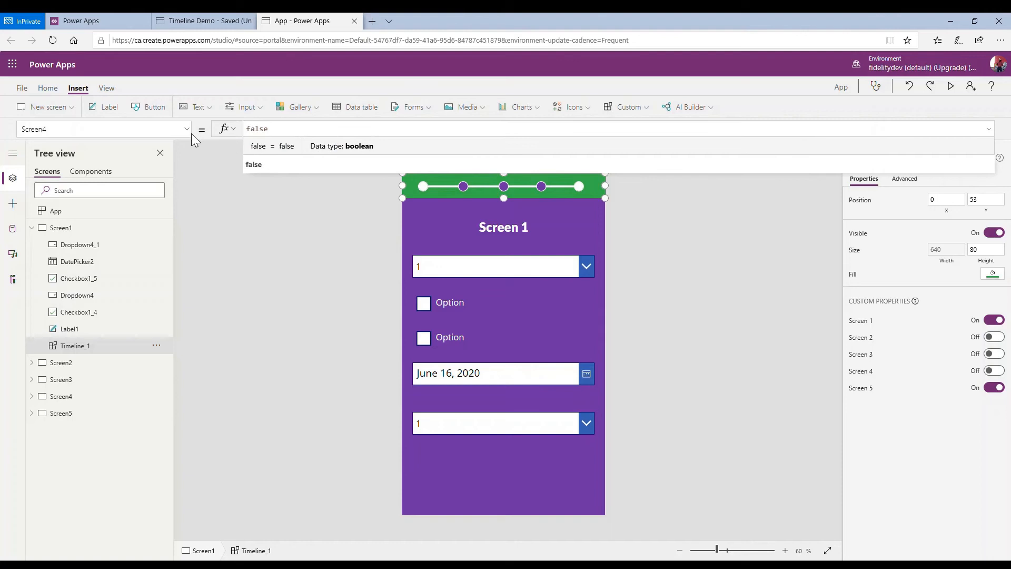
# Set the Screen5 property of Screen1's timeline component to false and collapse Screen1 in the tree
pyautogui.click(187, 129)
pyautogui.press('Return')
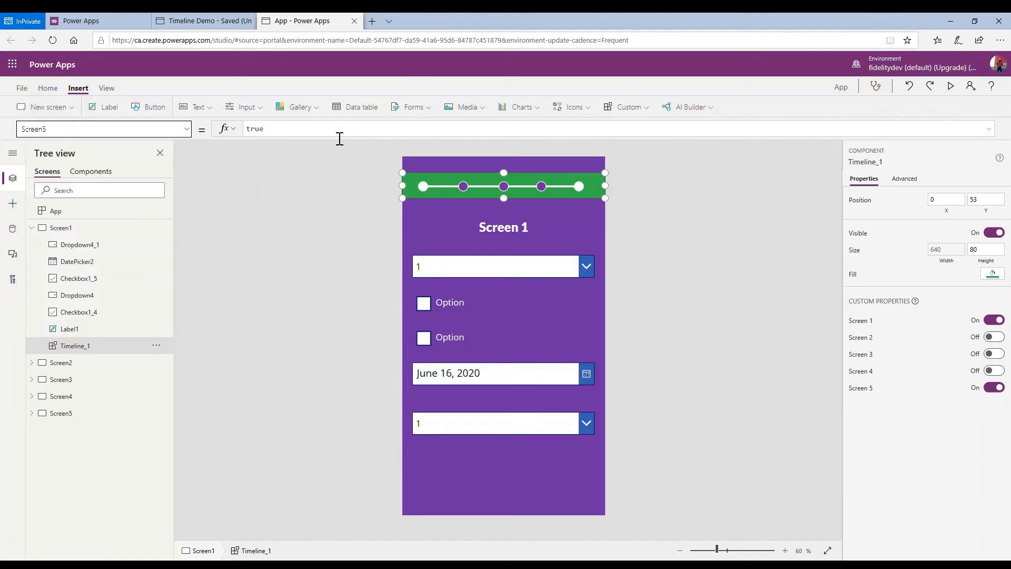
pyautogui.click(339, 133)
pyautogui.hotkey('ctrl', 'a')
pyautogui.write('false')
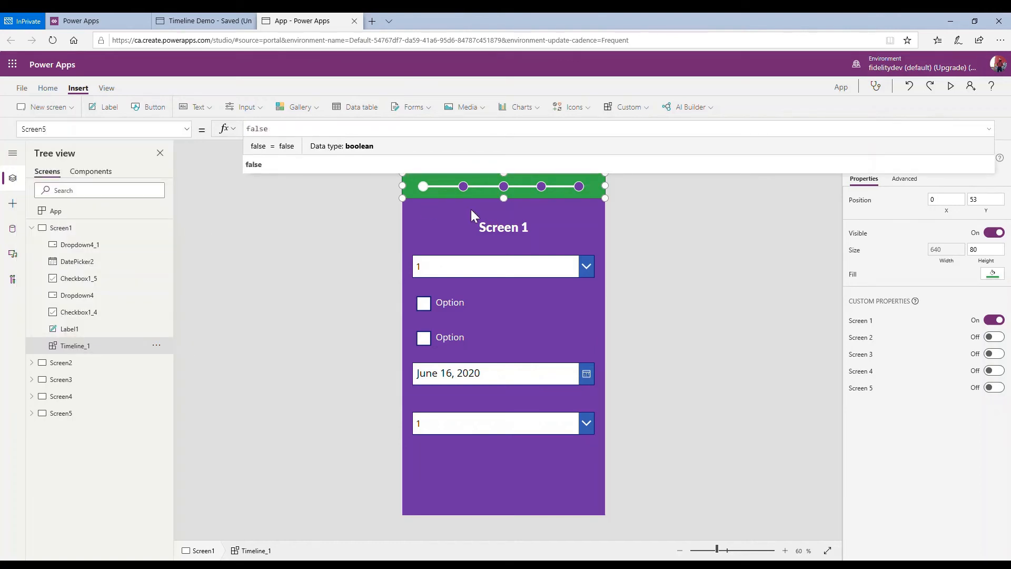
pyautogui.click(400, 182)
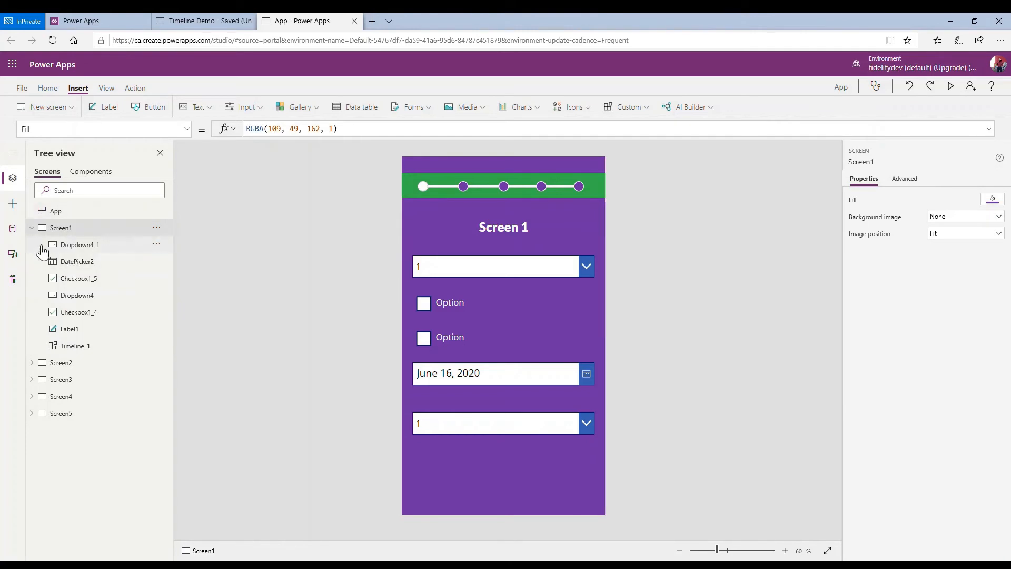
pyautogui.click(32, 228)
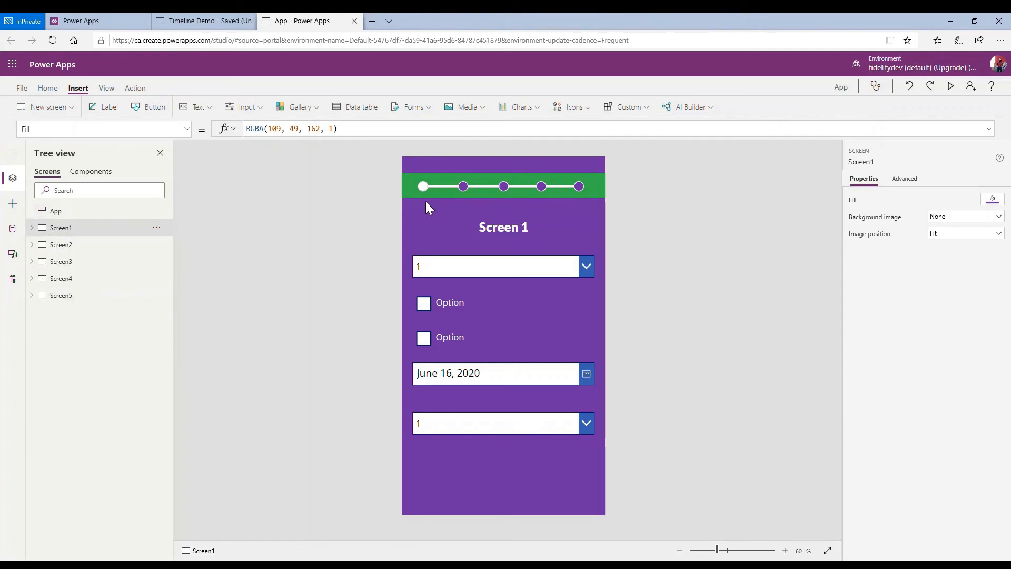
# Set the Screen1 property of the timeline component on Screen2 to false
pyautogui.click(112, 245)
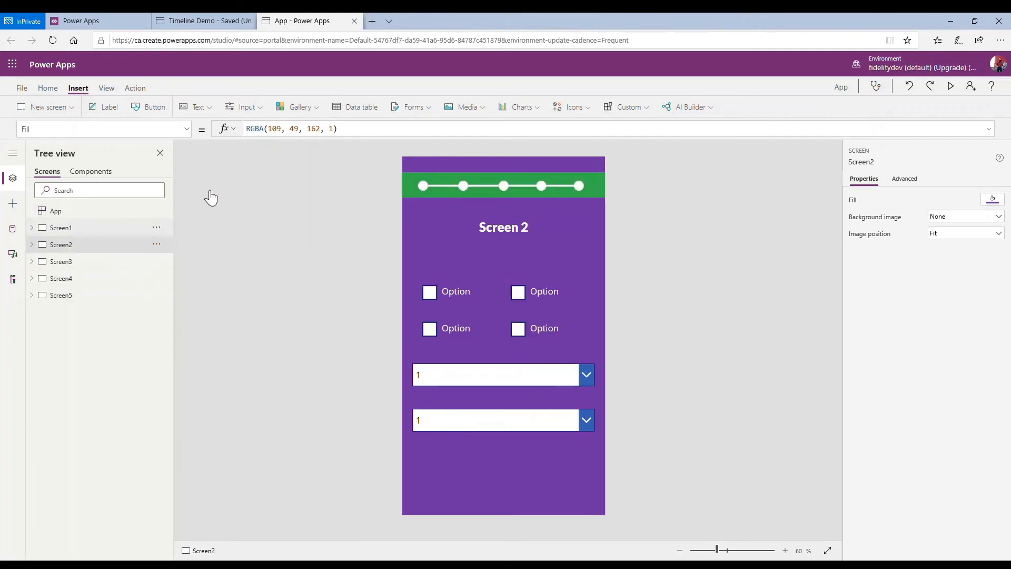
pyautogui.click(187, 130)
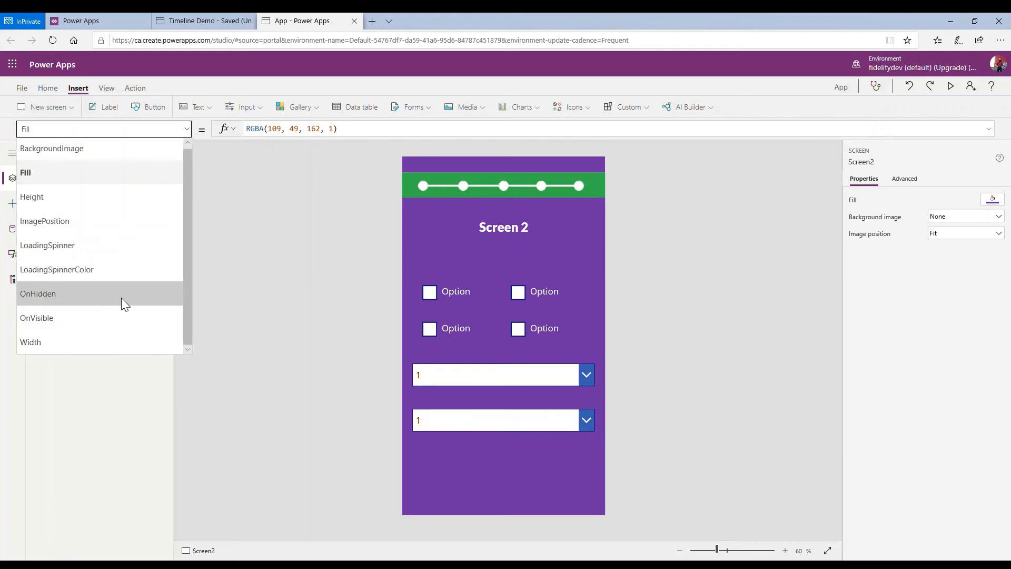
pyautogui.click(485, 181)
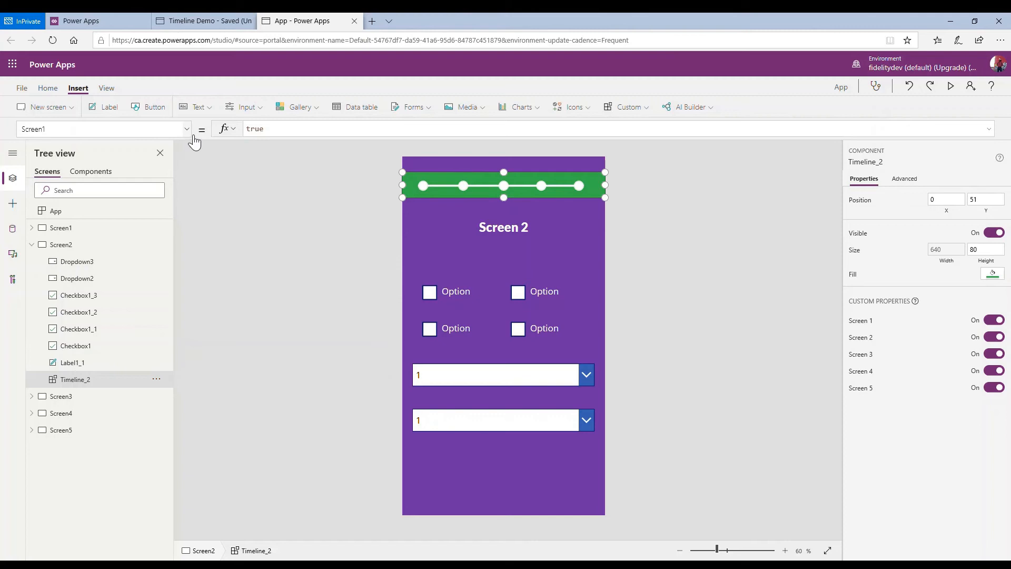
pyautogui.hotkey('ctrl', 'a')
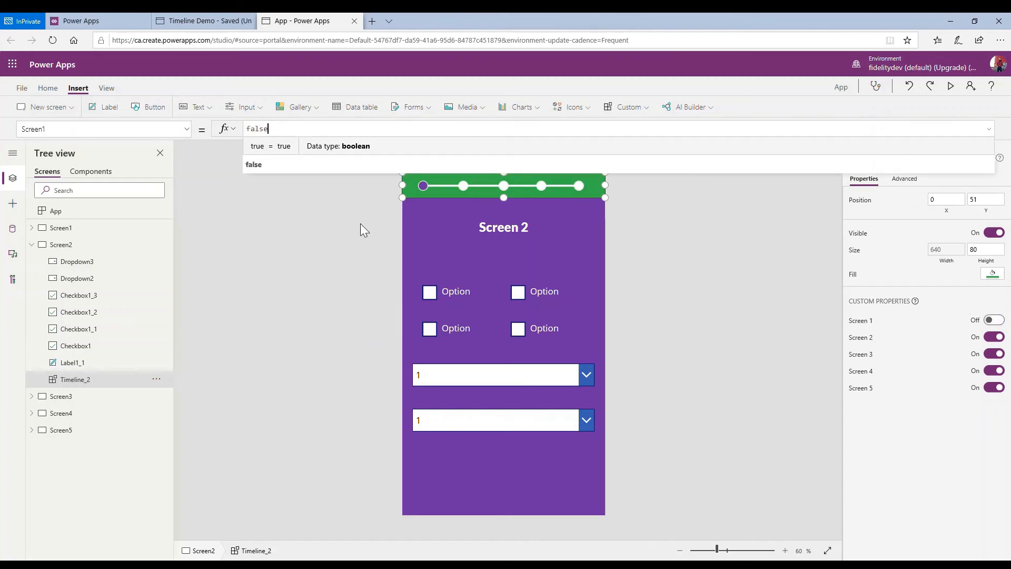
# Set the Screen3 and Screen4 properties of the timeline component on Screen2 to false
pyautogui.click(185, 130)
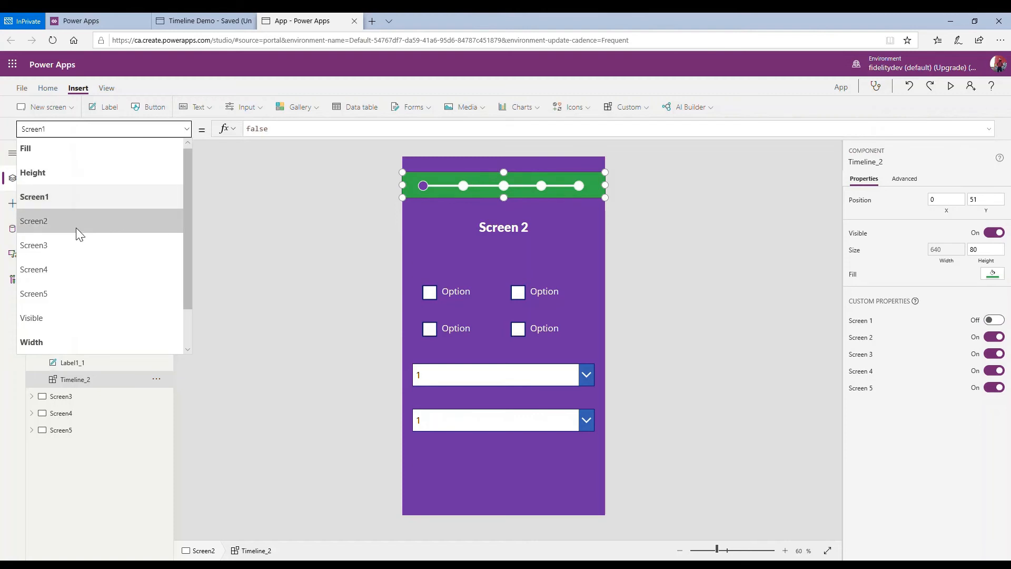
pyautogui.click(78, 243)
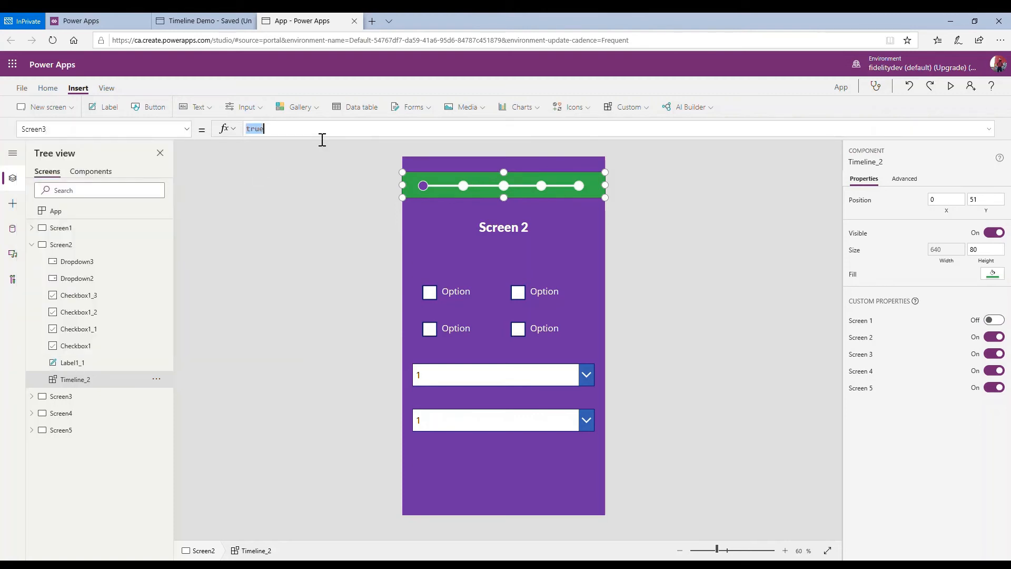
pyautogui.click(165, 133)
pyautogui.click(89, 278)
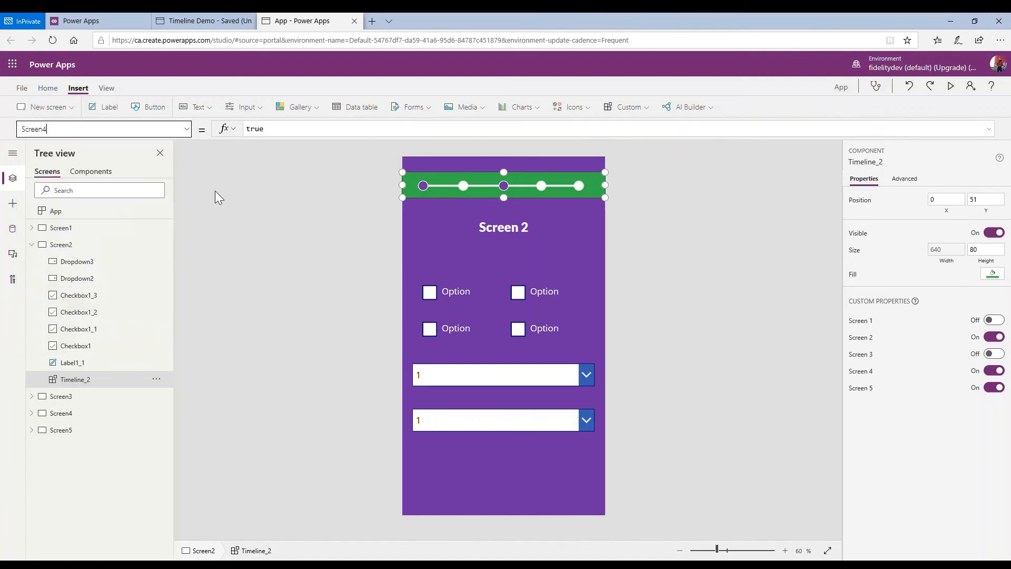
pyautogui.click(287, 138)
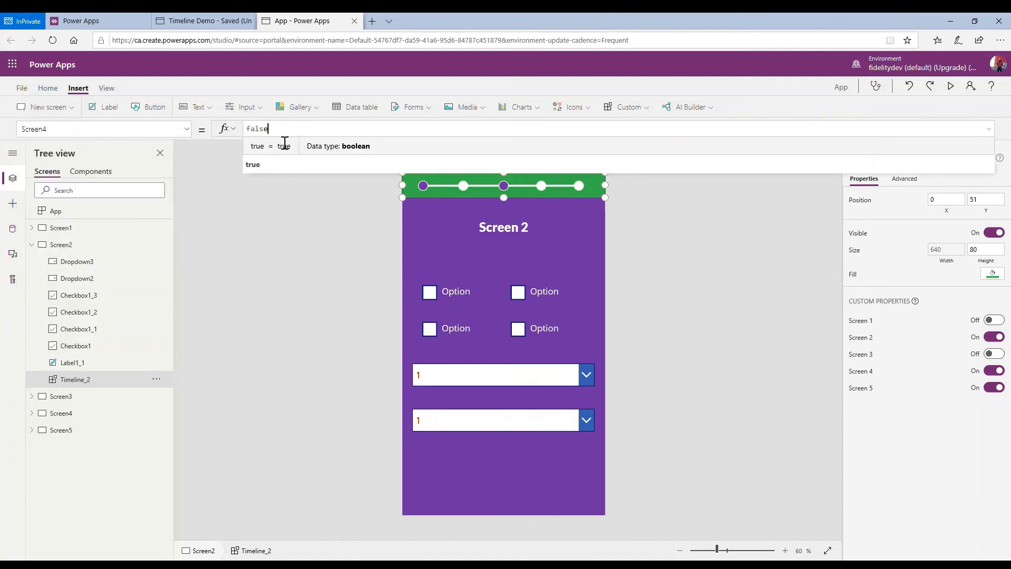
# Set the Screen5 property of the timeline component on Screen2 to false and deselect the component
pyautogui.click(142, 130)
pyautogui.click(121, 292)
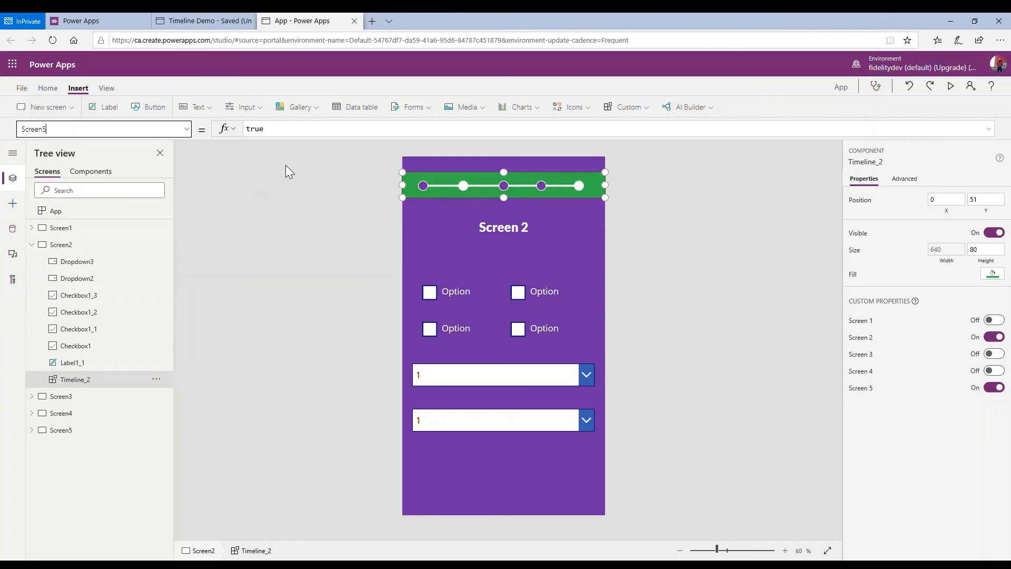
pyautogui.click(317, 133)
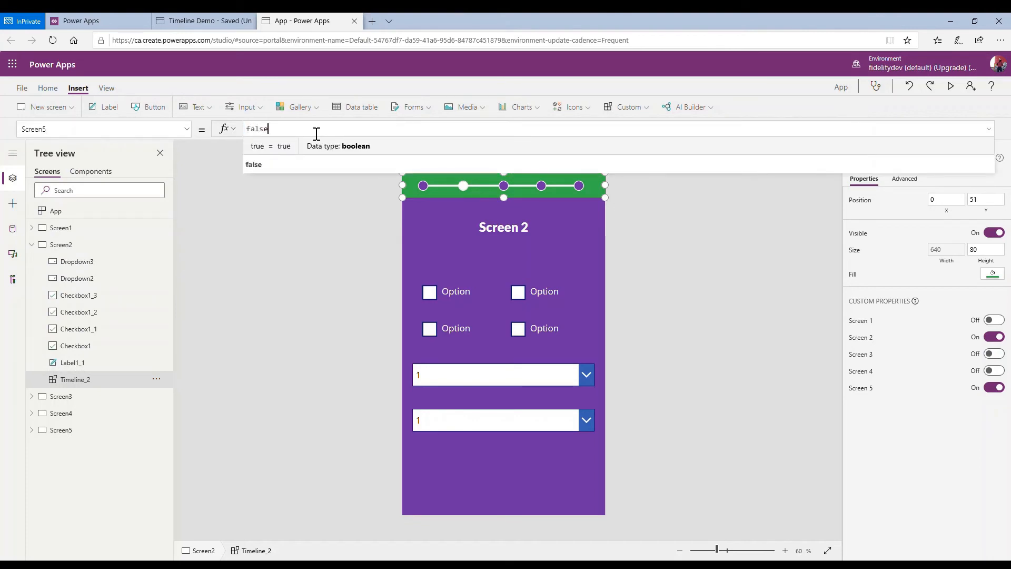
pyautogui.click(296, 193)
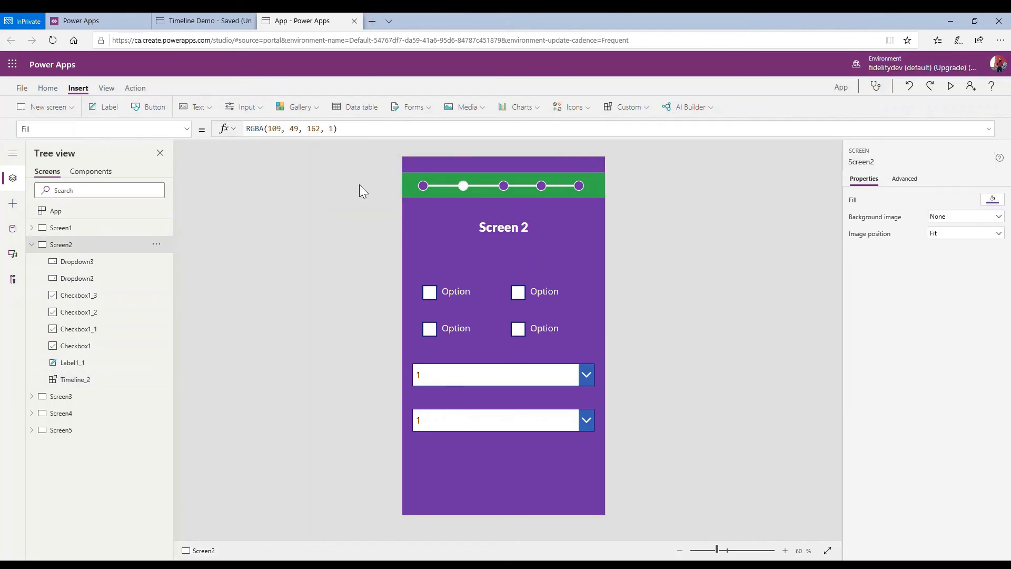
# Compare the timeline markers on Screen1 and Screen2 by switching between the two screens
pyautogui.click(79, 234)
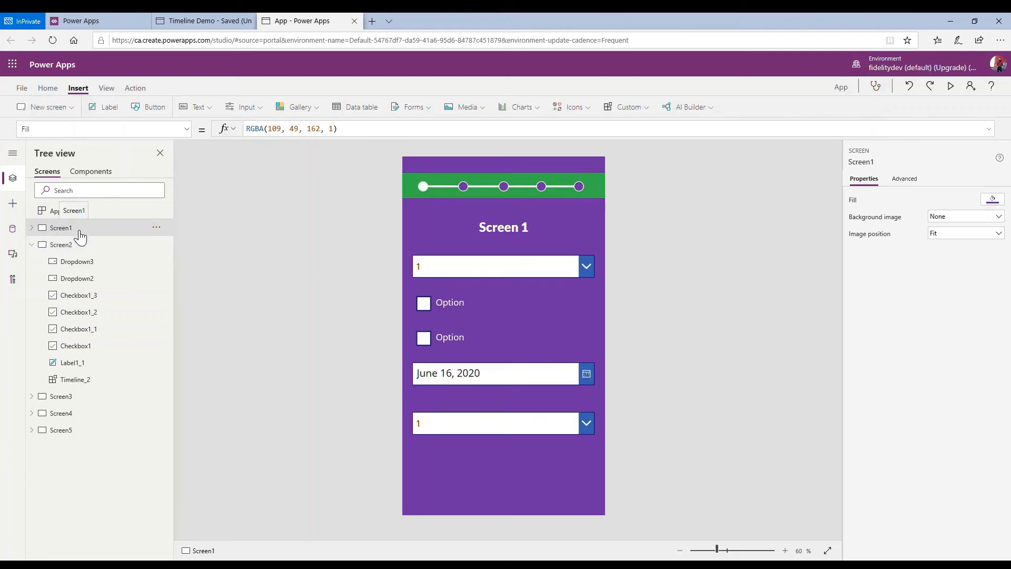
pyautogui.click(81, 244)
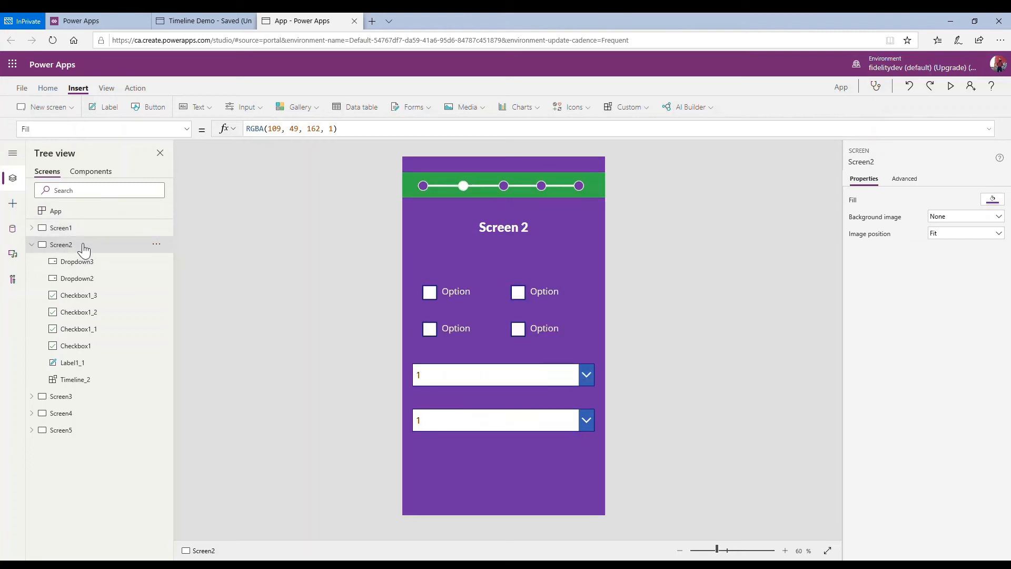
pyautogui.click(81, 229)
pyautogui.click(83, 244)
pyautogui.click(84, 229)
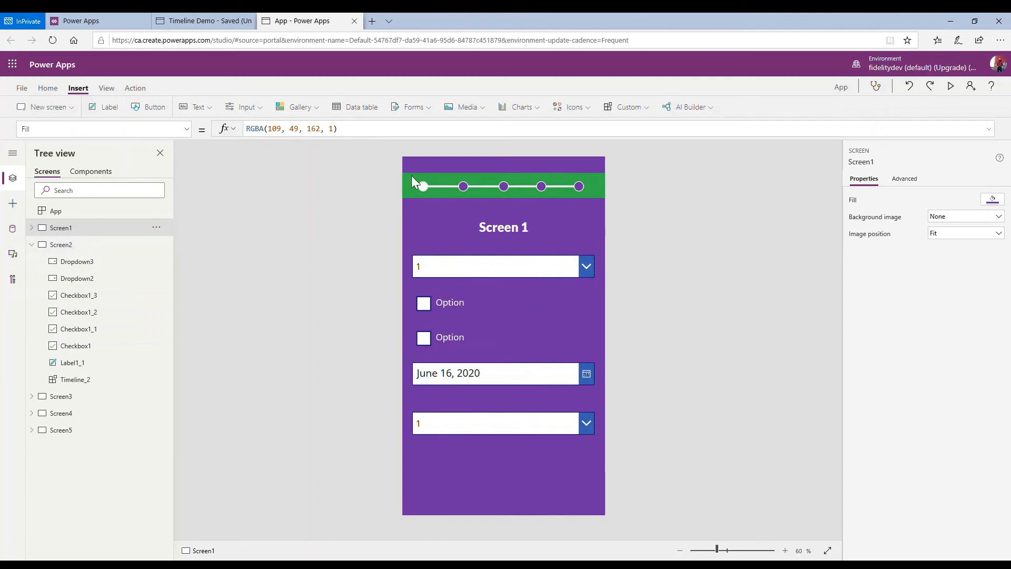
pyautogui.click(50, 245)
# Set the Screen1 property of the timeline component on Screen3 to false
pyautogui.click(31, 244)
pyautogui.click(81, 262)
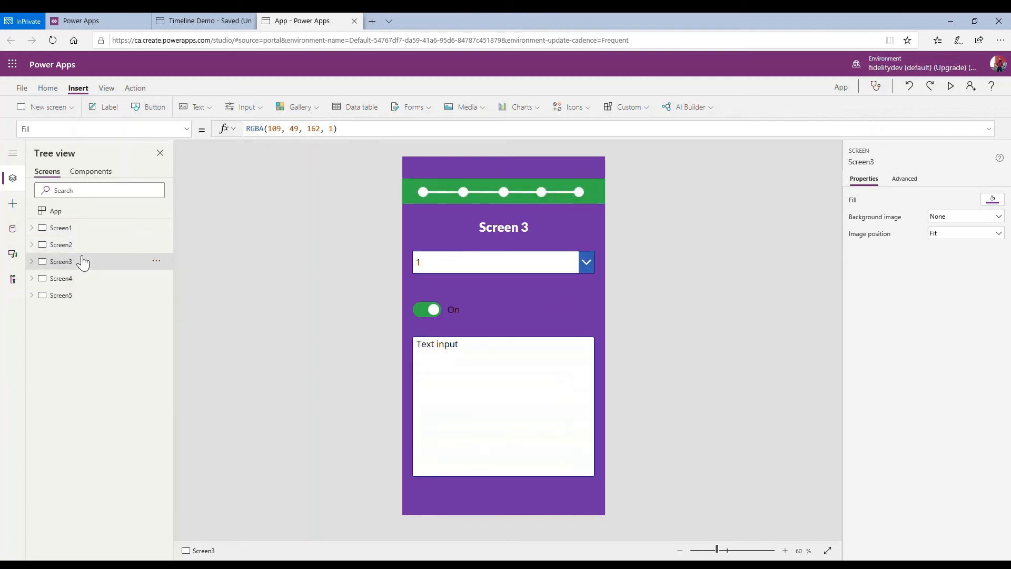
pyautogui.click(427, 194)
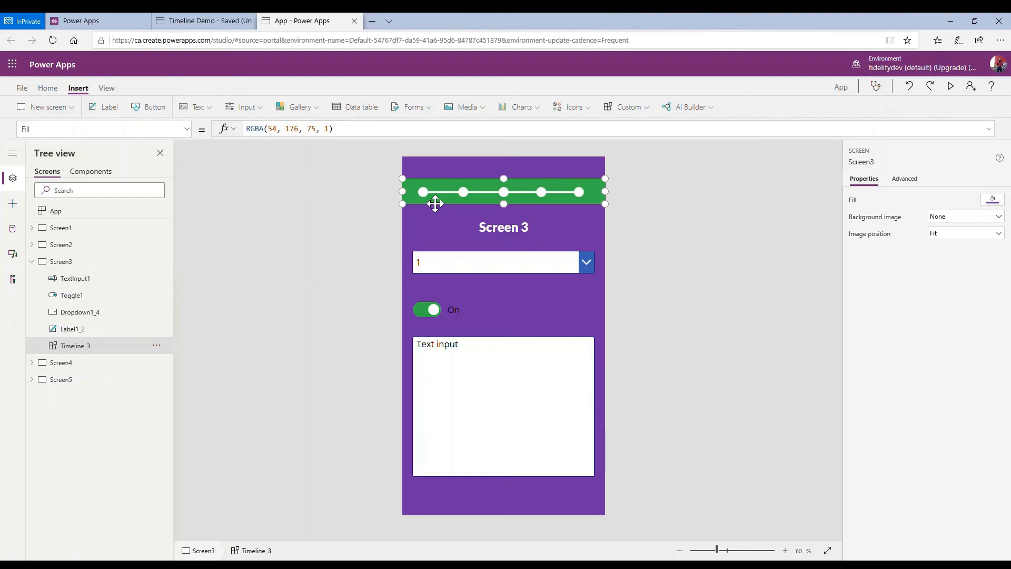
pyautogui.click(134, 131)
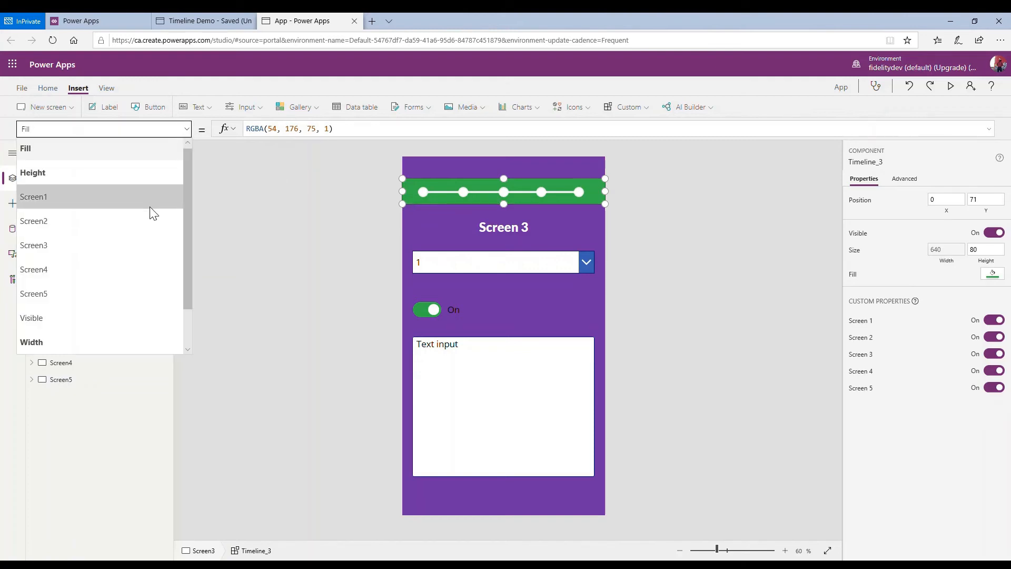
pyautogui.click(152, 200)
pyautogui.click(345, 135)
pyautogui.hotkey('ctrl', 'a')
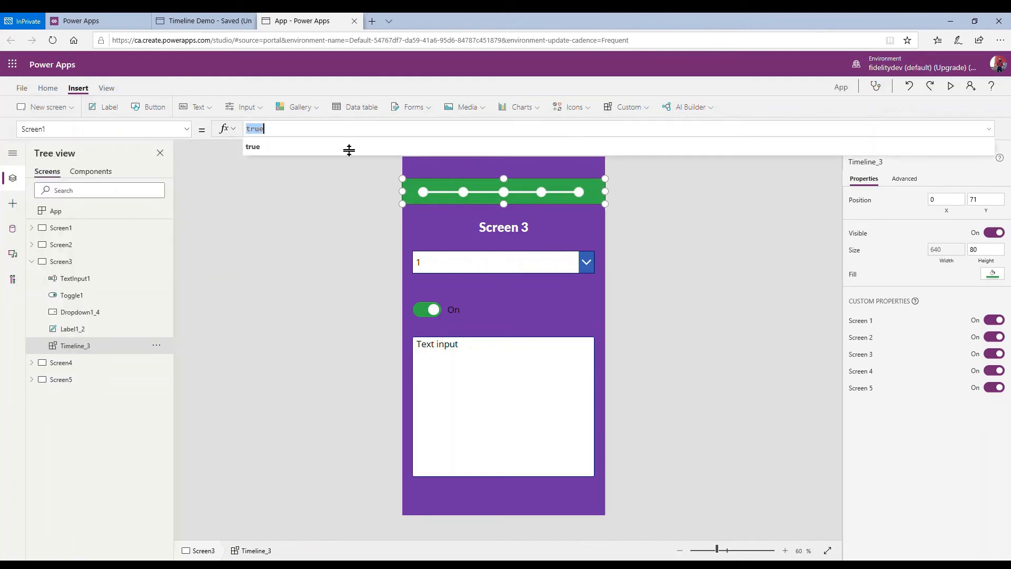
pyautogui.write('false')
# Set the Screen2 property of the timeline component on Screen3 to false
pyautogui.click(184, 128)
pyautogui.click(145, 223)
pyautogui.click(364, 134)
pyautogui.write('false')
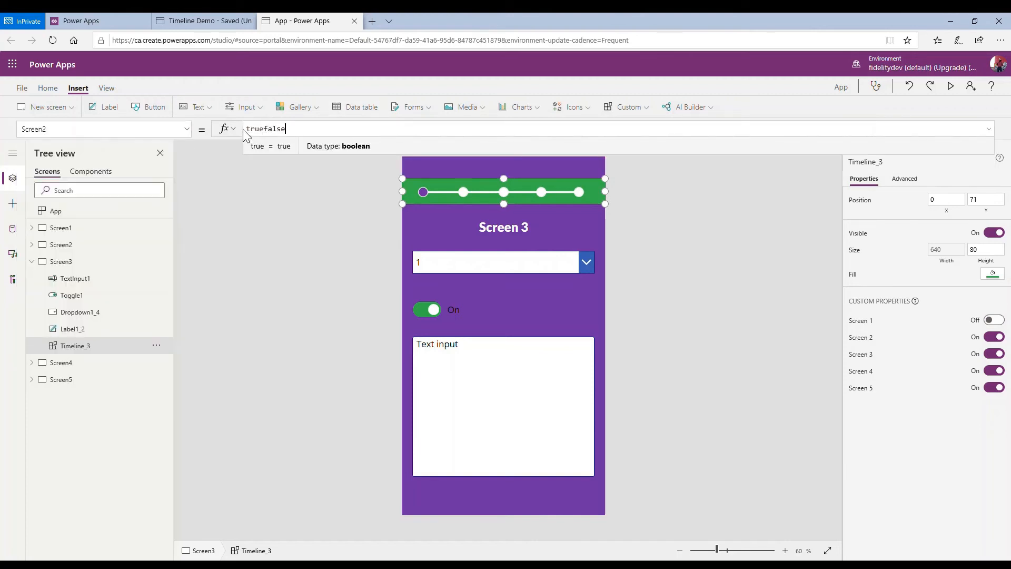
pyautogui.moveTo(264, 129); pyautogui.dragTo(246, 130)
pyautogui.press('BackSpace')
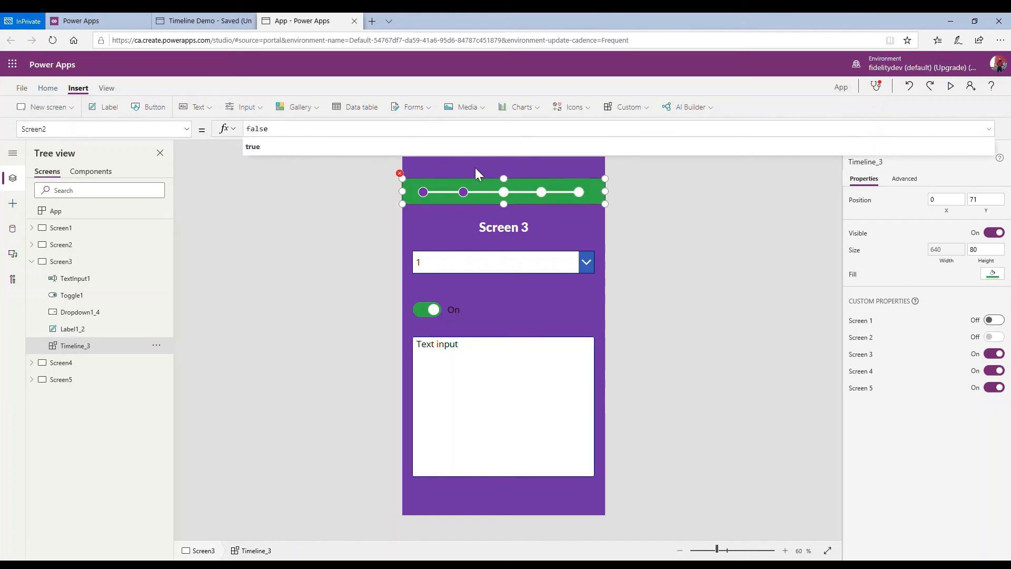
pyautogui.click(611, 189)
# Set the Screen4 property of the timeline component on Screen3 to false
pyautogui.click(553, 195)
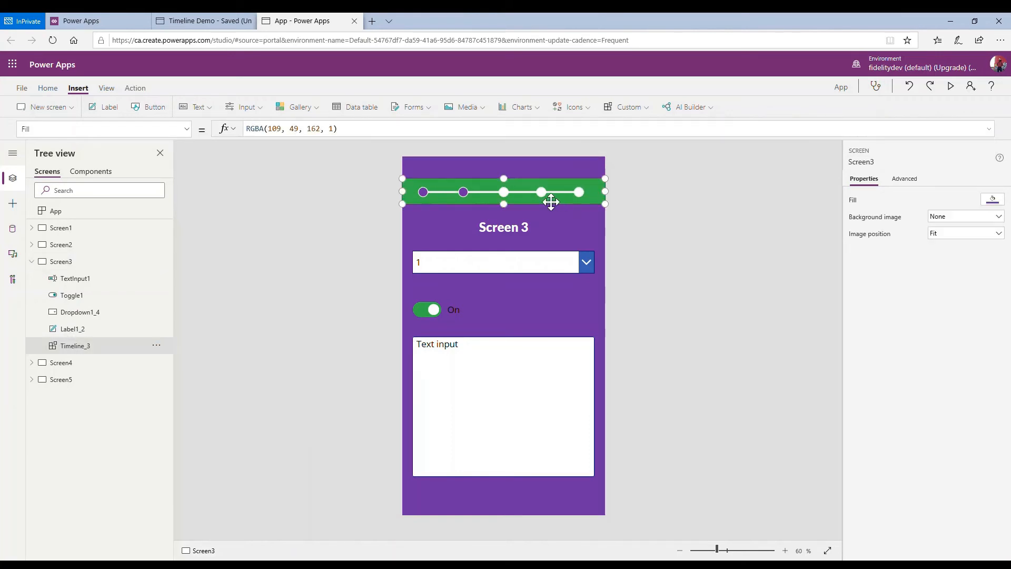
pyautogui.click(130, 135)
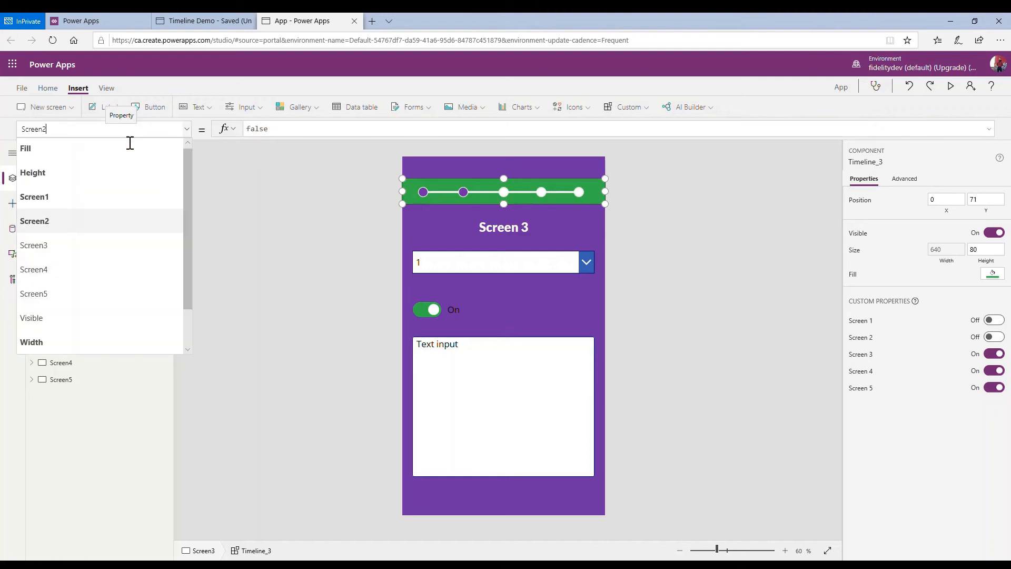
pyautogui.click(115, 270)
pyautogui.doubleClick(315, 132)
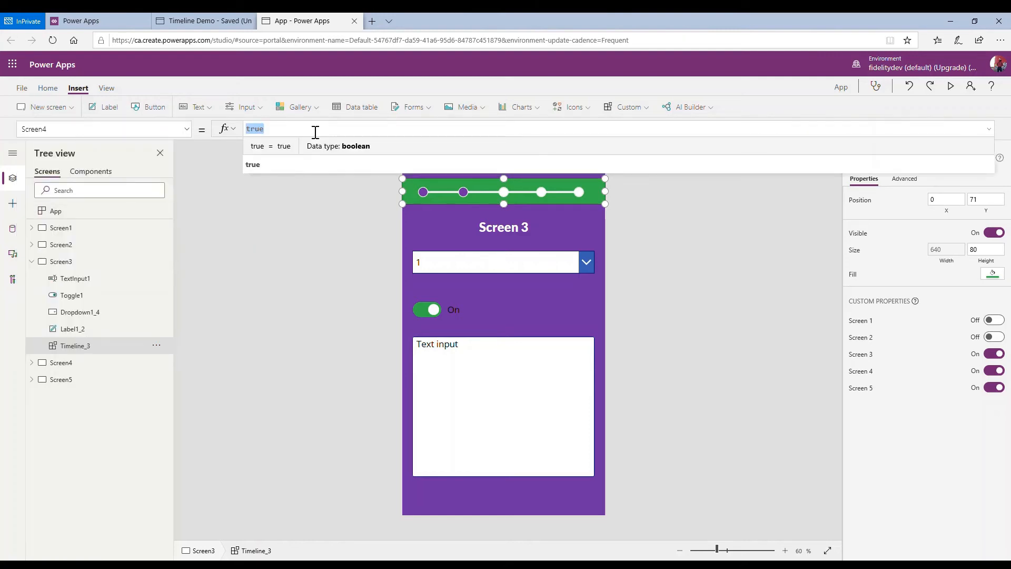
pyautogui.write('false')
# Set the Screen5 property of the timeline component on Screen3 to false and deselect the component
pyautogui.click(180, 130)
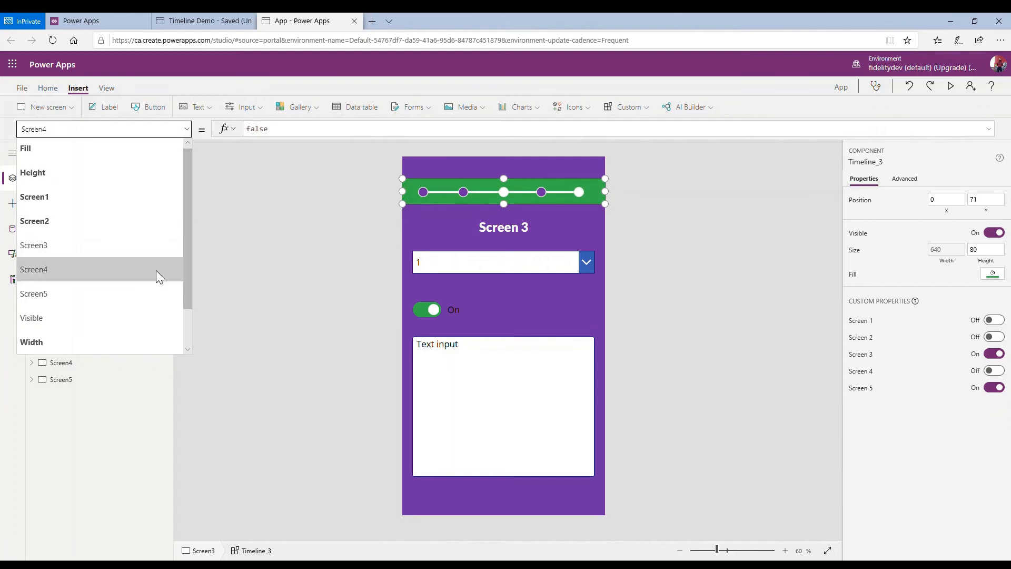
pyautogui.click(147, 293)
pyautogui.doubleClick(316, 132)
pyautogui.write('false')
pyautogui.click(328, 262)
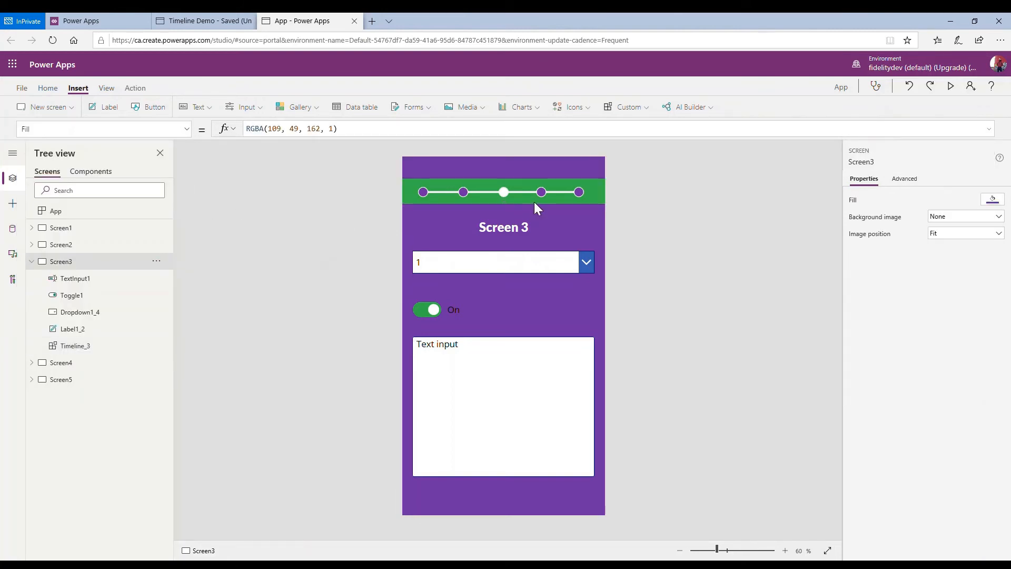
# Set the Screen1 property of the timeline component on Screen4 to false
pyautogui.click(32, 261)
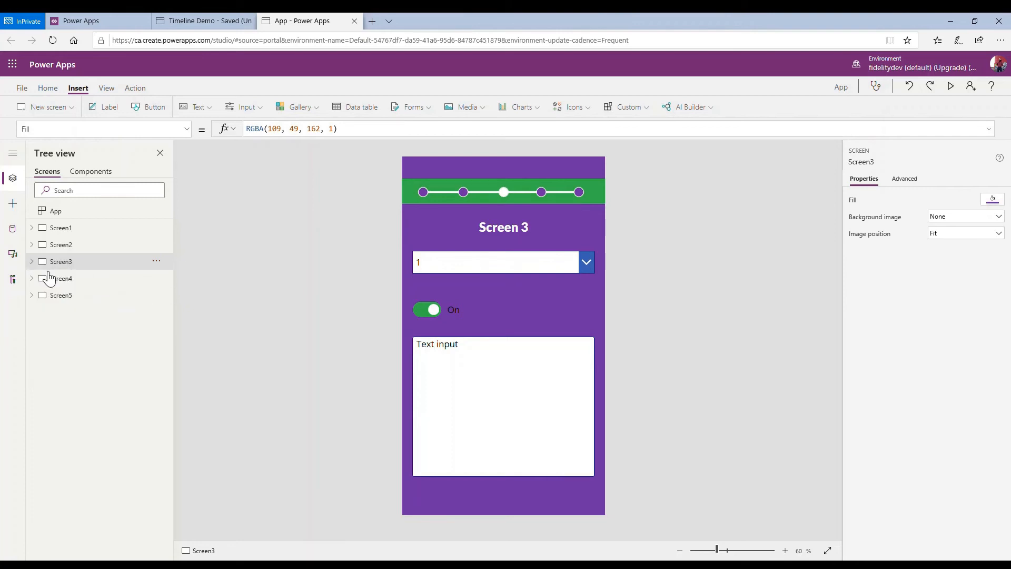
pyautogui.click(59, 279)
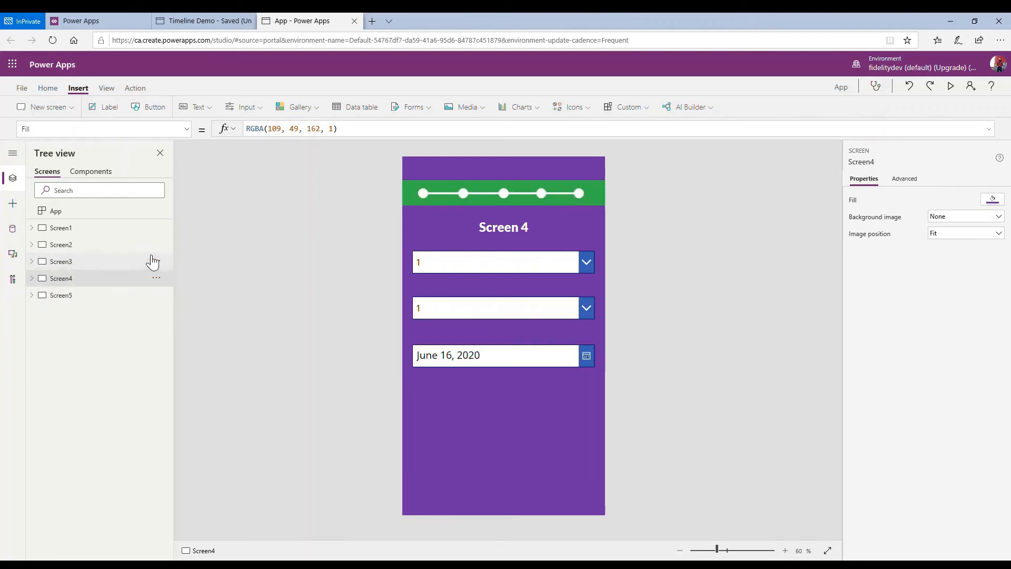
pyautogui.click(418, 191)
pyautogui.click(145, 129)
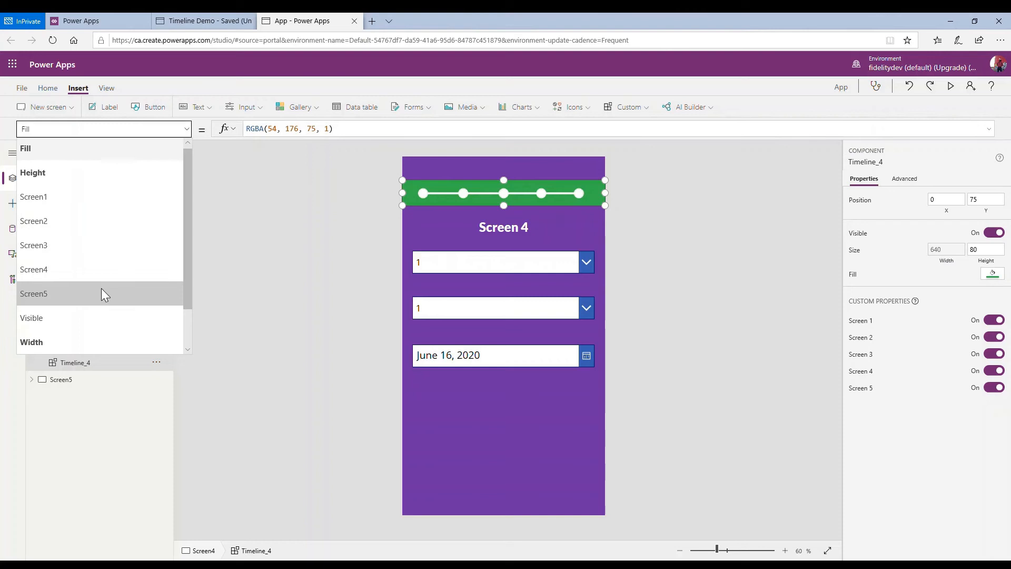
pyautogui.click(117, 199)
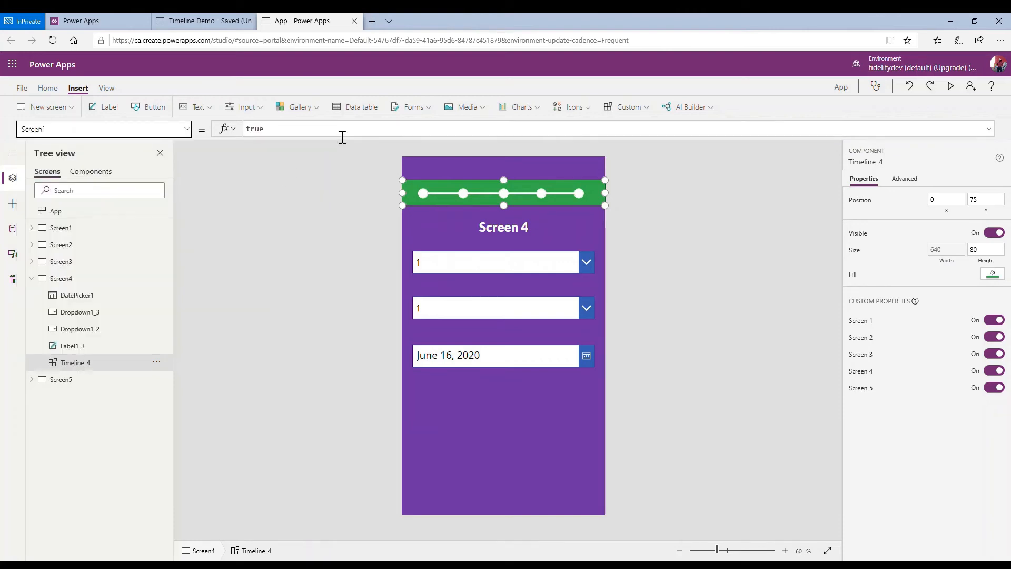
pyautogui.click(342, 136)
pyautogui.write('false')
# Set the Screen2 and Screen3 properties of the timeline component on Screen4 to false
pyautogui.click(131, 129)
pyautogui.click(149, 220)
pyautogui.click(316, 135)
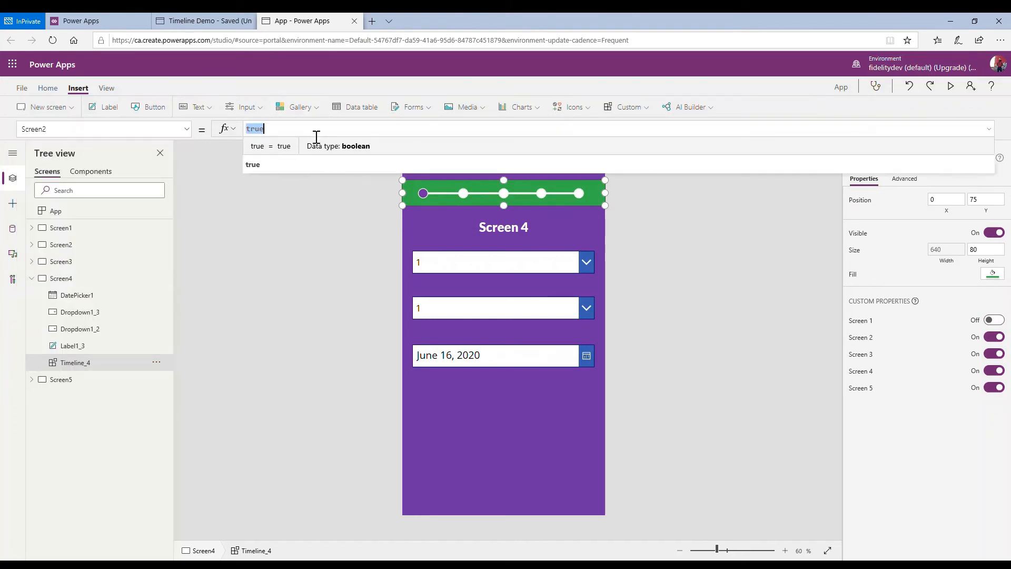
pyautogui.write('false')
pyautogui.click(168, 131)
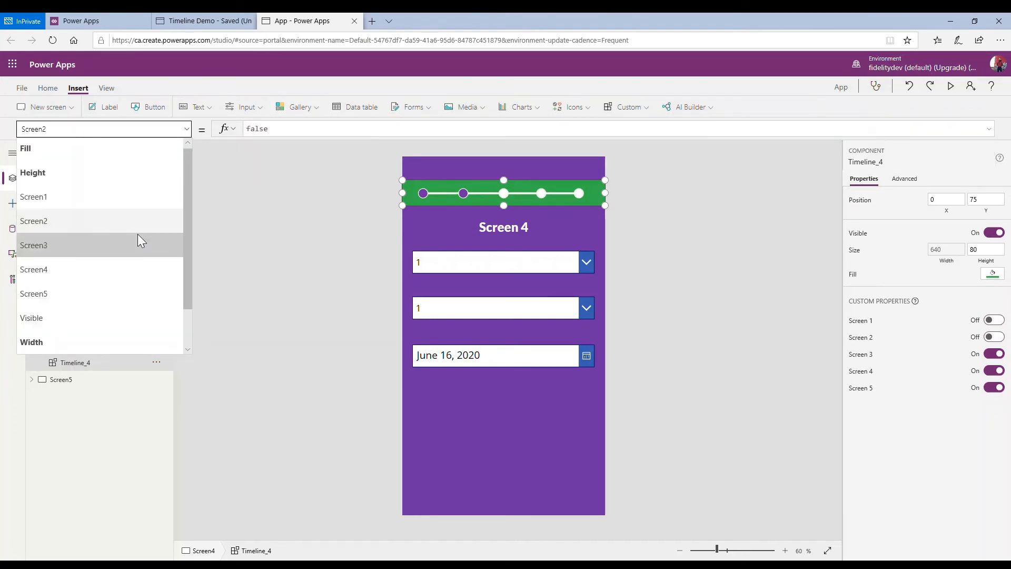
pyautogui.click(138, 240)
pyautogui.click(308, 137)
pyautogui.write('false')
# Set the Screen5 property of the timeline component on Screen4 to false and deselect the component
pyautogui.click(173, 129)
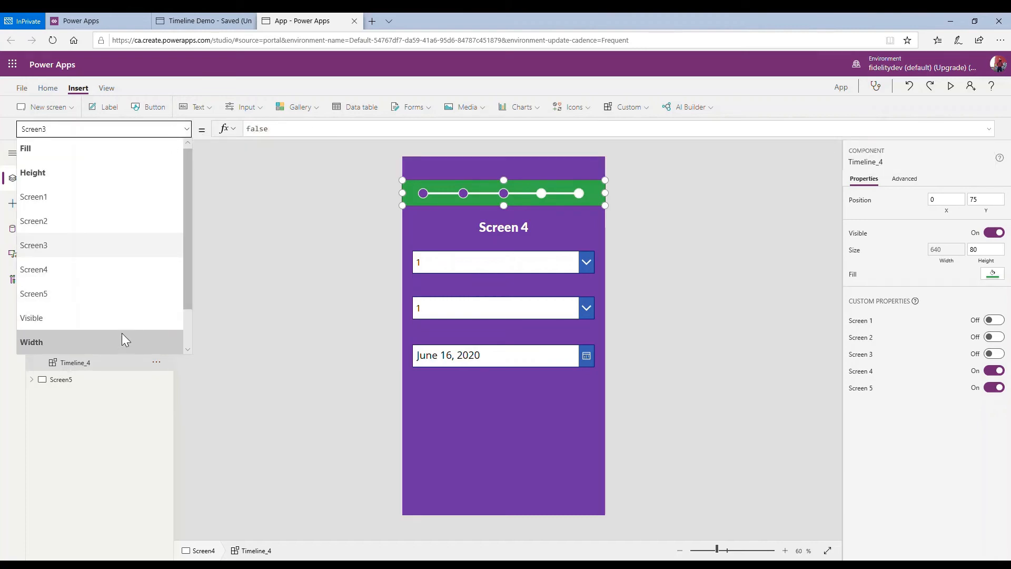
pyautogui.click(125, 301)
pyautogui.click(291, 138)
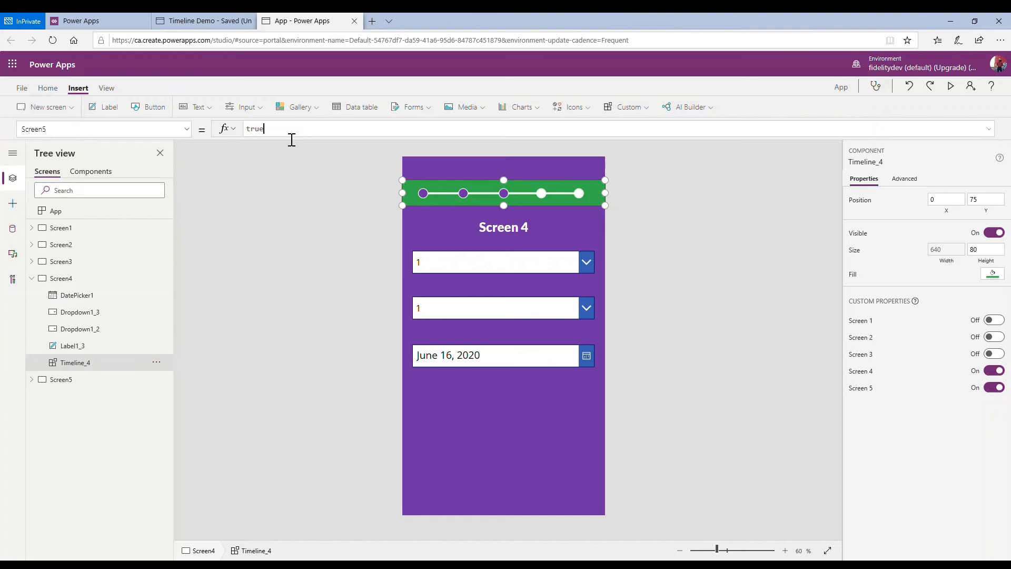
pyautogui.click(277, 241)
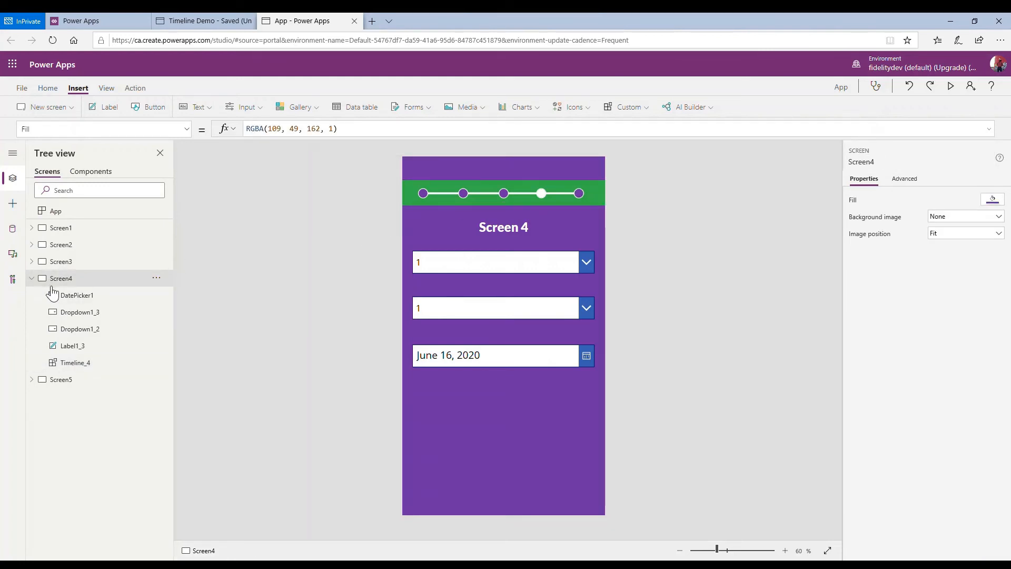
# Set the Screen1 property of the timeline component on Screen5 to false
pyautogui.click(68, 301)
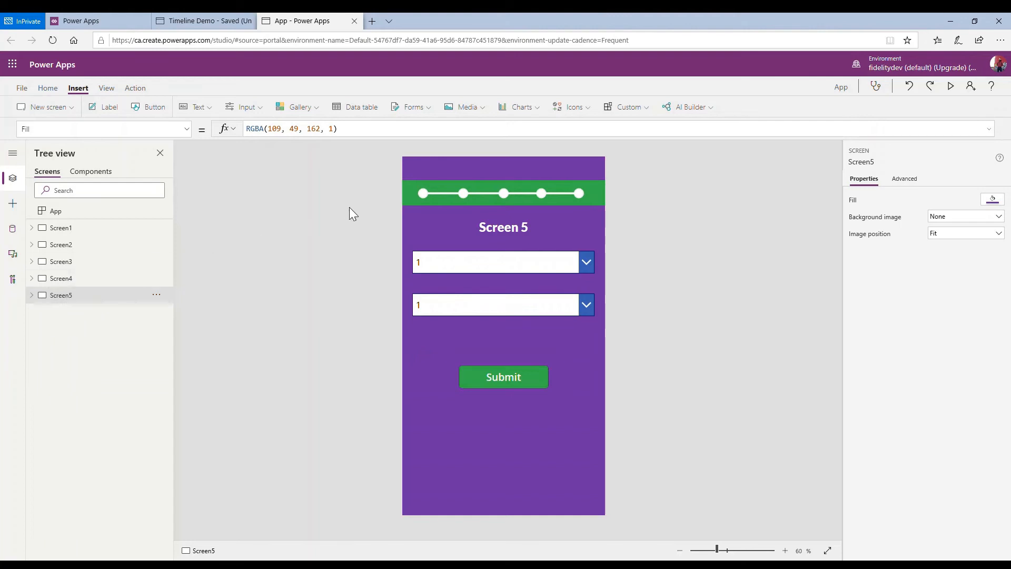
pyautogui.click(431, 202)
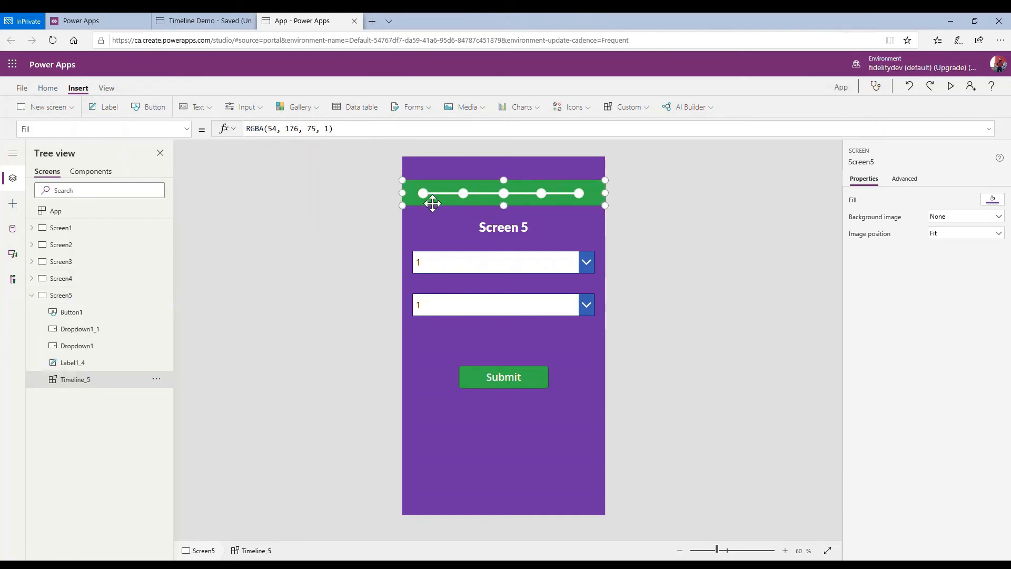
pyautogui.click(169, 133)
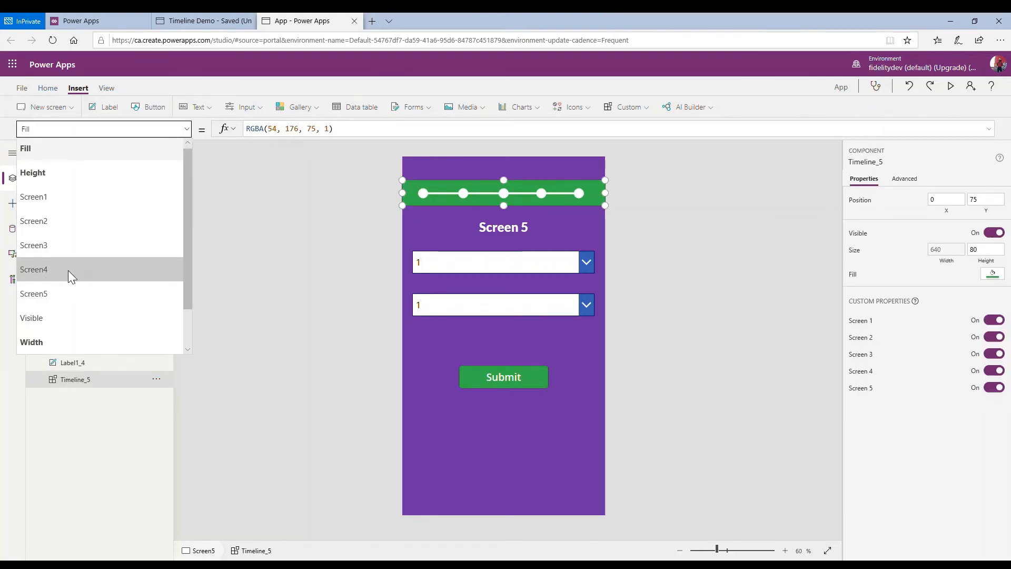
pyautogui.click(68, 196)
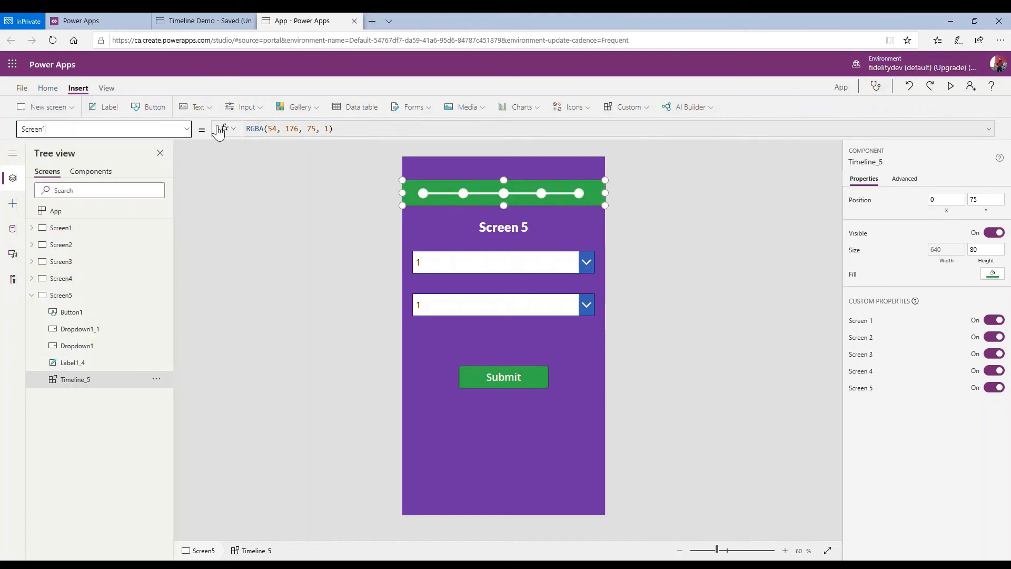
pyautogui.doubleClick(352, 134)
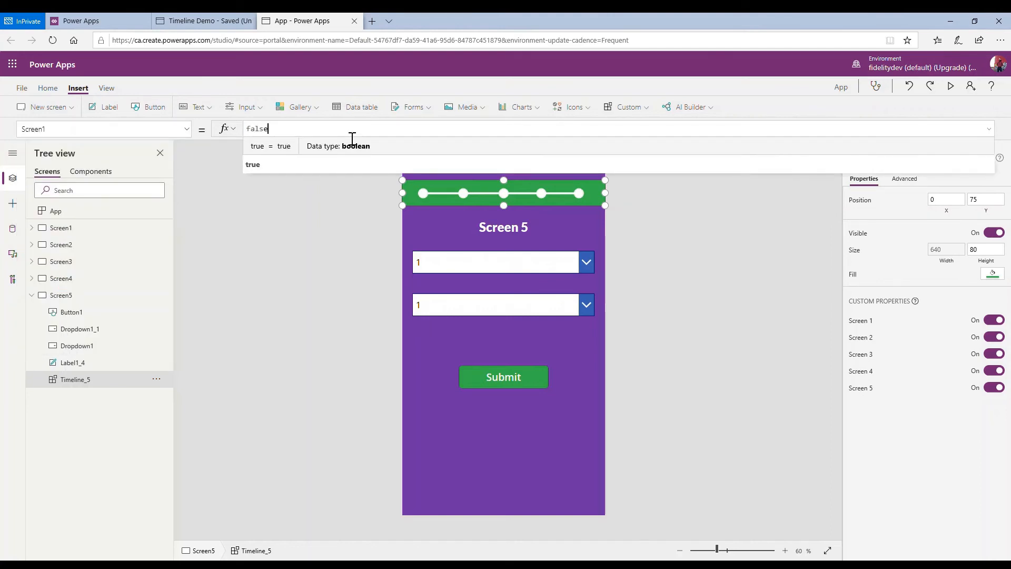
# Set the Screen2 and Screen3 properties of the timeline component on Screen5 to false
pyautogui.click(181, 129)
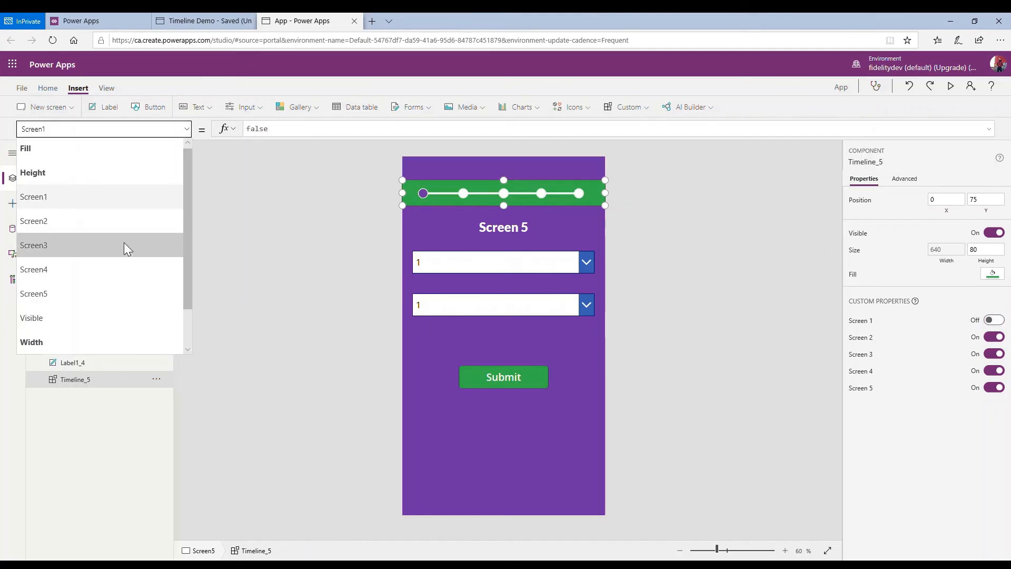
pyautogui.click(79, 220)
pyautogui.doubleClick(285, 138)
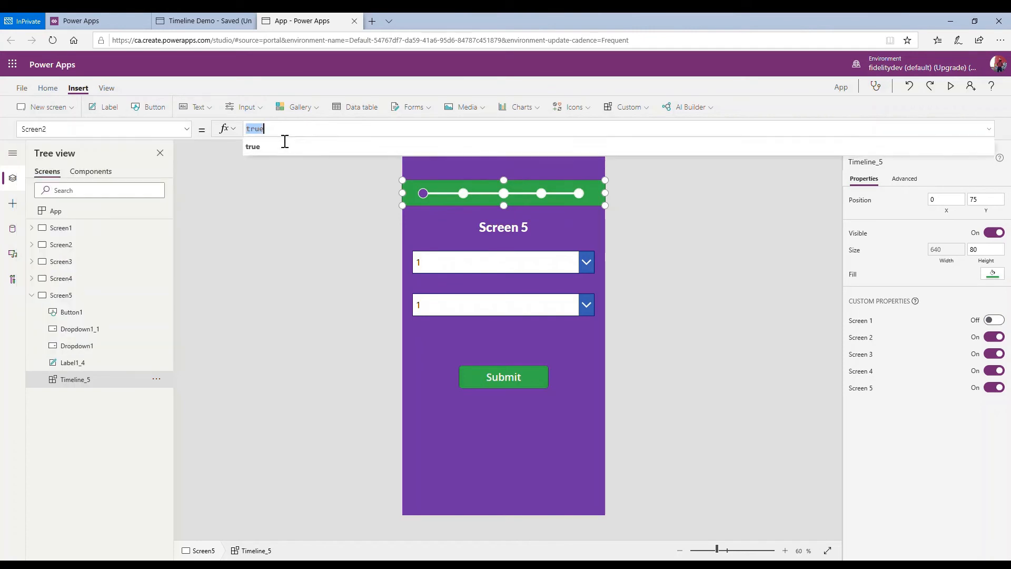
pyautogui.write('false')
pyautogui.click(185, 132)
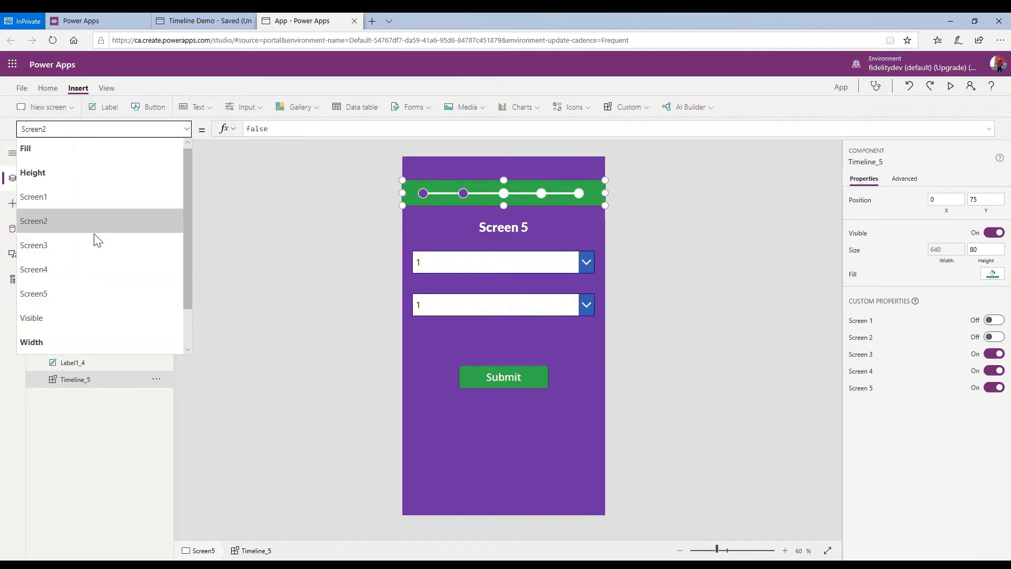
pyautogui.click(99, 247)
pyautogui.doubleClick(282, 133)
pyautogui.write('false')
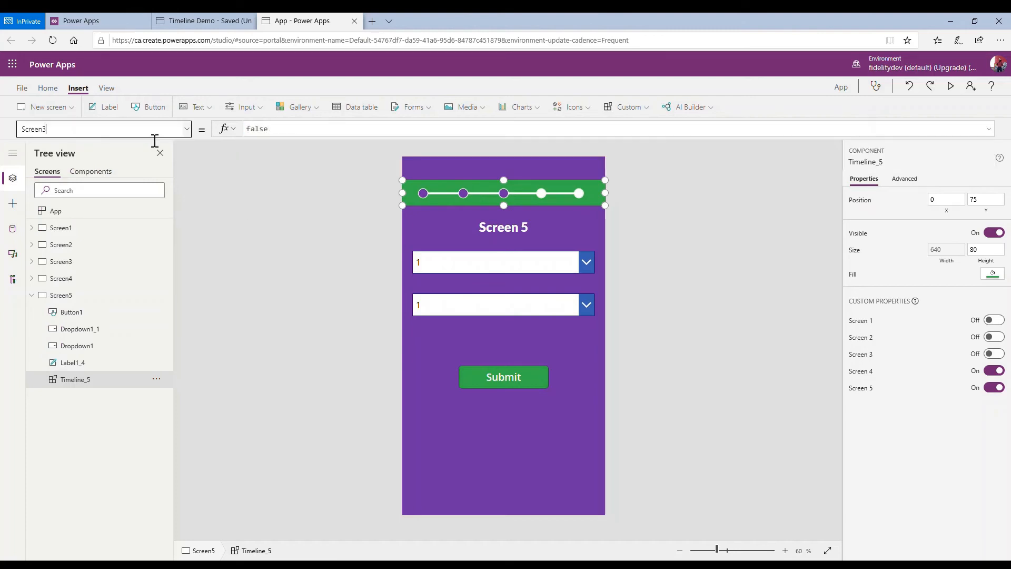
# Set the Screen4 property of the timeline component on Screen5 to false and deselect the component
pyautogui.click(155, 136)
pyautogui.doubleClick(322, 132)
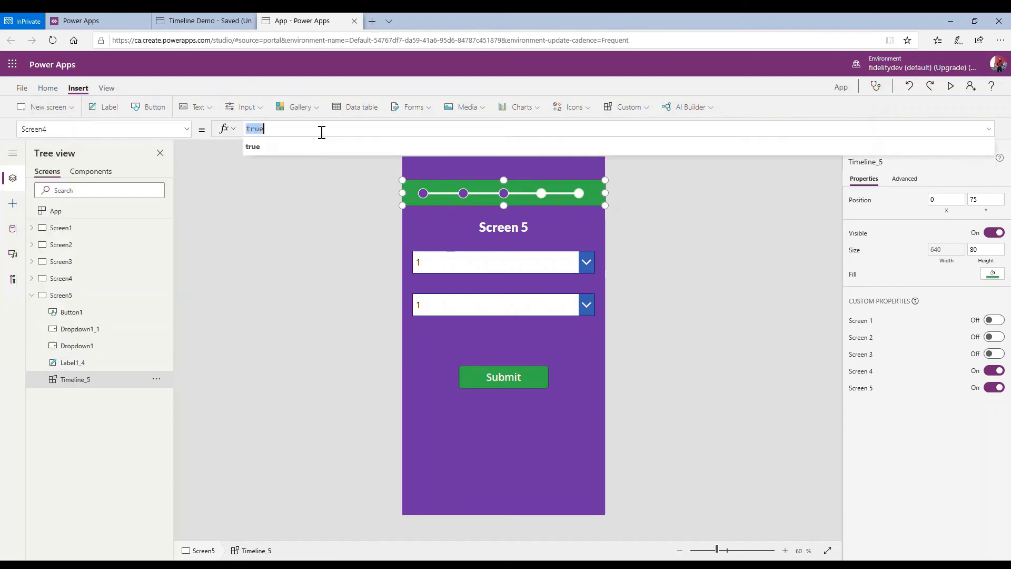
pyautogui.write('false')
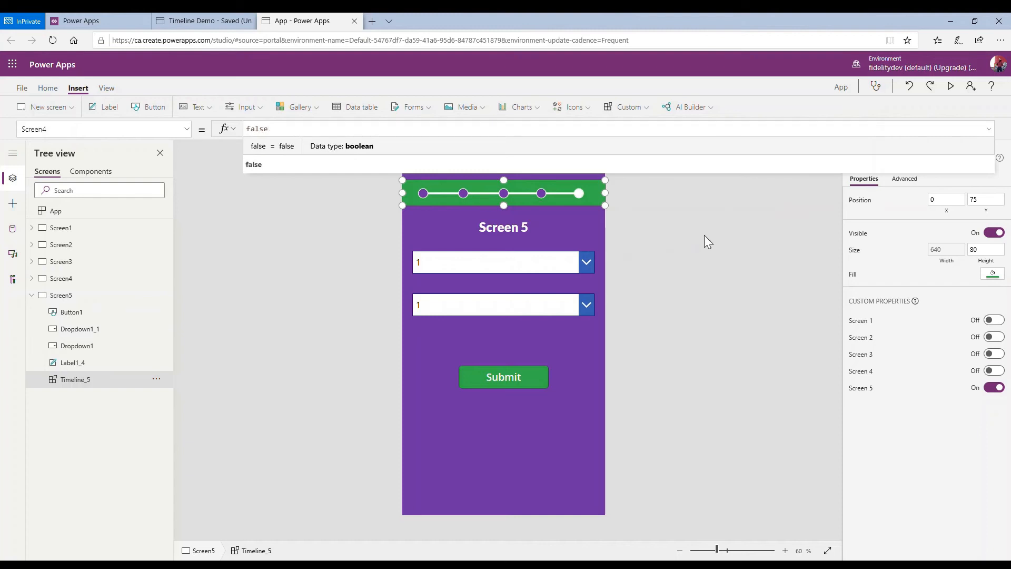
pyautogui.click(704, 235)
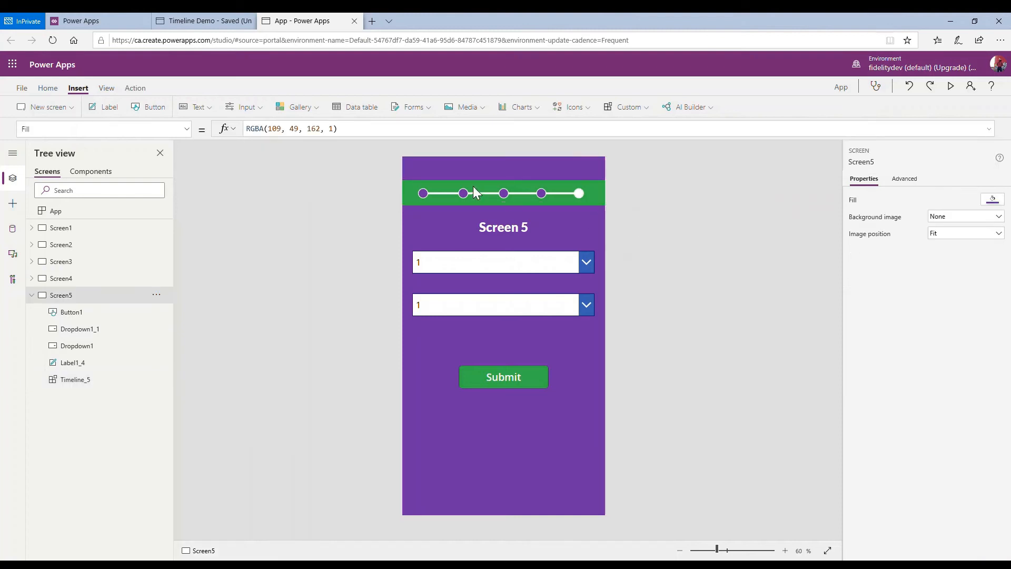
# Open the Timeline component's definition and set its fill to transparent
pyautogui.click(31, 295)
pyautogui.click(105, 174)
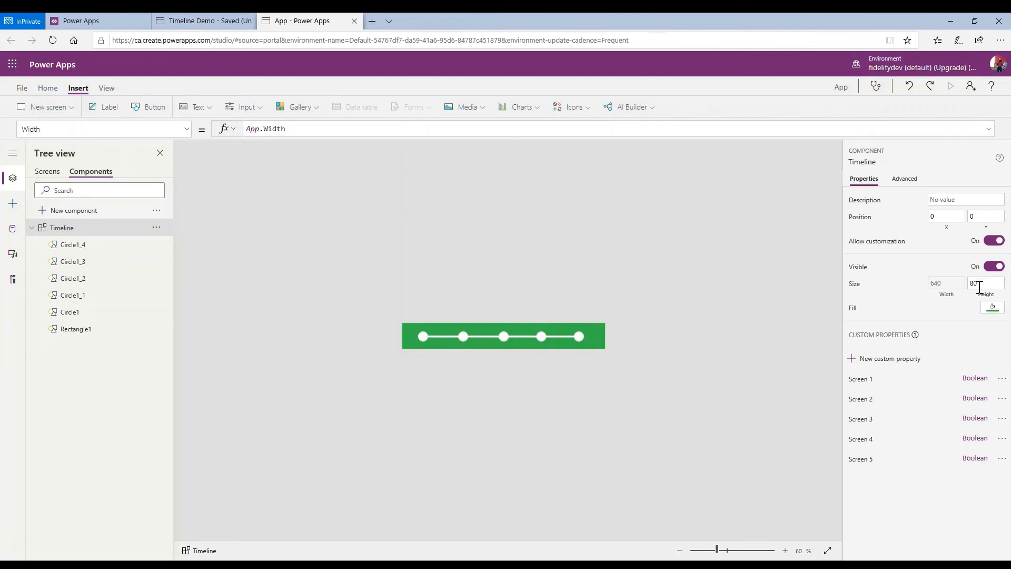
pyautogui.click(993, 308)
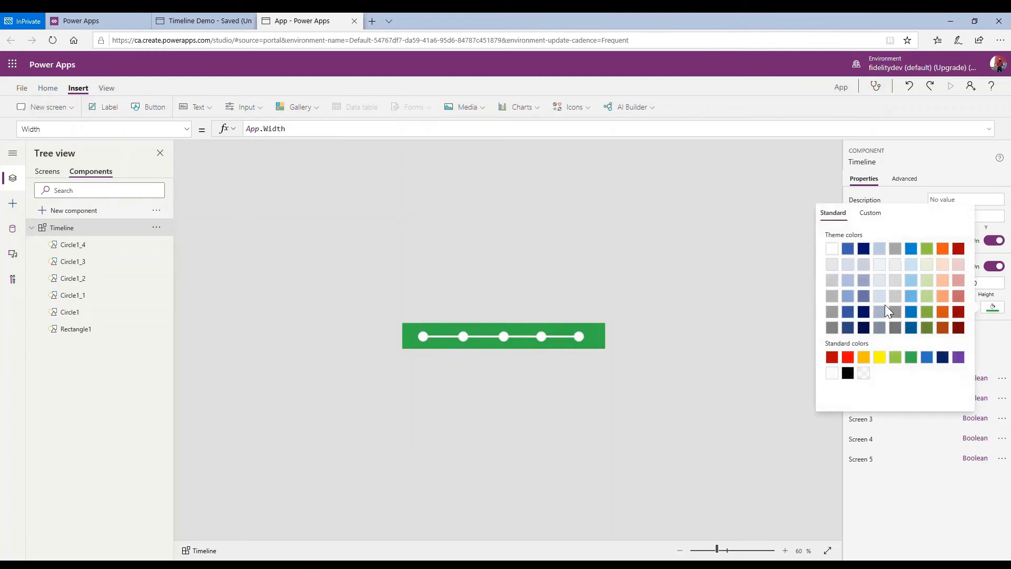
pyautogui.click(864, 373)
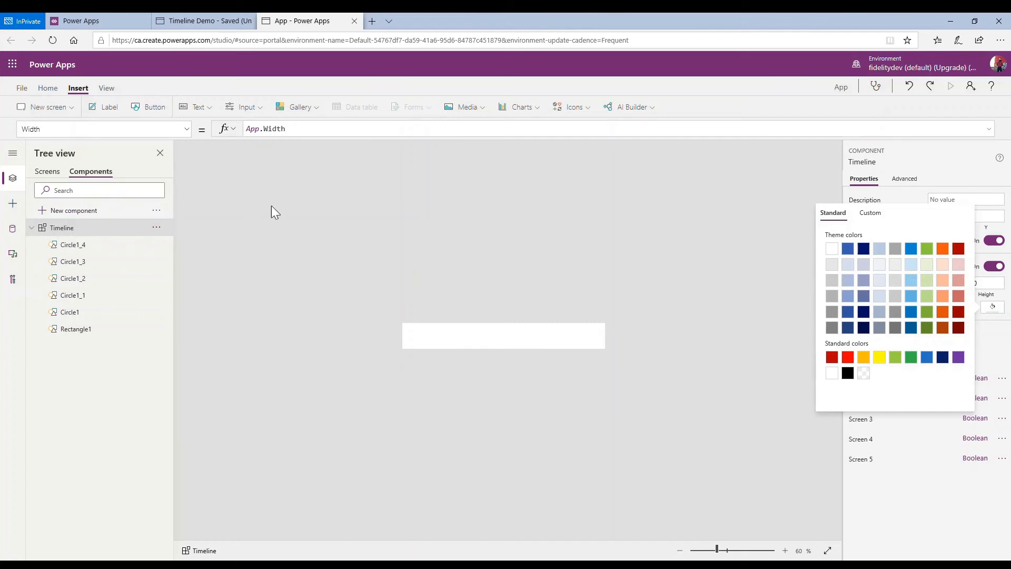
# Return to the app's screens and check the timeline's background and highlighted marker on the different screens
pyautogui.click(58, 174)
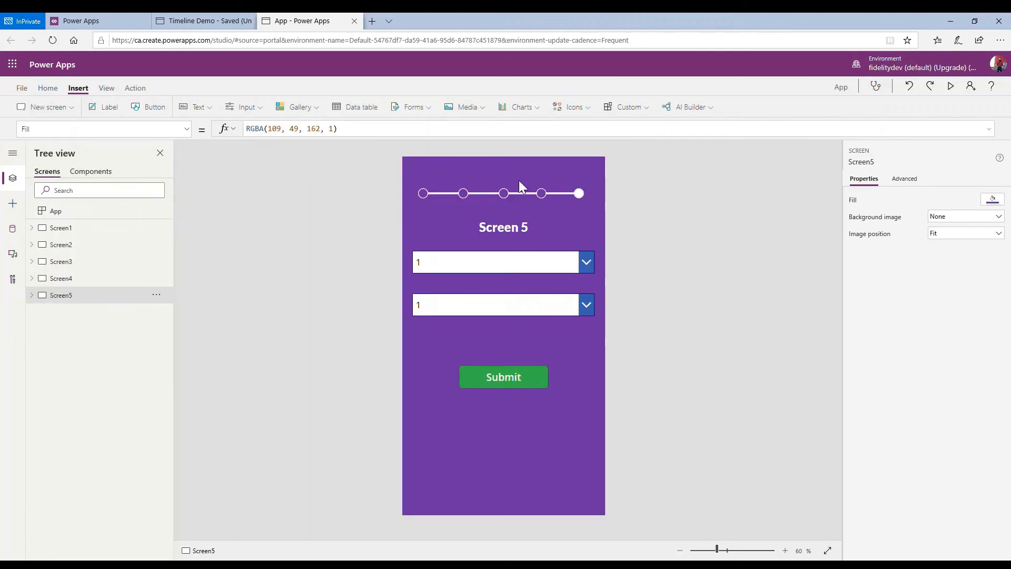
pyautogui.click(81, 237)
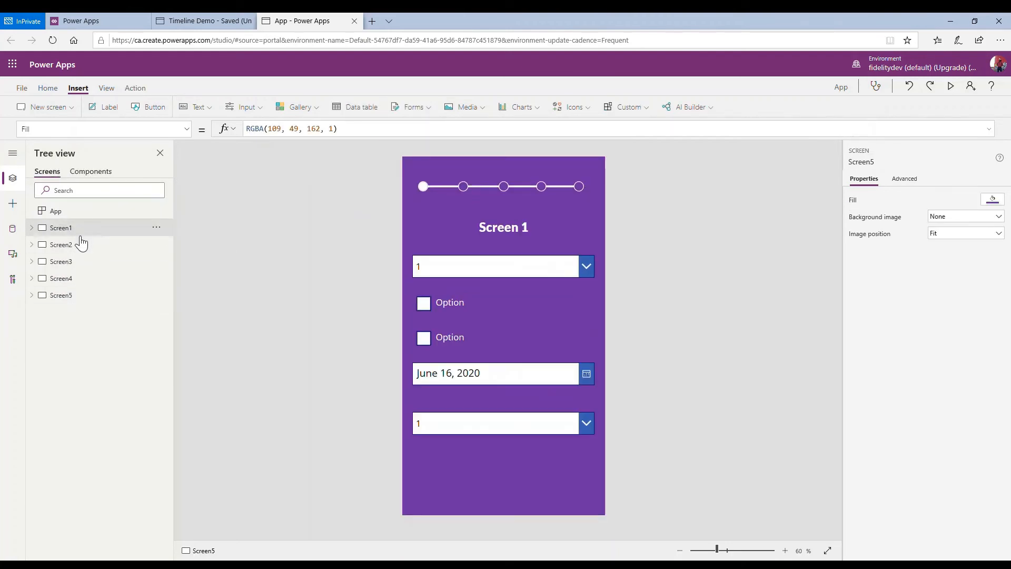
pyautogui.click(81, 246)
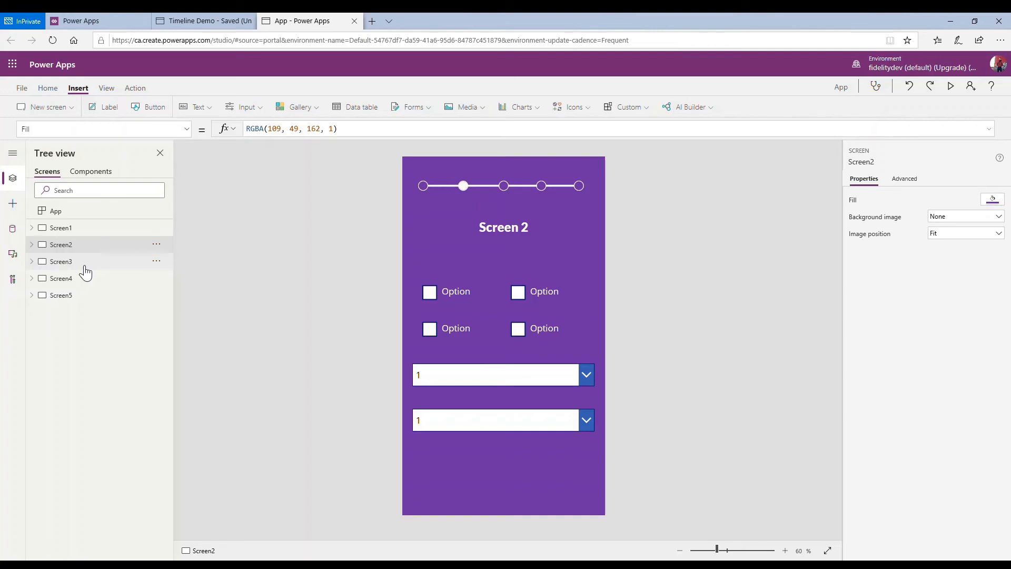
pyautogui.click(81, 278)
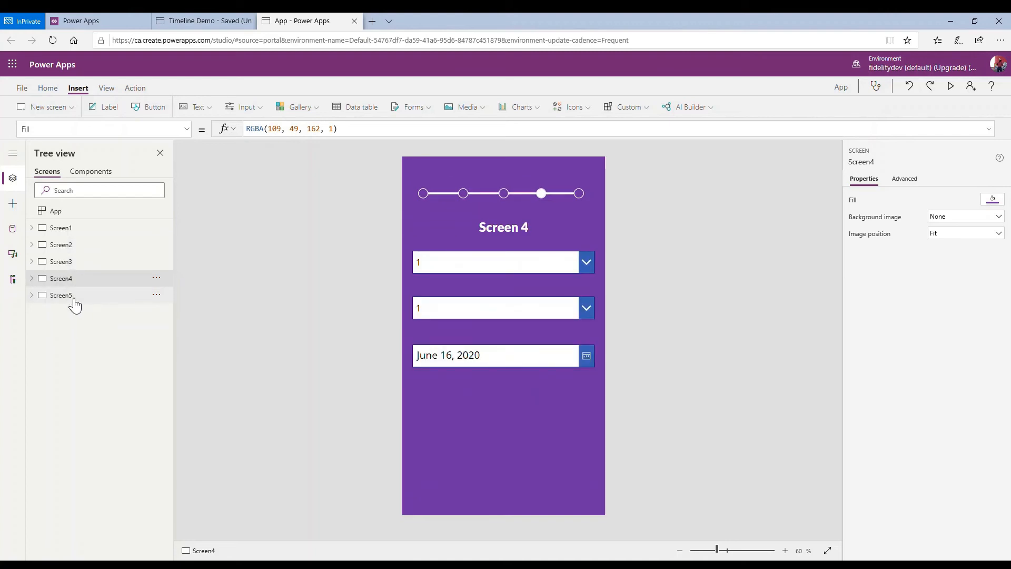
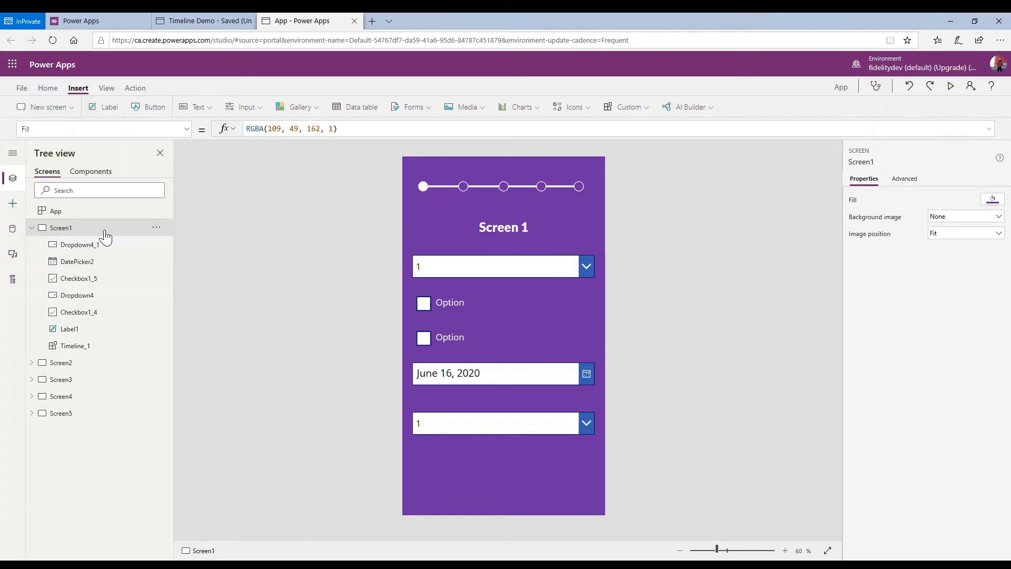
pyautogui.click(32, 227)
pyautogui.click(77, 245)
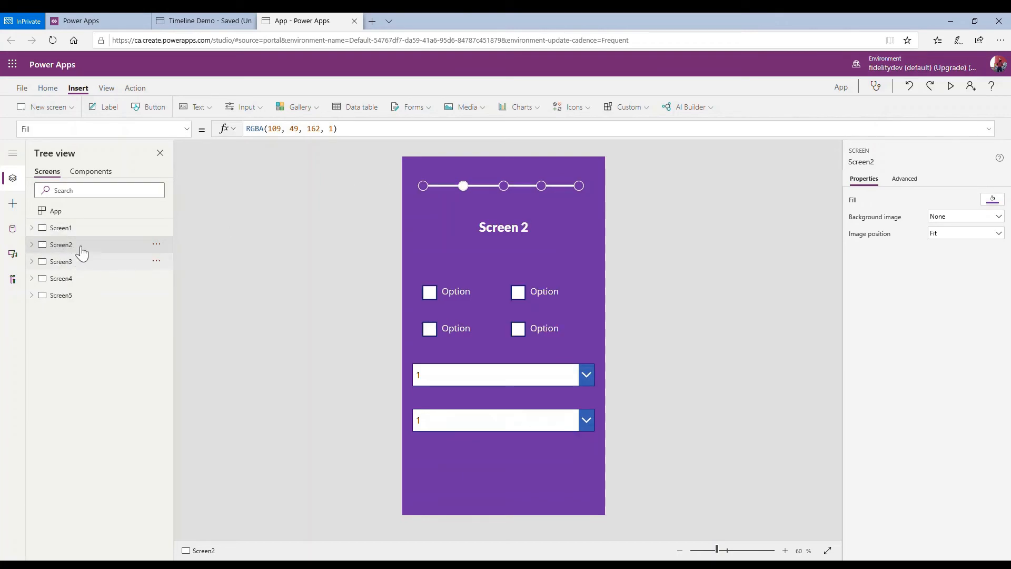
pyautogui.click(79, 262)
pyautogui.click(84, 232)
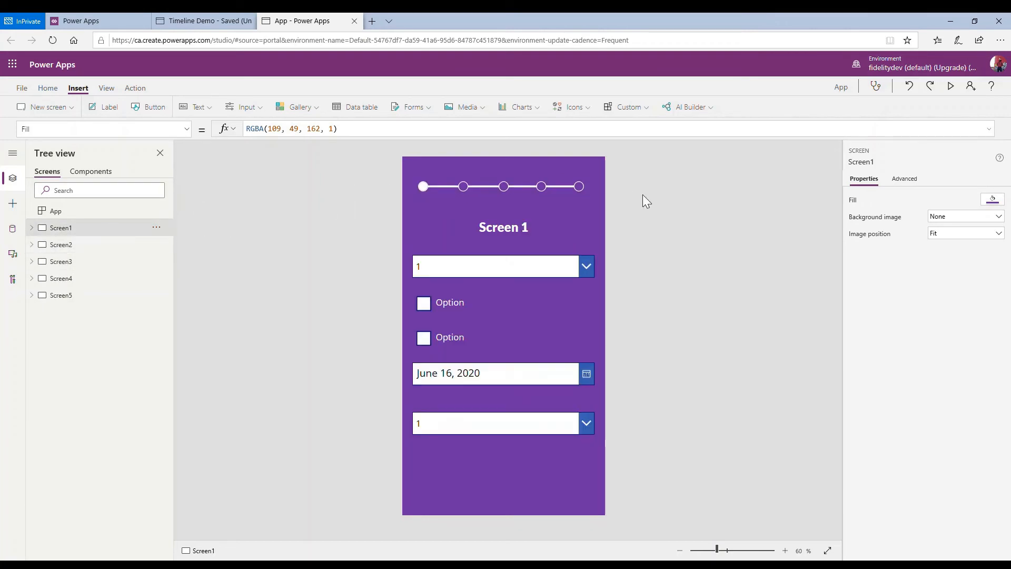
# Place a 105 by 70 button over the second timeline marker on Screen1 and duplicate it over the three remaining markers
pyautogui.click(150, 111)
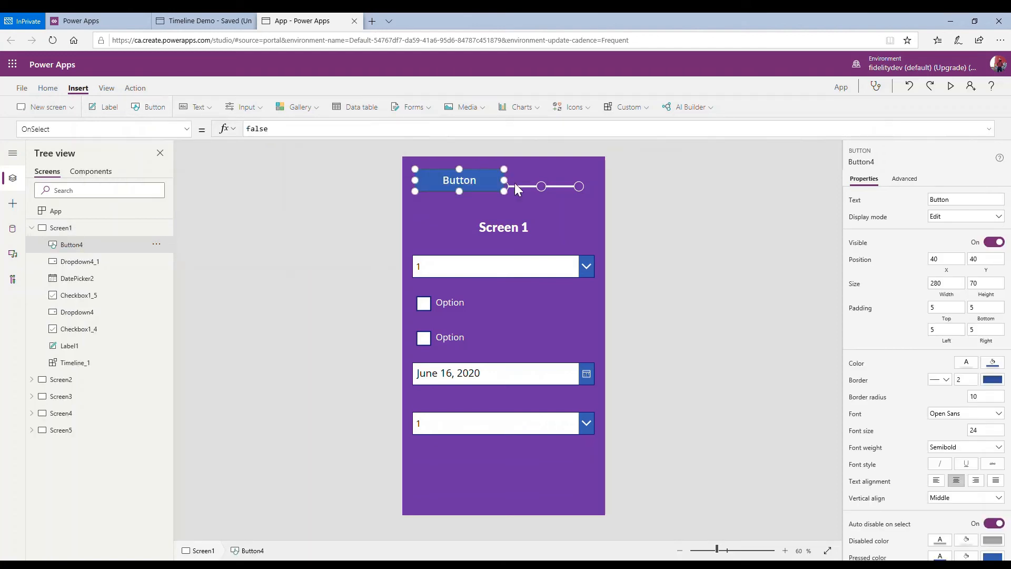
pyautogui.moveTo(506, 180); pyautogui.dragTo(474, 196)
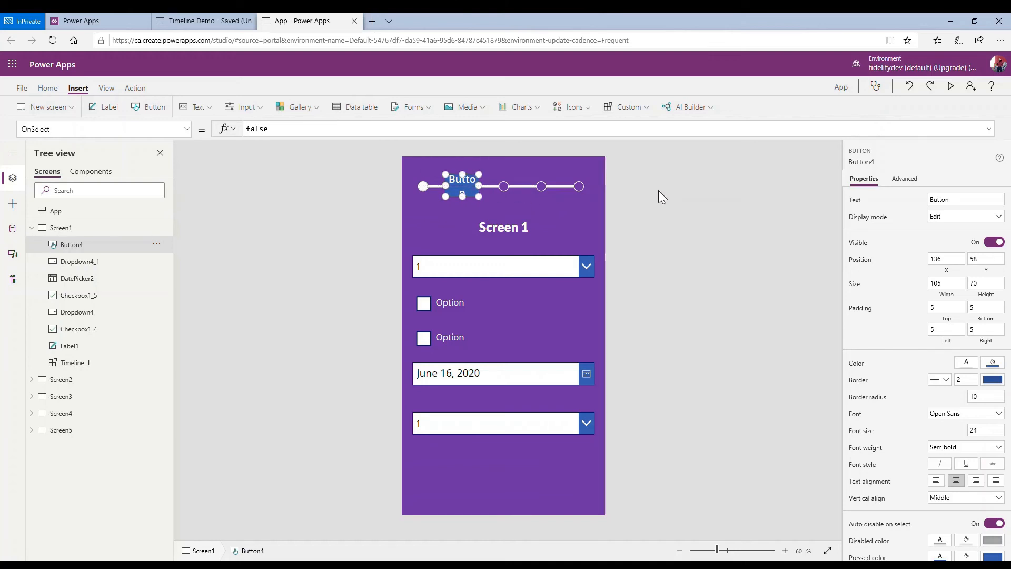
pyautogui.hotkey('ctrl', 'c')
pyautogui.hotkey('ctrl', 'v')
pyautogui.moveTo(500, 196); pyautogui.dragTo(515, 193)
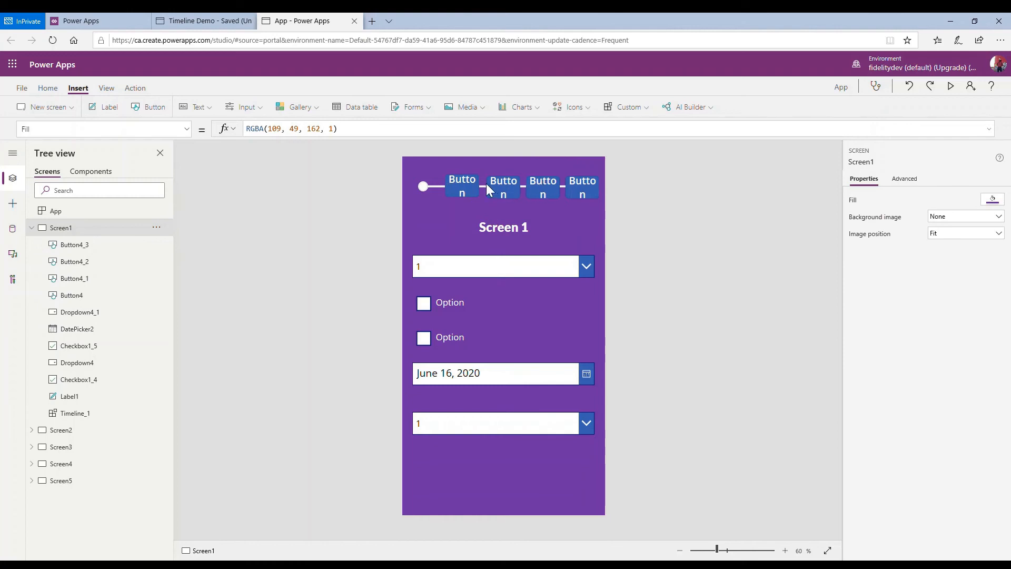
pyautogui.click(471, 181)
pyautogui.click(517, 190)
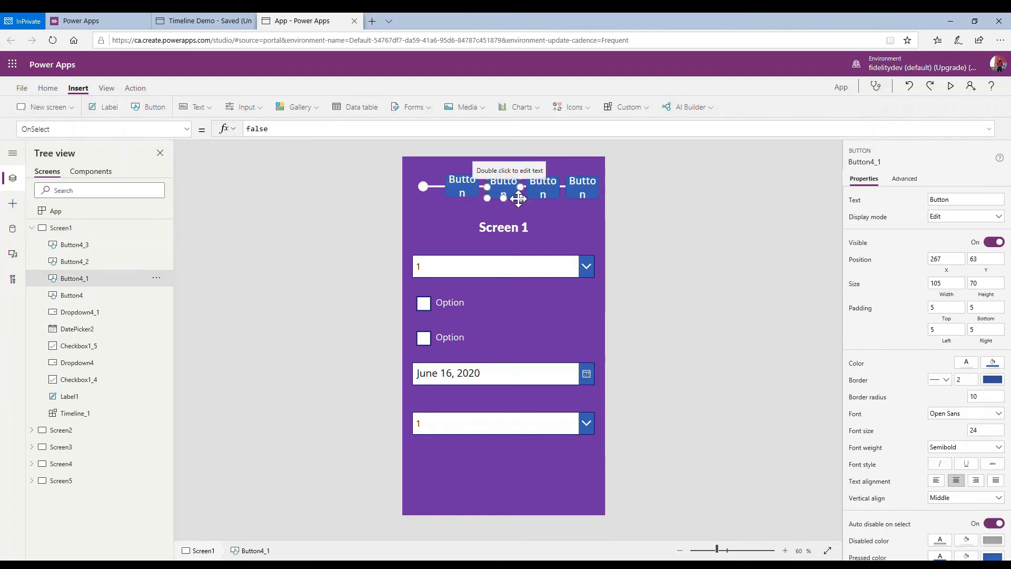
pyautogui.click(618, 198)
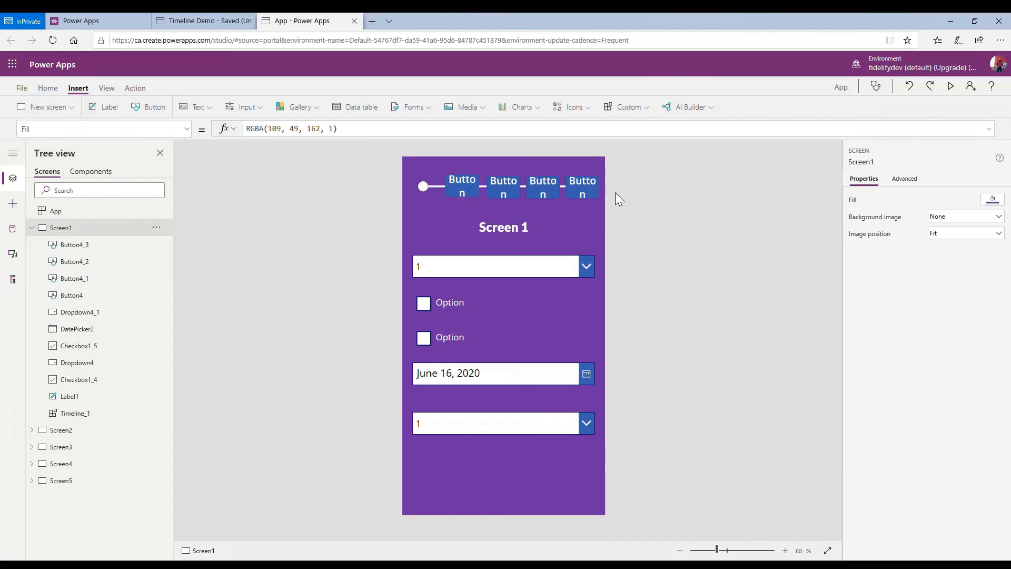
pyautogui.click(473, 184)
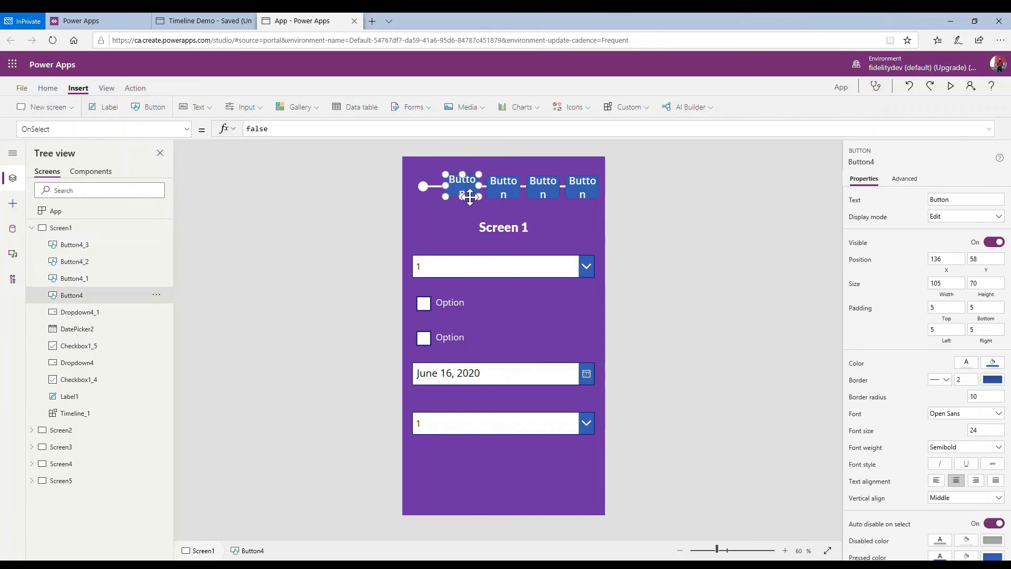
pyautogui.click(517, 188)
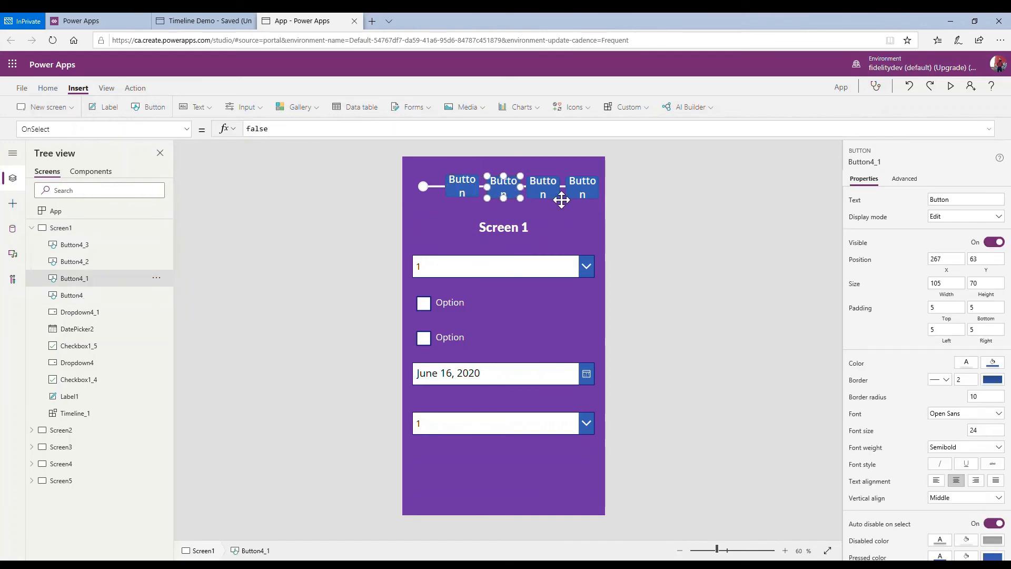
pyautogui.click(555, 191)
pyautogui.click(462, 188)
pyautogui.doubleClick(291, 133)
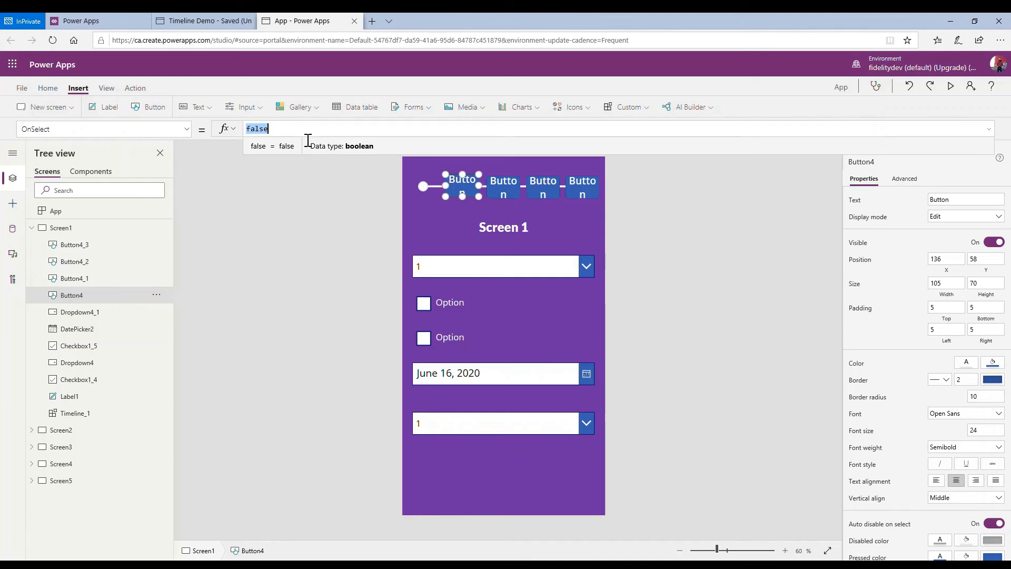
pyautogui.click(186, 129)
pyautogui.click(345, 151)
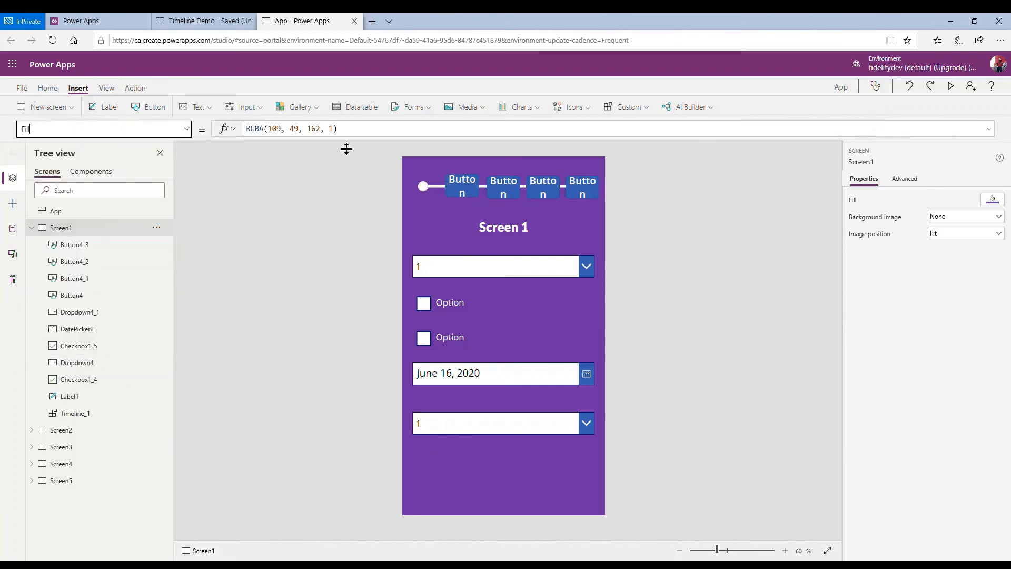
# Set the OnSelect formula of the button over the fifth timeline marker to Navigate(Screen5)
pyautogui.click(451, 180)
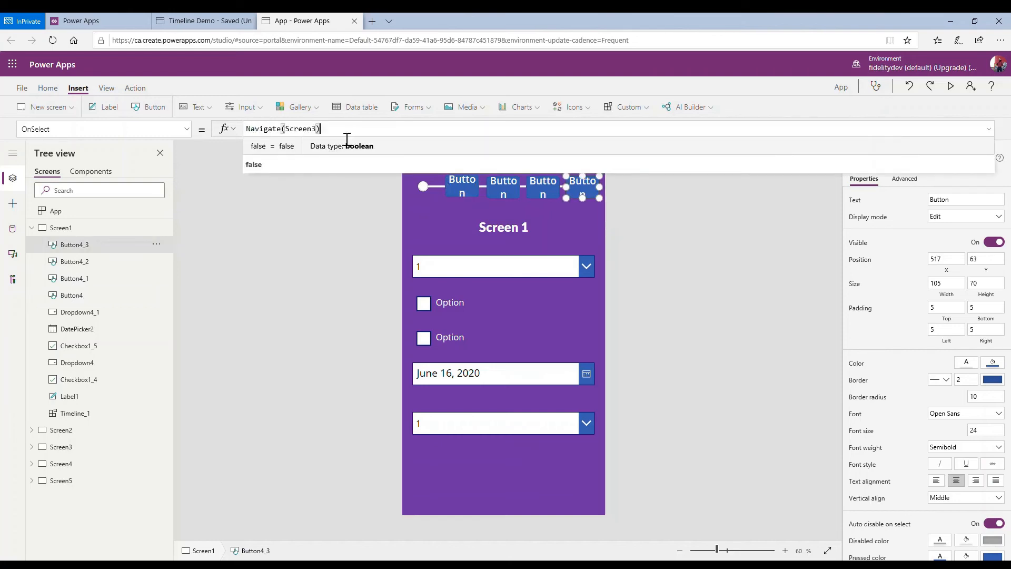
pyautogui.press('Left')
pyautogui.press('BackSpace')
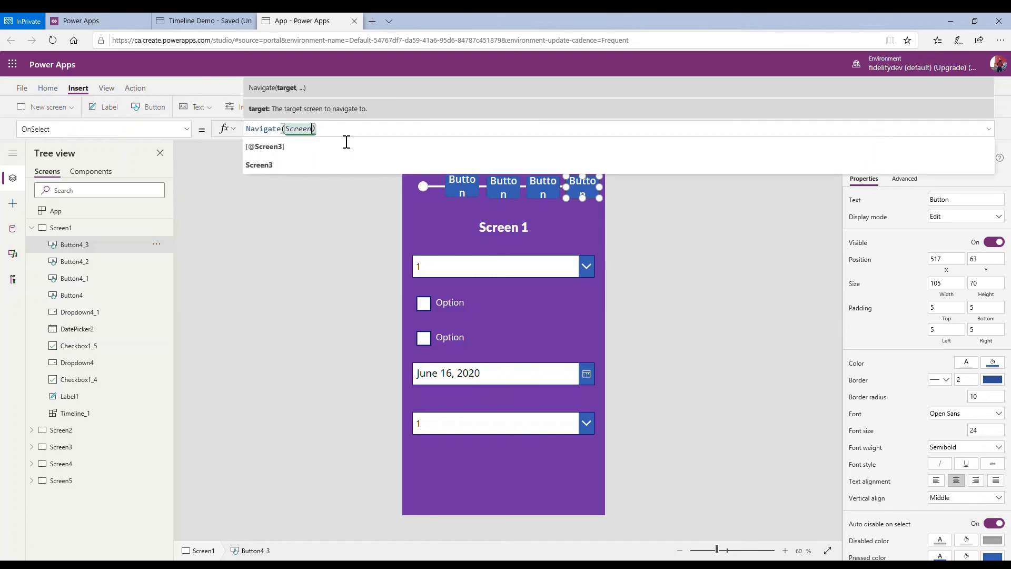
pyautogui.write('5')
pyautogui.click(560, 208)
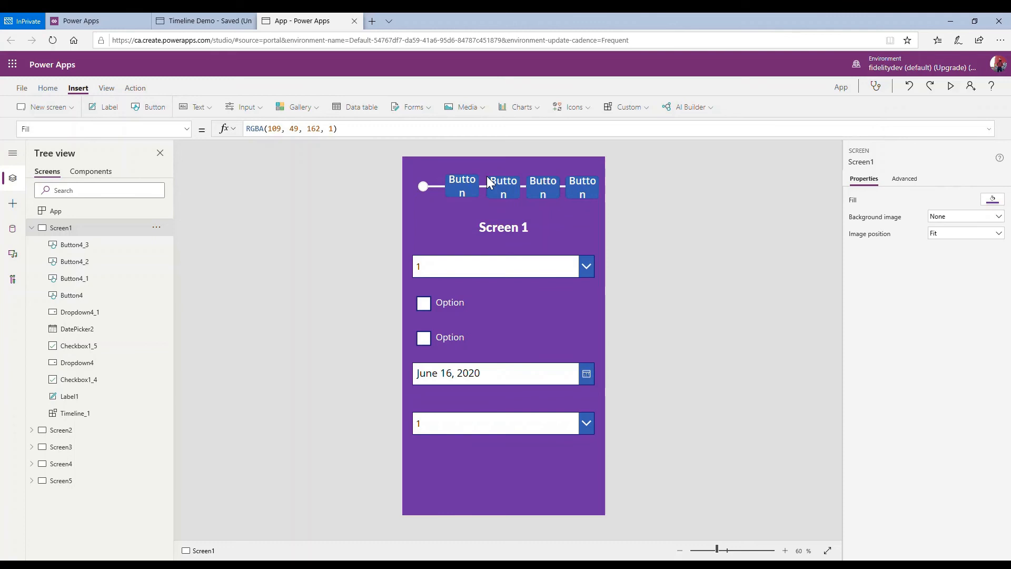
# Set the fill of the buttons over the fourth and fifth timeline markers to transparent
pyautogui.click(545, 182)
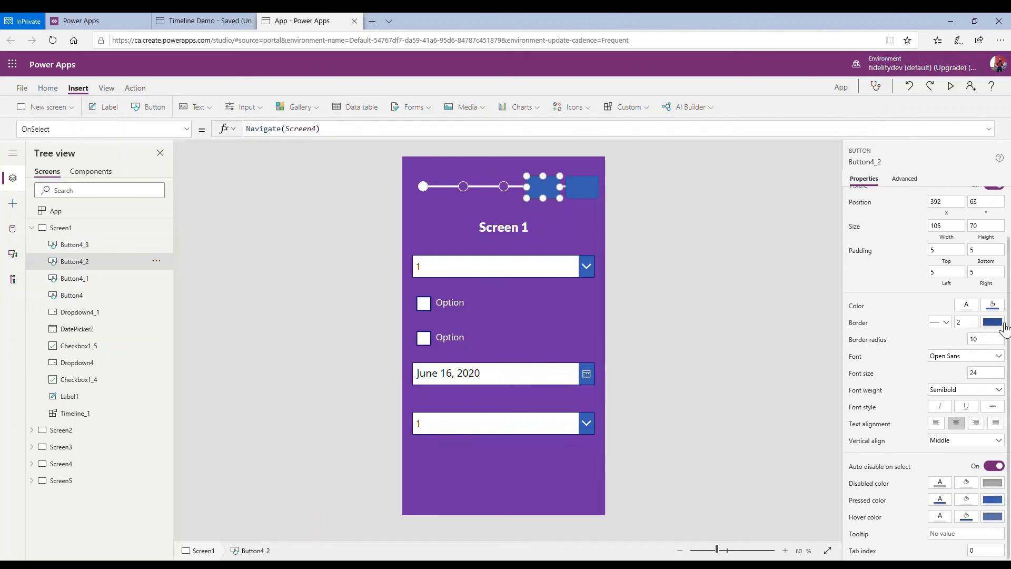
pyautogui.click(993, 308)
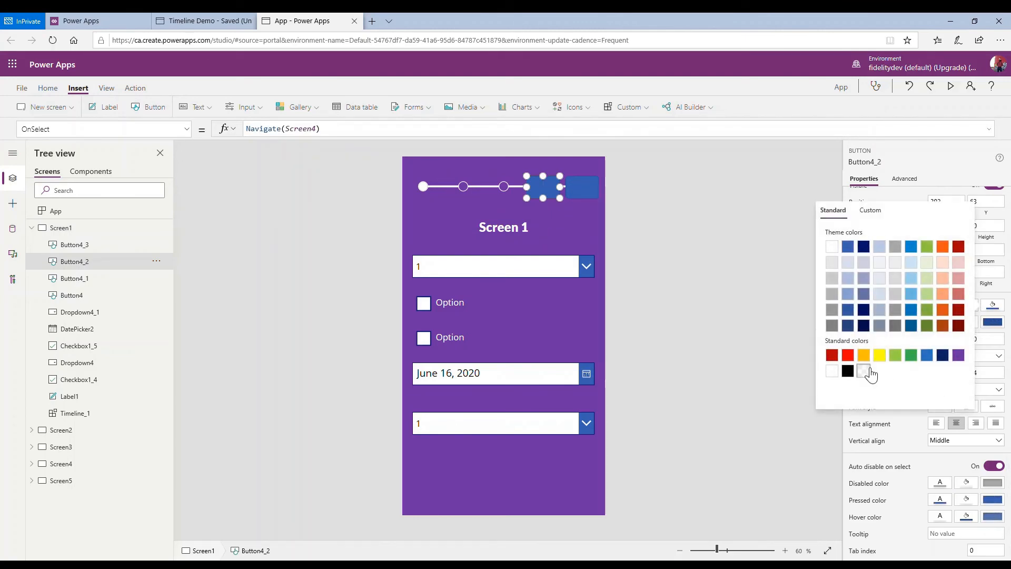
pyautogui.click(583, 189)
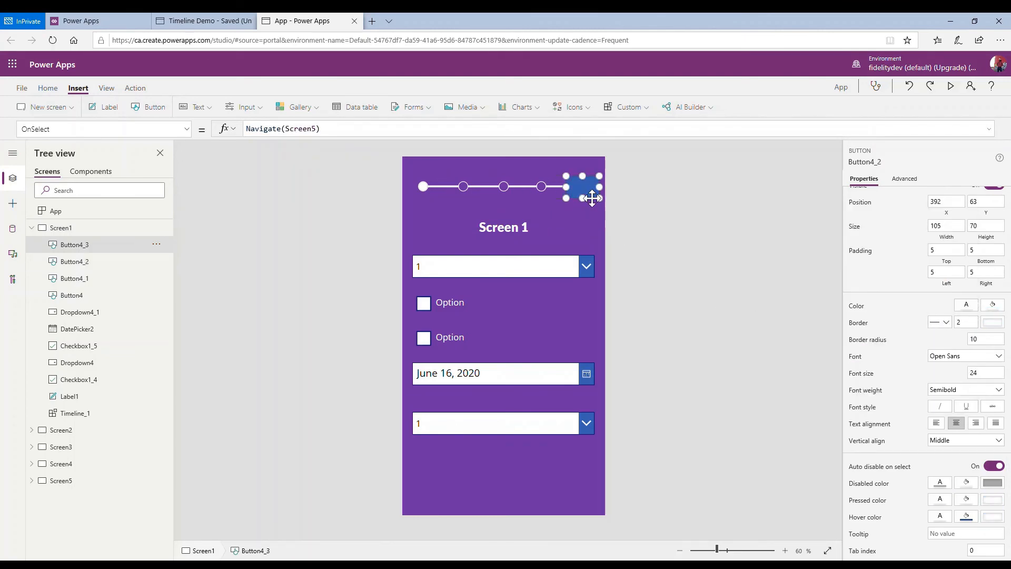
pyautogui.click(993, 305)
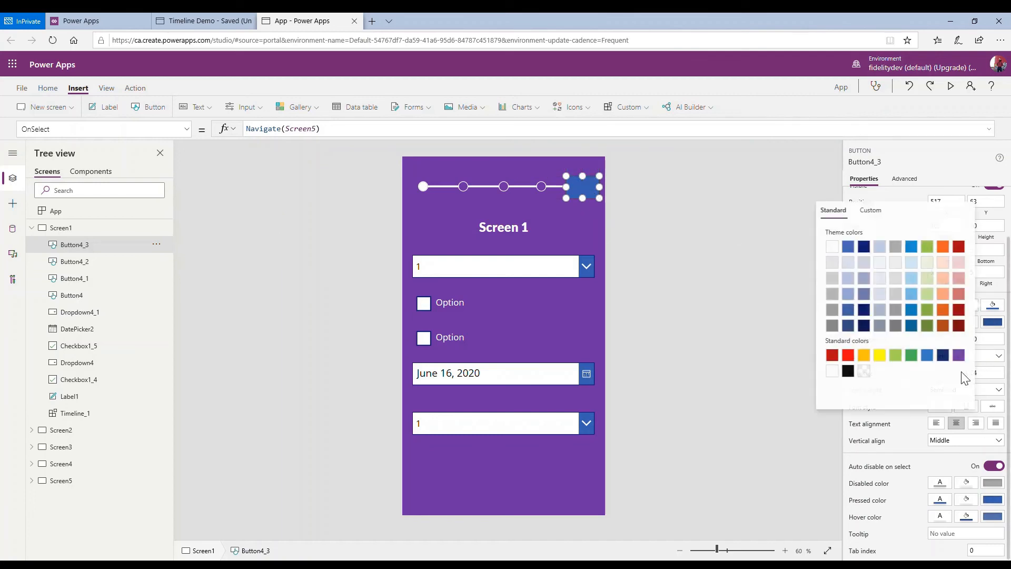
pyautogui.click(864, 371)
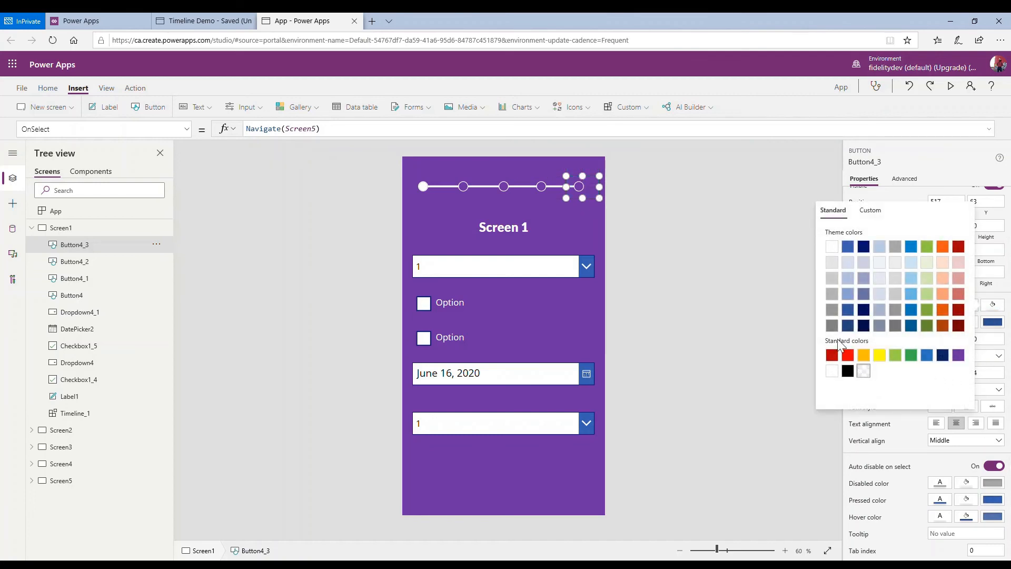
pyautogui.click(664, 230)
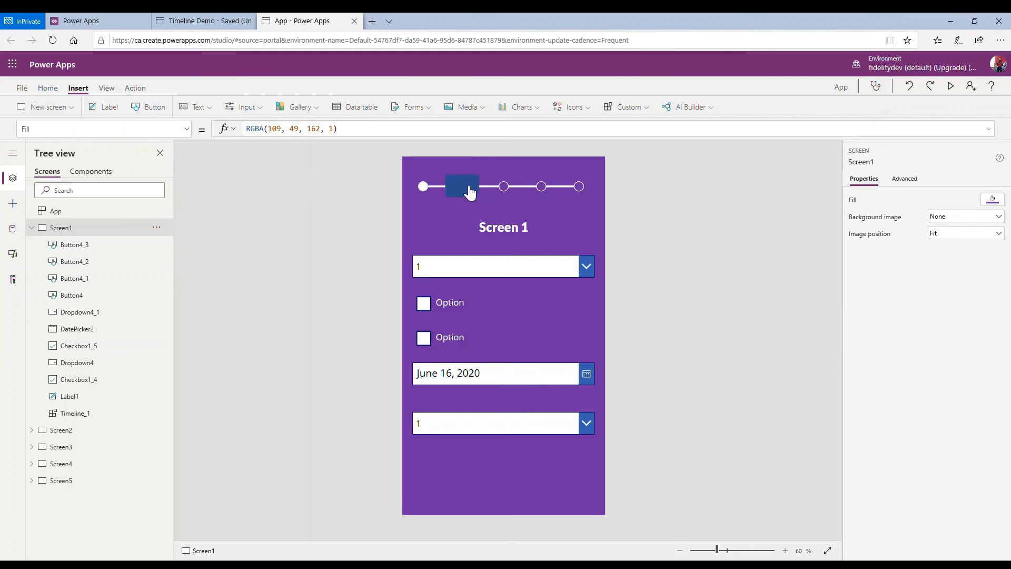
# Clear the HoverFill formula of the button over the second timeline marker
pyautogui.click(463, 185)
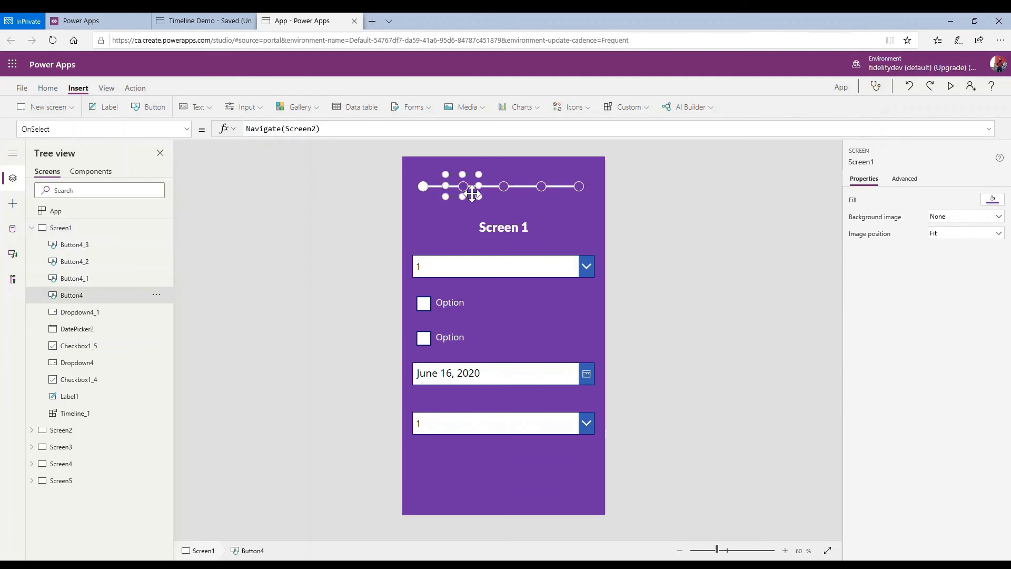
pyautogui.scroll(-2, 893, 439)
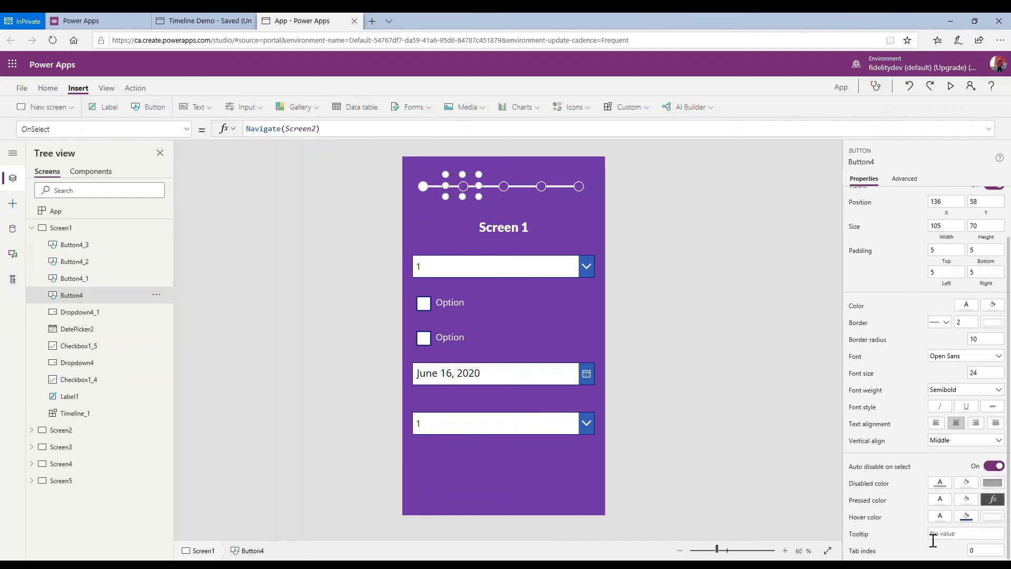
pyautogui.click(965, 518)
pyautogui.click(451, 131)
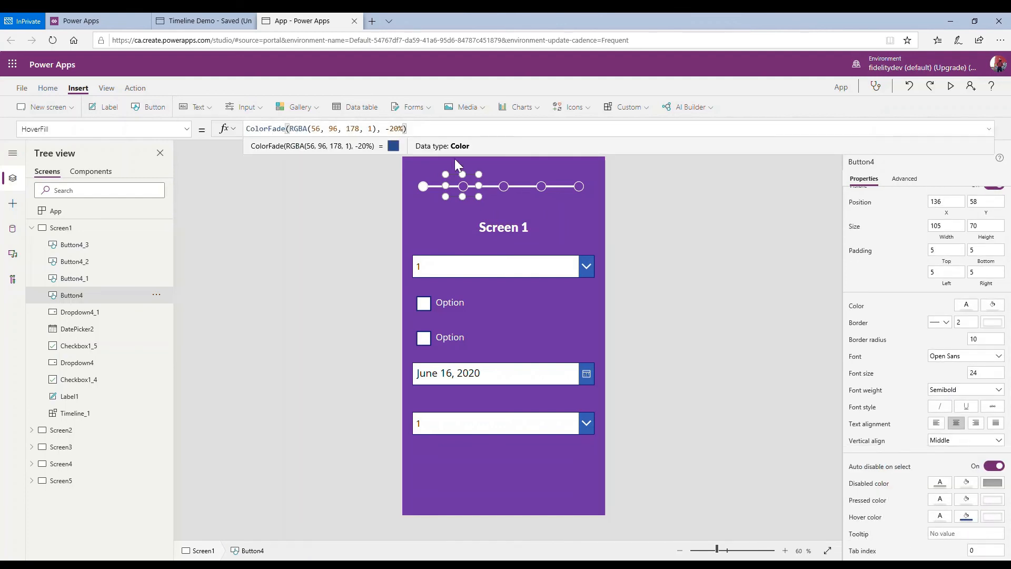
pyautogui.hotkey('ctrl', 'a')
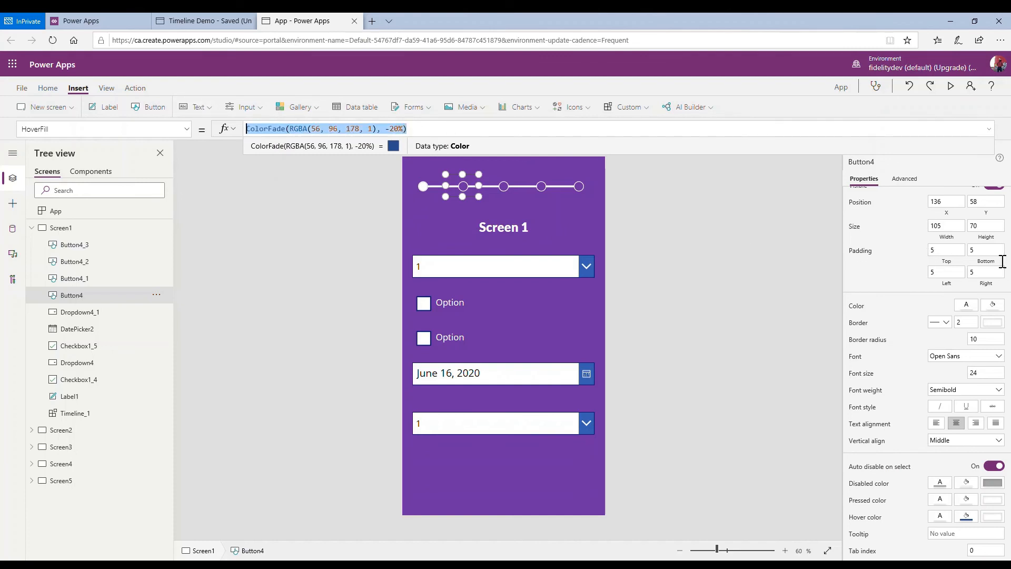
pyautogui.press('Delete')
pyautogui.click(792, 383)
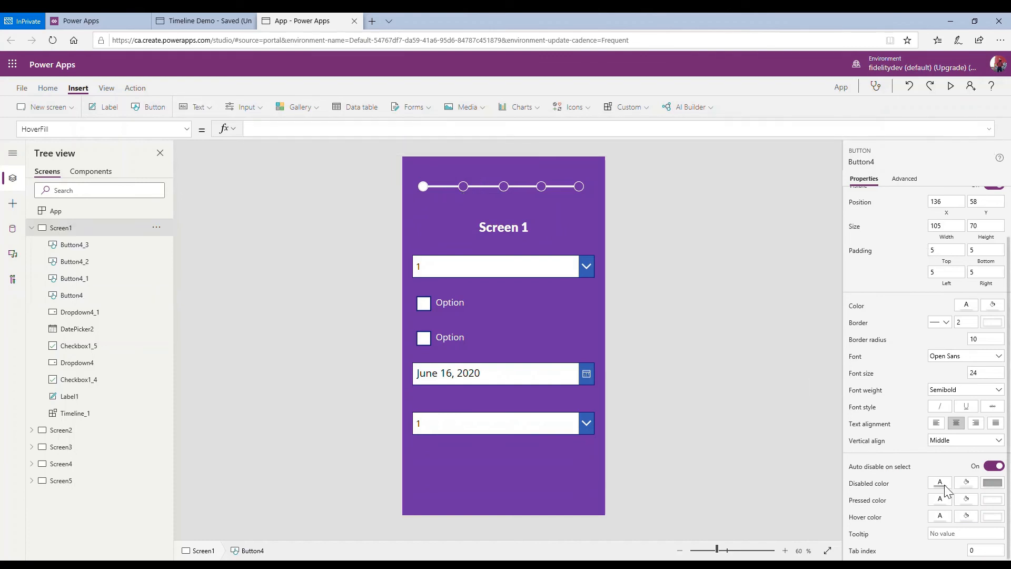
# Clear the PressedFill formula of the button over the second timeline marker and preview its hover appearance
pyautogui.click(462, 187)
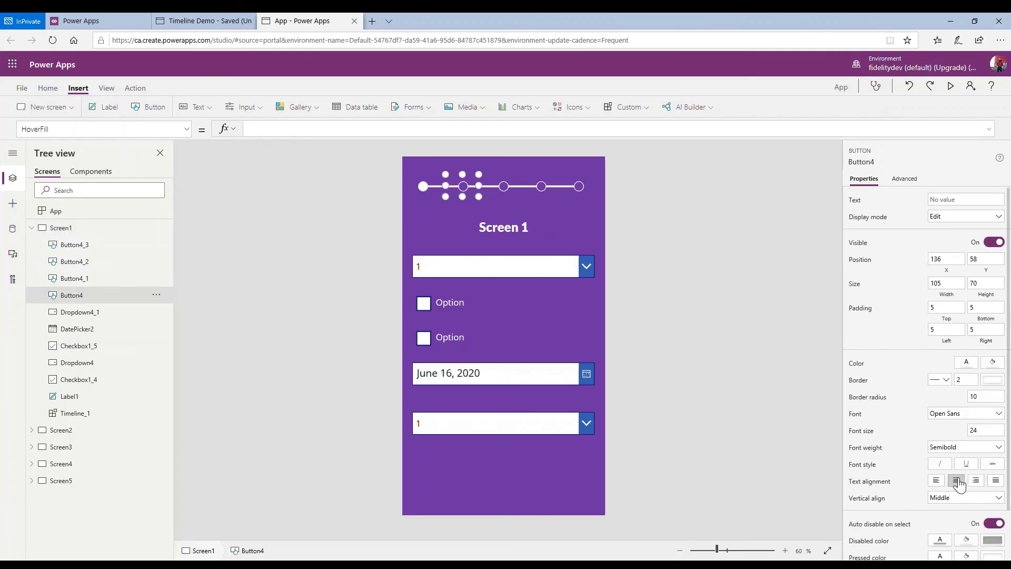
pyautogui.scroll(-1, 971, 510)
pyautogui.click(968, 521)
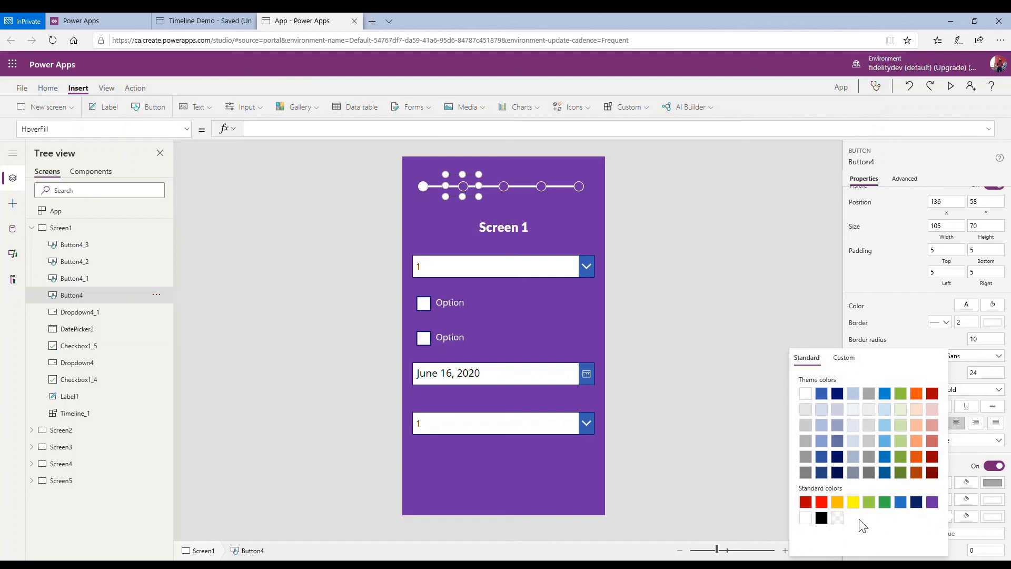
pyautogui.click(953, 462)
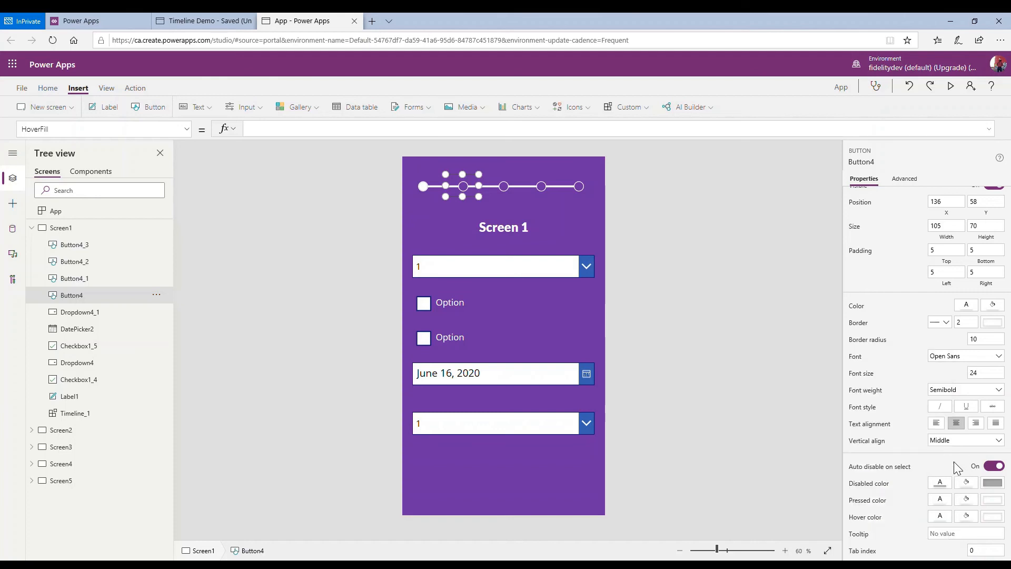
pyautogui.click(972, 504)
pyautogui.click(341, 133)
pyautogui.moveTo(333, 130); pyautogui.dragTo(262, 132)
pyautogui.click(515, 262)
pyautogui.click(506, 266)
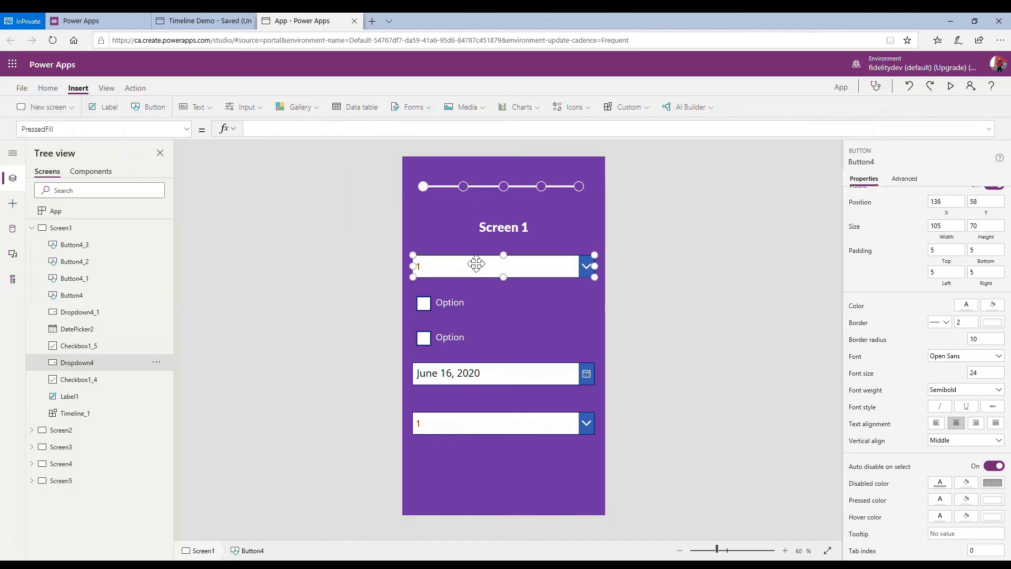
pyautogui.press('alt')
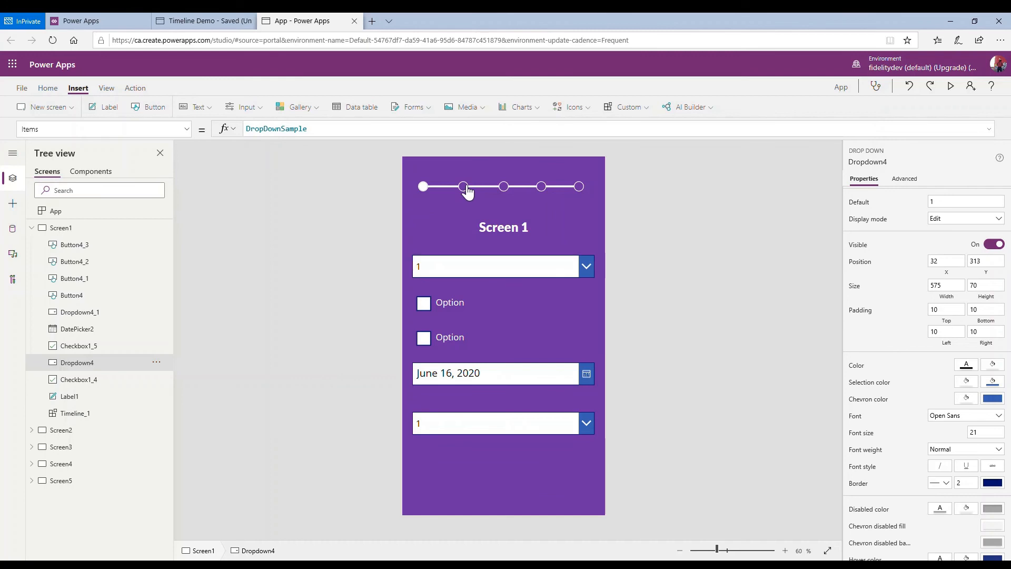
# Test the navigation button over the second timeline marker, and return to Screen1
pyautogui.keyDown('alt'); pyautogui.click(464, 186); pyautogui.keyUp('alt')
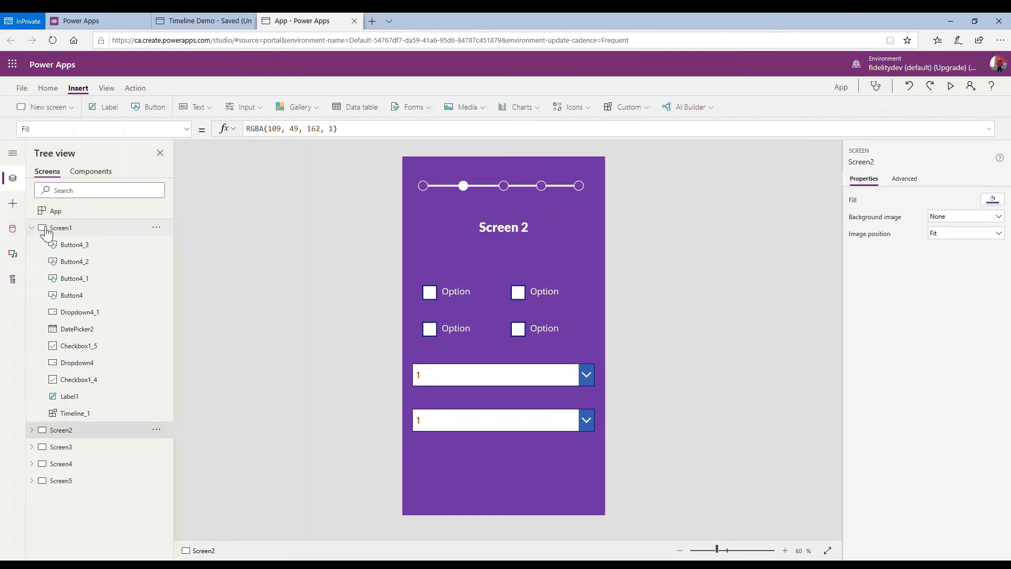
pyautogui.click(66, 232)
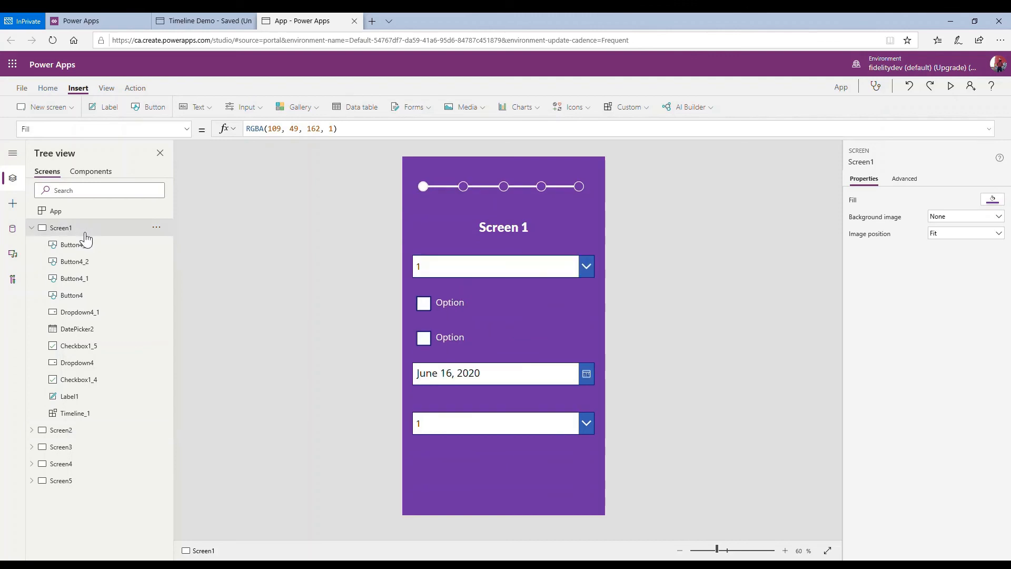
pyautogui.click(463, 192)
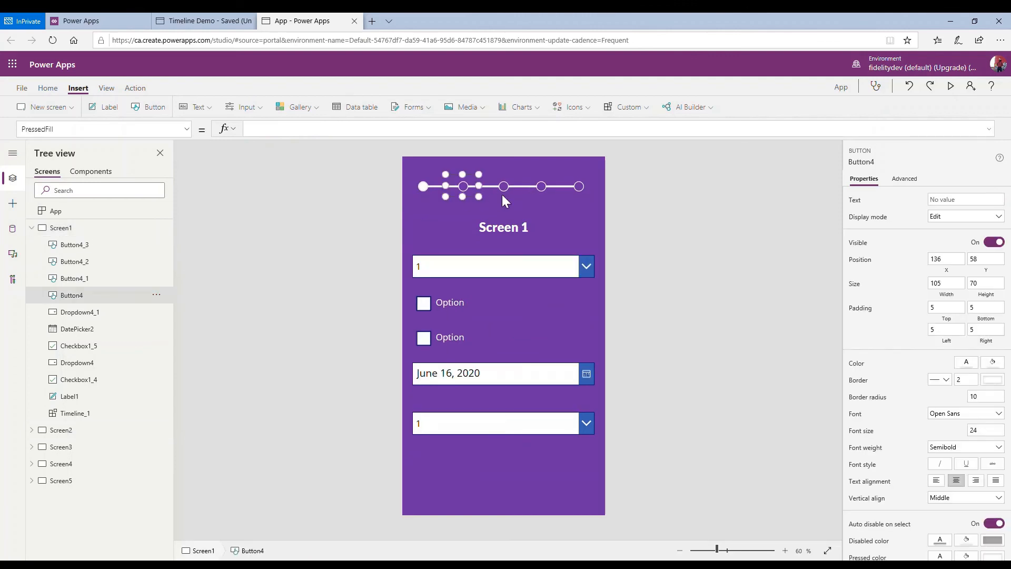
# Clear the HoverFill formula of the button over the third timeline marker on Screen1
pyautogui.click(504, 195)
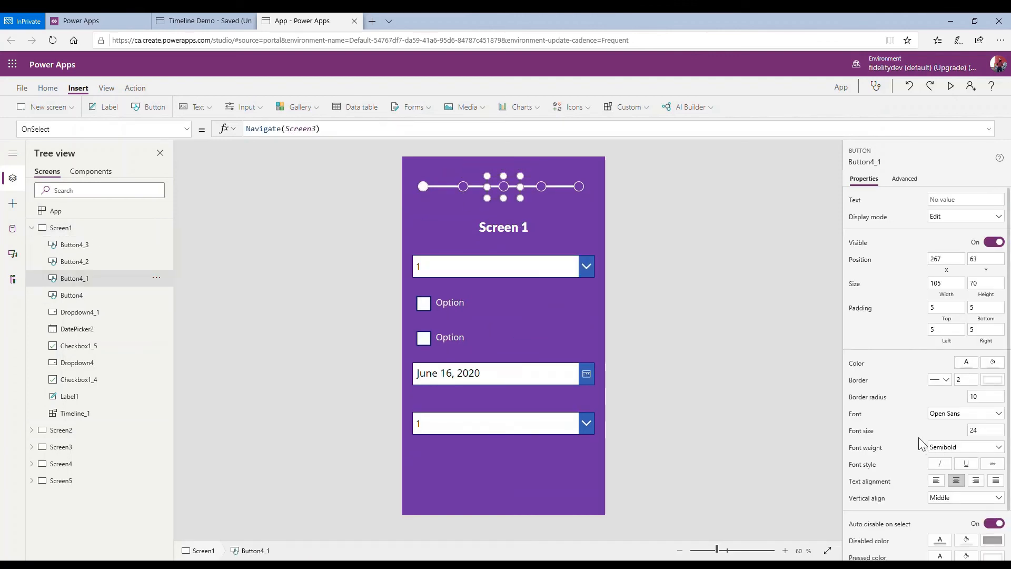
pyautogui.scroll(-1, 918, 437)
pyautogui.click(967, 516)
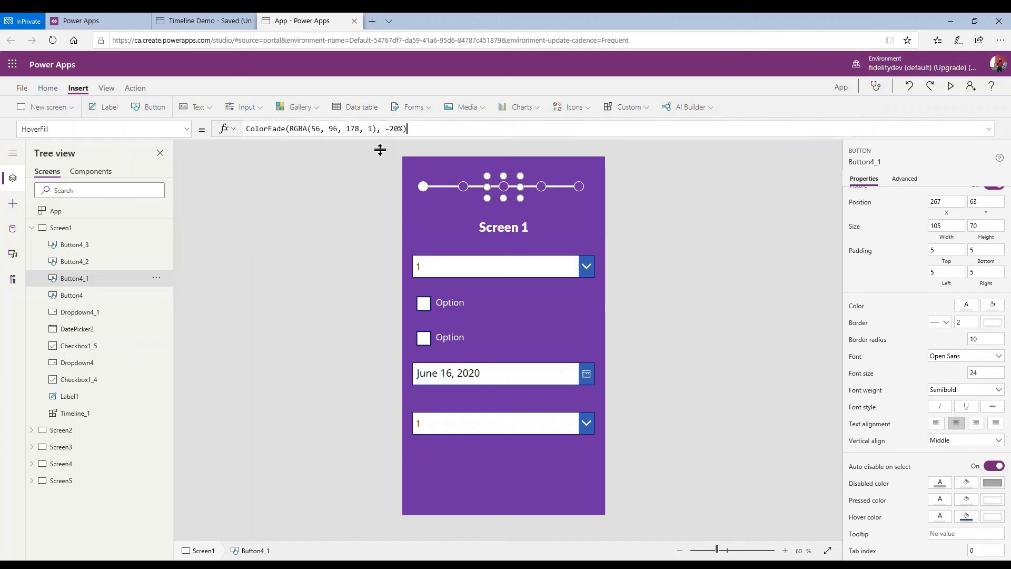
pyautogui.tripleClick(275, 129)
pyautogui.press('Delete')
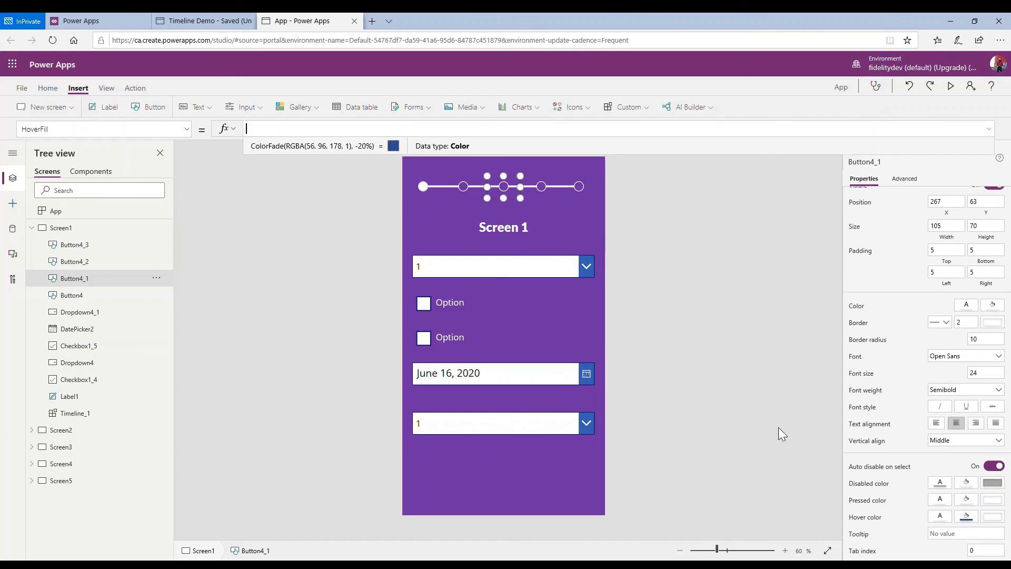
pyautogui.click(969, 517)
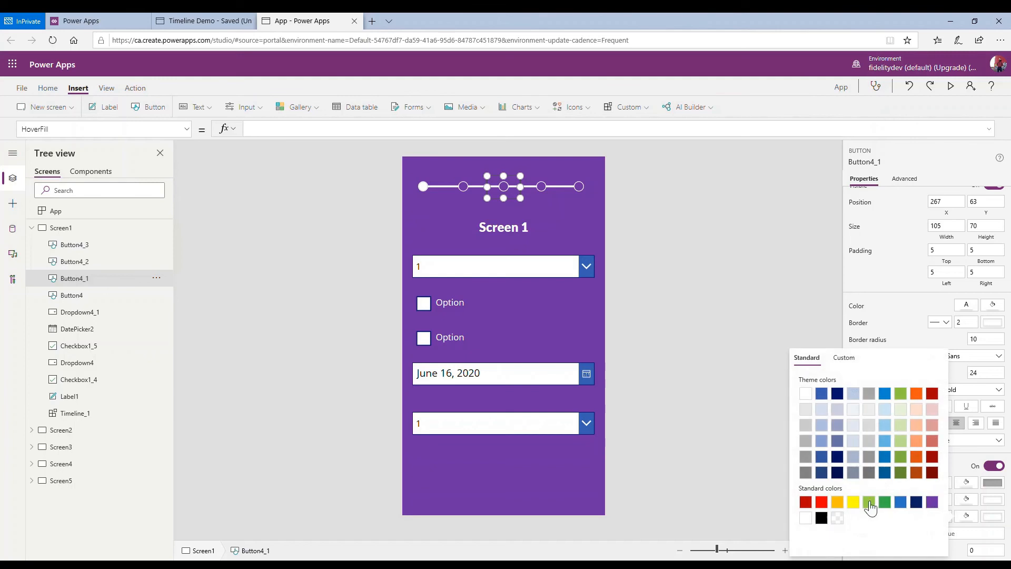
# Clear the HoverFill formula of the button over the fourth timeline marker
pyautogui.click(532, 184)
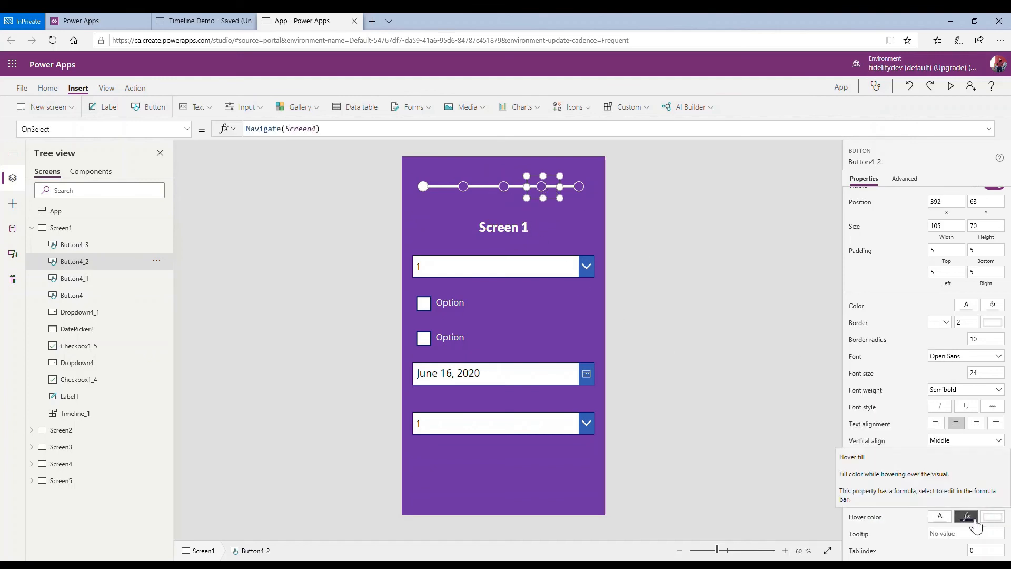
pyautogui.click(969, 519)
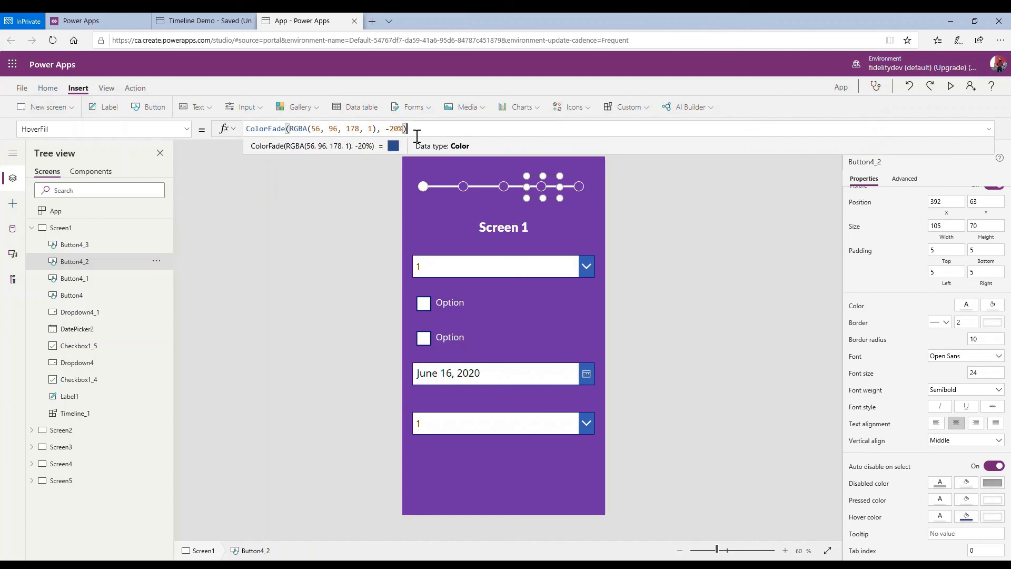
pyautogui.moveTo(417, 136); pyautogui.dragTo(233, 116)
pyautogui.press('BackSpace')
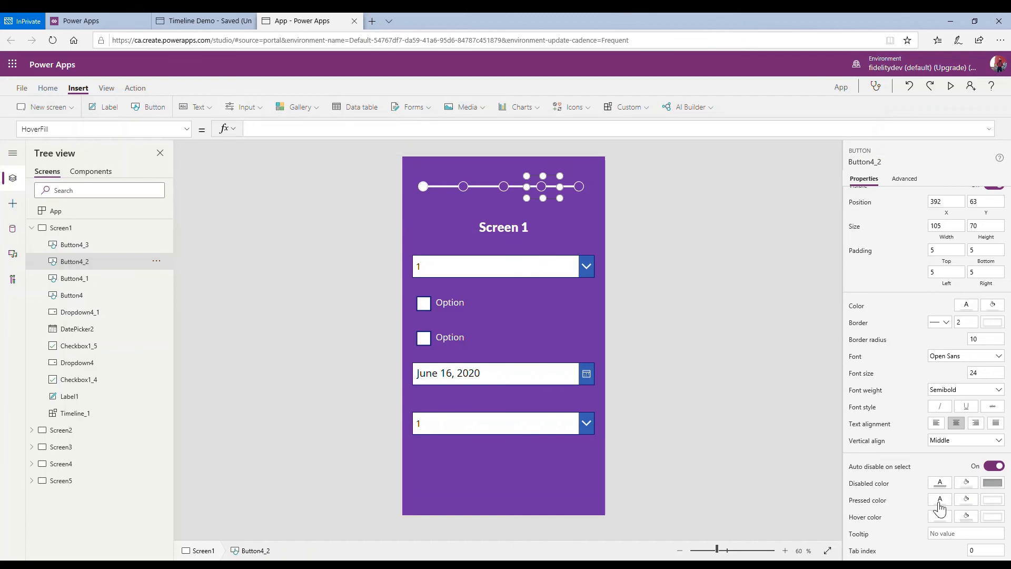
pyautogui.click(968, 519)
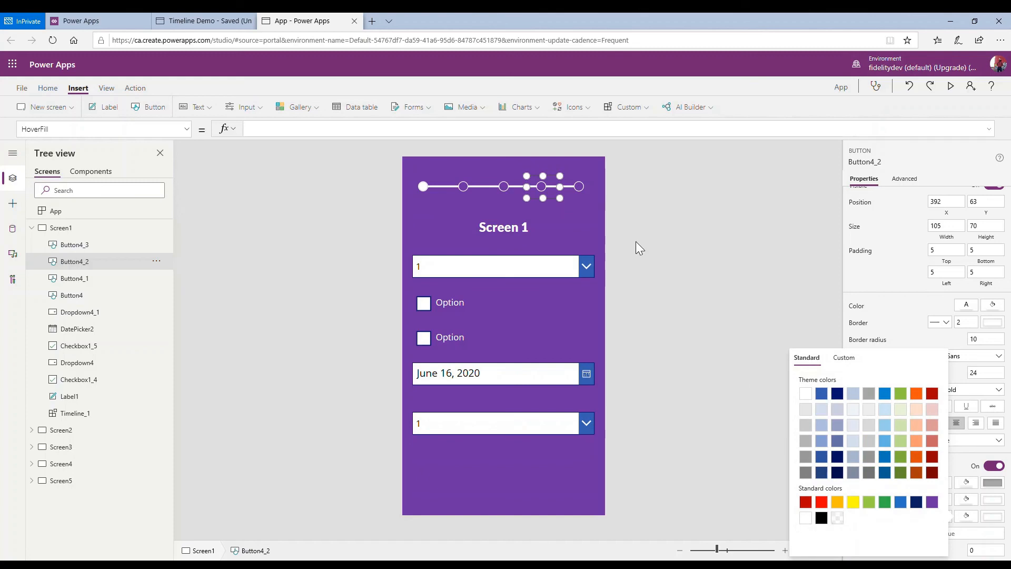
# Clear the HoverFill formula of the button over the fifth timeline marker
pyautogui.click(580, 185)
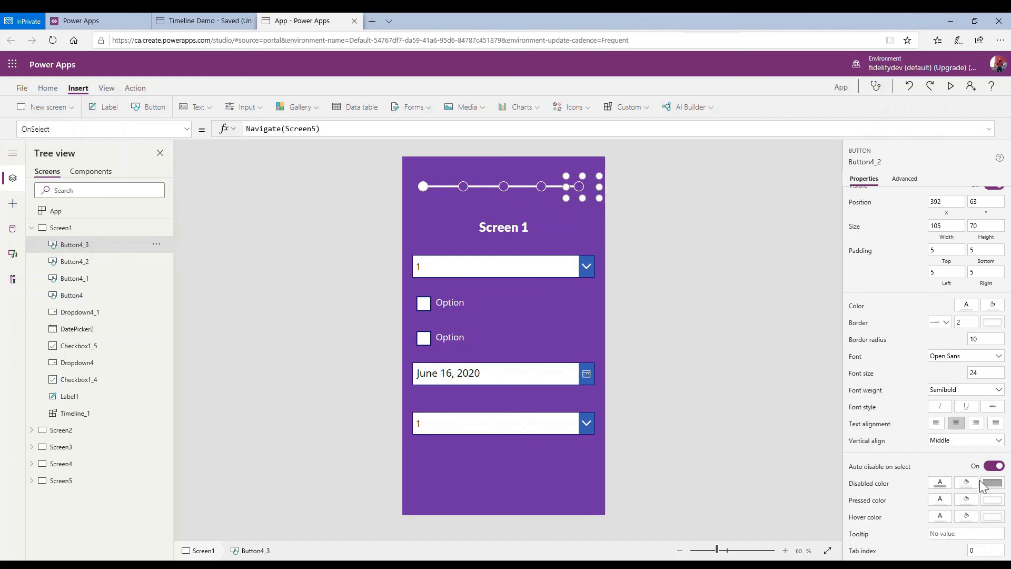
pyautogui.click(968, 519)
pyautogui.click(433, 126)
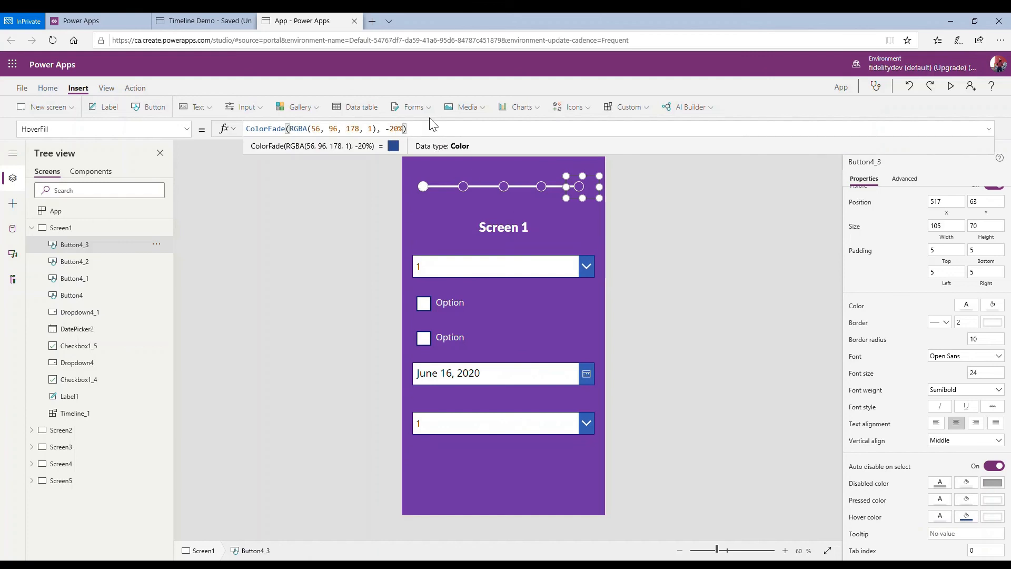
pyautogui.hotkey('ctrl', 'a')
pyautogui.press('BackSpace')
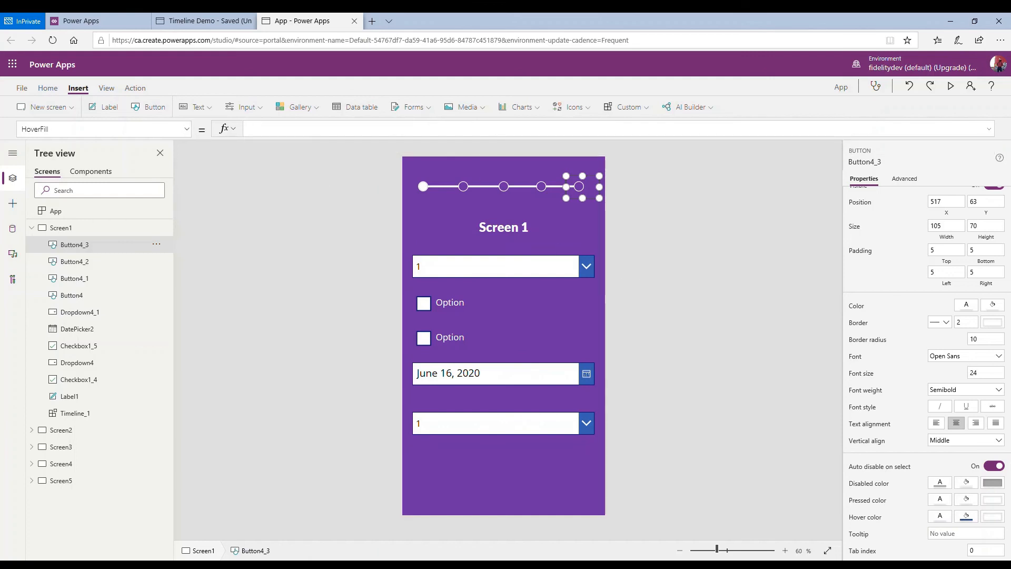
pyautogui.click(887, 513)
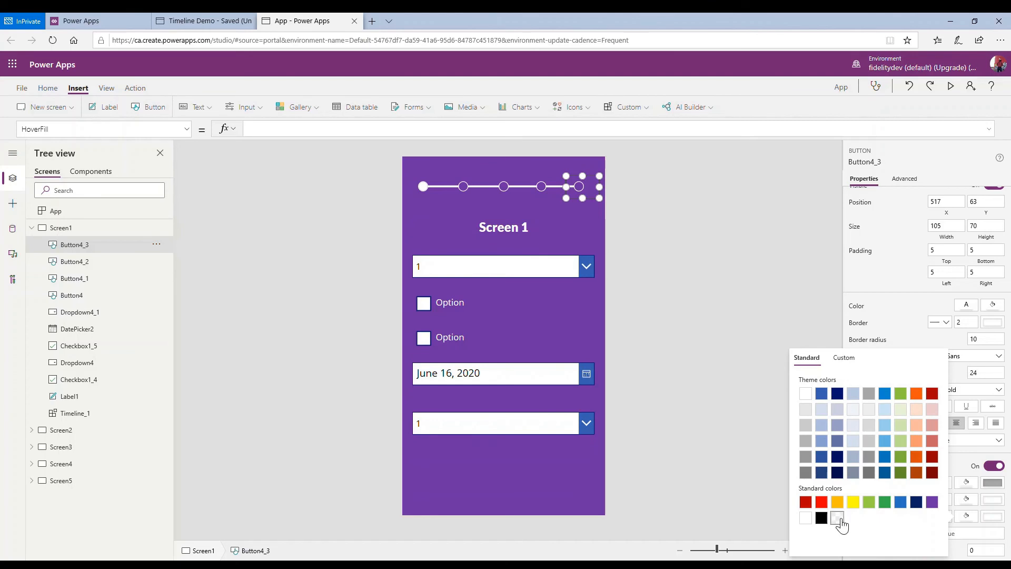
pyautogui.click(792, 210)
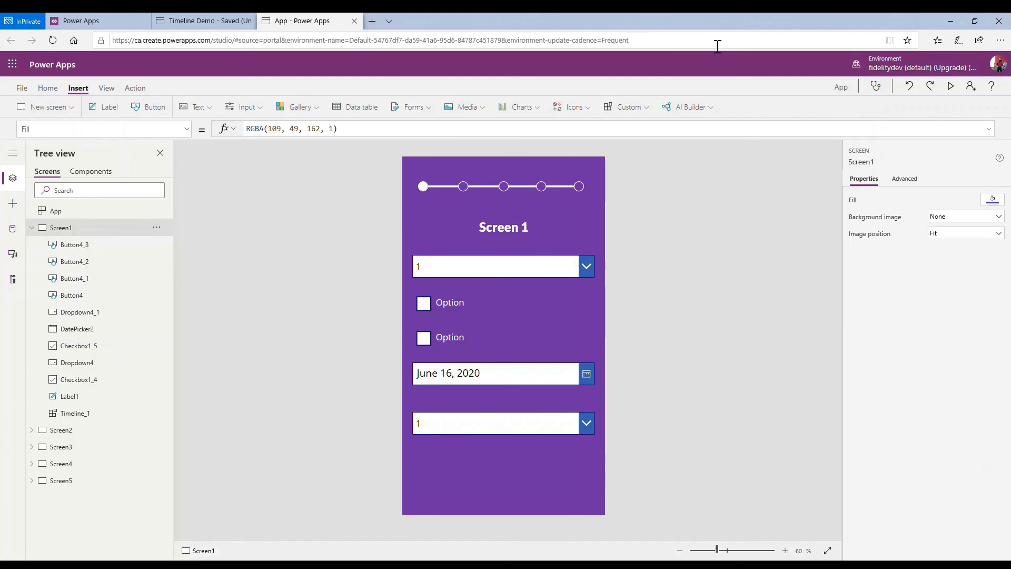
# Preview the app from Screen1, test the fourth timeline marker's button, and close the preview
pyautogui.click(954, 87)
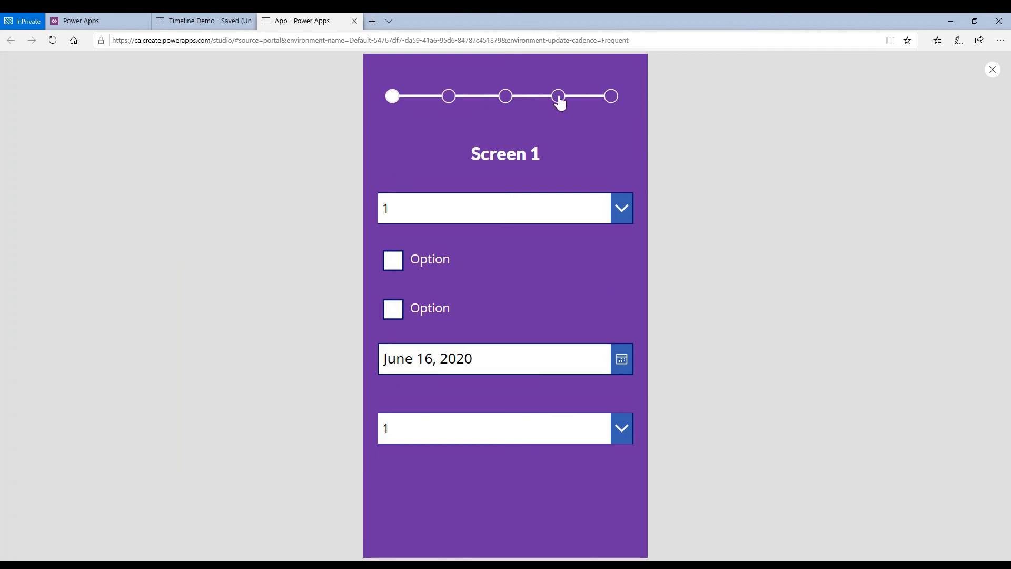
pyautogui.click(561, 99)
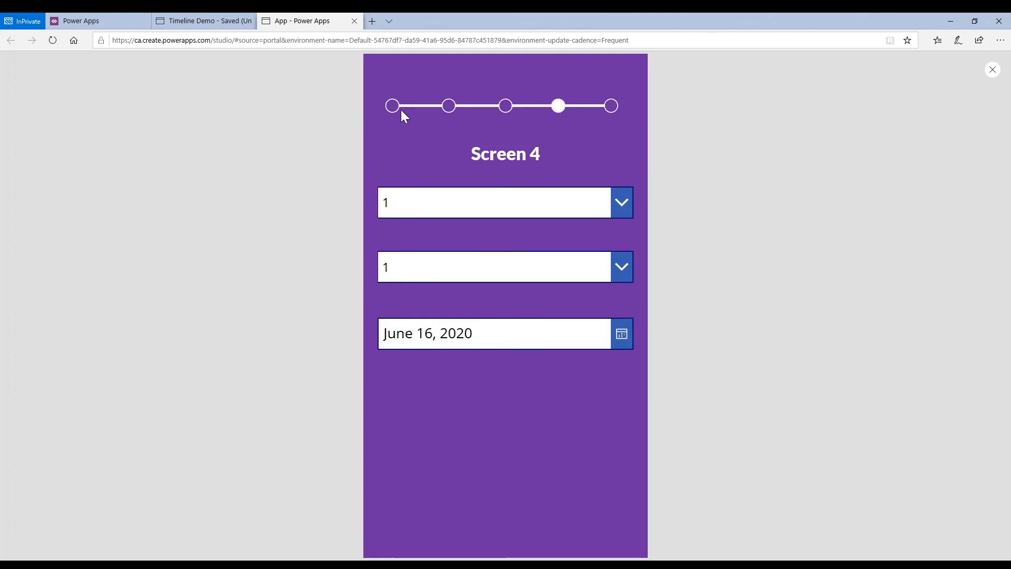
pyautogui.click(993, 70)
pyautogui.click(590, 345)
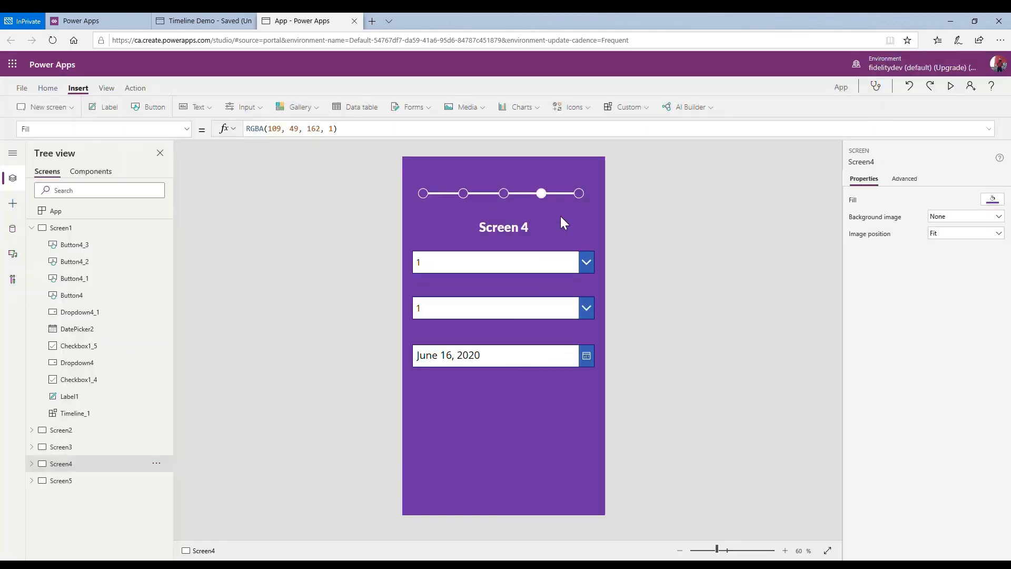
pyautogui.click(541, 196)
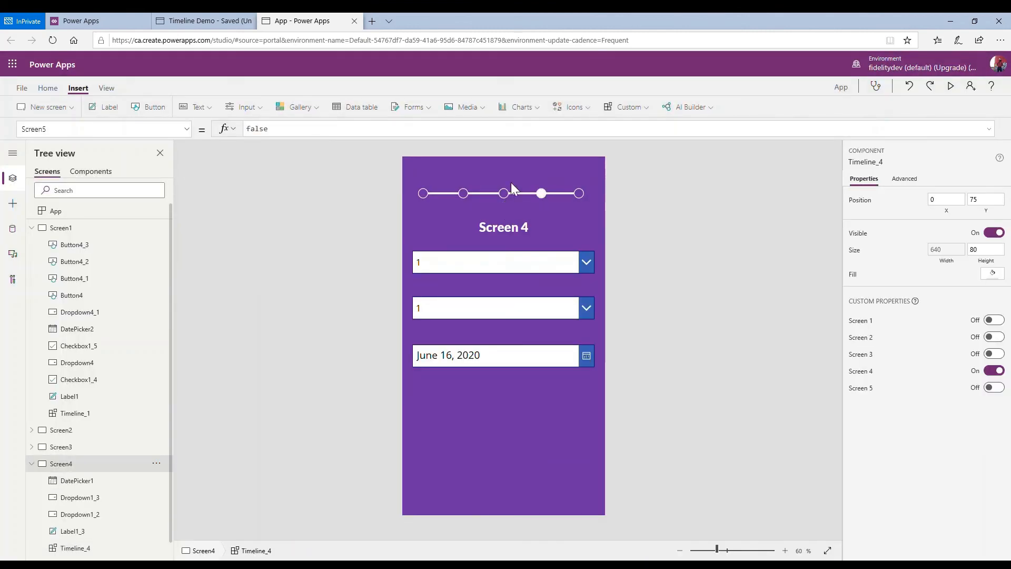
pyautogui.click(318, 245)
# Return to Screen1 and clear the PressedFill formula of the button over the third timeline marker
pyautogui.click(105, 232)
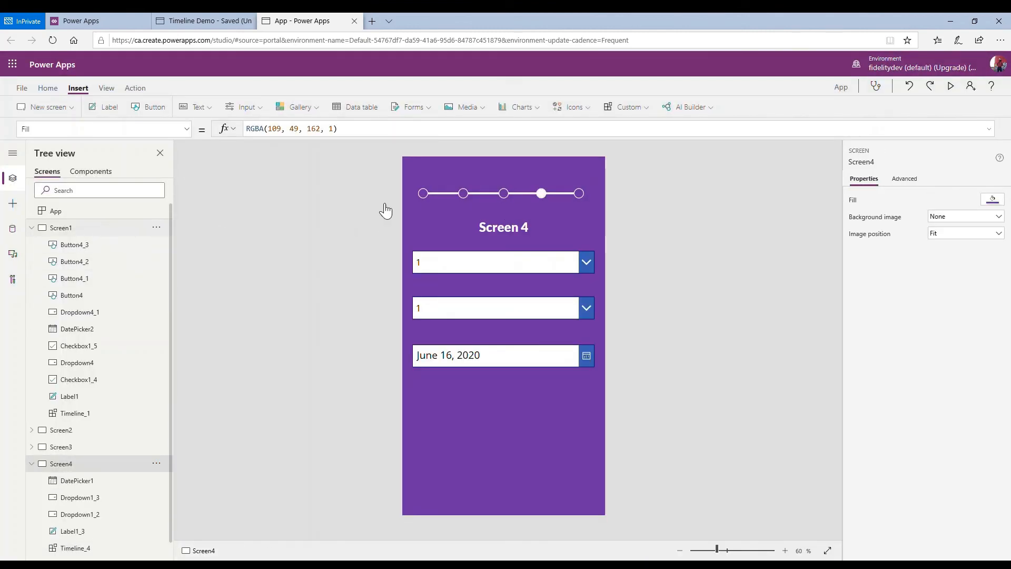
pyautogui.click(468, 187)
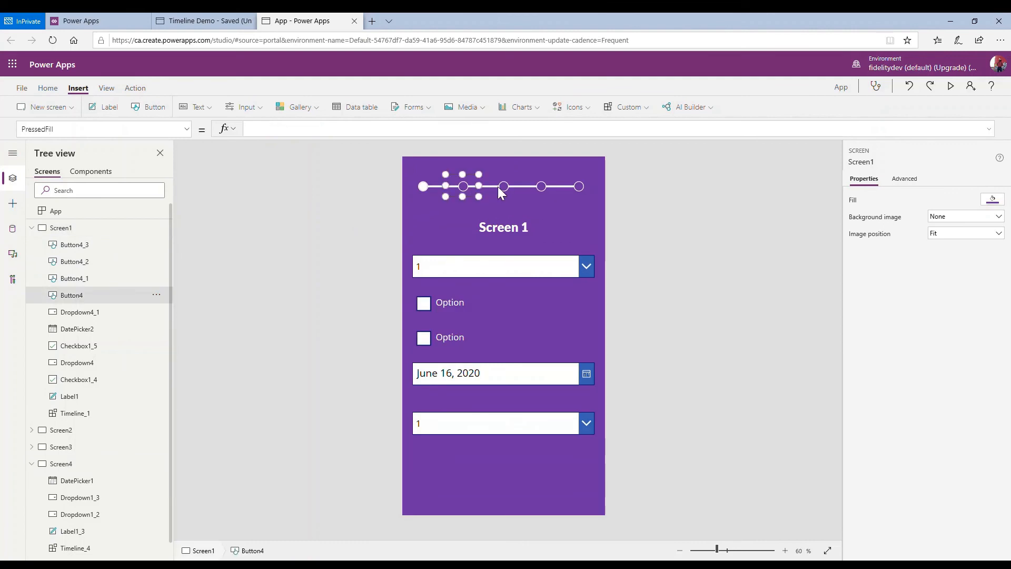
pyautogui.click(497, 187)
pyautogui.scroll(-1, 915, 414)
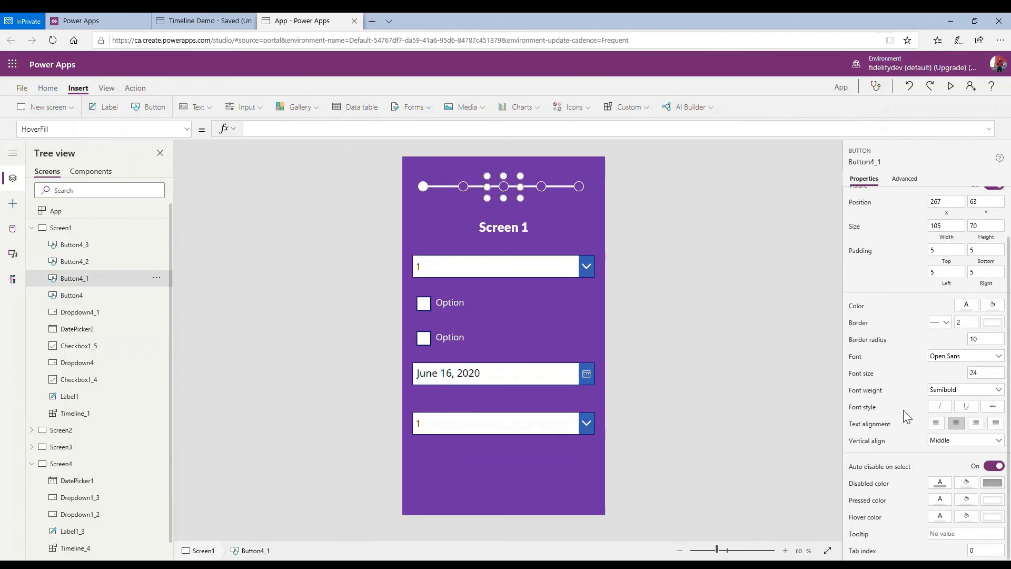
pyautogui.click(967, 500)
pyautogui.click(358, 136)
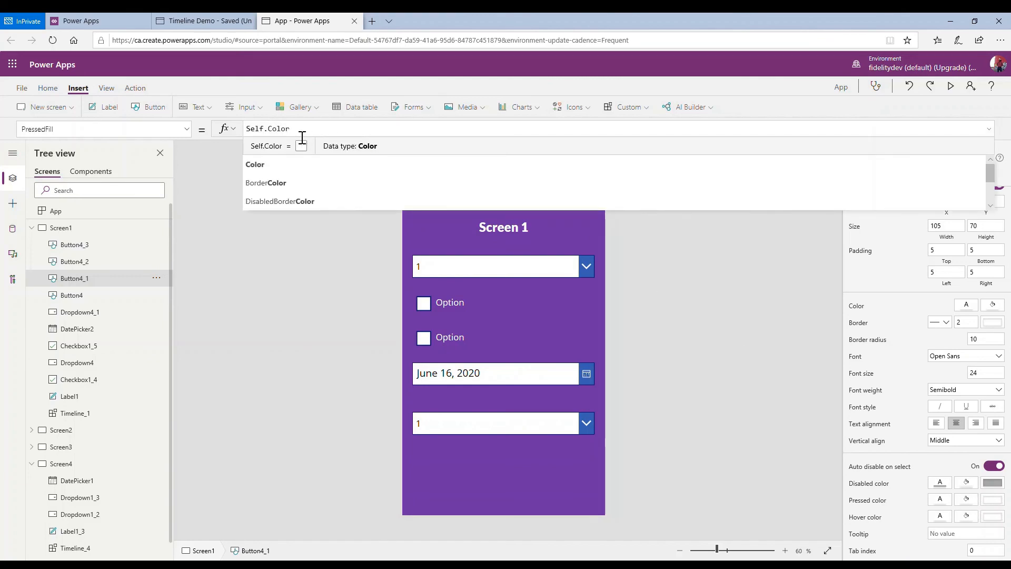
pyautogui.moveTo(302, 136); pyautogui.dragTo(226, 131)
pyautogui.press('BackSpace')
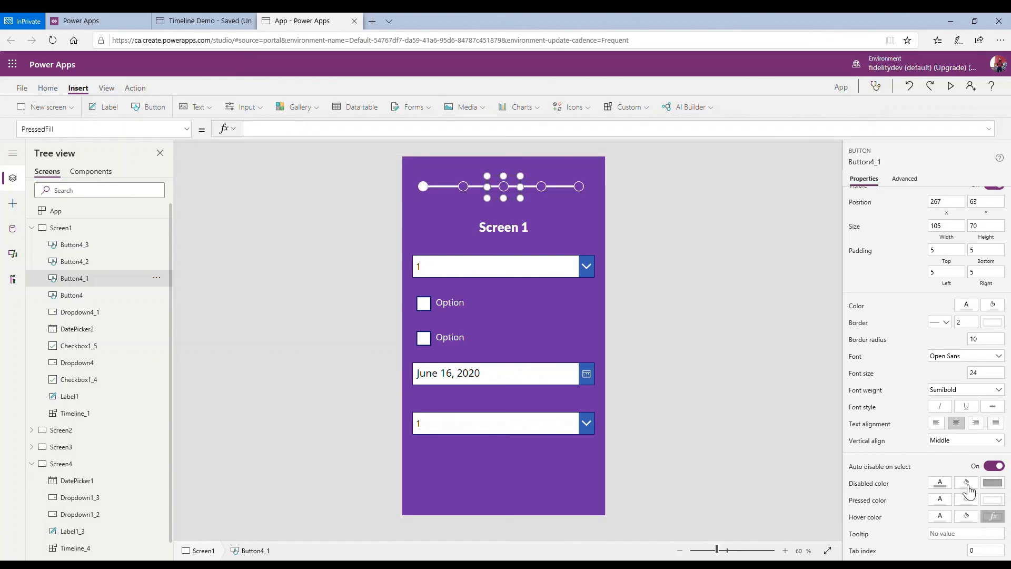
pyautogui.click(967, 499)
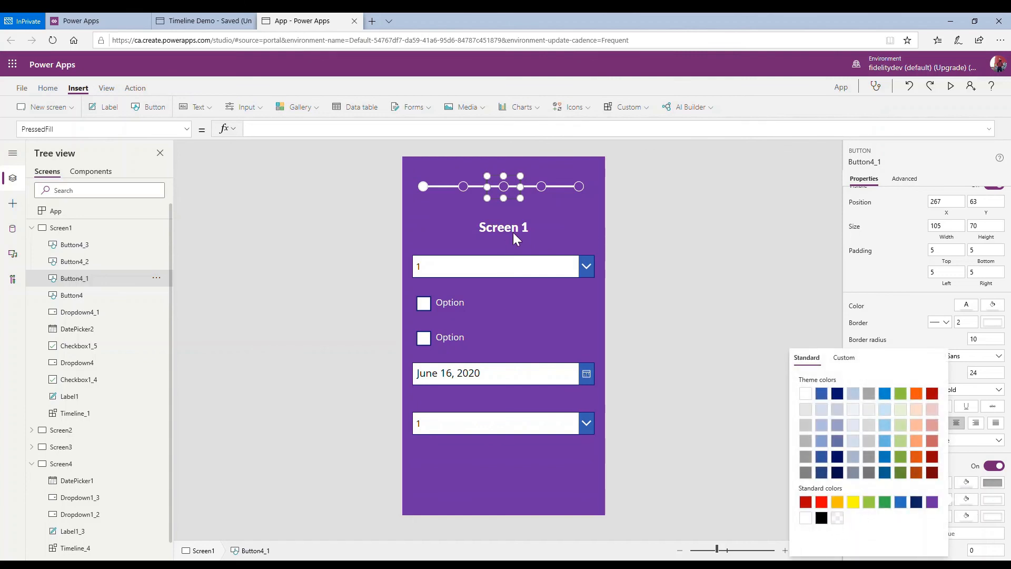
# Clear the PressedFill formula of the button over the fourth timeline marker
pyautogui.click(542, 195)
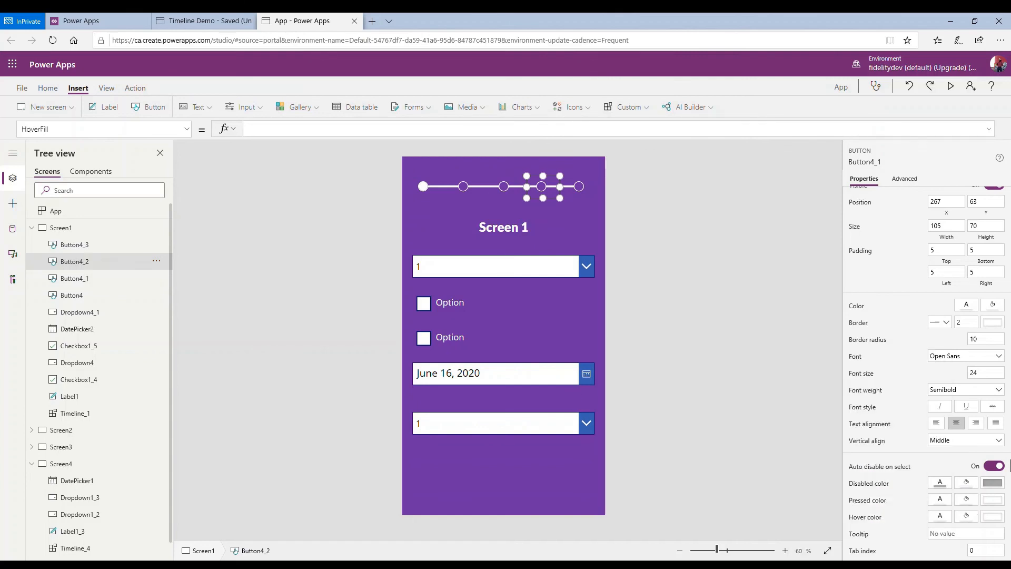
pyautogui.click(968, 498)
pyautogui.doubleClick(269, 129)
pyautogui.press('BackSpace')
pyautogui.press('BackSpace')
pyautogui.press('BackSpace')
pyautogui.press('BackSpace')
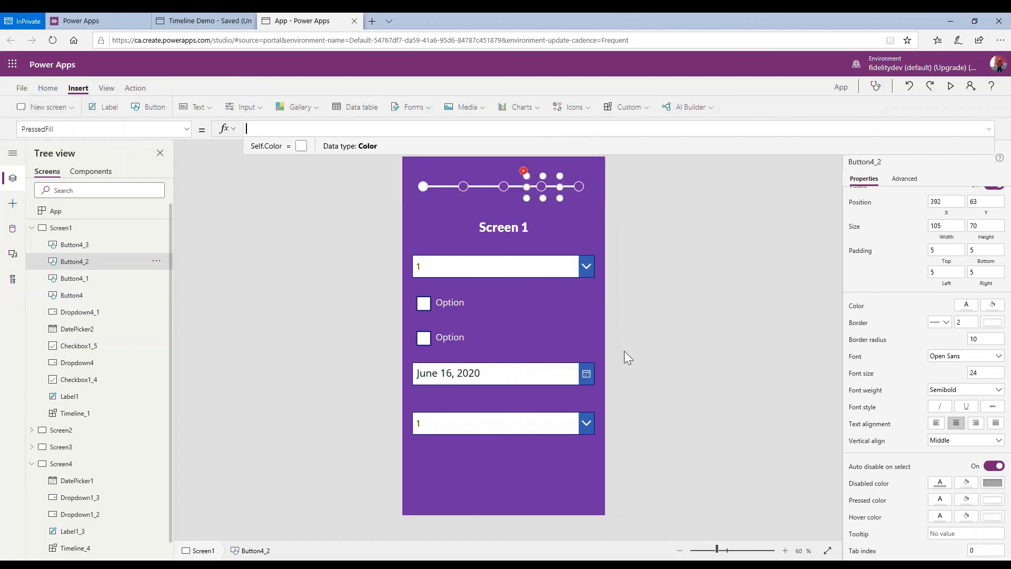
pyautogui.click(991, 500)
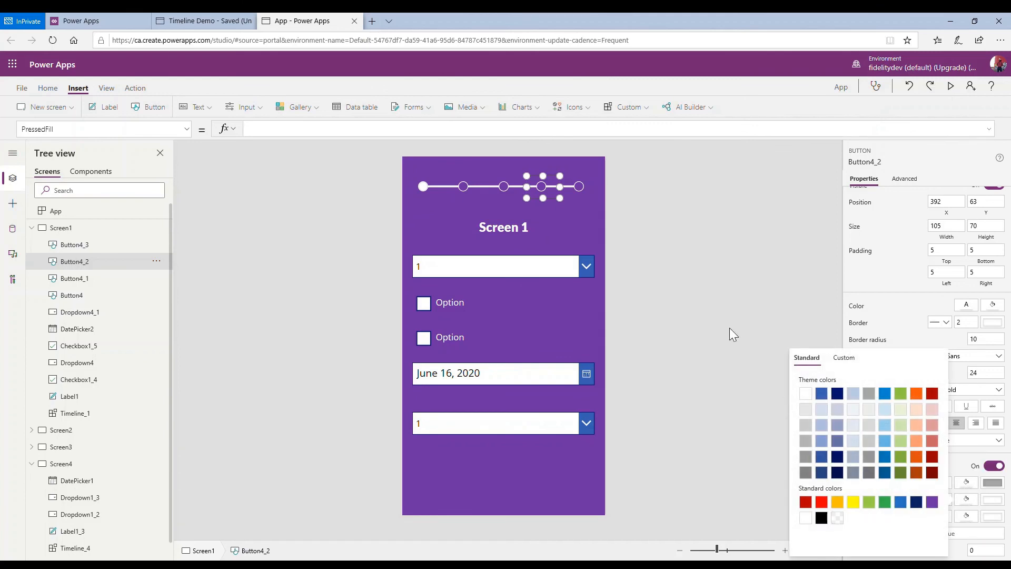
# Clear the PressedFill formula of the button over the fifth timeline marker
pyautogui.click(582, 185)
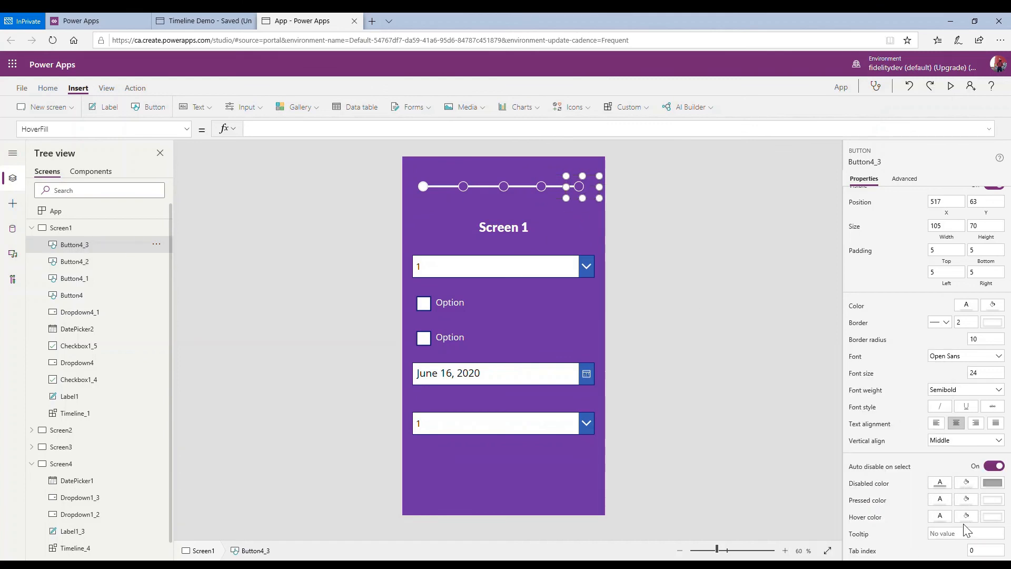
pyautogui.click(968, 504)
pyautogui.moveTo(291, 129); pyautogui.dragTo(243, 133)
pyautogui.press('Delete')
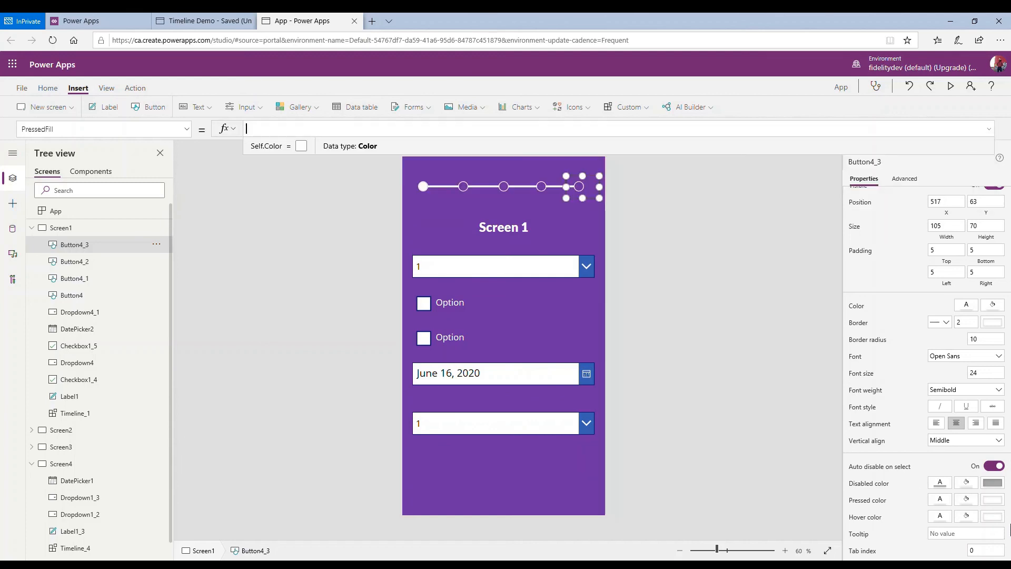
pyautogui.click(967, 499)
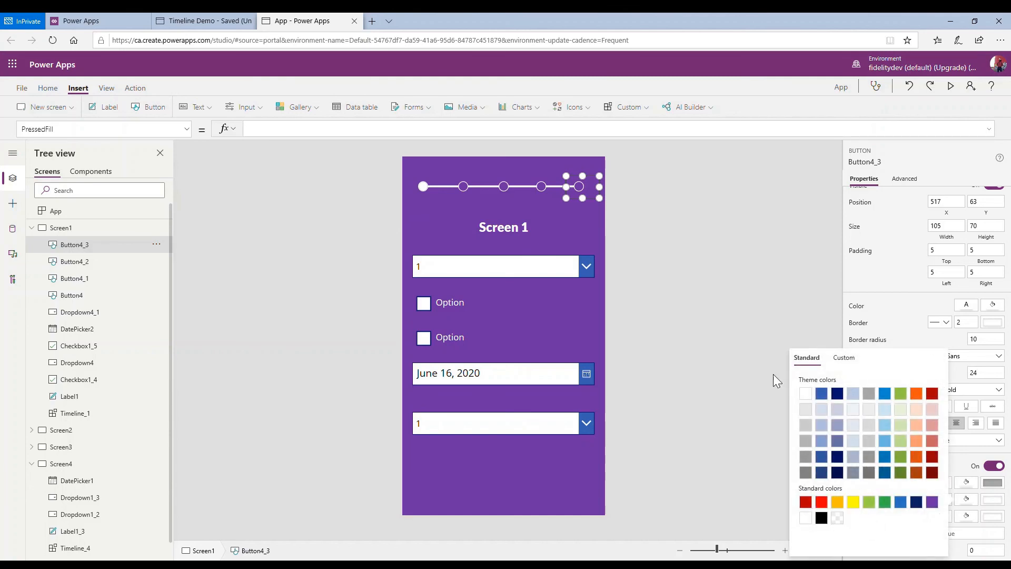
pyautogui.click(764, 107)
# Preview the app from Screen1, test the third timeline marker's button, and close the preview
pyautogui.click(951, 86)
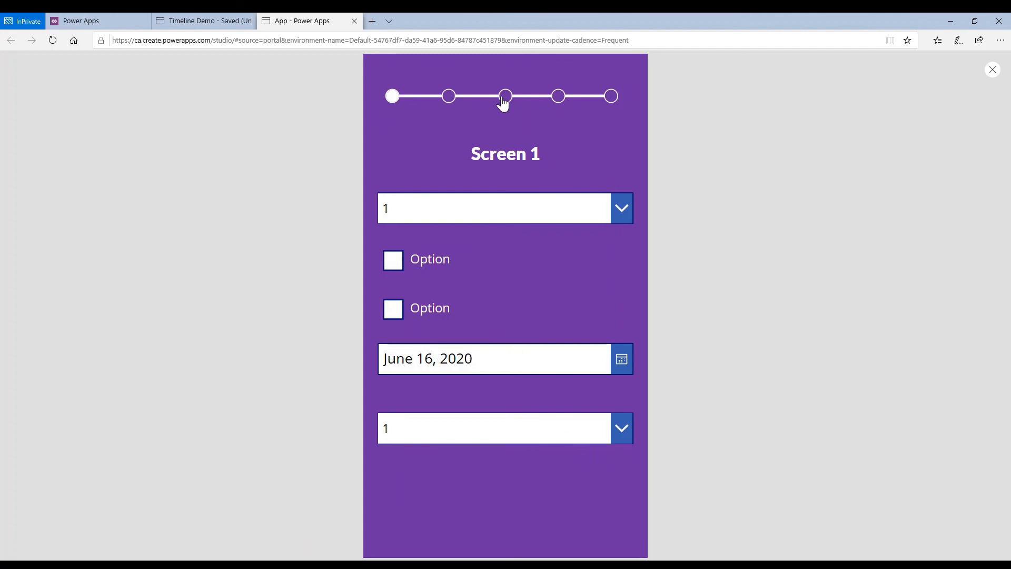
pyautogui.click(509, 97)
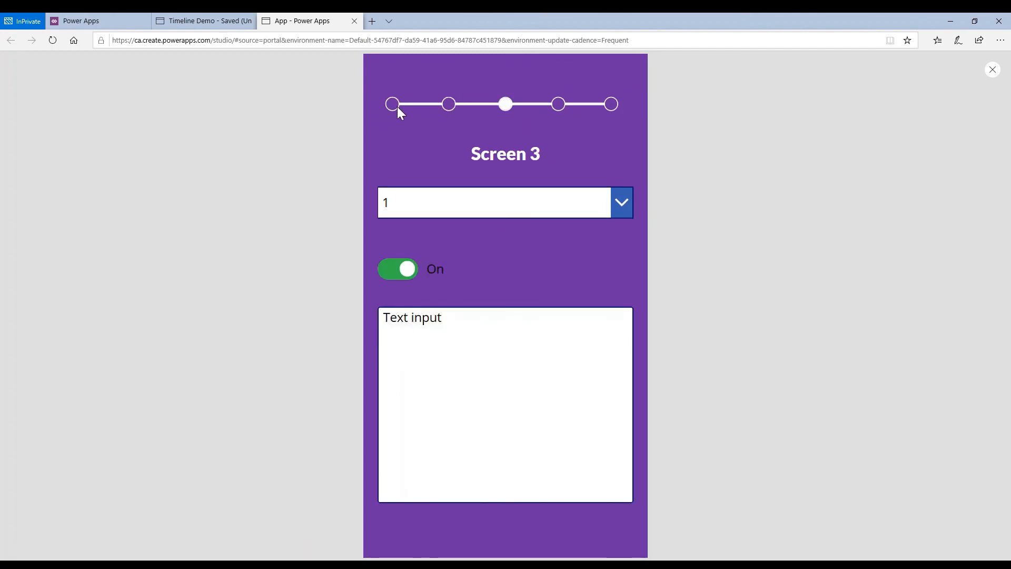
pyautogui.click(993, 70)
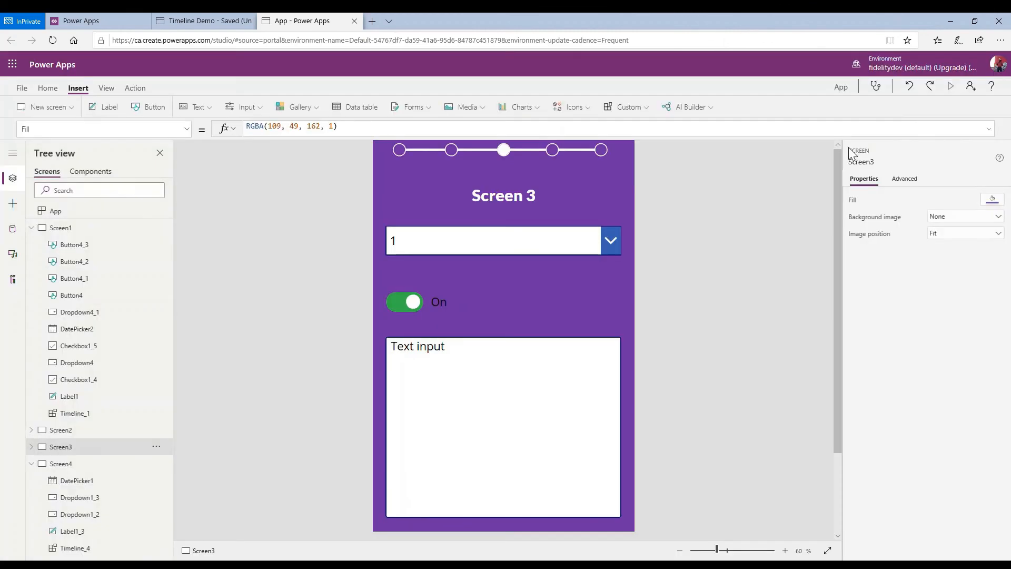
# Collapse Screen1's control list and look at the timelines on Screen1 and Screen2
pyautogui.click(609, 343)
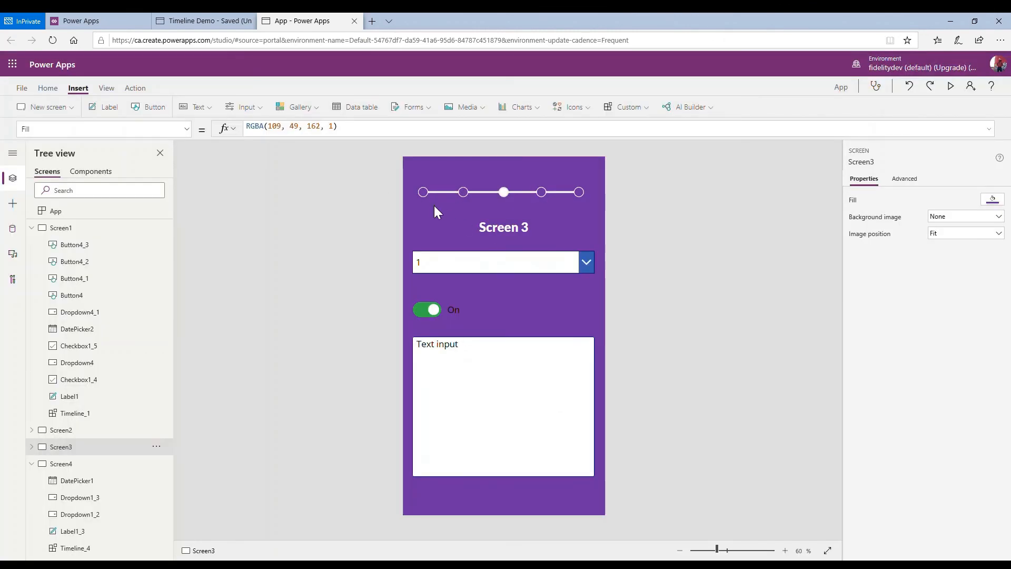
pyautogui.click(32, 227)
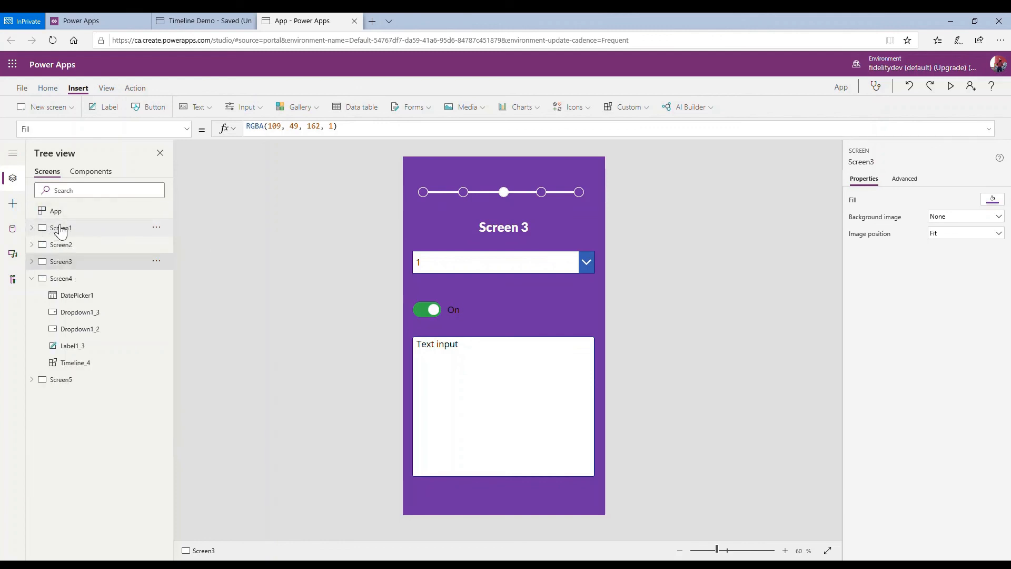
pyautogui.click(79, 228)
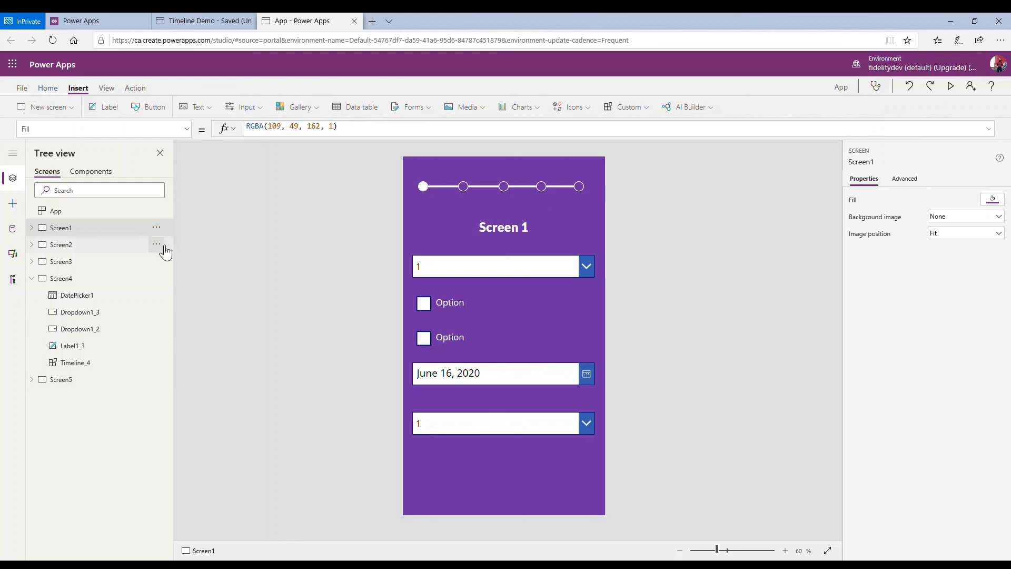
pyautogui.click(99, 246)
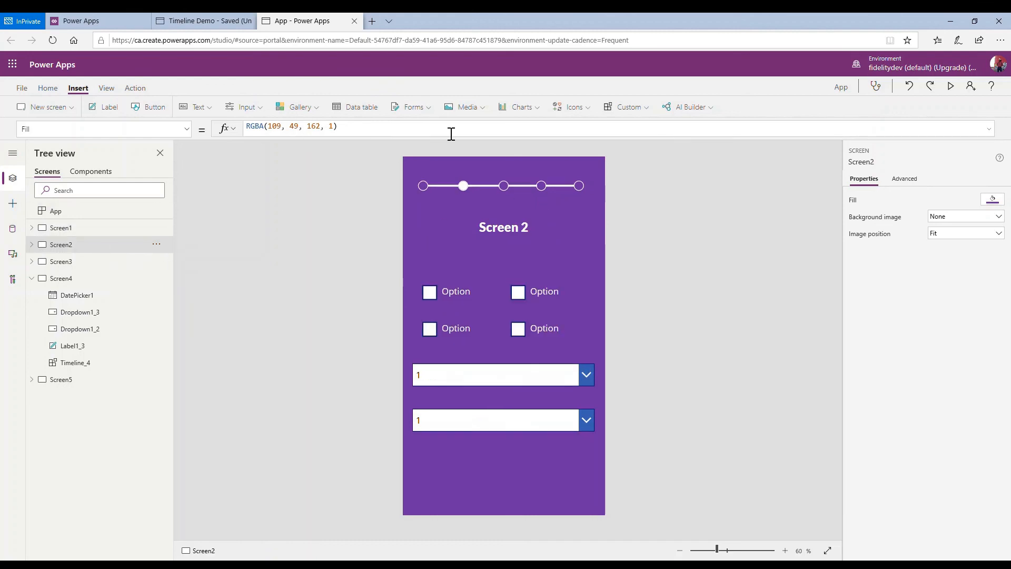
pyautogui.click(425, 197)
pyautogui.click(67, 242)
# Copy the buttons over Screen1's third, fourth and fifth timeline markers onto Screen2, keeping only one set
pyautogui.click(68, 230)
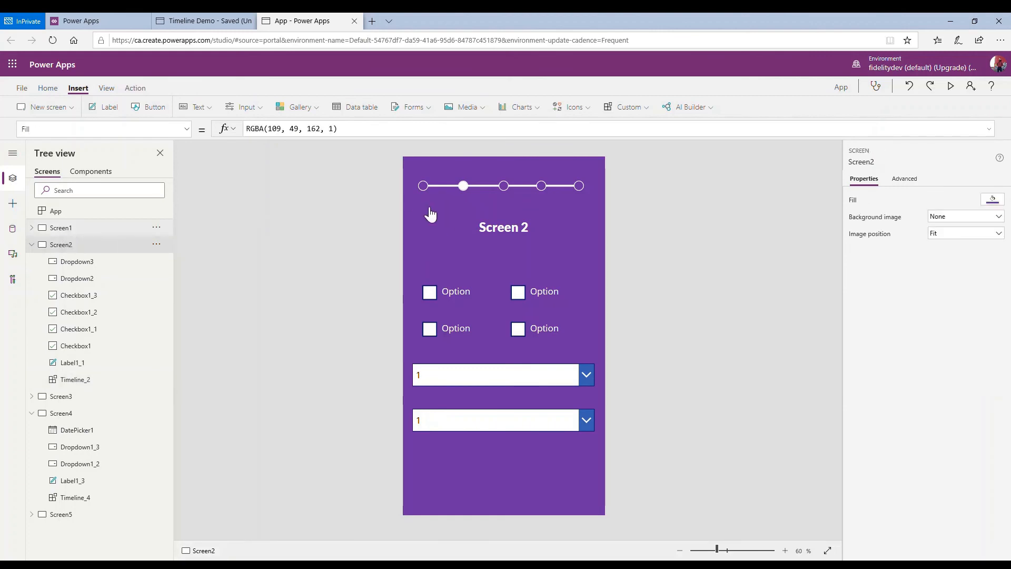
pyautogui.click(504, 187)
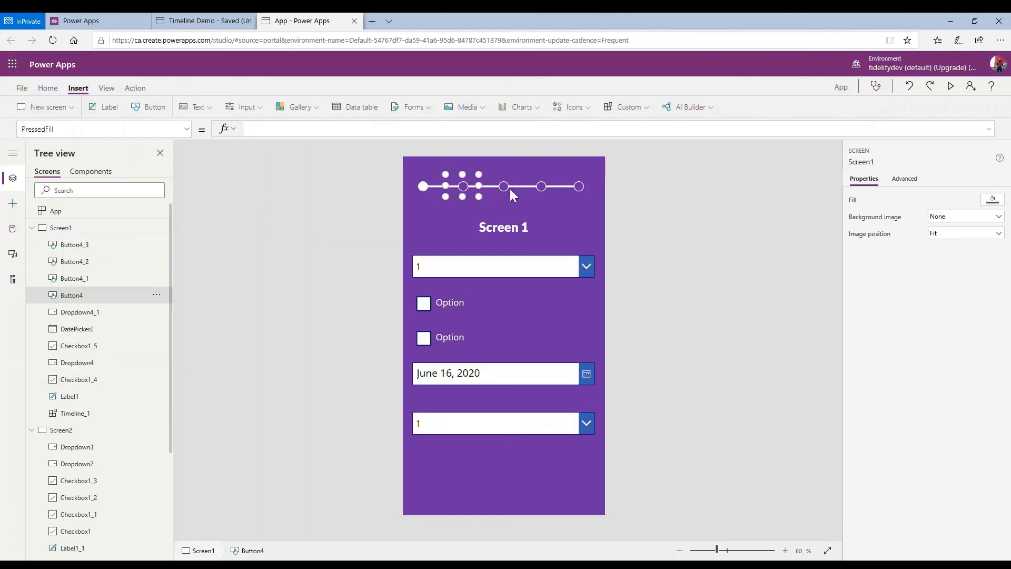
pyautogui.click(521, 198)
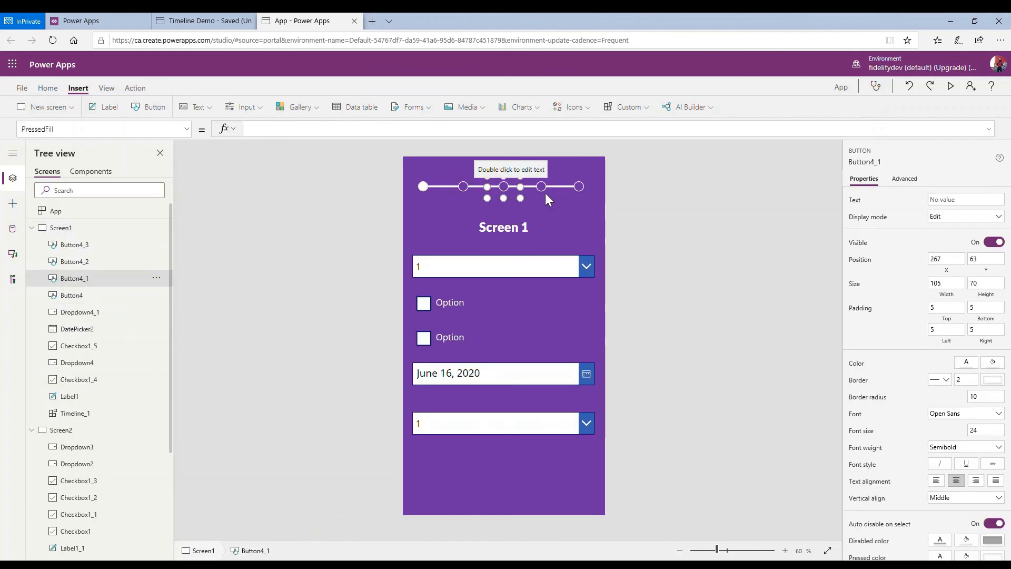
pyautogui.keyDown('shift'); pyautogui.click(541, 190); pyautogui.keyUp('shift')
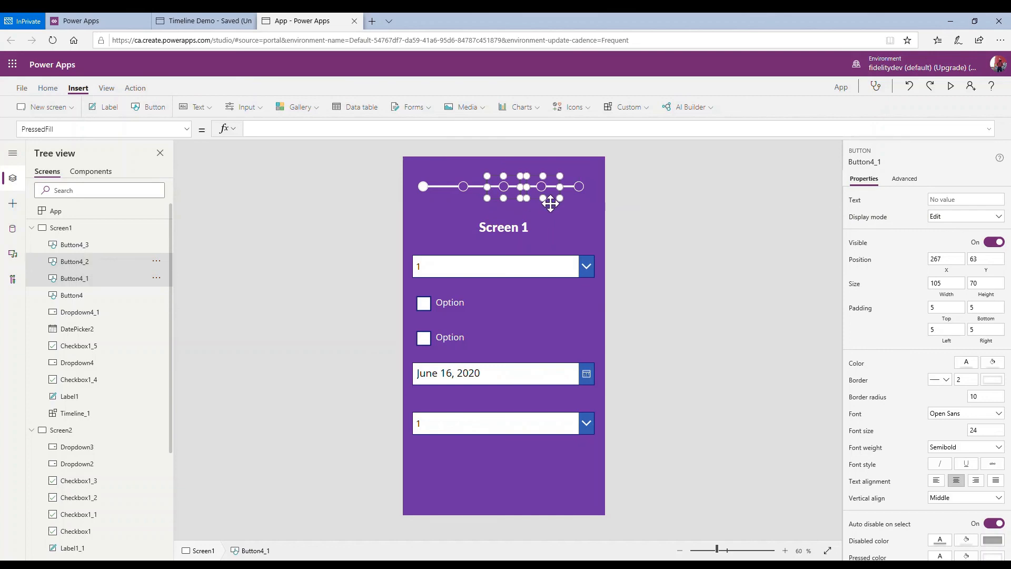
pyautogui.keyDown('shift'); pyautogui.click(587, 195); pyautogui.keyUp('shift')
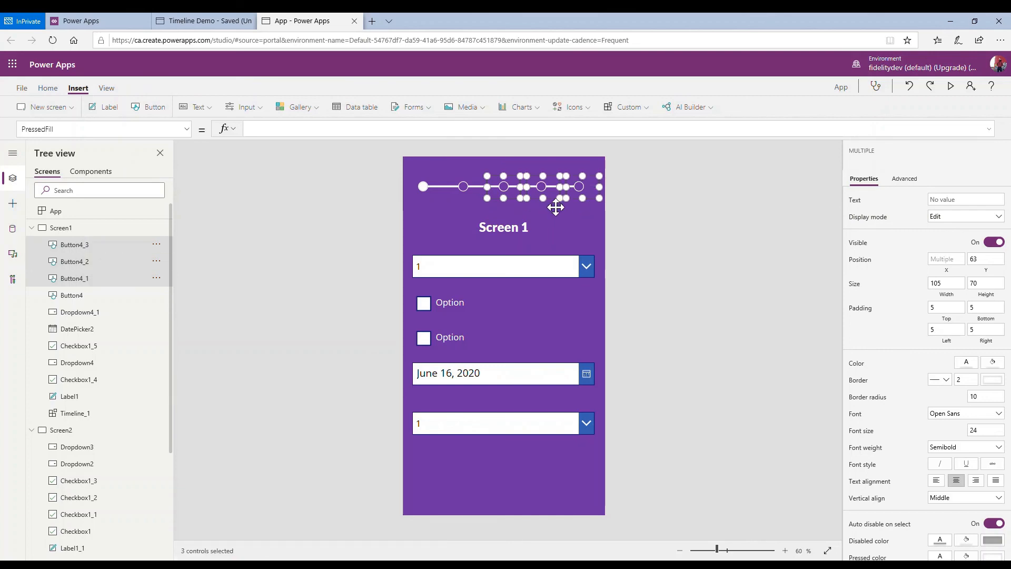
pyautogui.click(32, 228)
pyautogui.click(77, 246)
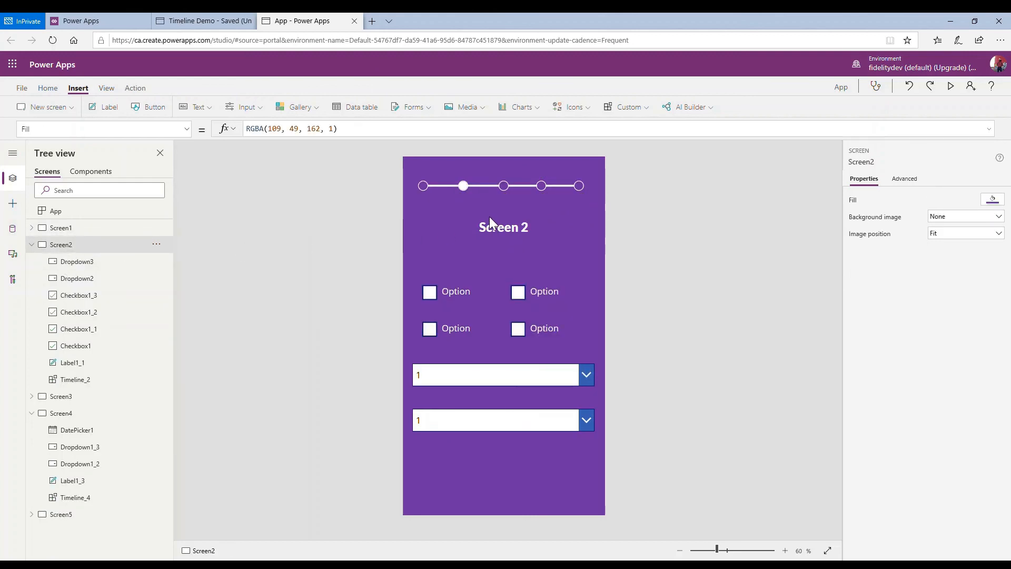
pyautogui.hotkey('ctrl', 'v')
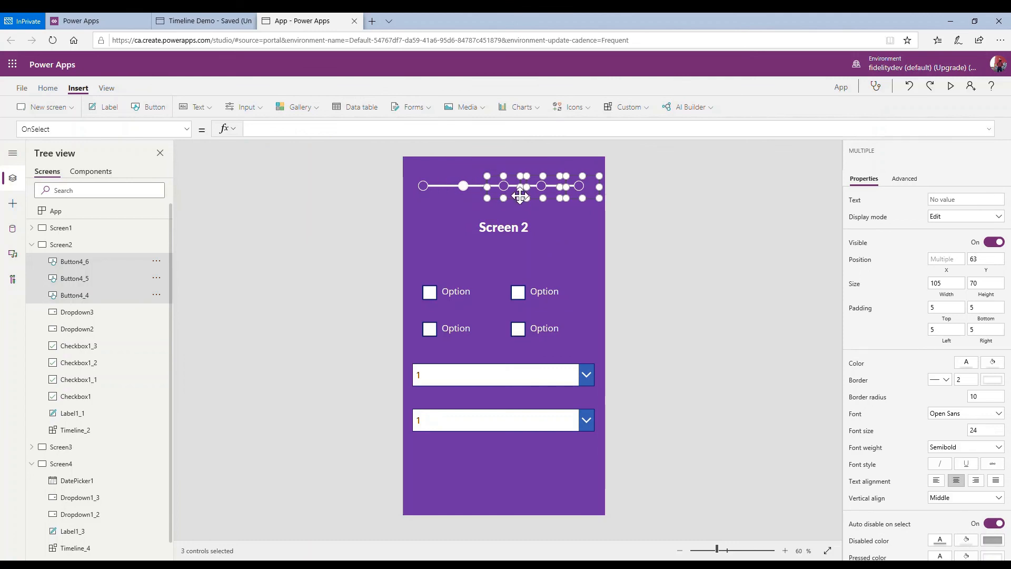
pyautogui.hotkey('ctrl', 'v')
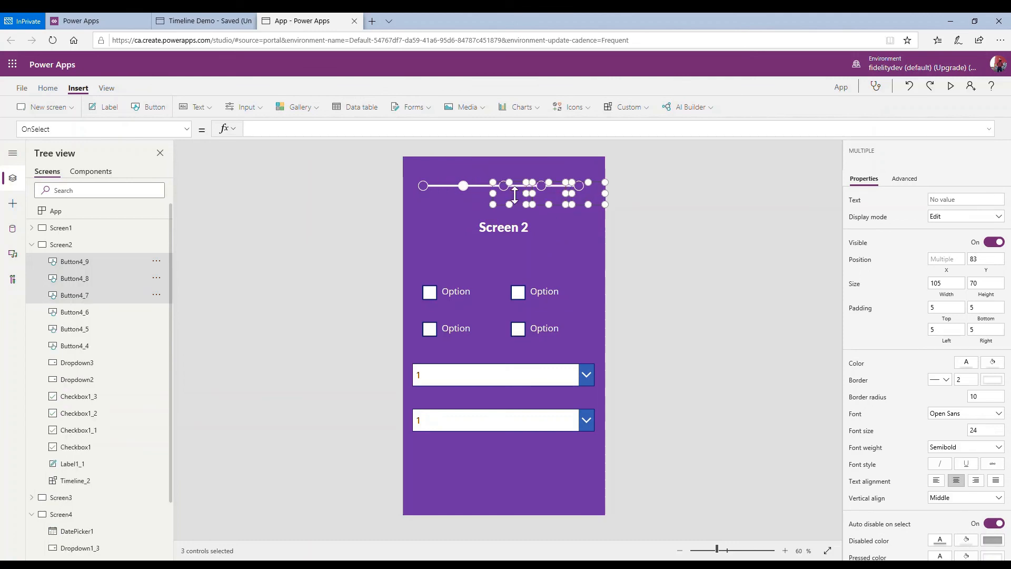
pyautogui.press('Delete')
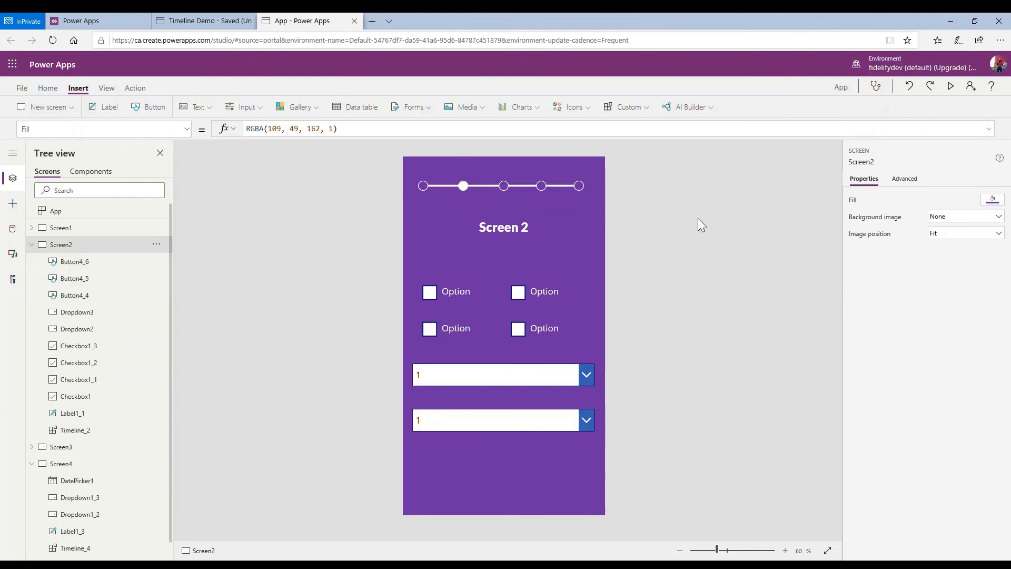
# Place a copy of the third marker's button over Screen2's first timeline marker and set its OnSelect to Navigate(Screen1)
pyautogui.click(540, 191)
pyautogui.click(506, 189)
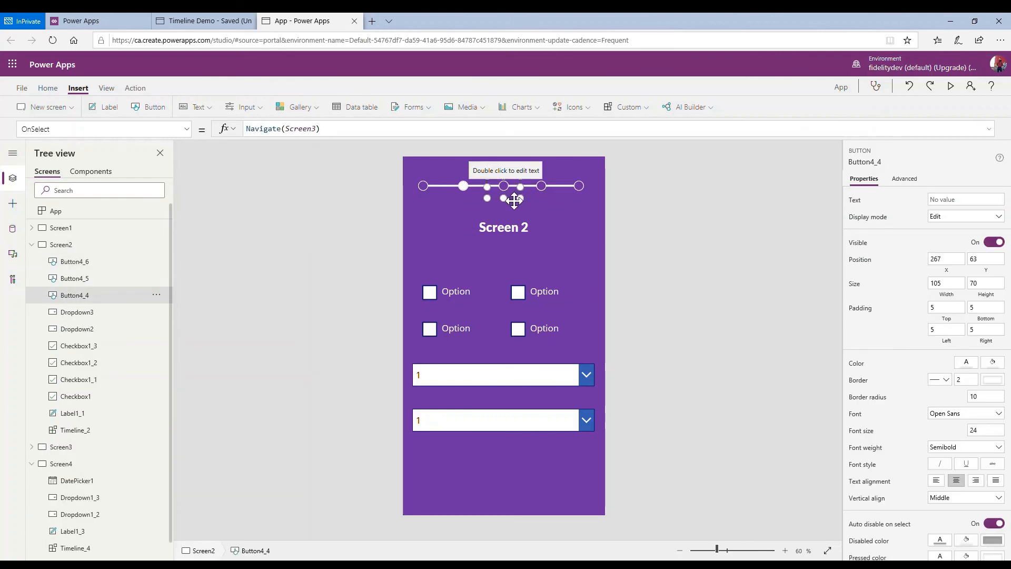
pyautogui.hotkey('ctrl', 'c')
pyautogui.hotkey('ctrl', 'v')
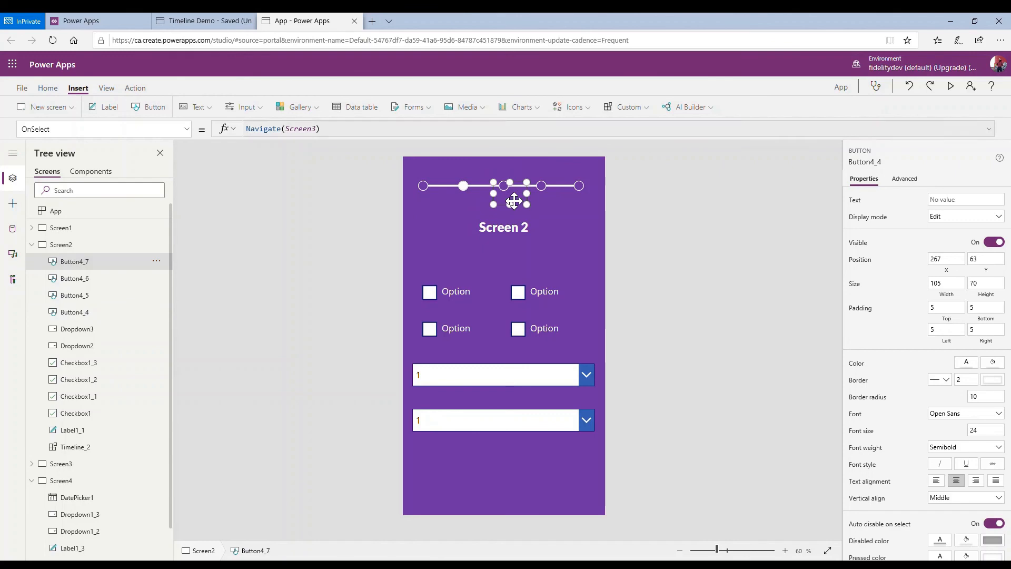
pyautogui.moveTo(511, 198); pyautogui.dragTo(432, 196)
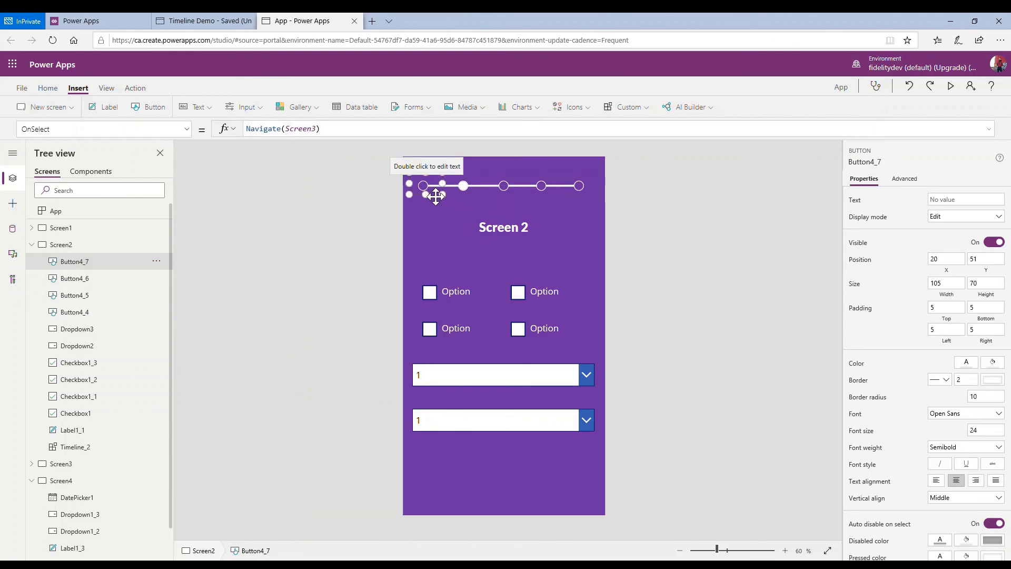
pyautogui.doubleClick(325, 135)
pyautogui.write('Screen1')
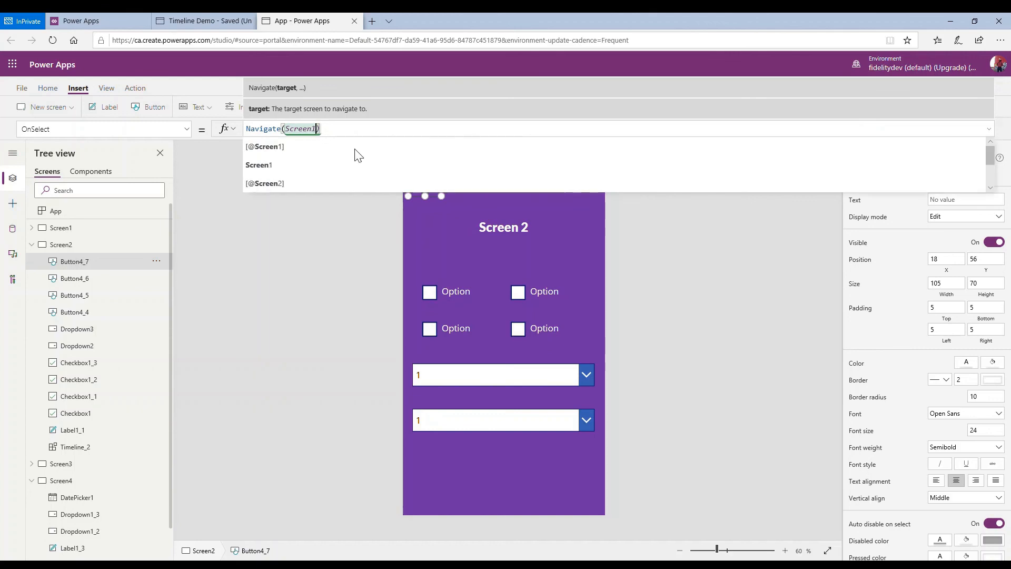
pyautogui.click(743, 220)
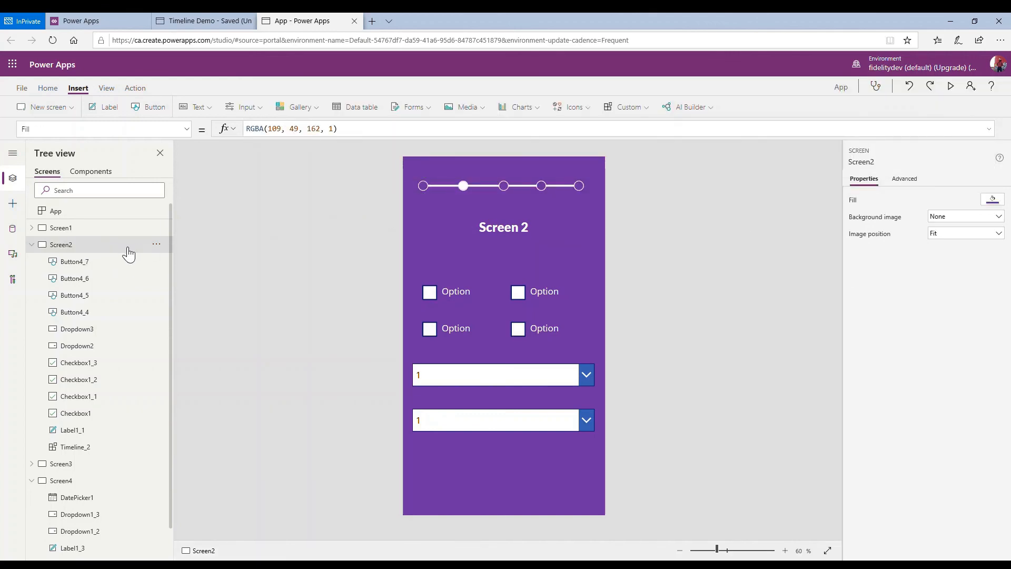
# Copy the buttons over Screen2's fourth and fifth timeline markers onto Screen3 and align them with its markers at Y 81
pyautogui.click(530, 188)
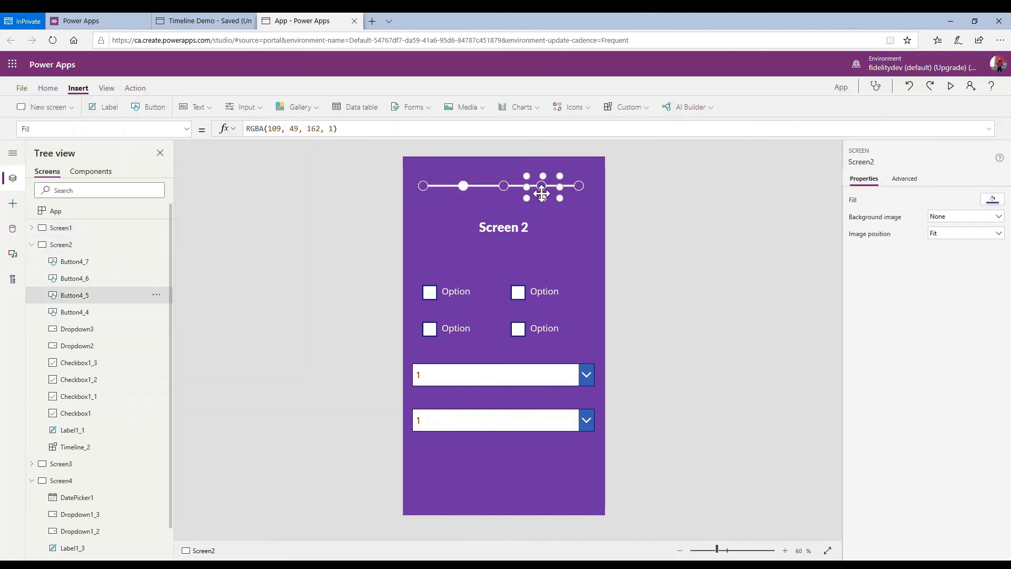
pyautogui.keyDown('shift'); pyautogui.click(584, 192); pyautogui.keyUp('shift')
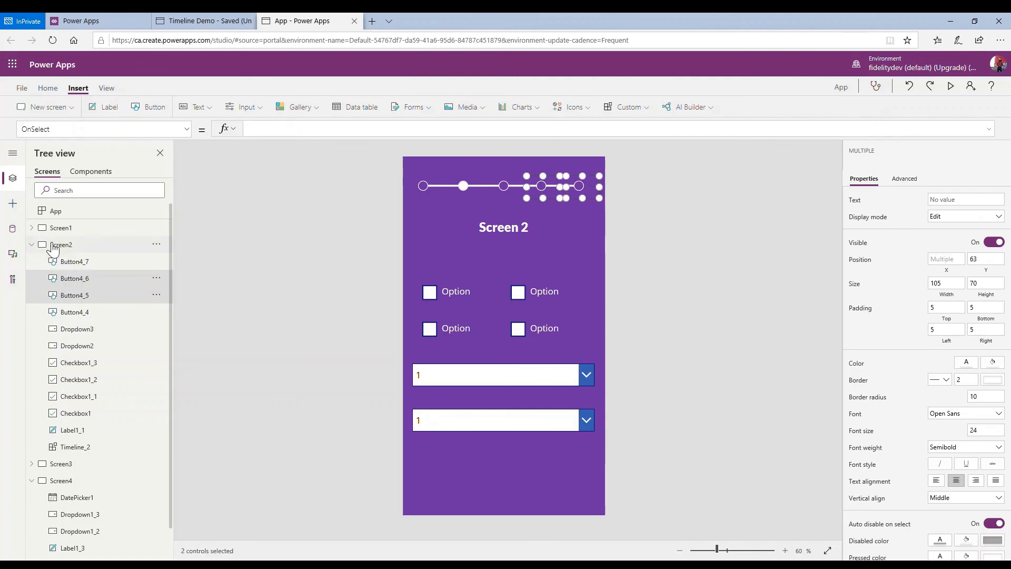
pyautogui.click(32, 245)
pyautogui.click(70, 263)
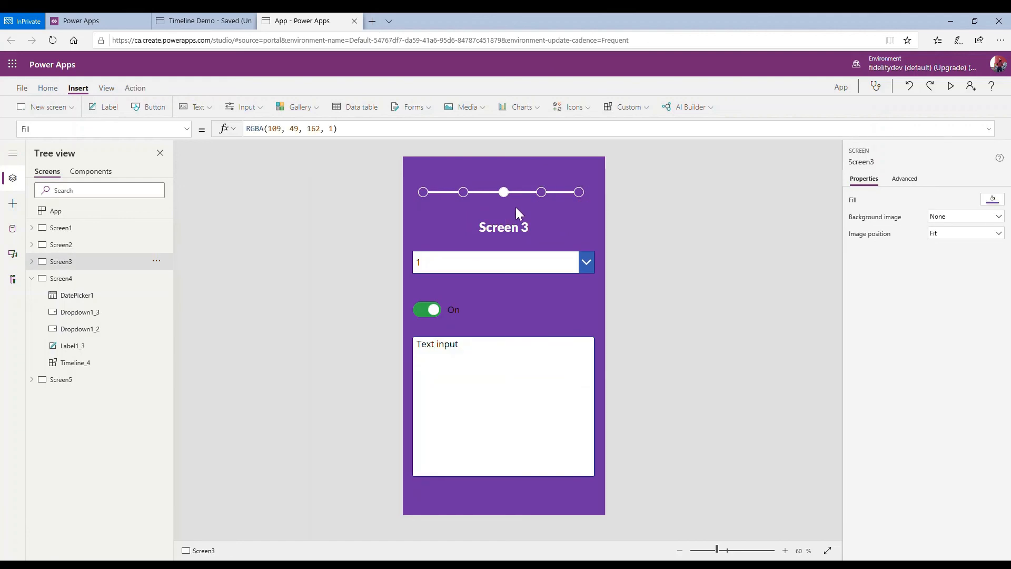
pyautogui.hotkey('ctrl', 'v')
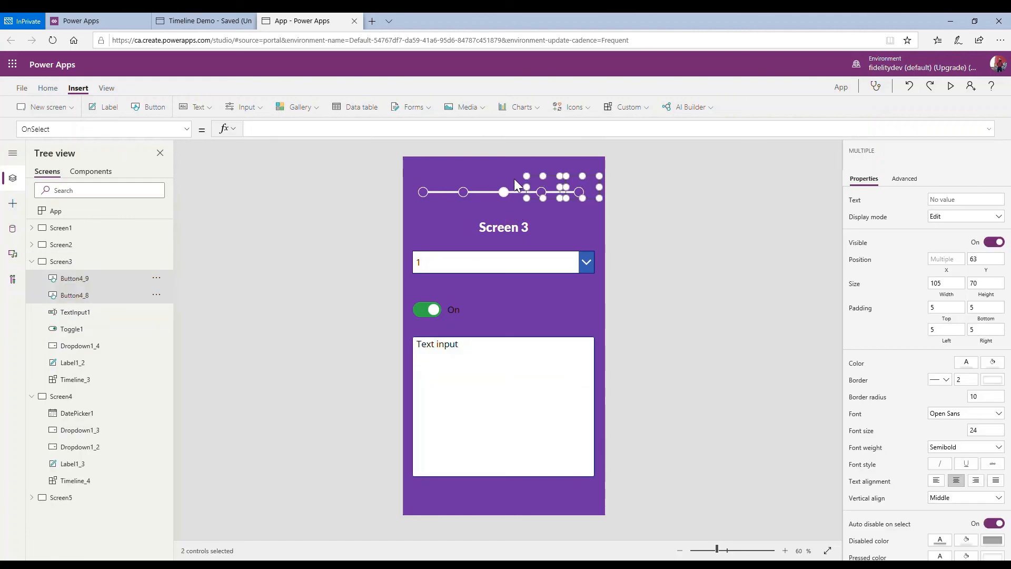
pyautogui.moveTo(552, 196); pyautogui.dragTo(552, 202)
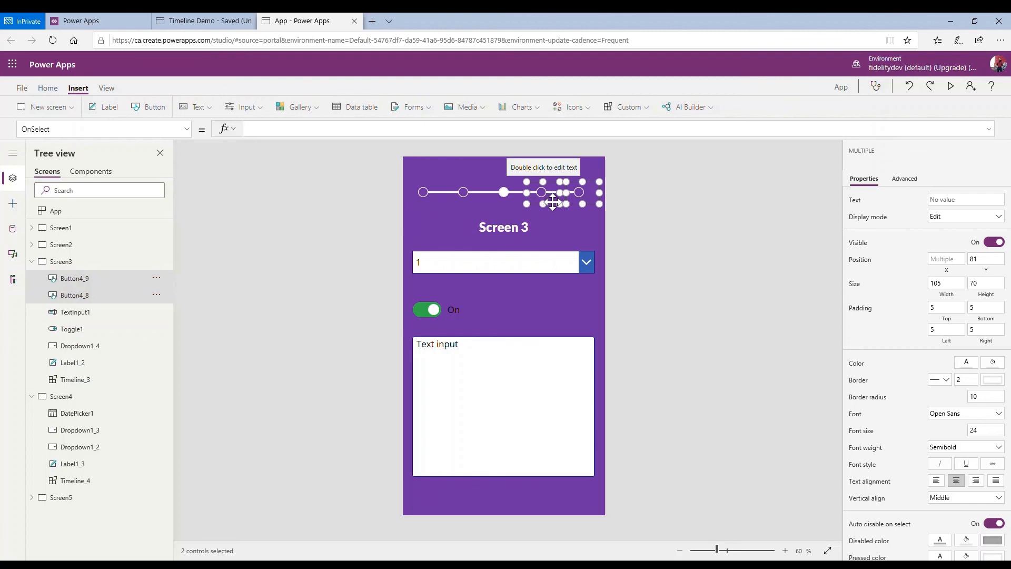
pyautogui.click(646, 192)
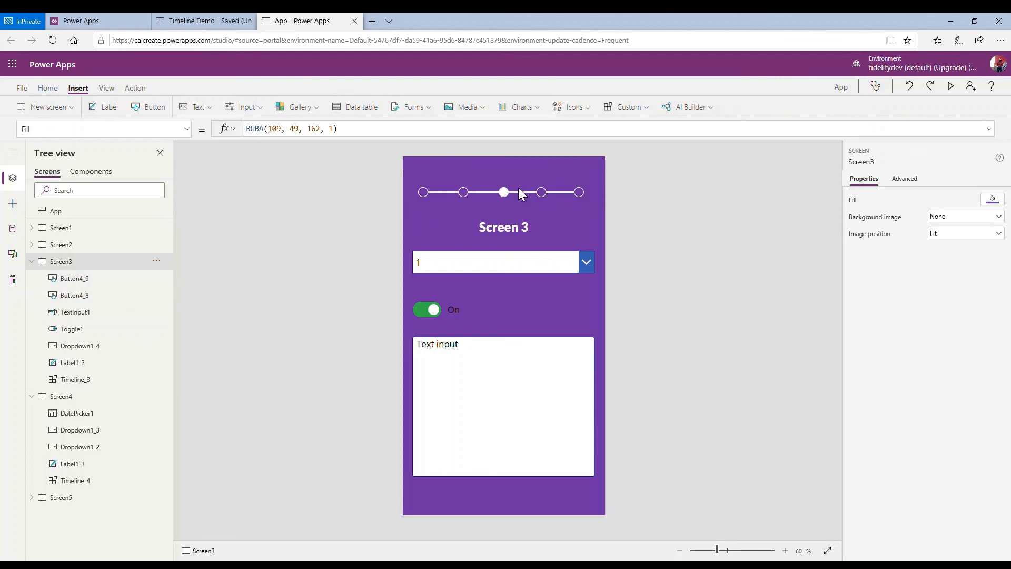
# Place a copy of the fourth marker's button over Screen3's second timeline marker and set its OnSelect to Navigate(Screen2)
pyautogui.click(552, 200)
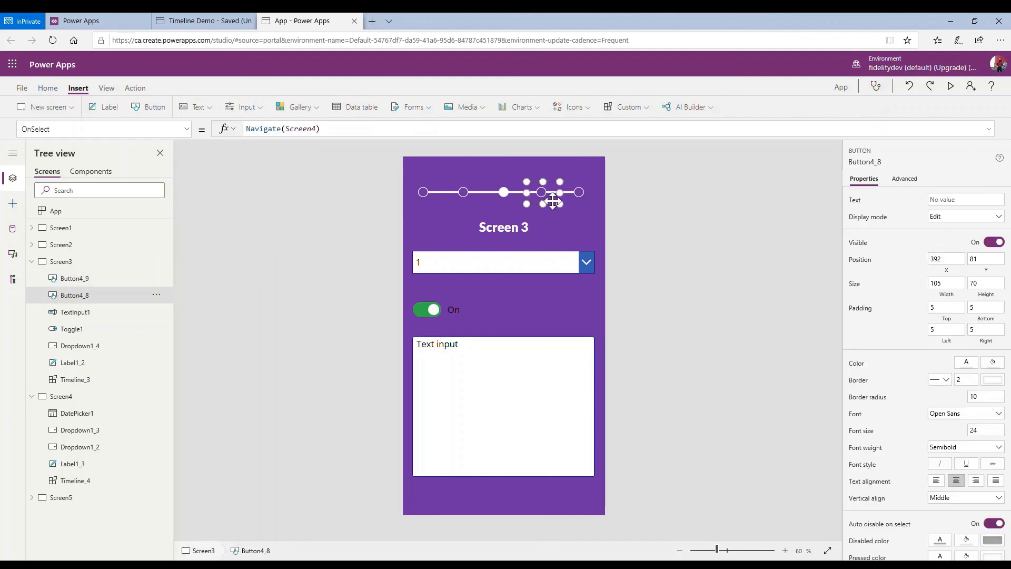
pyautogui.hotkey('ctrl', 'c')
pyautogui.hotkey('ctrl', 'v')
pyautogui.moveTo(551, 203); pyautogui.dragTo(472, 208)
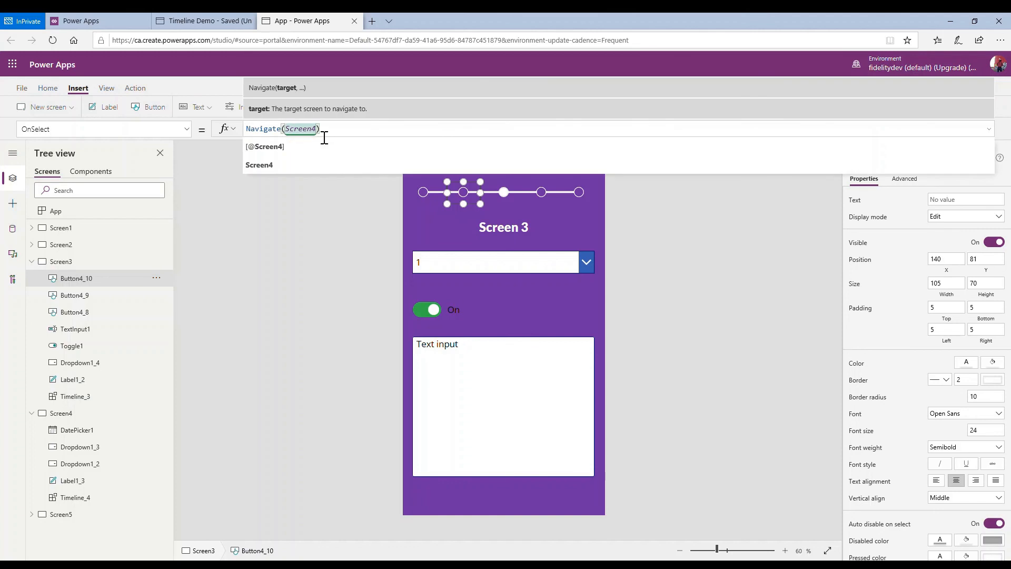
pyautogui.press('BackSpace')
pyautogui.write('2')
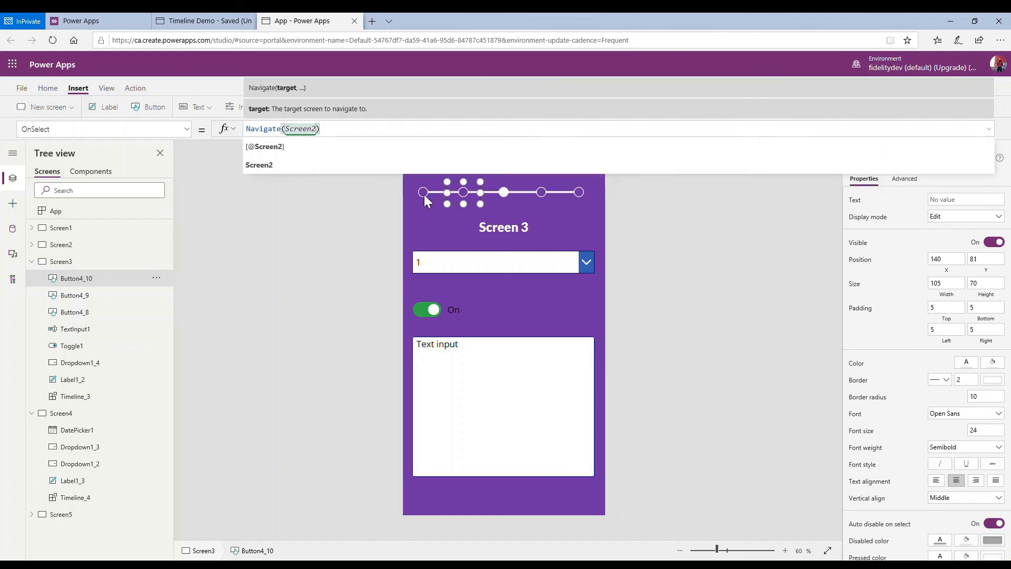
pyautogui.click(429, 225)
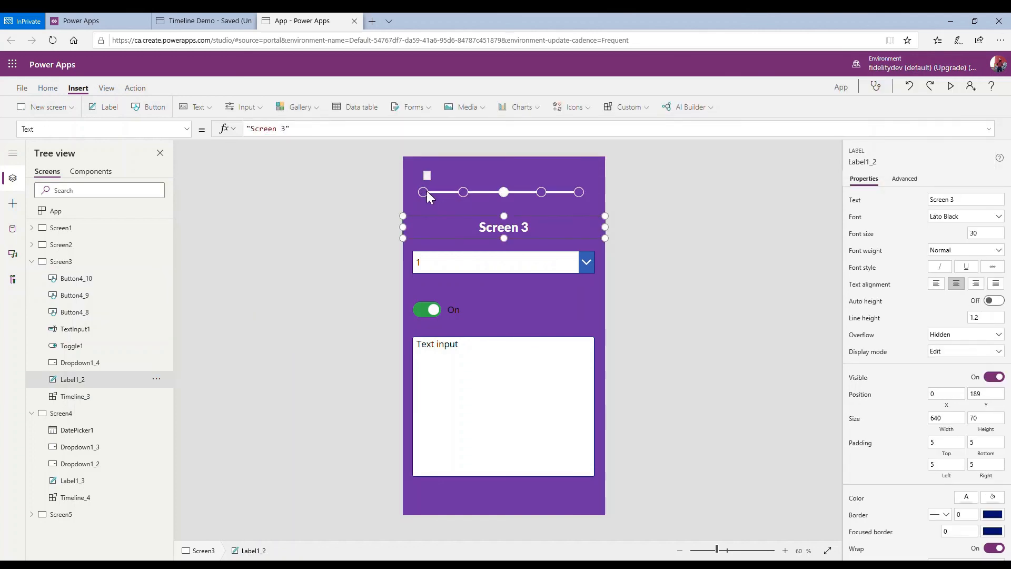
# Paste another copy of the button over Screen3's first timeline marker and set its OnSelect to Navigate(Screen1)
pyautogui.click(431, 204)
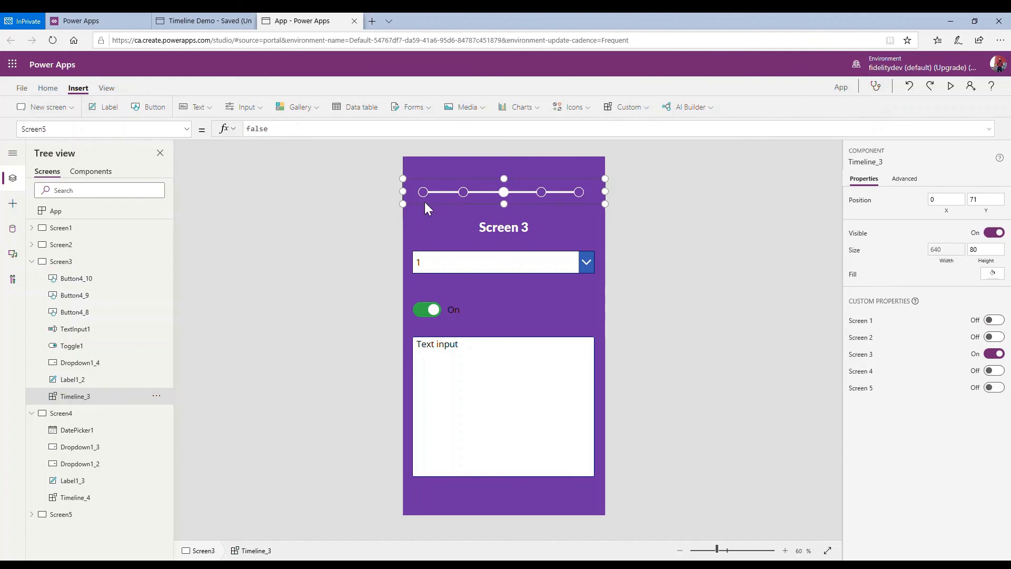
pyautogui.hotkey('ctrl', 'v')
pyautogui.moveTo(546, 205); pyautogui.dragTo(428, 203)
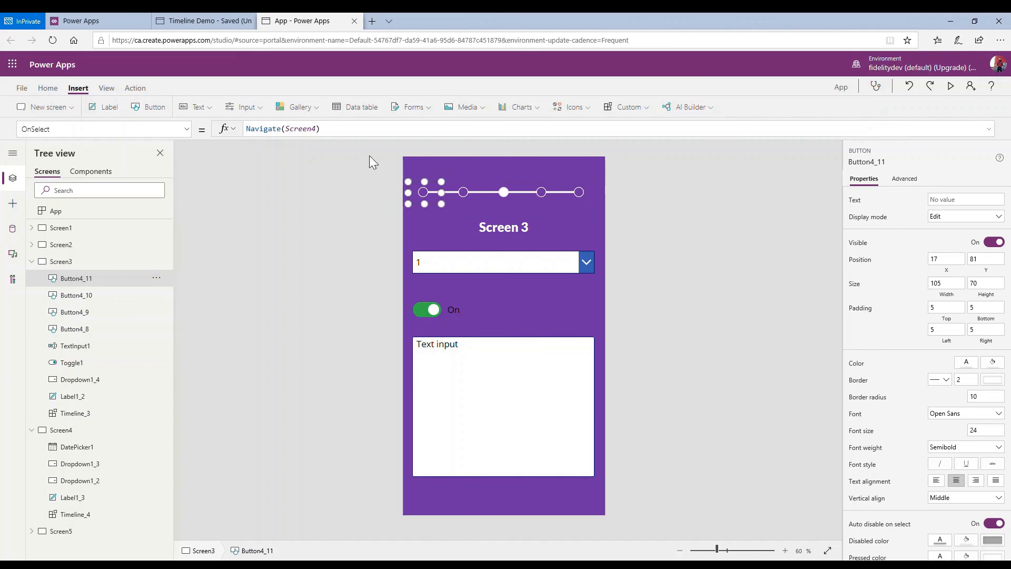
pyautogui.click(323, 136)
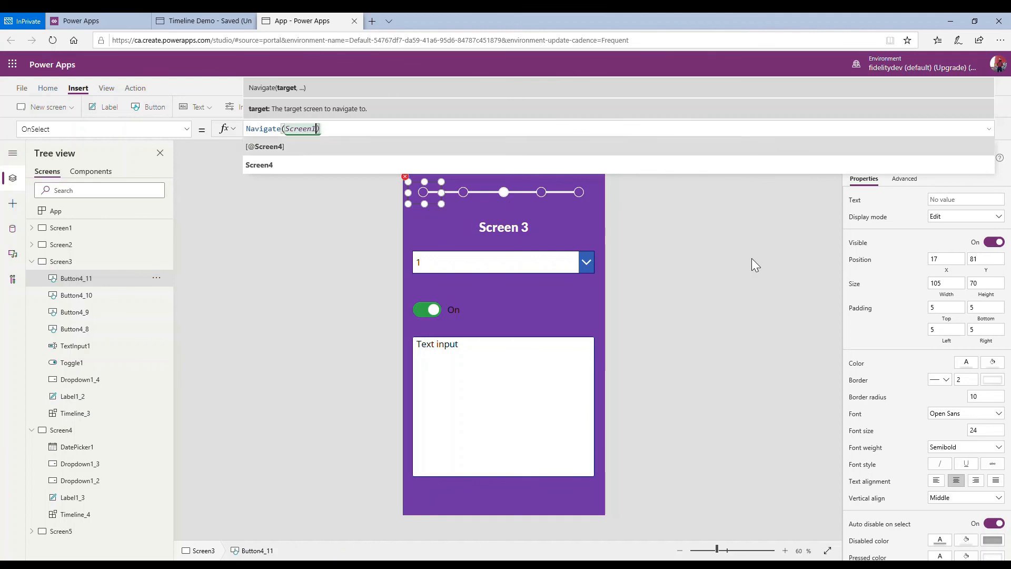
pyautogui.click(583, 208)
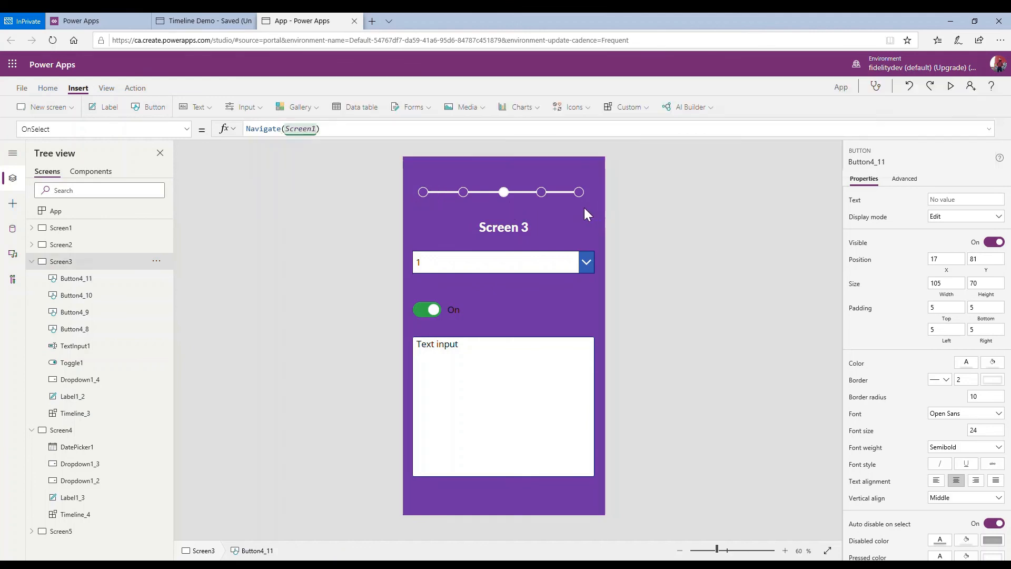
# Copy the buttons over Screen1's second, third and fifth timeline markers onto Screen4 and align them with its markers
pyautogui.click(541, 192)
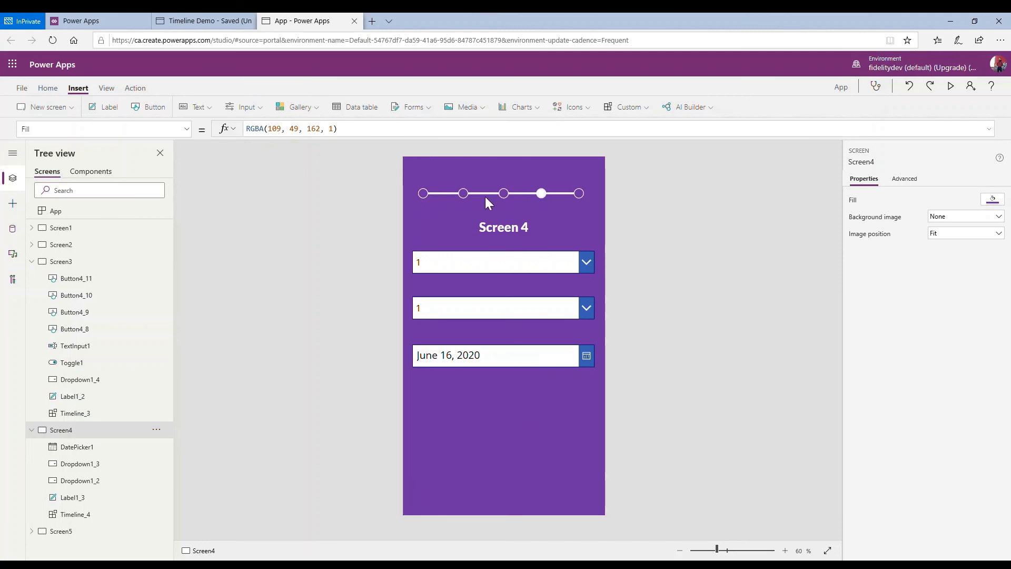
pyautogui.click(428, 195)
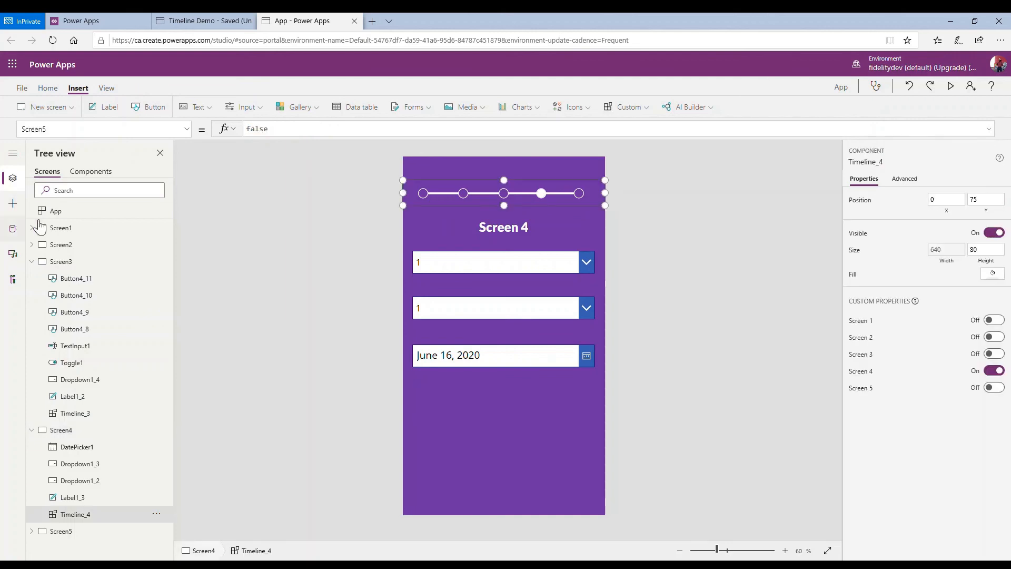
pyautogui.click(106, 228)
pyautogui.click(476, 195)
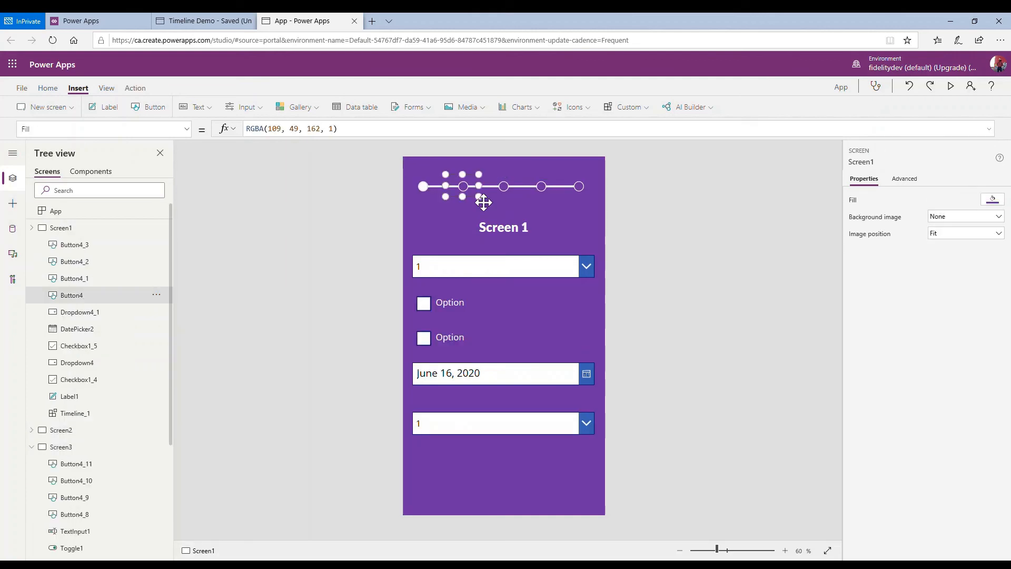
pyautogui.keyDown('shift'); pyautogui.click(514, 187); pyautogui.keyUp('shift')
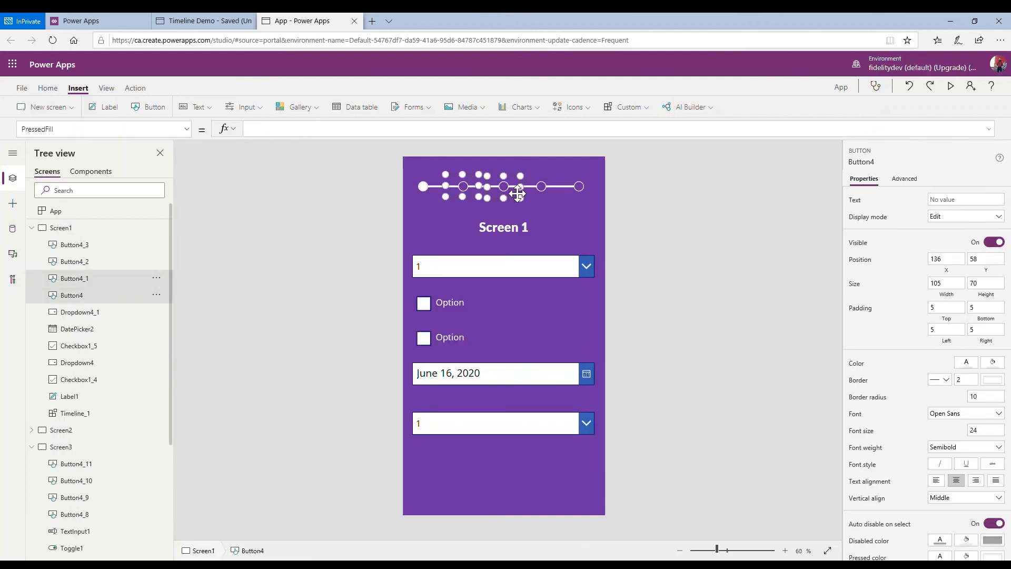
pyautogui.keyDown('shift'); pyautogui.click(582, 188); pyautogui.keyUp('shift')
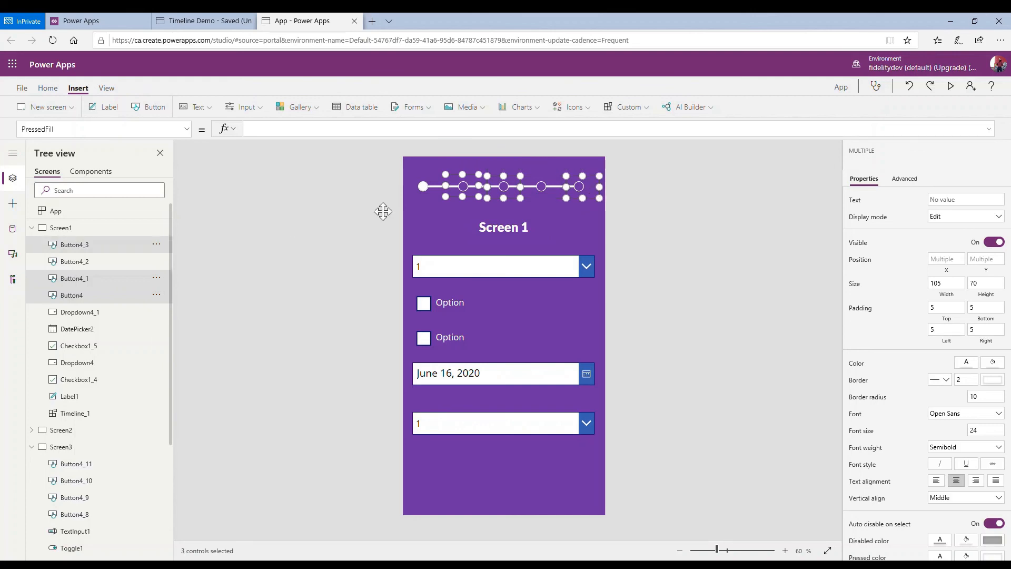
pyautogui.click(32, 228)
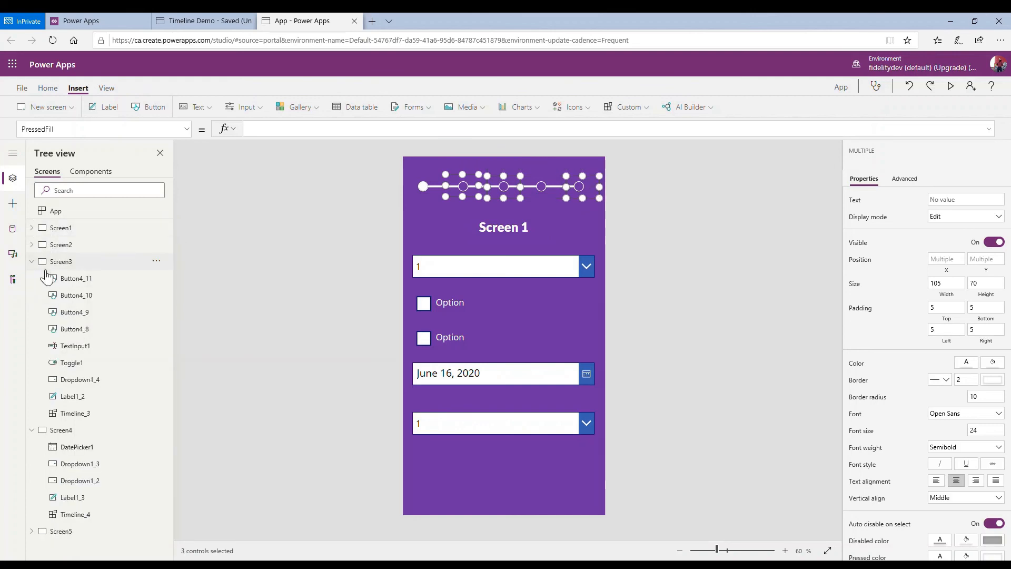
pyautogui.click(31, 261)
pyautogui.click(72, 278)
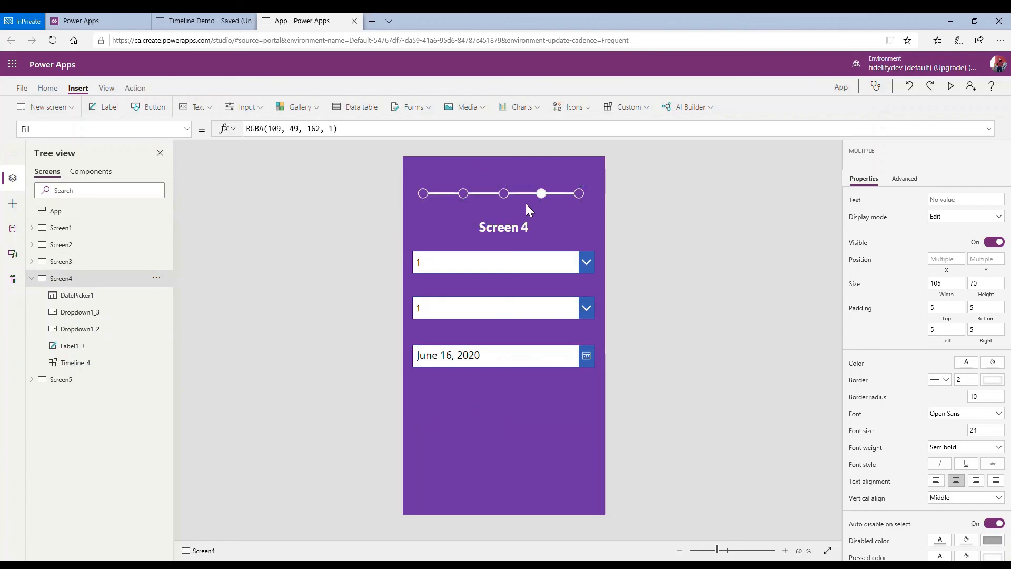
pyautogui.hotkey('ctrl', 'v')
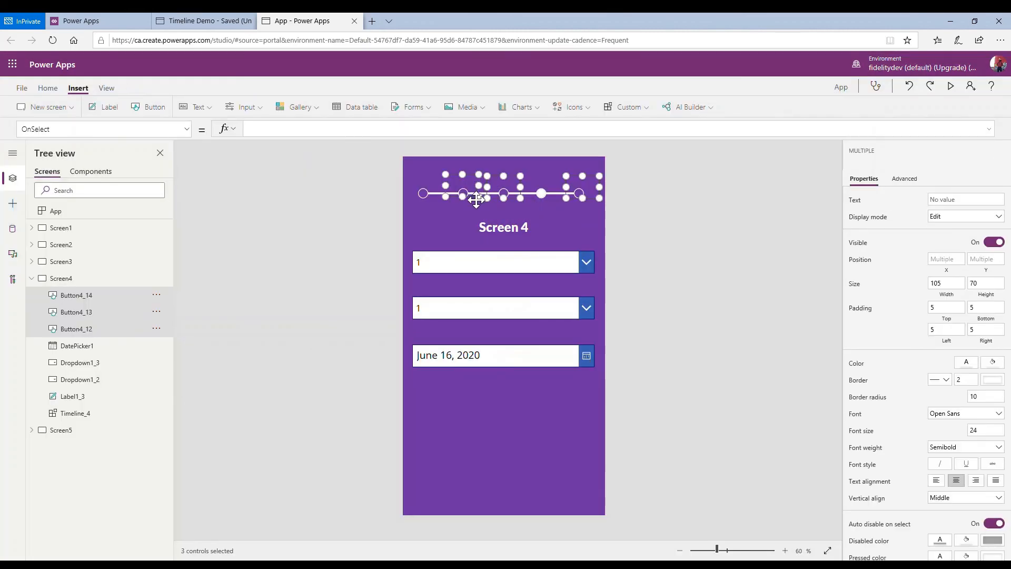
pyautogui.click(480, 228)
# Place a copy of the second marker's button over Screen4's first timeline marker and set its OnSelect to Navigate(Screen1)
pyautogui.click(469, 194)
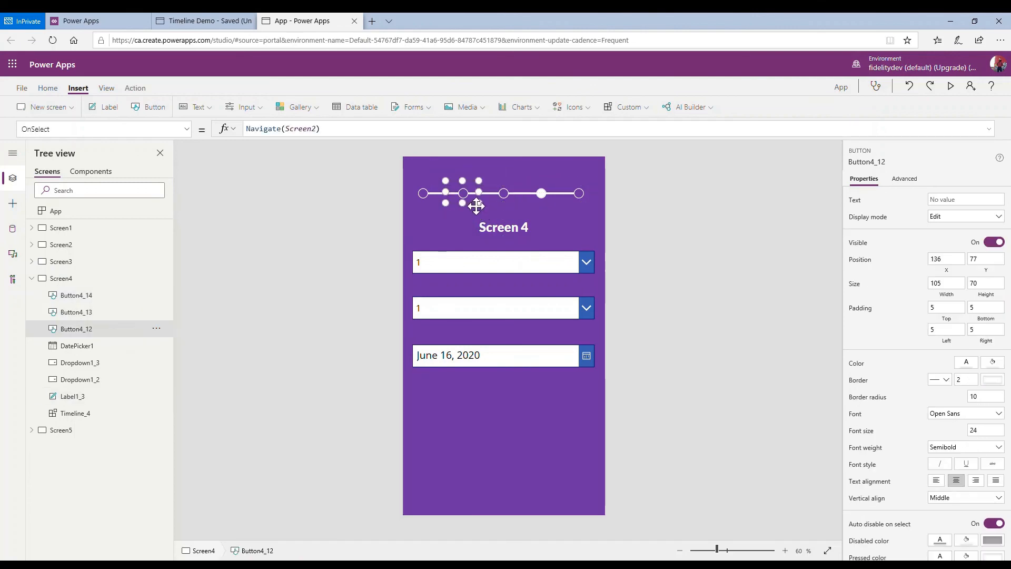
pyautogui.hotkey('ctrl', 'c')
pyautogui.hotkey('ctrl', 'v')
pyautogui.moveTo(470, 204); pyautogui.dragTo(435, 202)
pyautogui.click(325, 135)
pyautogui.press('Left')
pyautogui.press('BackSpace')
pyautogui.write('1')
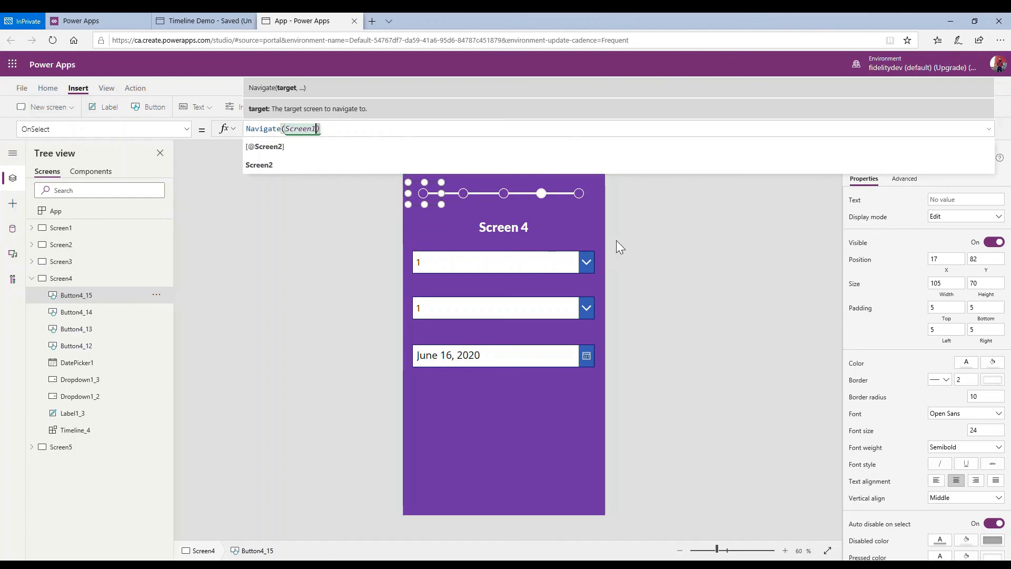
pyautogui.click(664, 242)
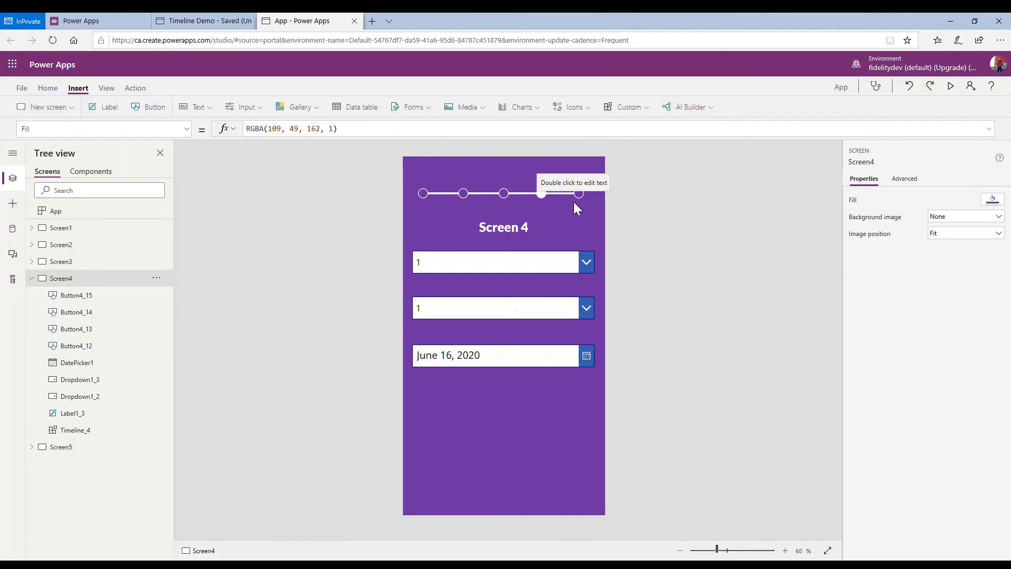
# Copy the buttons over Screen4's first three timeline markers onto Screen5
pyautogui.click(428, 198)
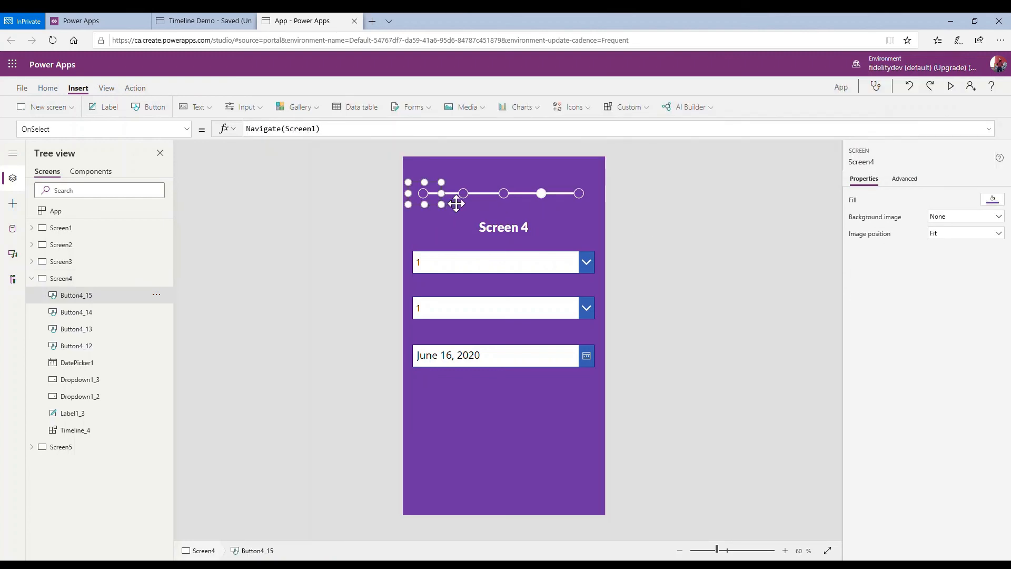
pyautogui.keyDown('shift'); pyautogui.click(469, 194); pyautogui.keyUp('shift')
pyautogui.keyDown('shift'); pyautogui.click(501, 198); pyautogui.keyUp('shift')
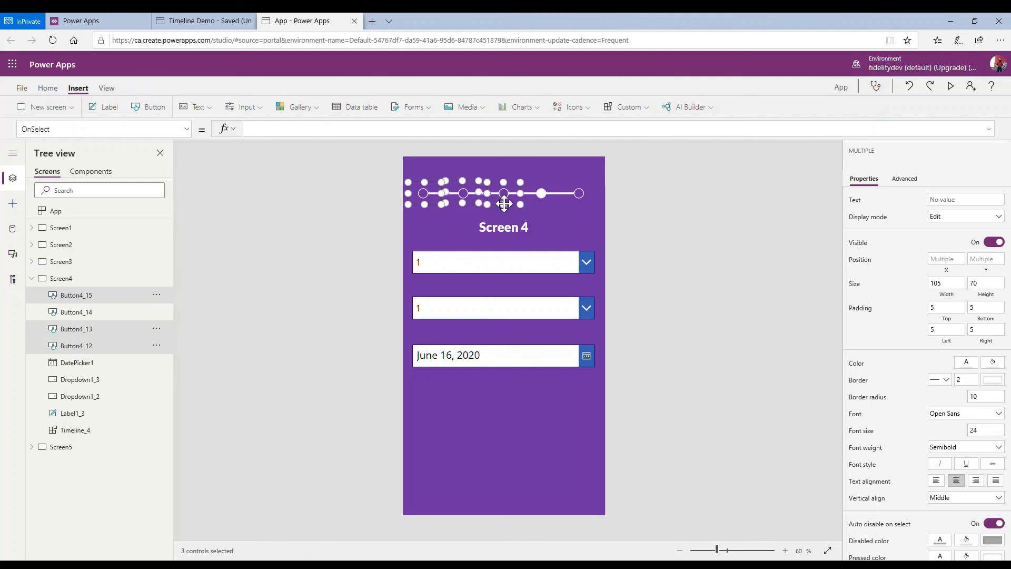
pyautogui.press('alt')
pyautogui.keyDown('alt'); pyautogui.click(580, 194); pyautogui.keyUp('alt')
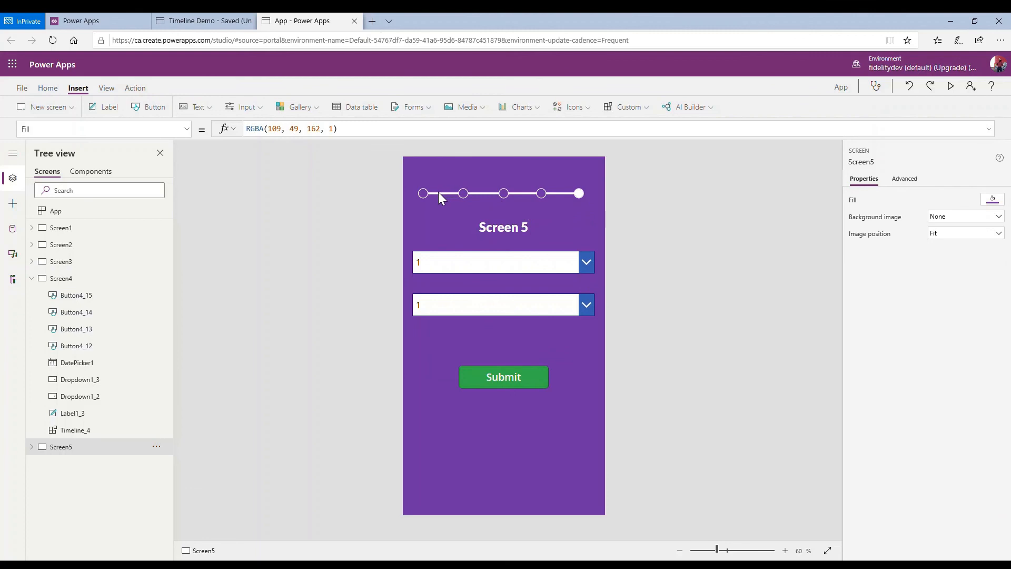
pyautogui.hotkey('ctrl', 'v')
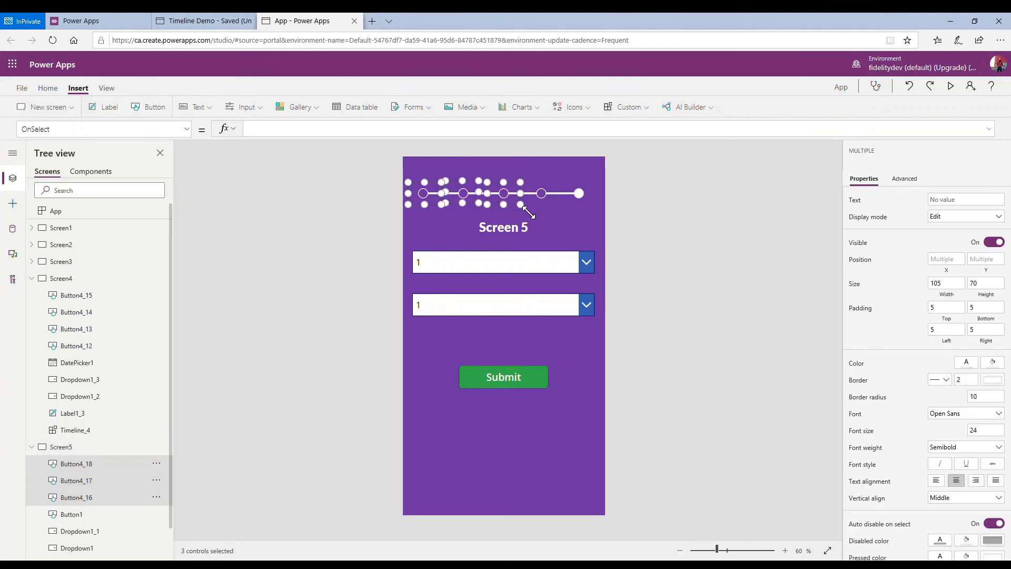
# Place a copy of the third marker's button over Screen5's fourth timeline marker and set its OnSelect to Navigate(Screen4)
pyautogui.click(502, 188)
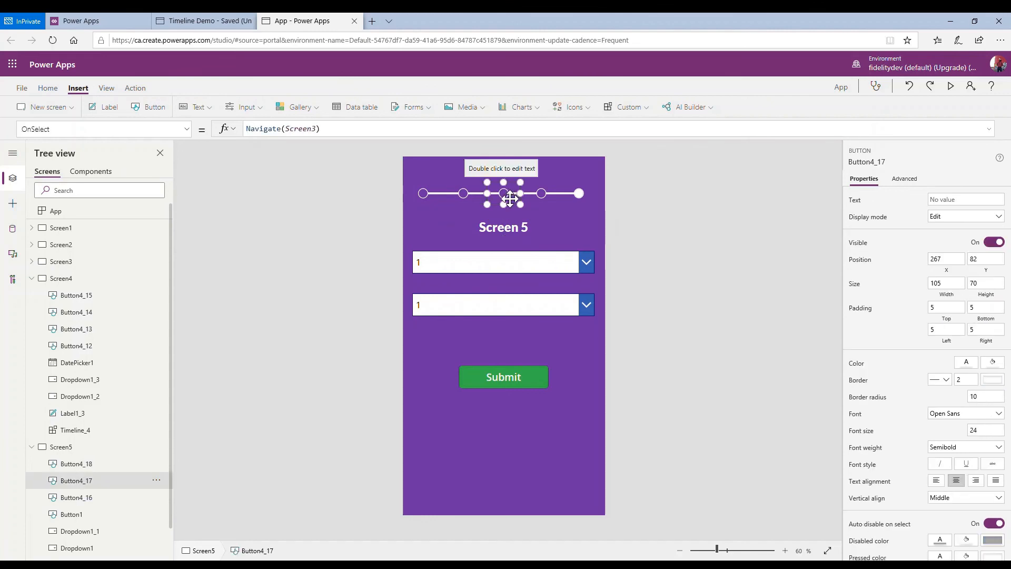
pyautogui.hotkey('ctrl', 'c')
pyautogui.hotkey('ctrl', 'v')
pyautogui.moveTo(509, 199); pyautogui.dragTo(563, 205)
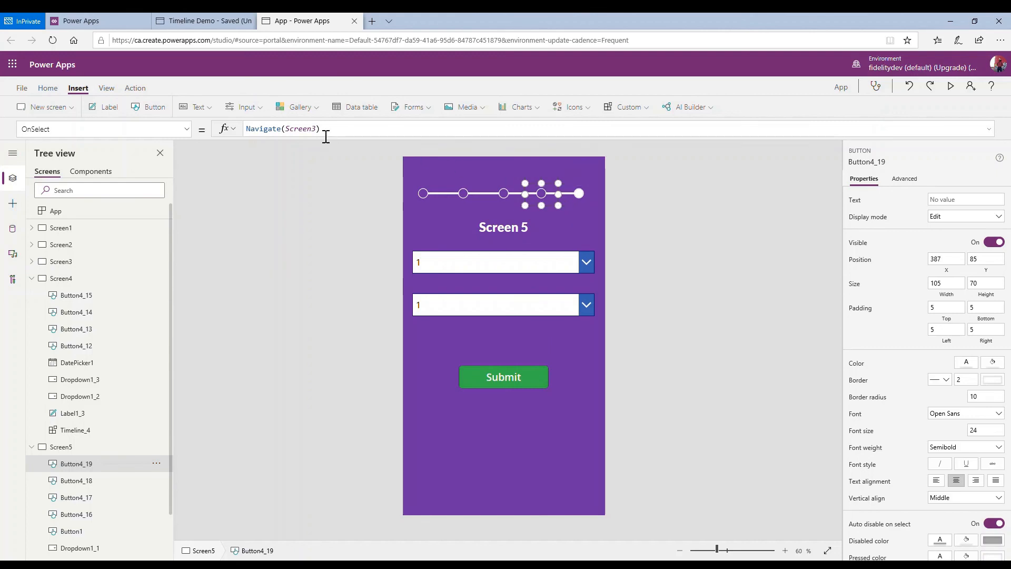
pyautogui.click(318, 132)
pyautogui.press('BackSpace')
pyautogui.write('4')
pyautogui.click(672, 258)
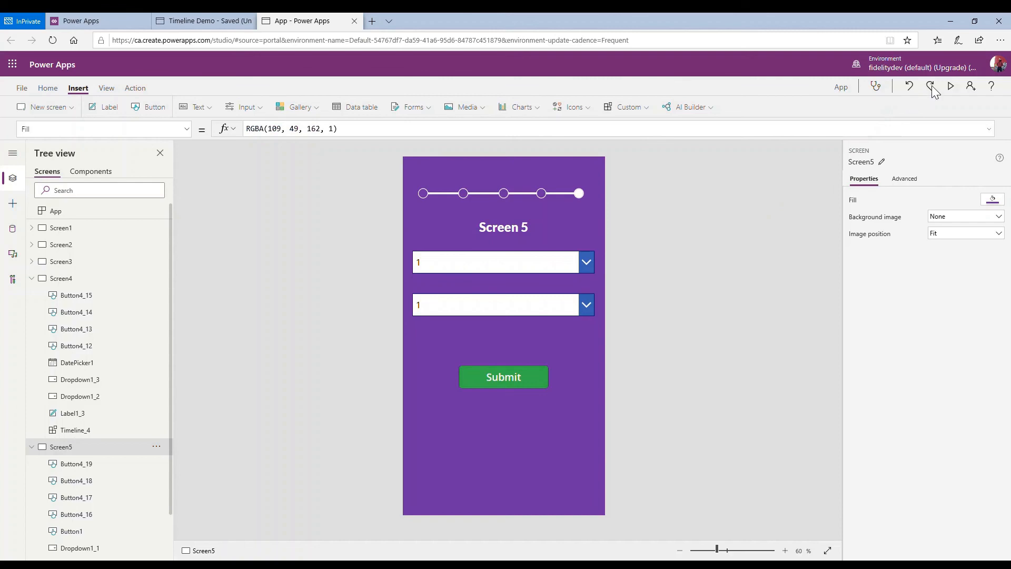
# Preview the app from Screen5 and test moving back and forth between all five screens with the timeline markers
pyautogui.click(952, 88)
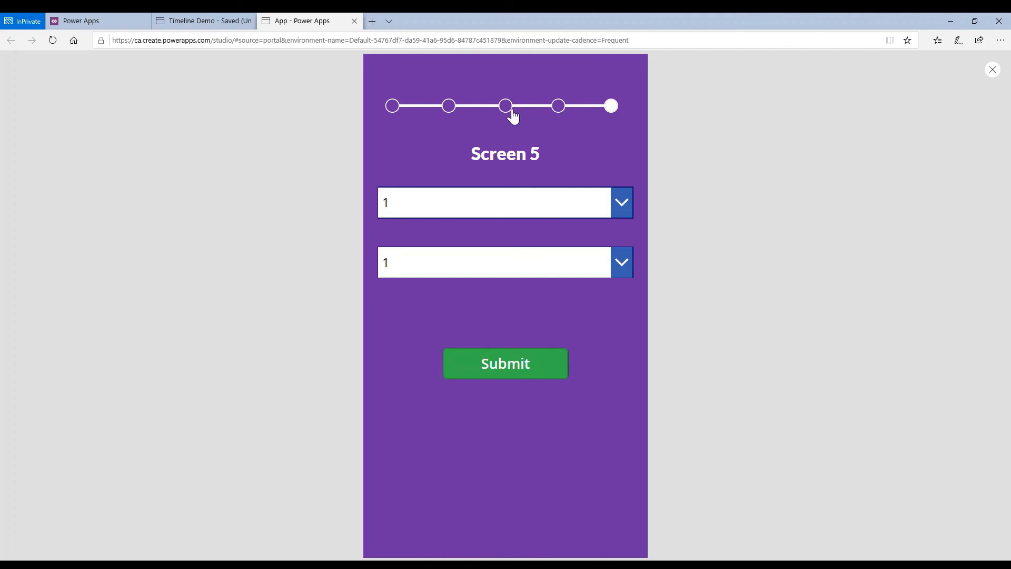
pyautogui.click(507, 109)
pyautogui.click(559, 107)
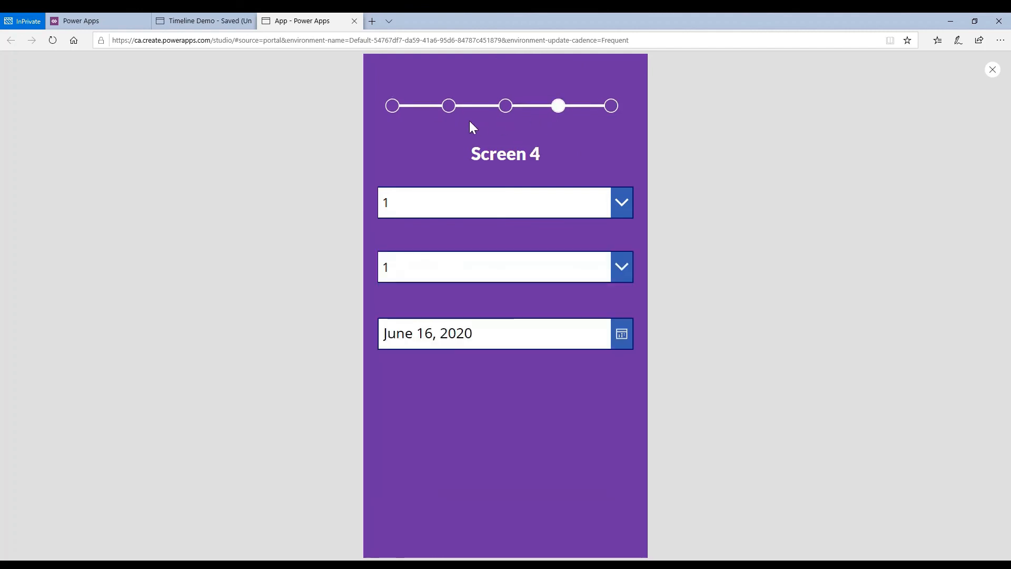
pyautogui.click(450, 110)
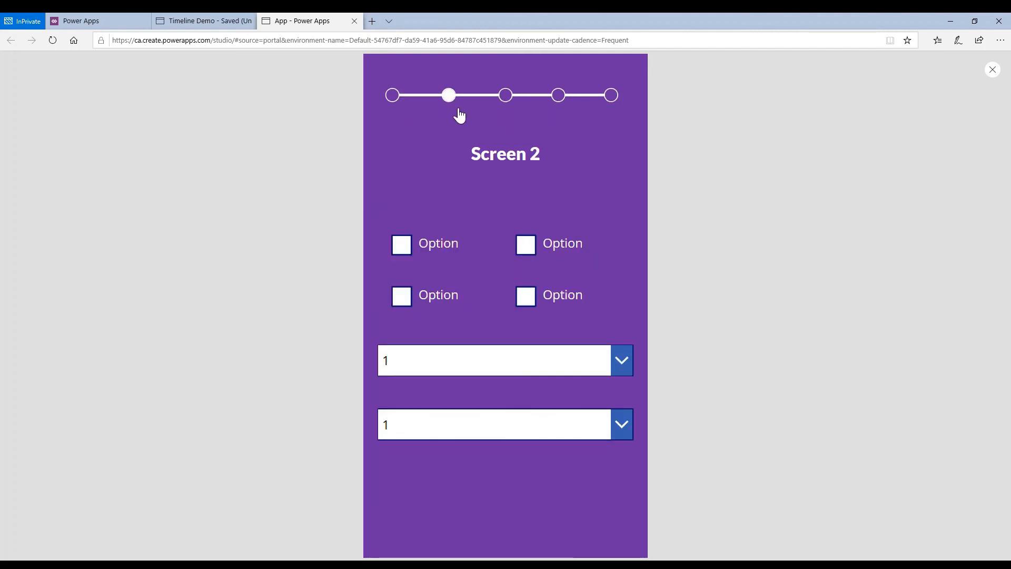
pyautogui.click(452, 111)
pyautogui.click(509, 103)
pyautogui.click(452, 109)
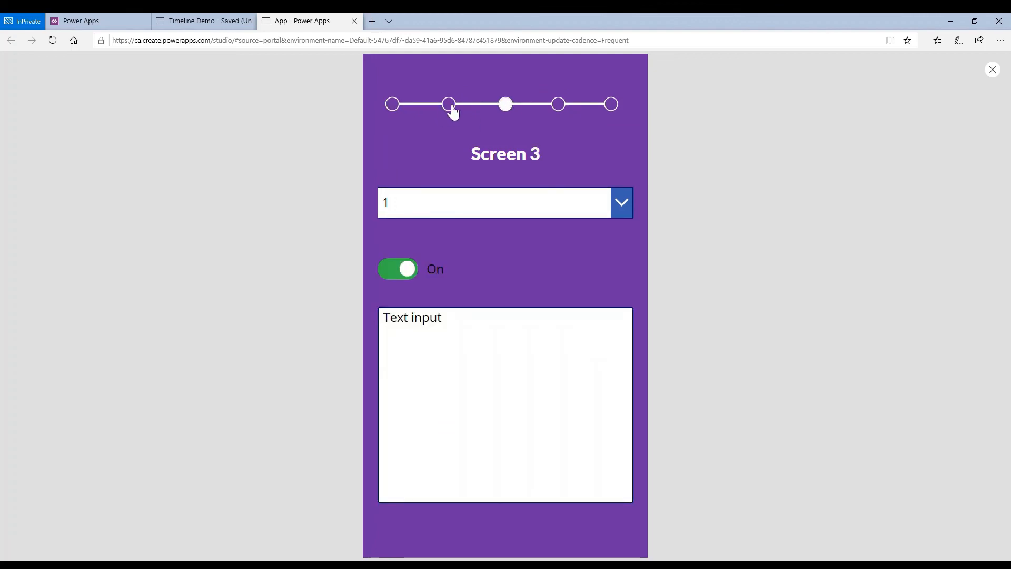
pyautogui.click(558, 105)
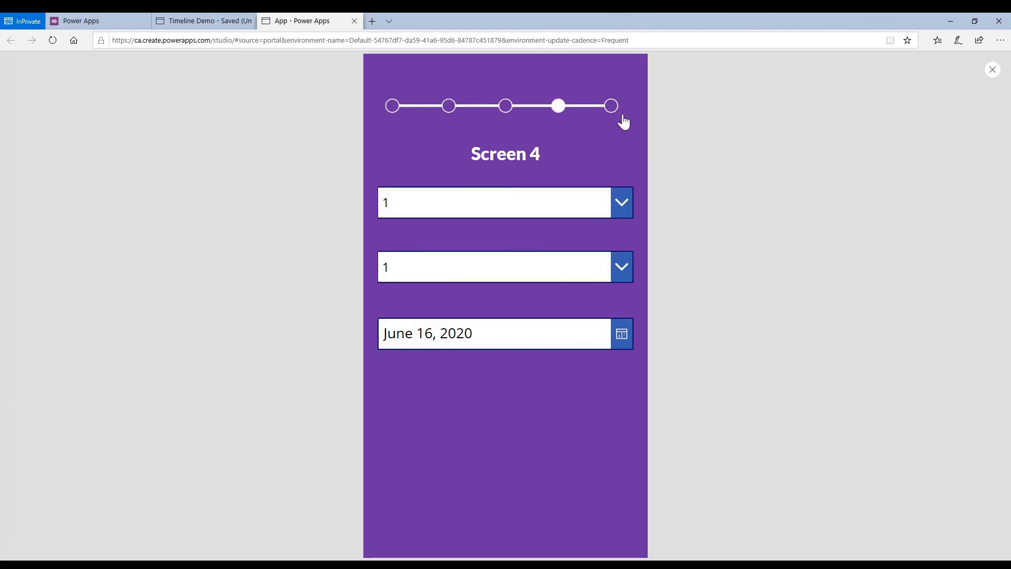
pyautogui.click(620, 116)
pyautogui.click(484, 115)
pyautogui.click(449, 115)
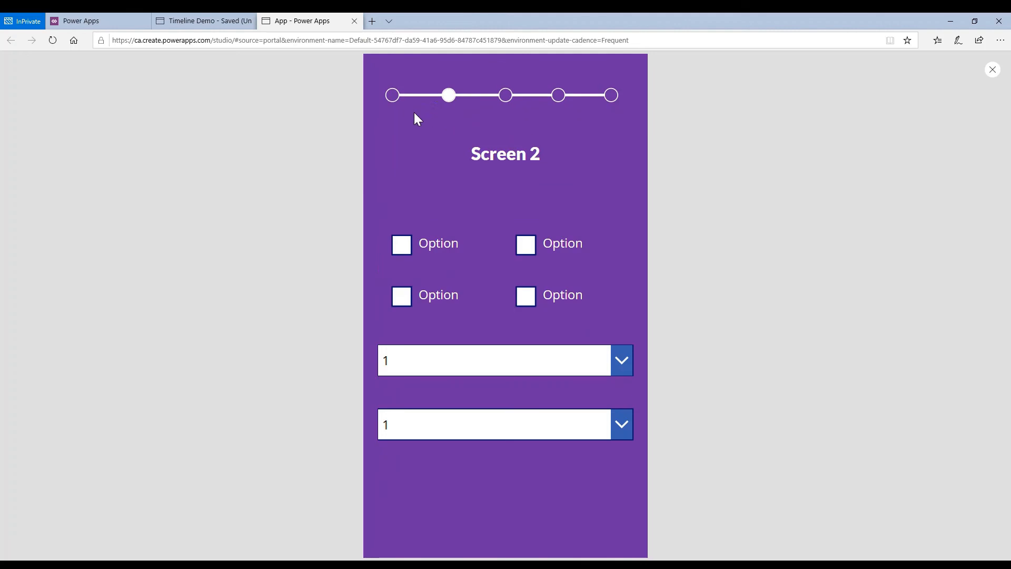
pyautogui.click(396, 105)
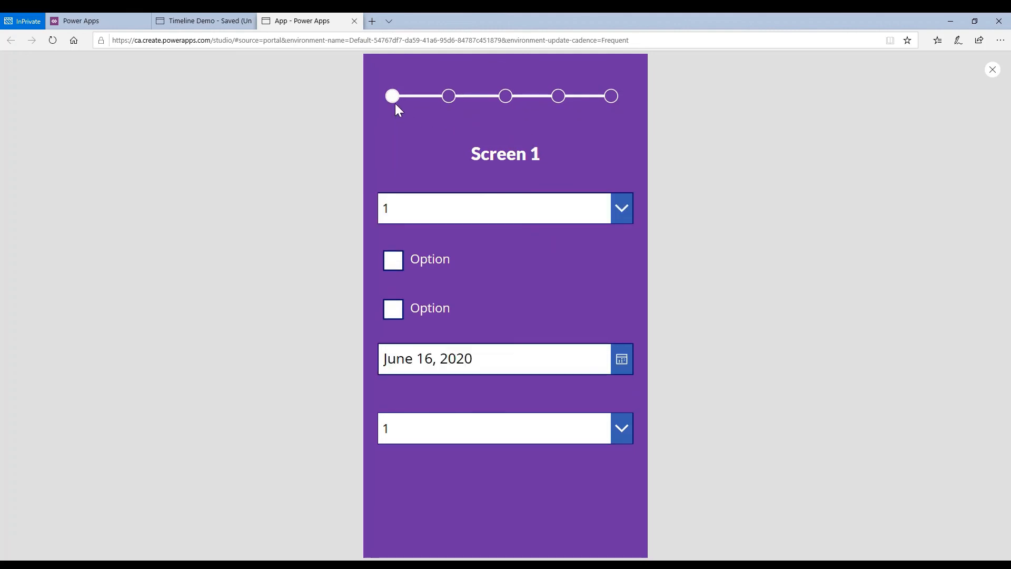
pyautogui.click(456, 105)
pyautogui.click(504, 103)
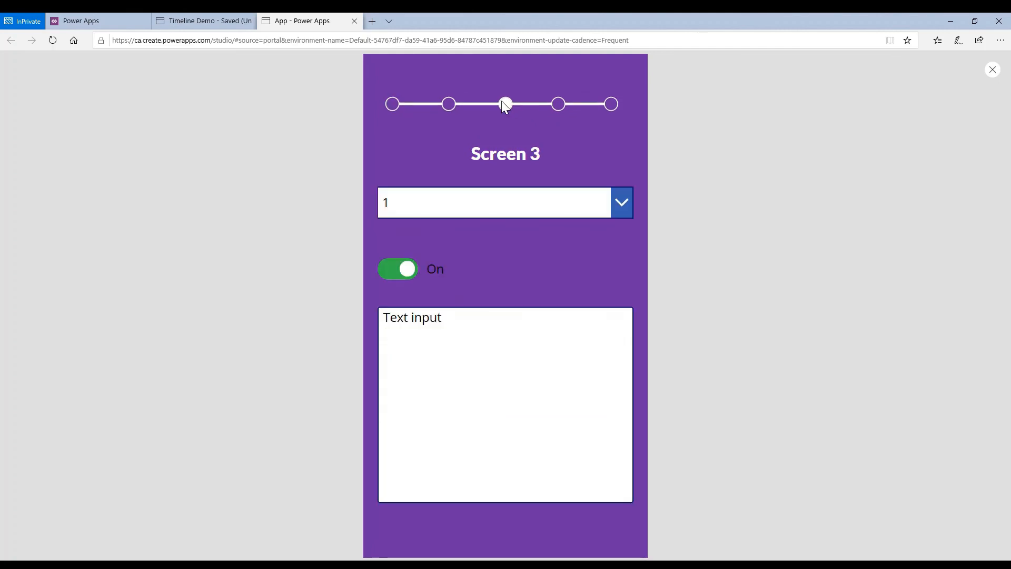
pyautogui.click(561, 105)
pyautogui.click(453, 104)
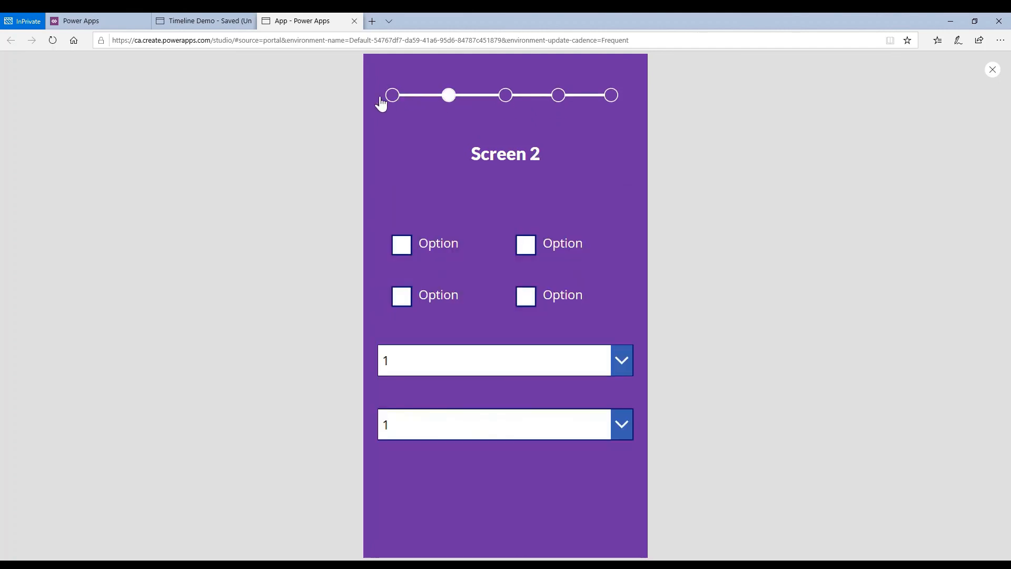
pyautogui.click(391, 96)
pyautogui.click(445, 104)
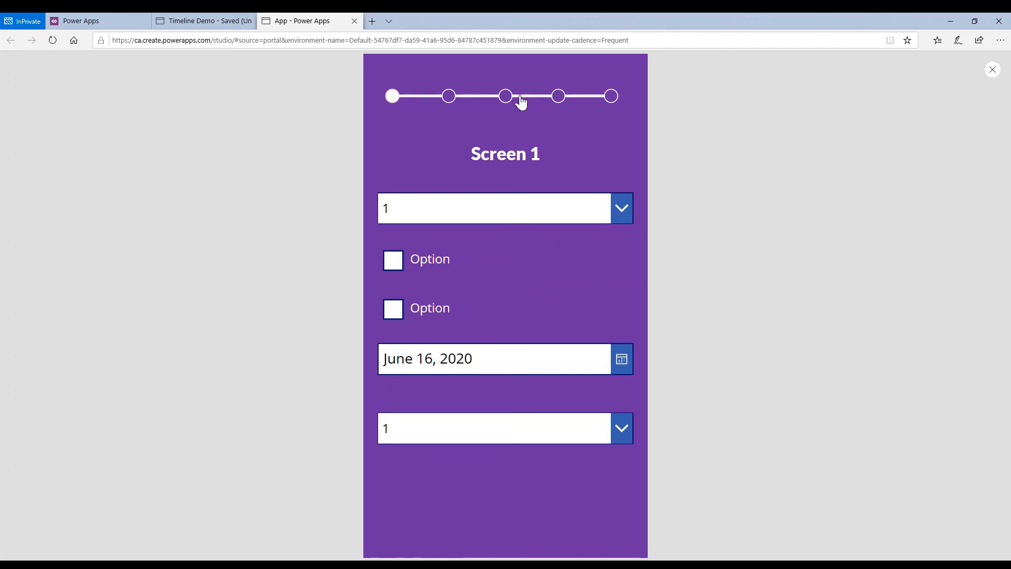
pyautogui.click(517, 103)
pyautogui.click(616, 105)
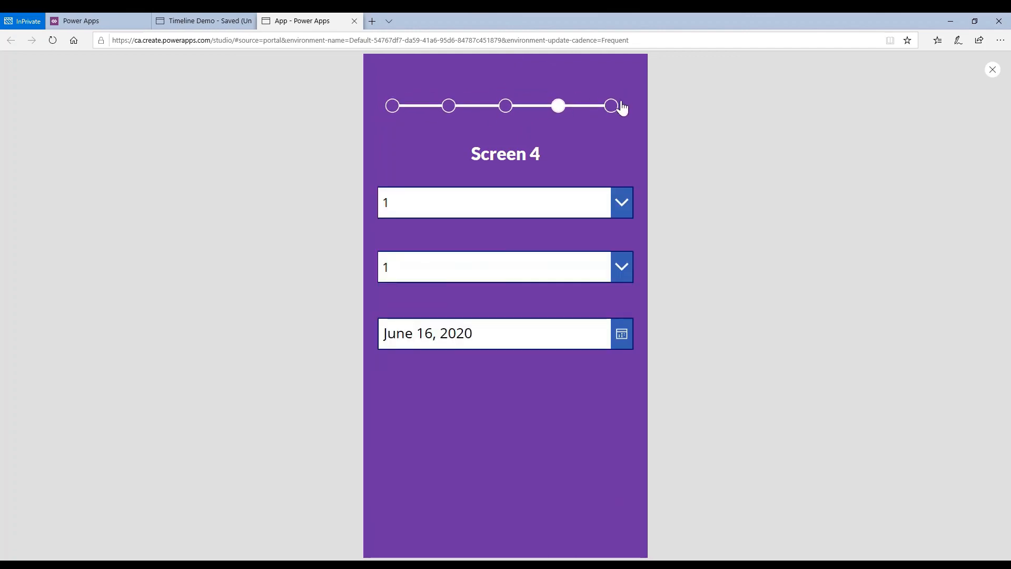
pyautogui.click(509, 108)
pyautogui.click(427, 111)
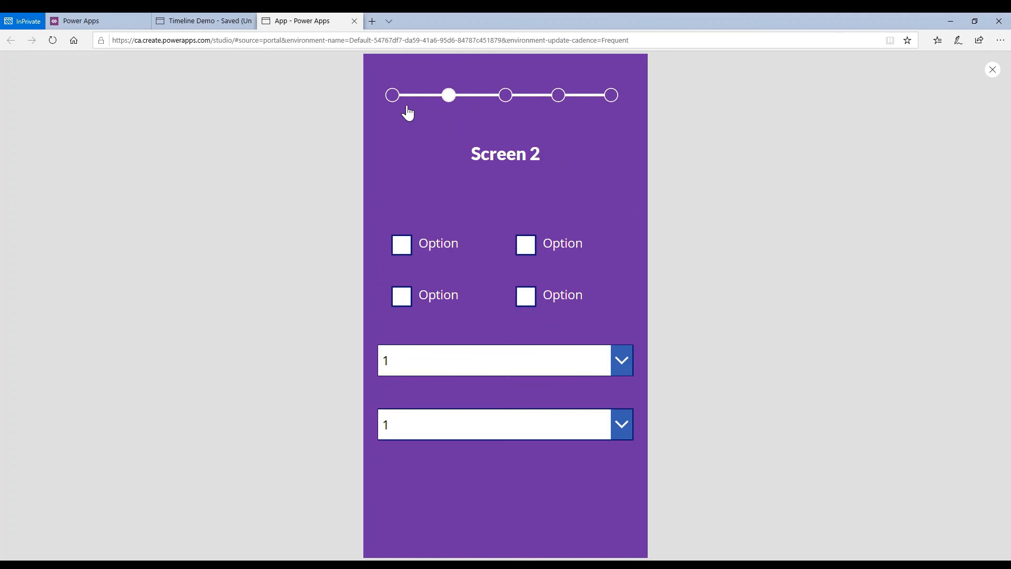
pyautogui.click(394, 99)
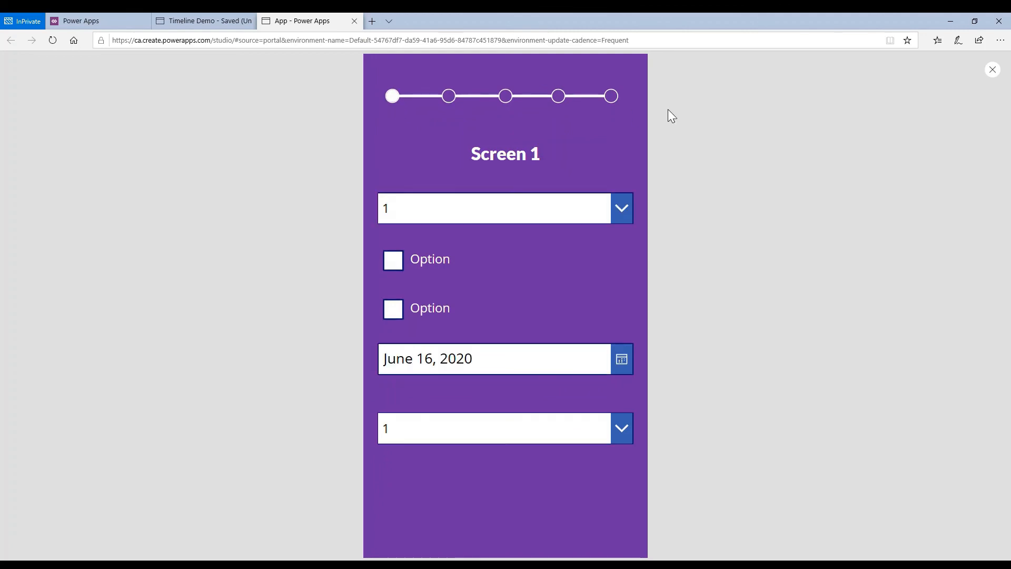
pyautogui.click(506, 103)
pyautogui.click(453, 107)
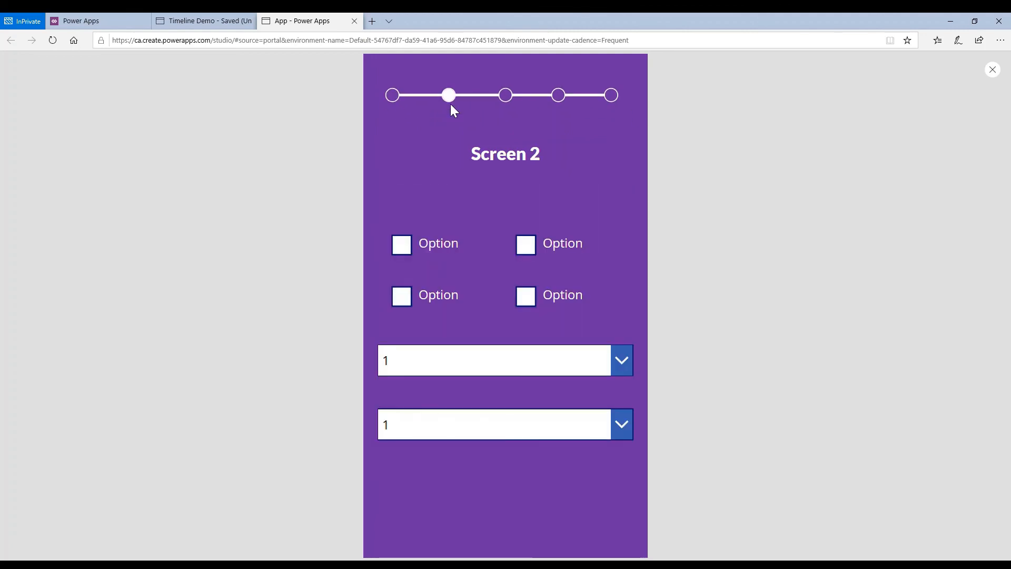
pyautogui.click(508, 100)
pyautogui.click(394, 105)
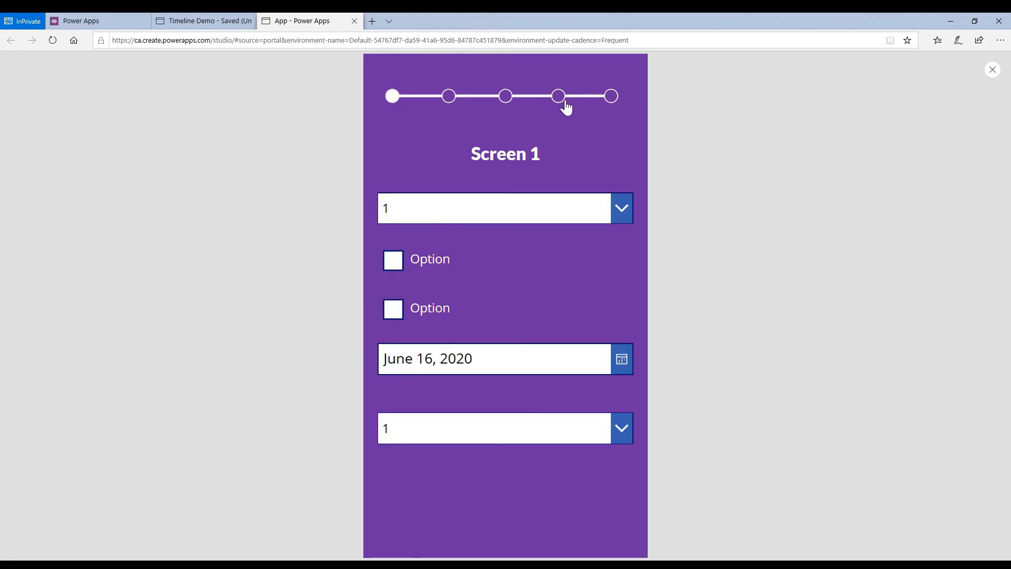
pyautogui.click(558, 105)
pyautogui.click(611, 105)
pyautogui.click(507, 105)
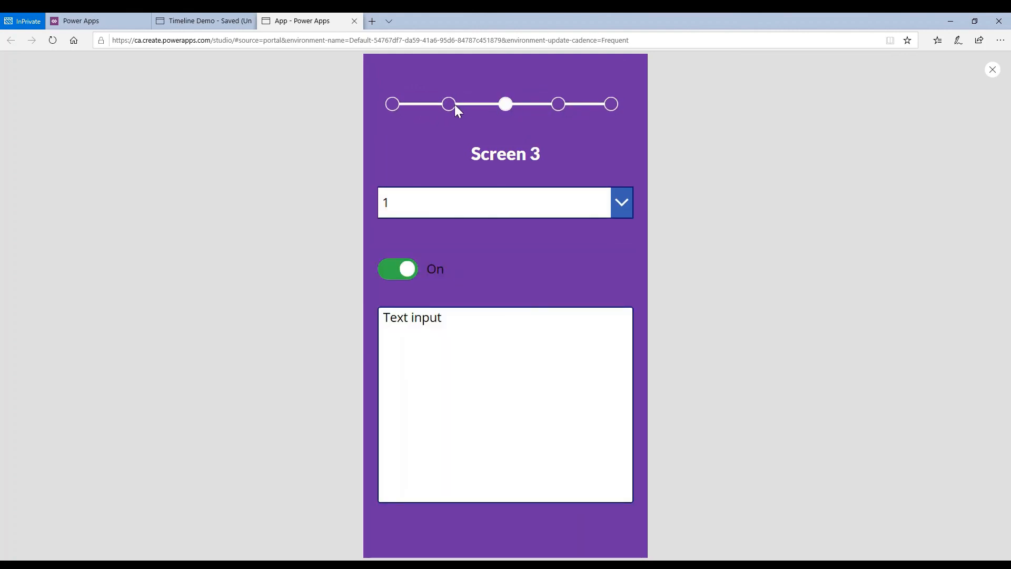
pyautogui.click(450, 104)
pyautogui.click(404, 101)
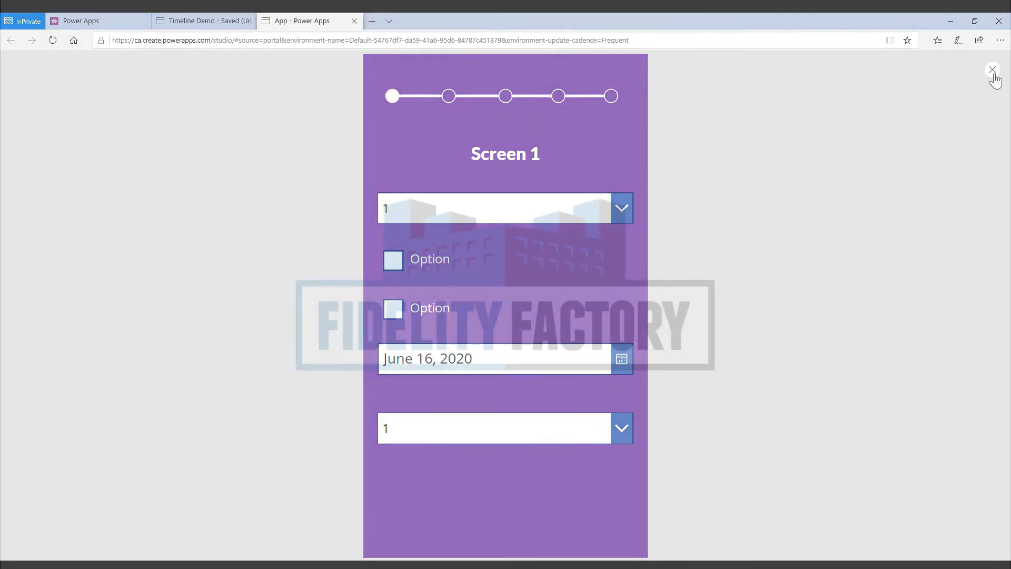